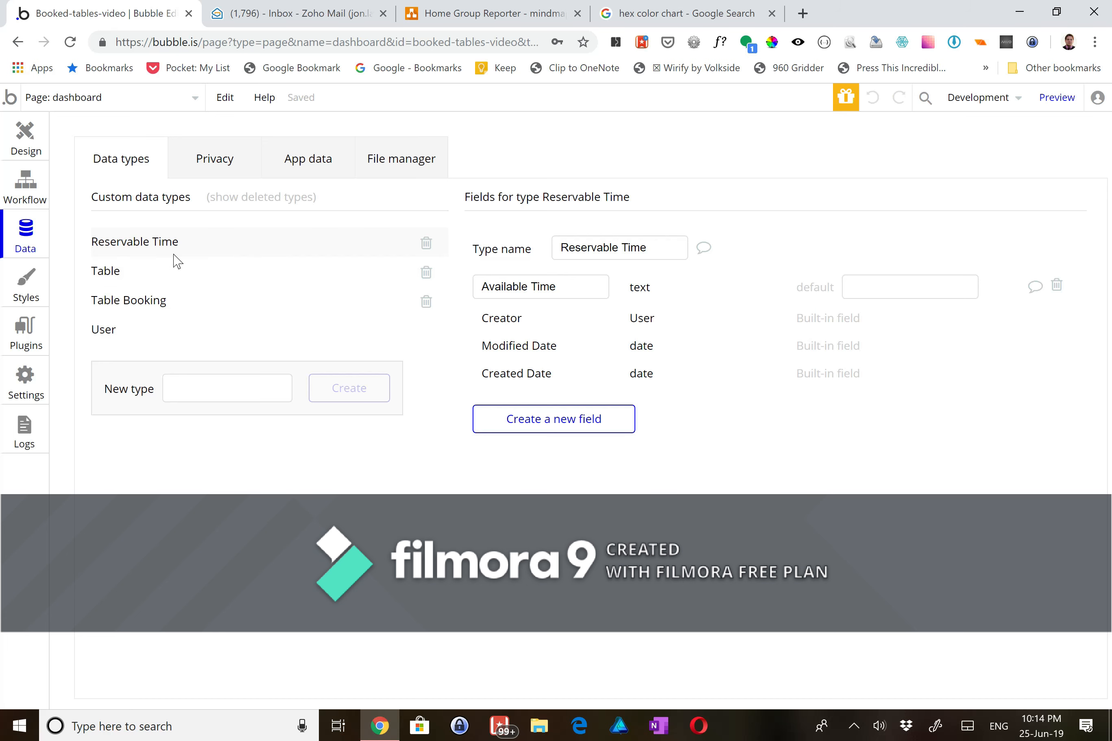
- Review the Table and Table Booking data type fields, then view the installed plugins
click(109, 271)
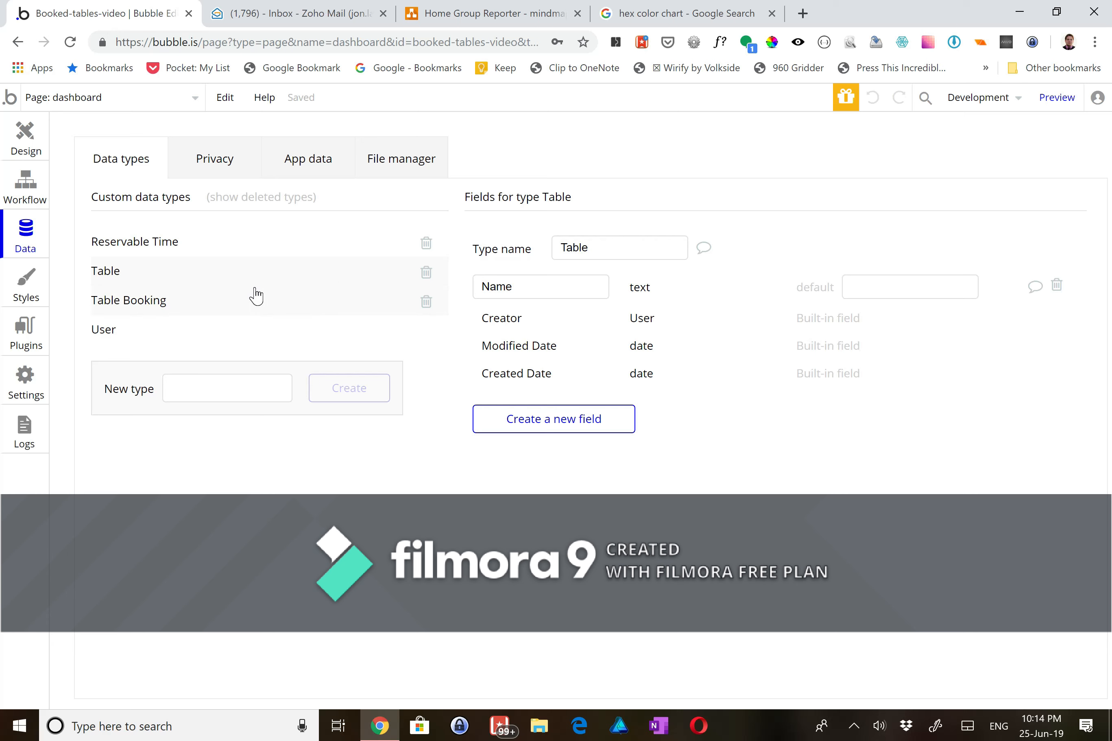
click(256, 295)
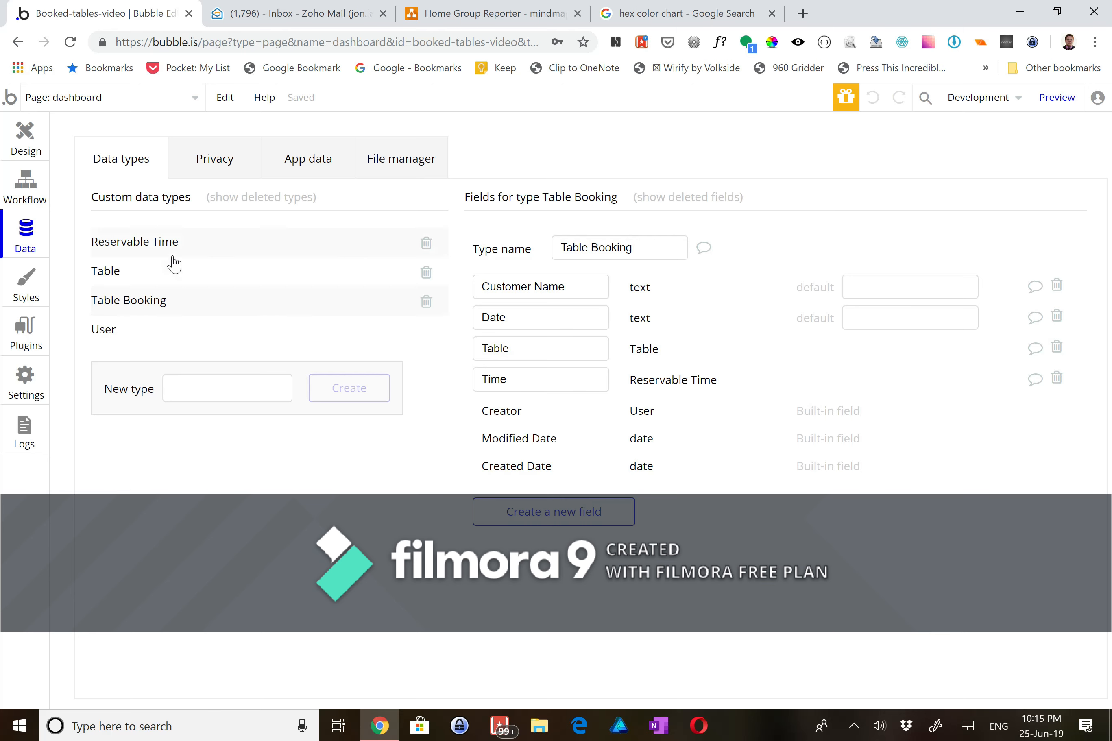
click(30, 331)
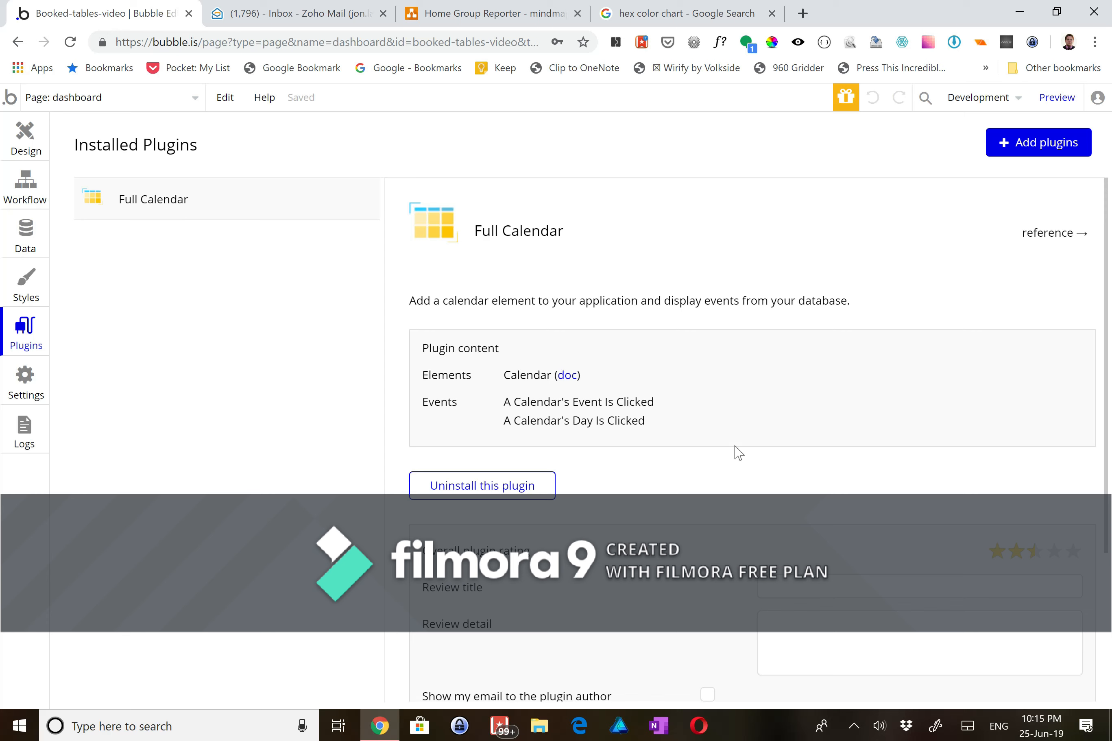
- Skim the Full Calendar plugin details and return to the Design editor
scroll(759, 331, down, 4)
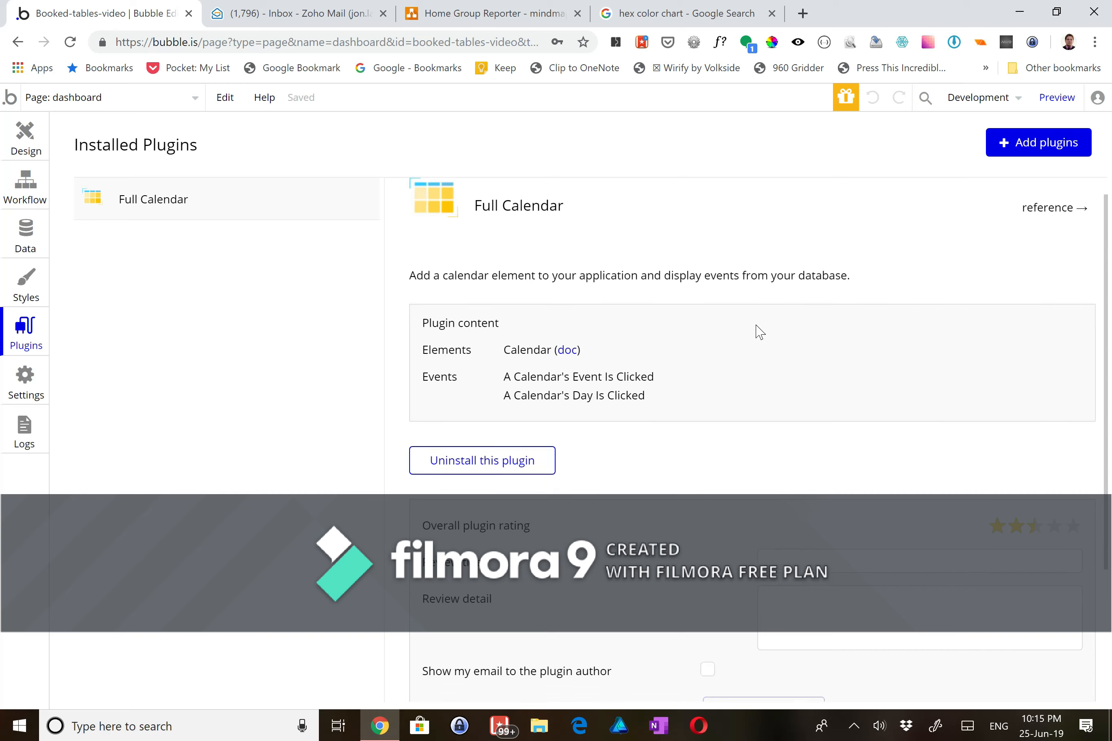
scroll(758, 331, up, 4)
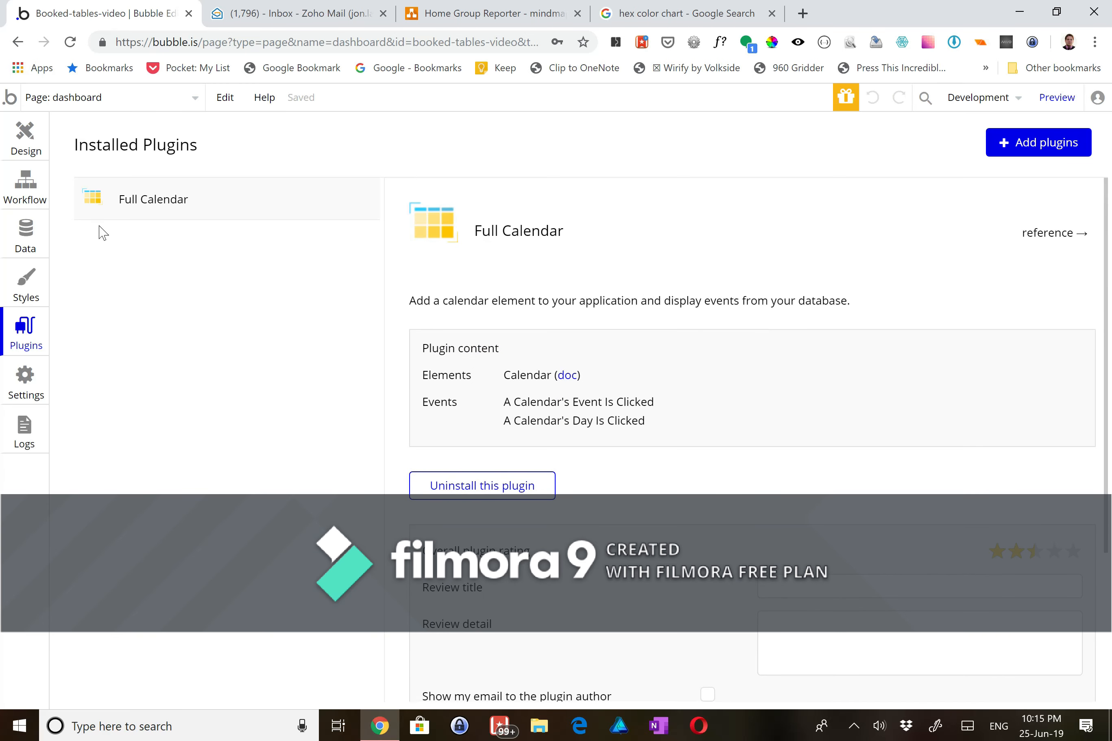
click(33, 146)
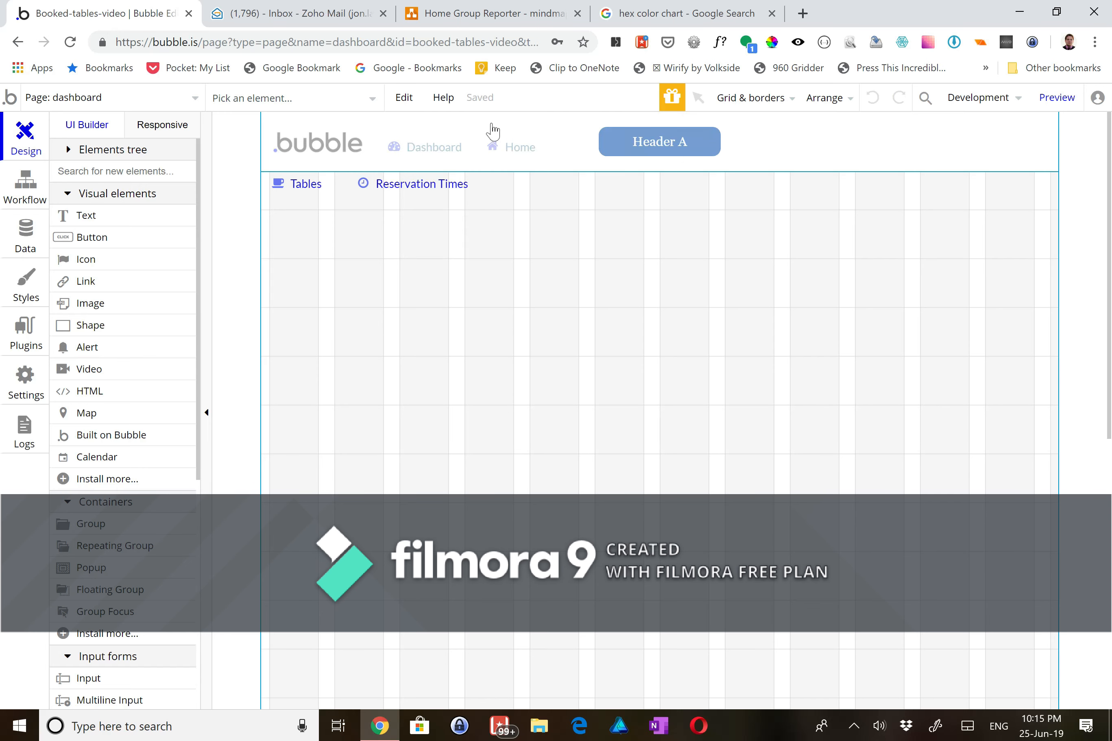
- View the reset_pw and index pages, then return to dashboard and pick the Calendar element
click(177, 97)
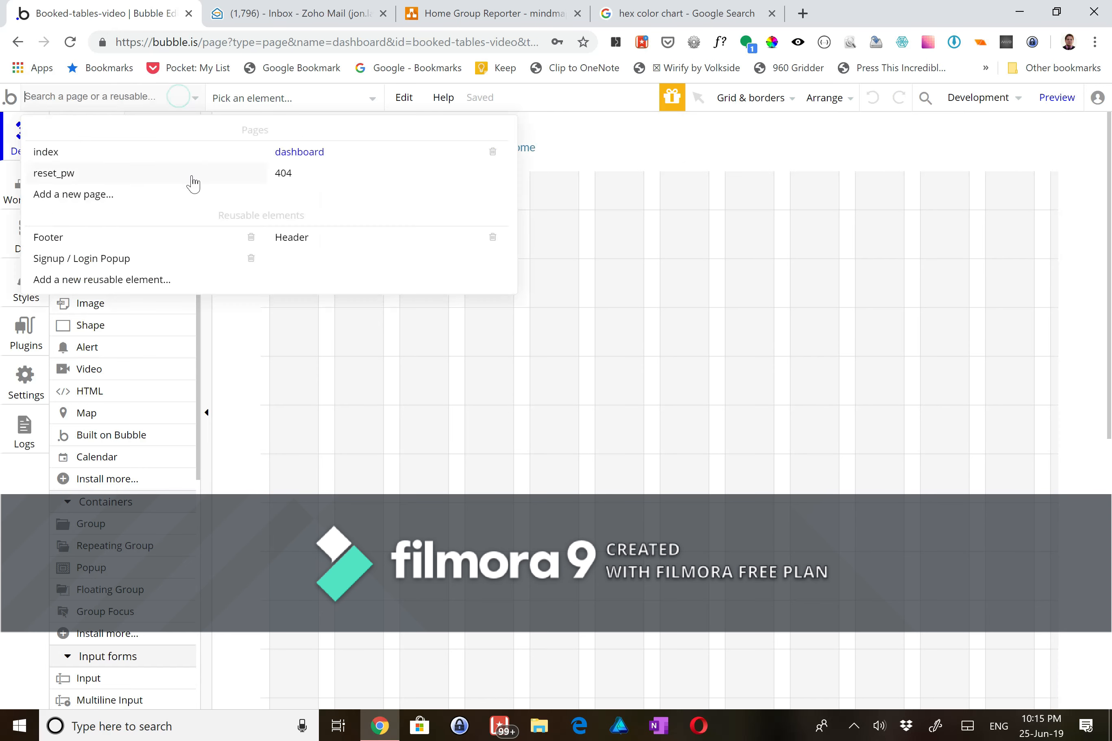
click(94, 171)
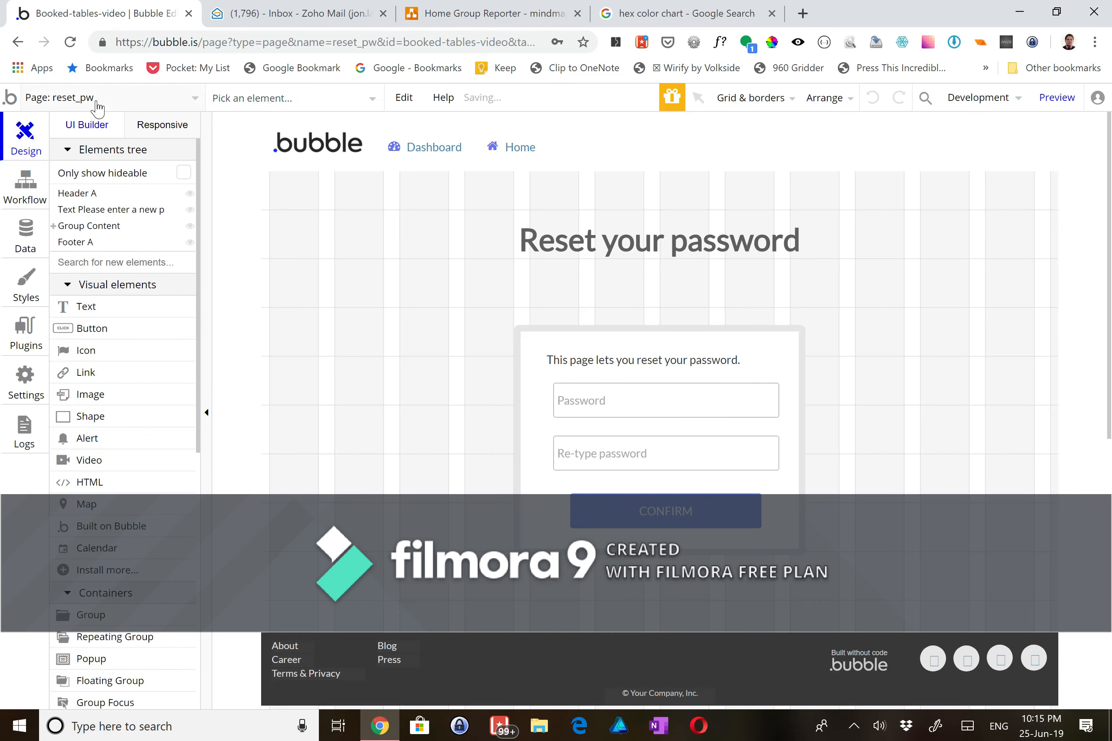
click(96, 99)
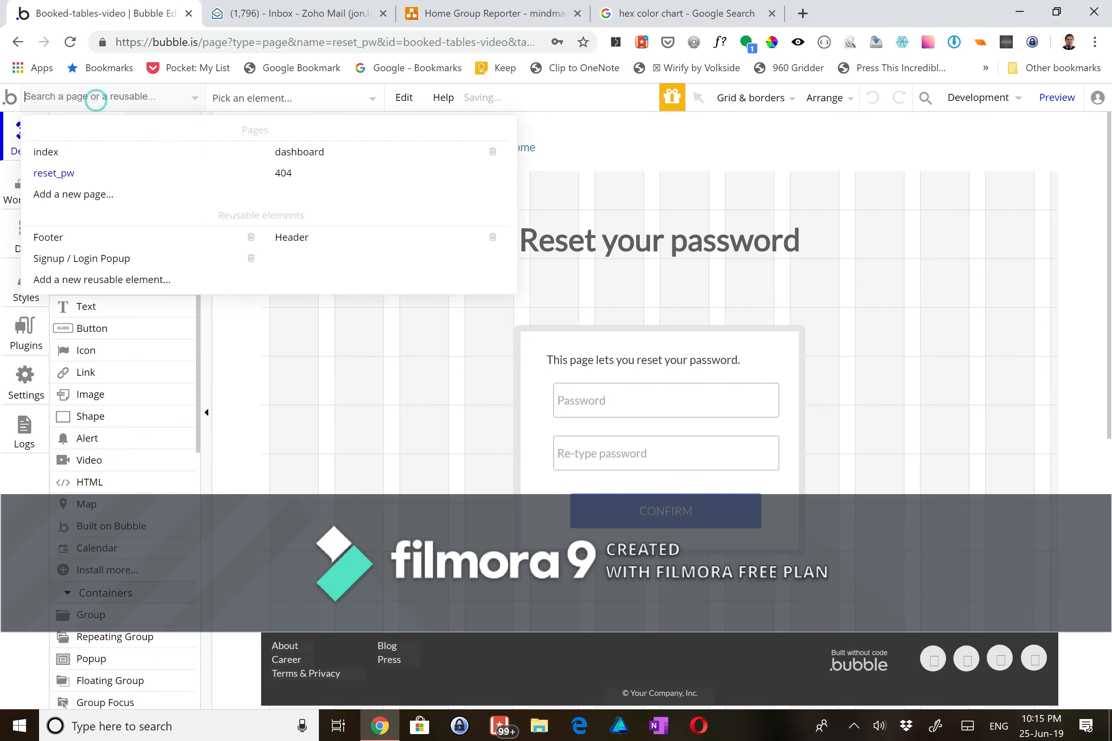
click(91, 152)
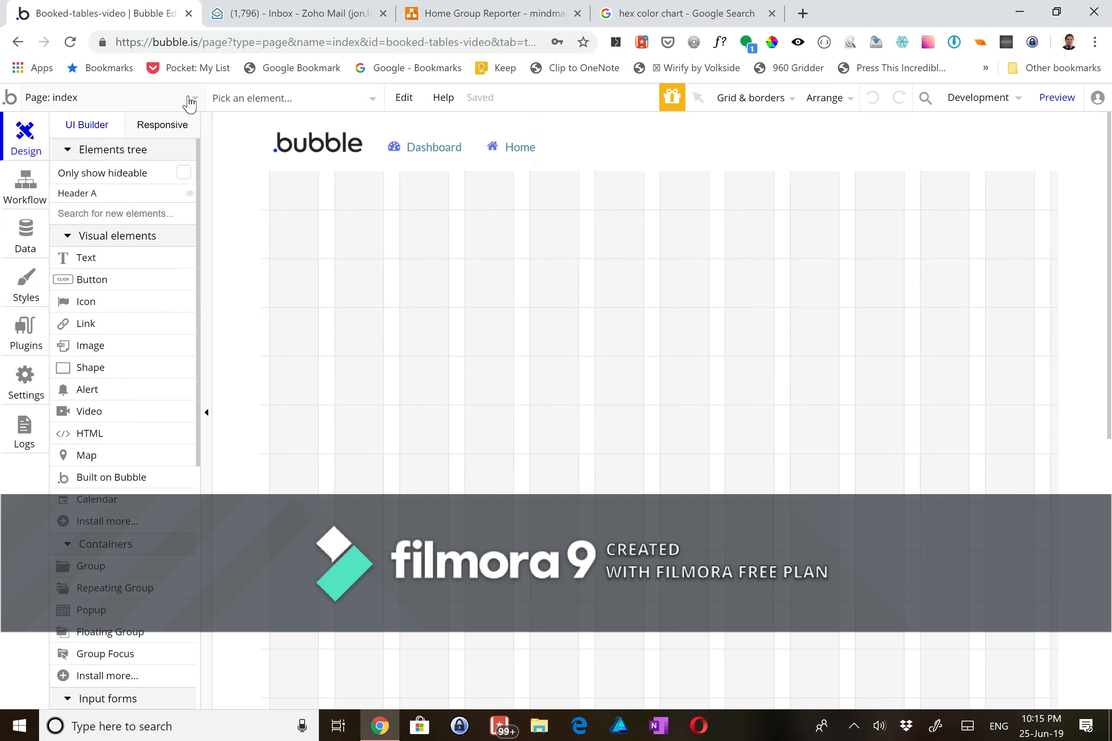
click(176, 100)
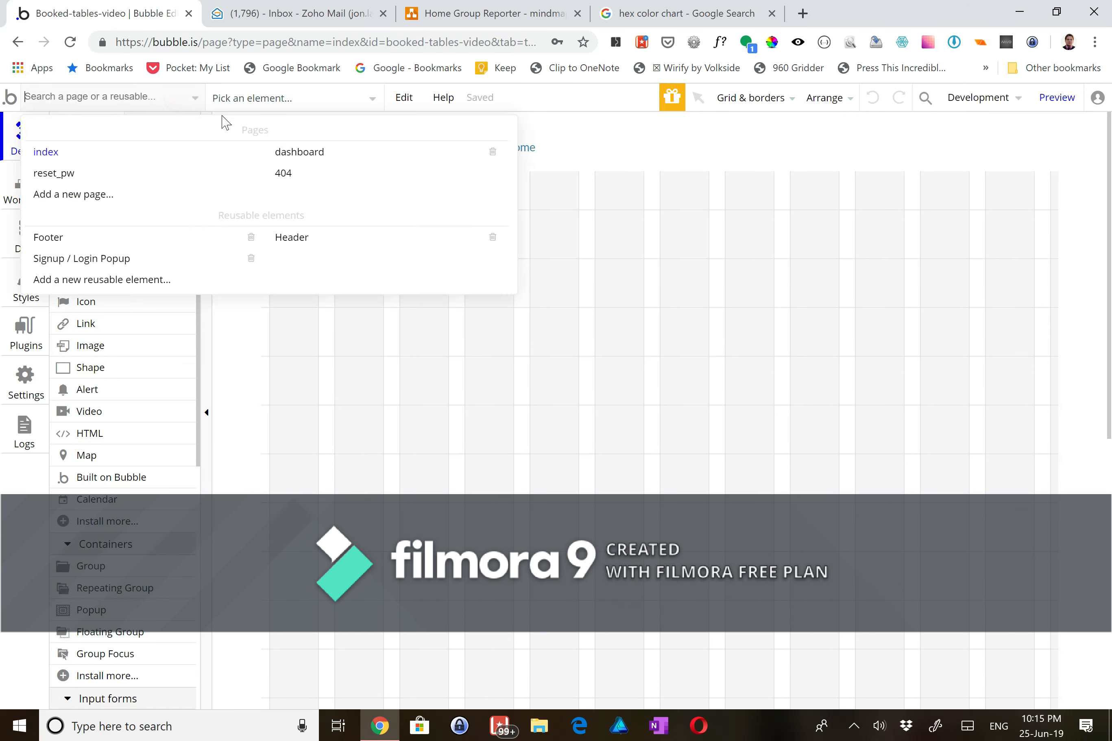
click(293, 150)
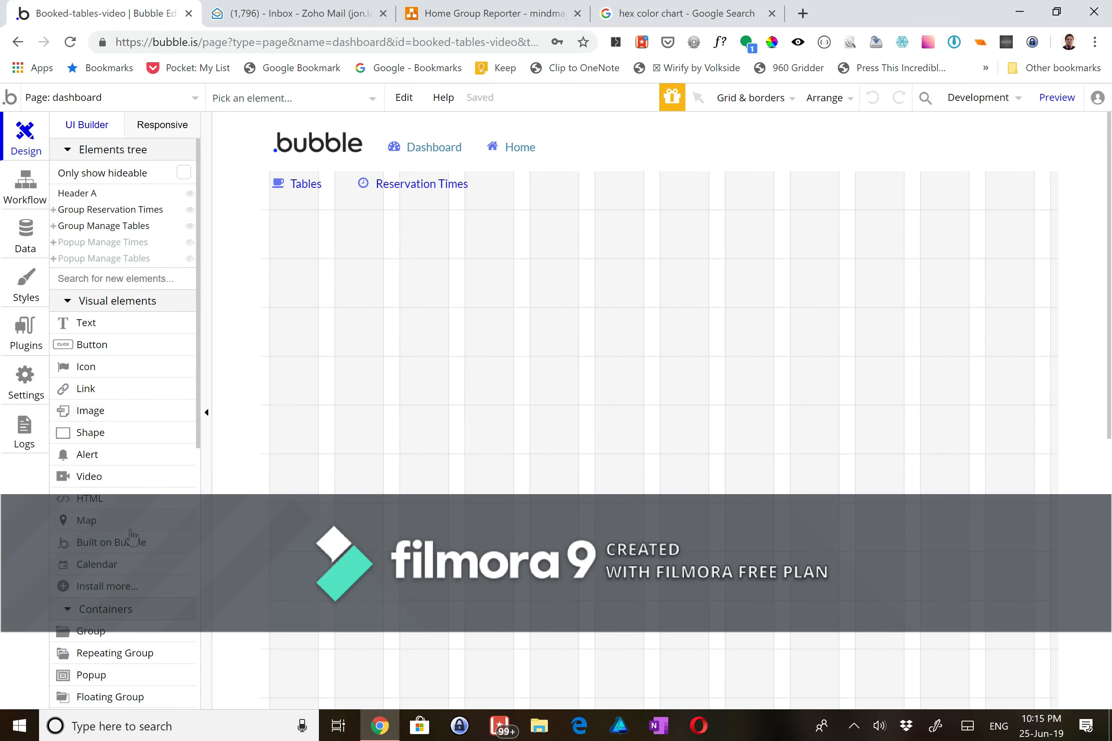
click(134, 565)
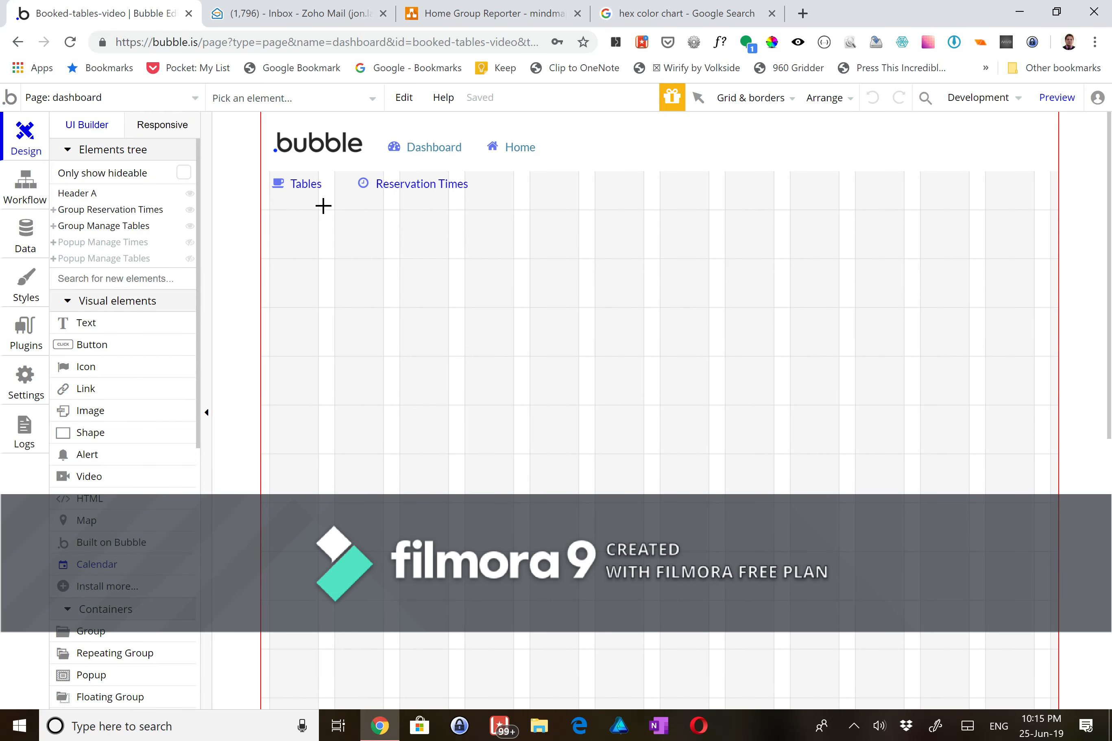
- Draw a calendar on the dashboard named Calendar Reservations with Table Booking as its event type
drag(319, 208, 598, 452)
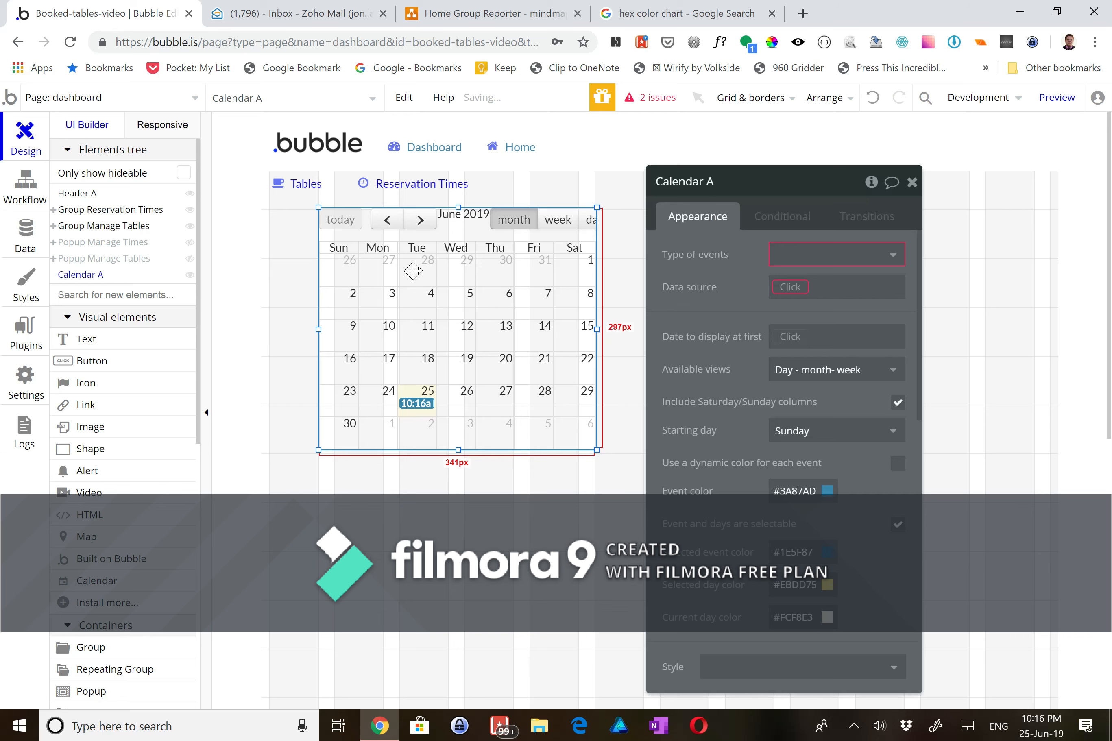
click(713, 181)
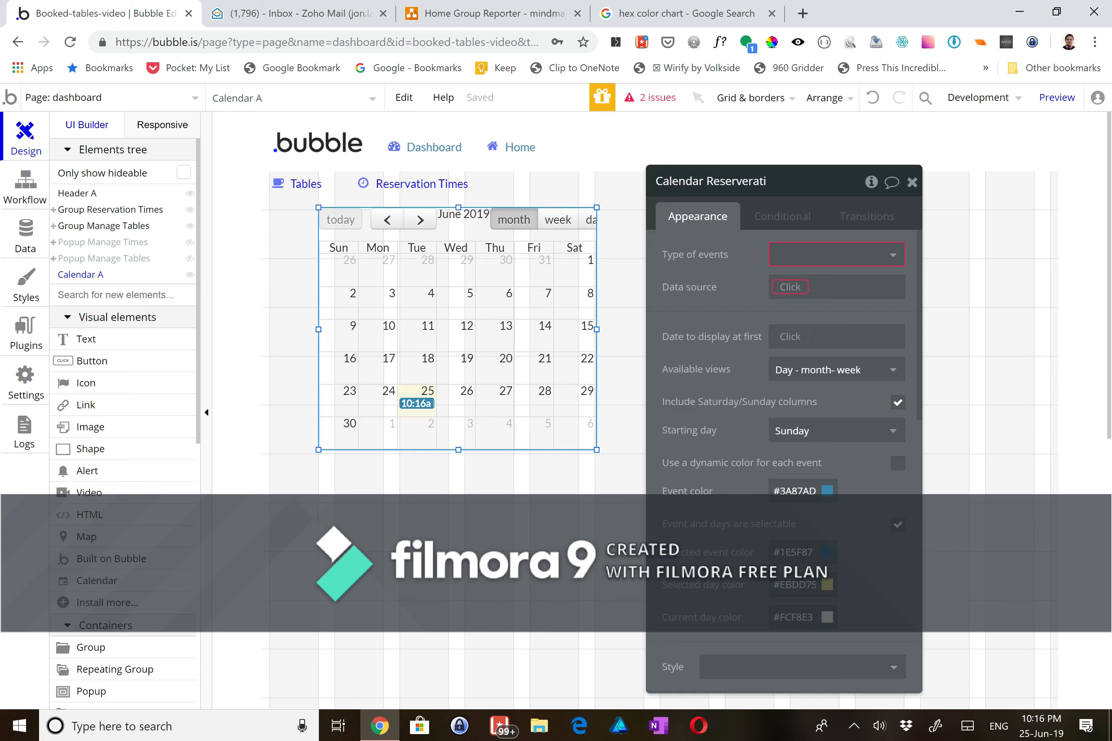
click(784, 257)
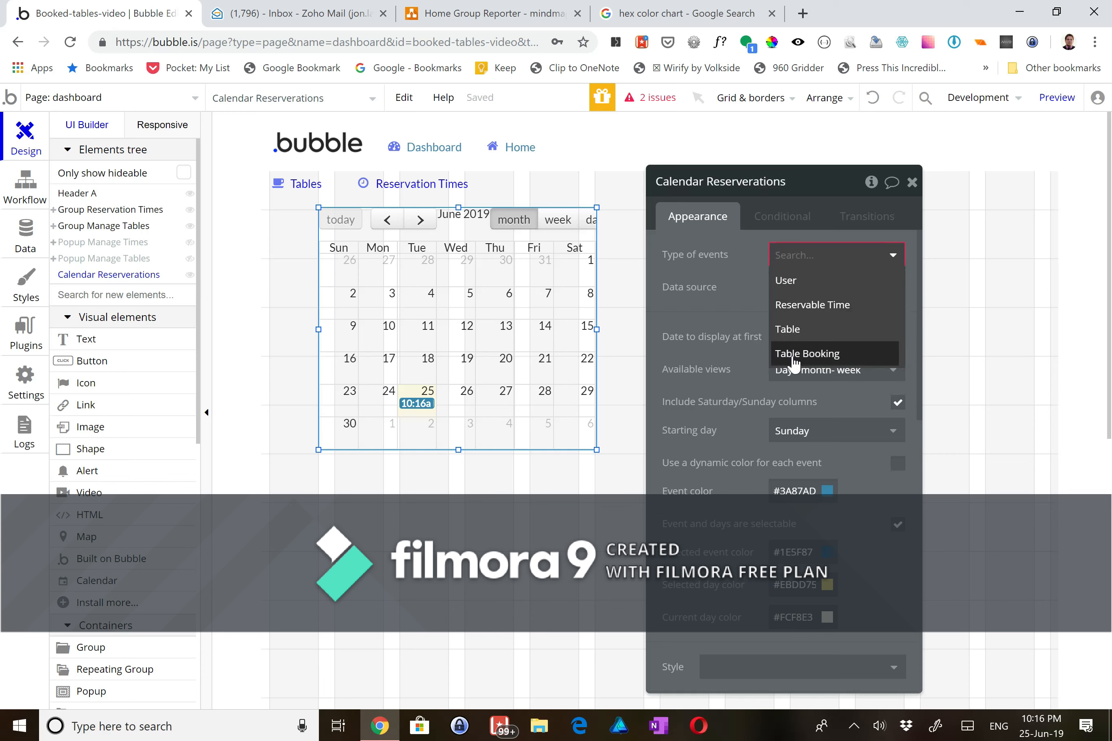
click(792, 354)
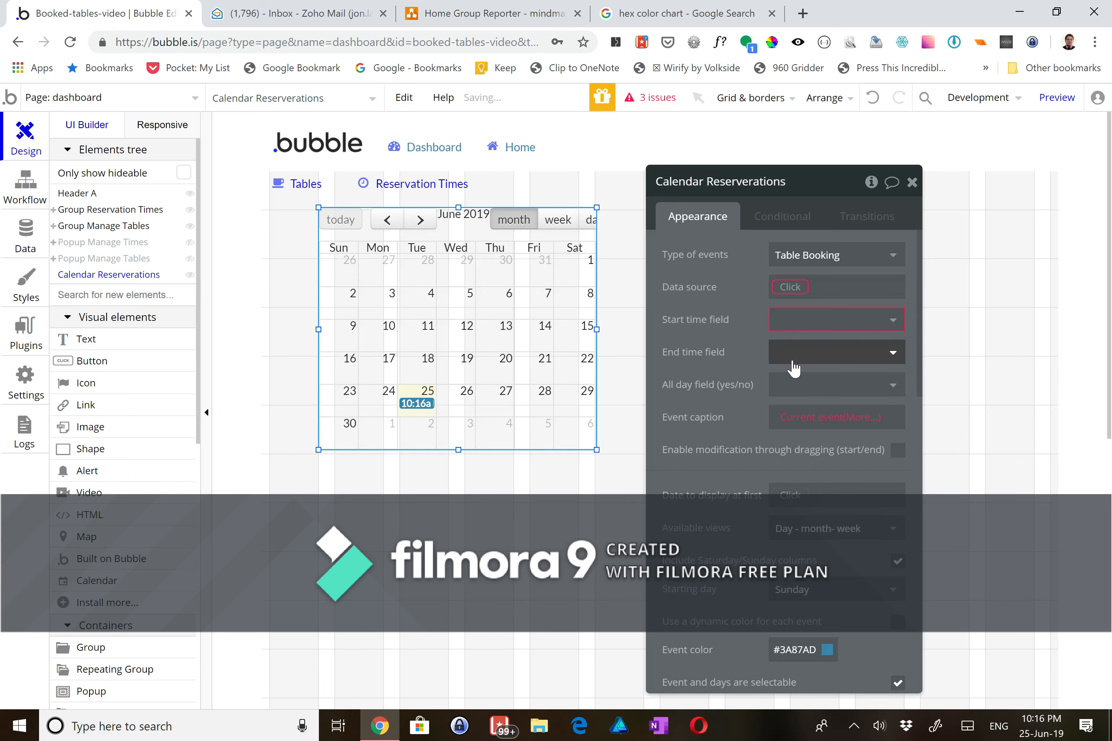
- Set its data source to Do a search for Table Booking, sorted by Date, descending no
click(794, 289)
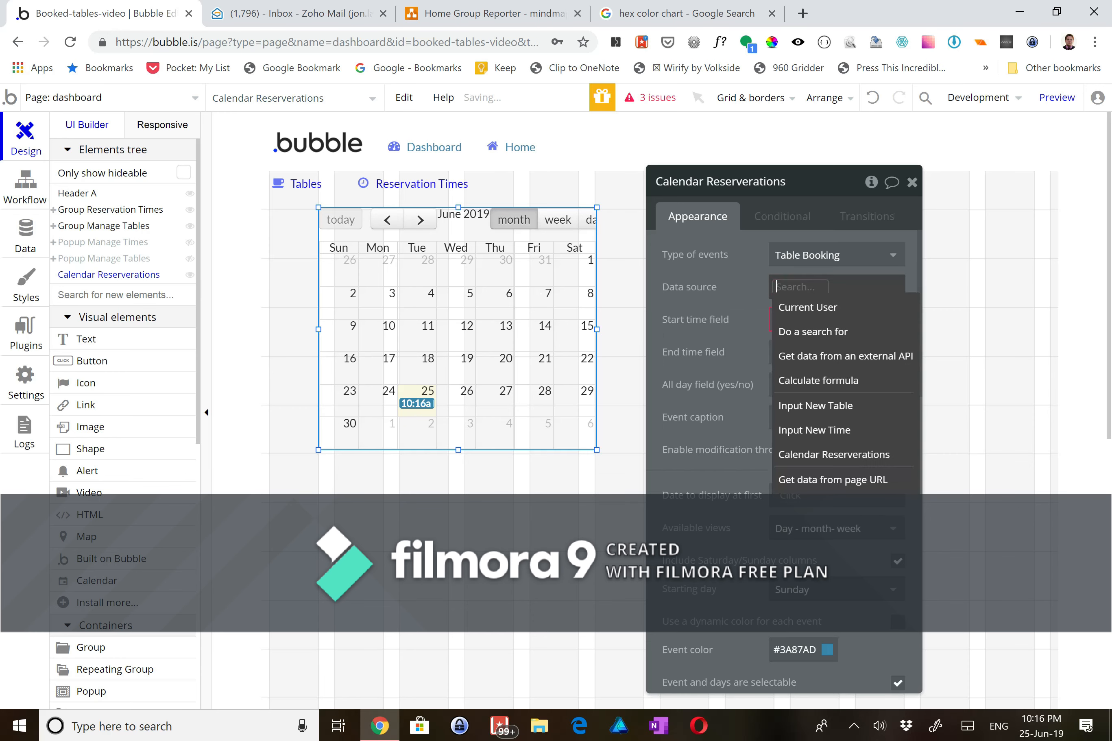
click(809, 338)
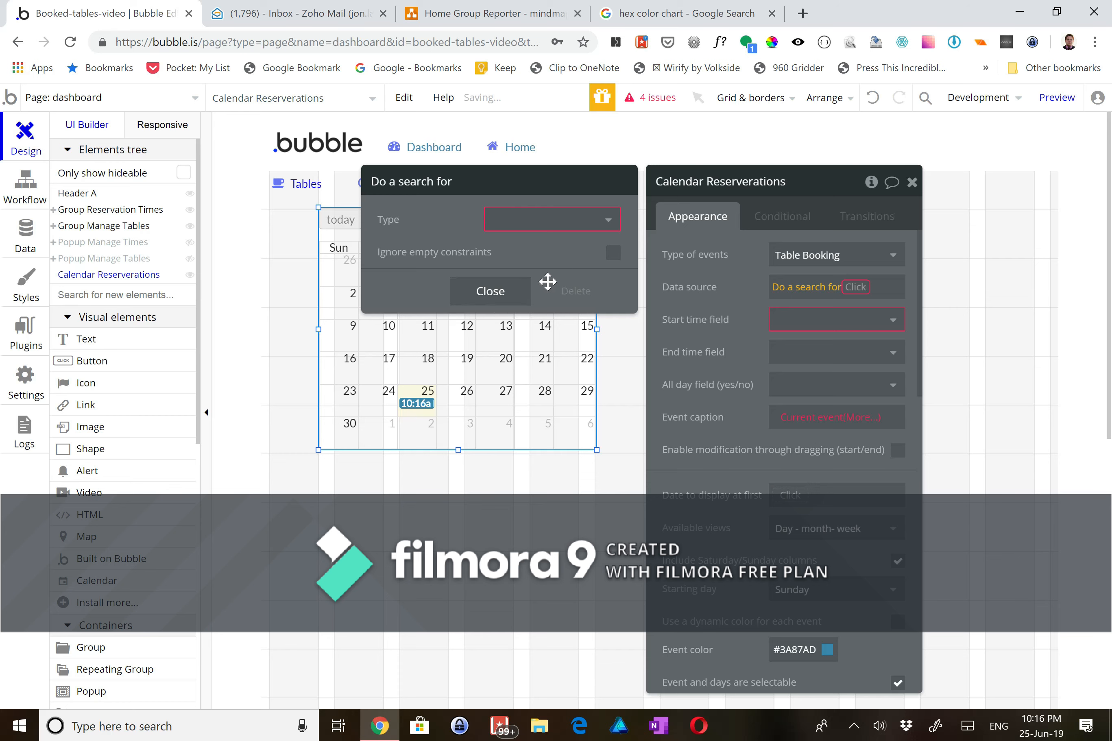
click(604, 230)
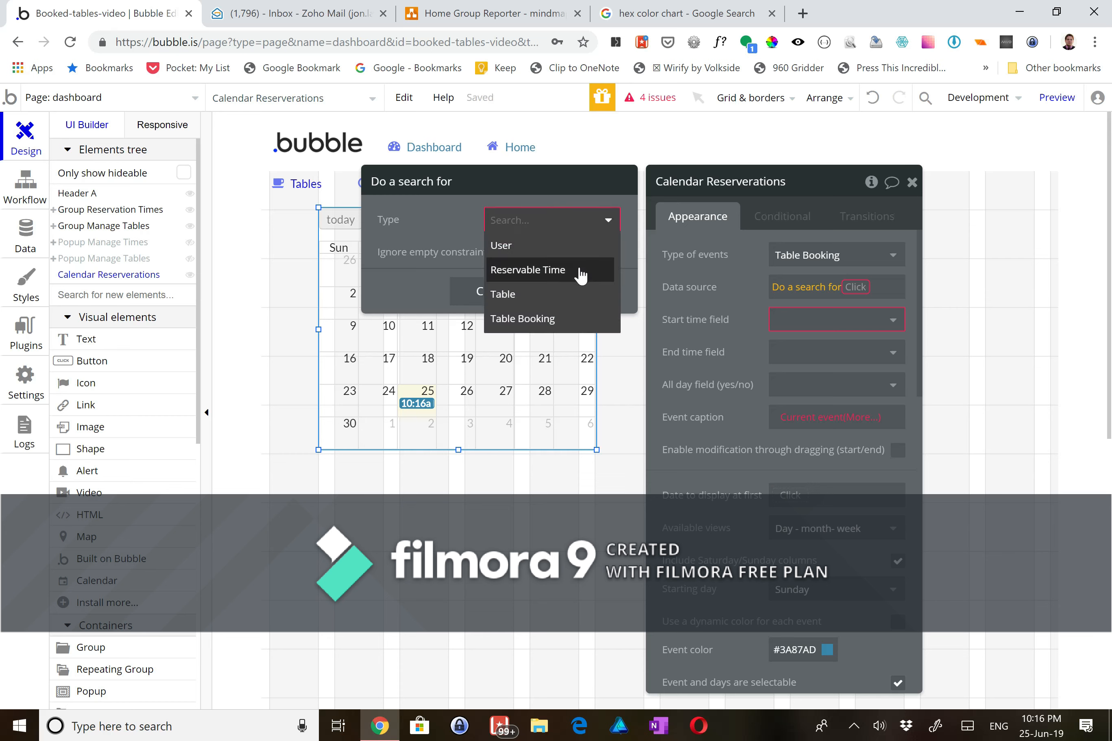
click(563, 318)
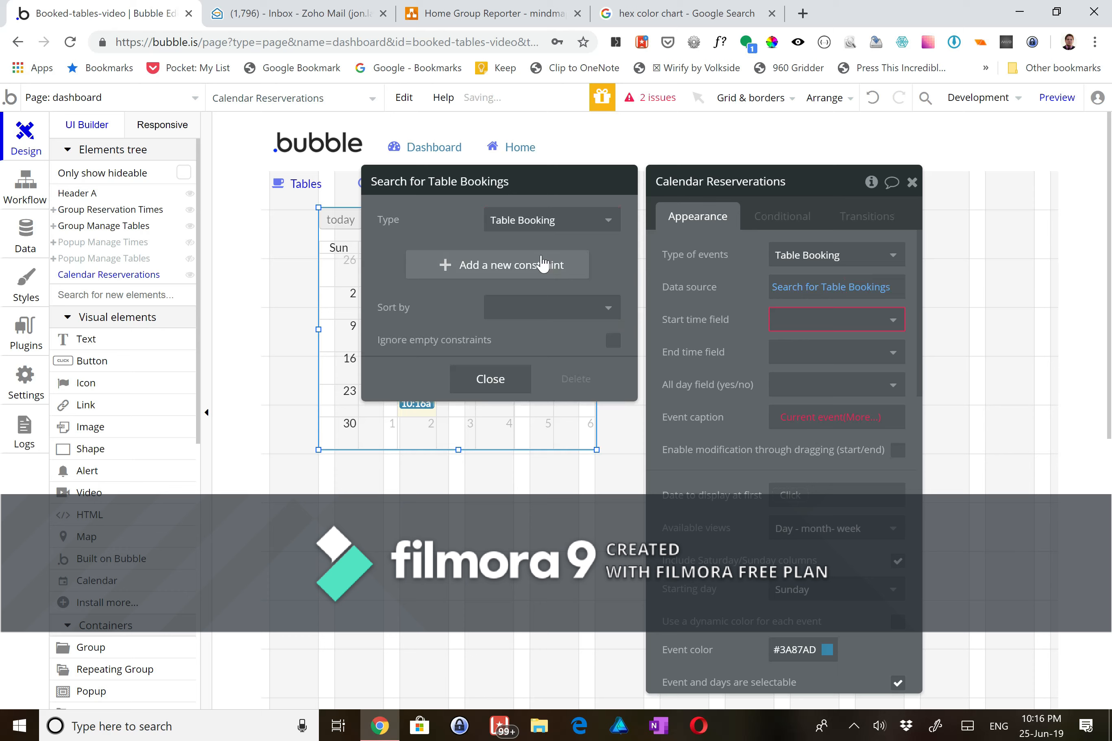
click(523, 305)
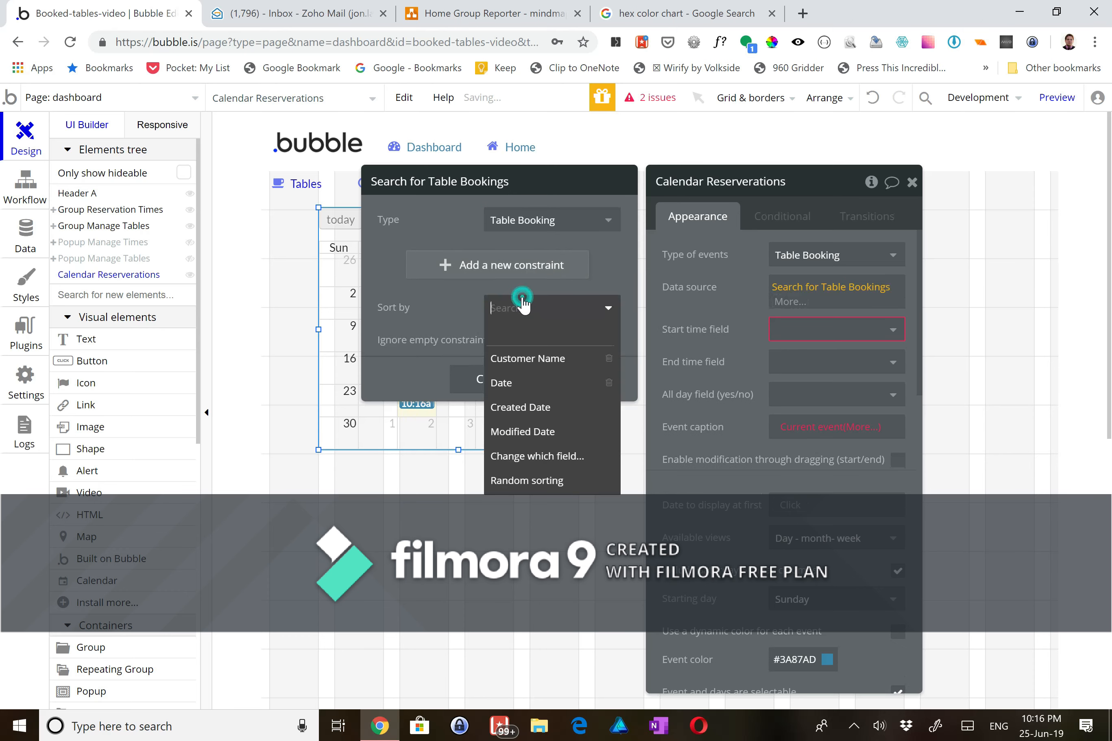
click(505, 384)
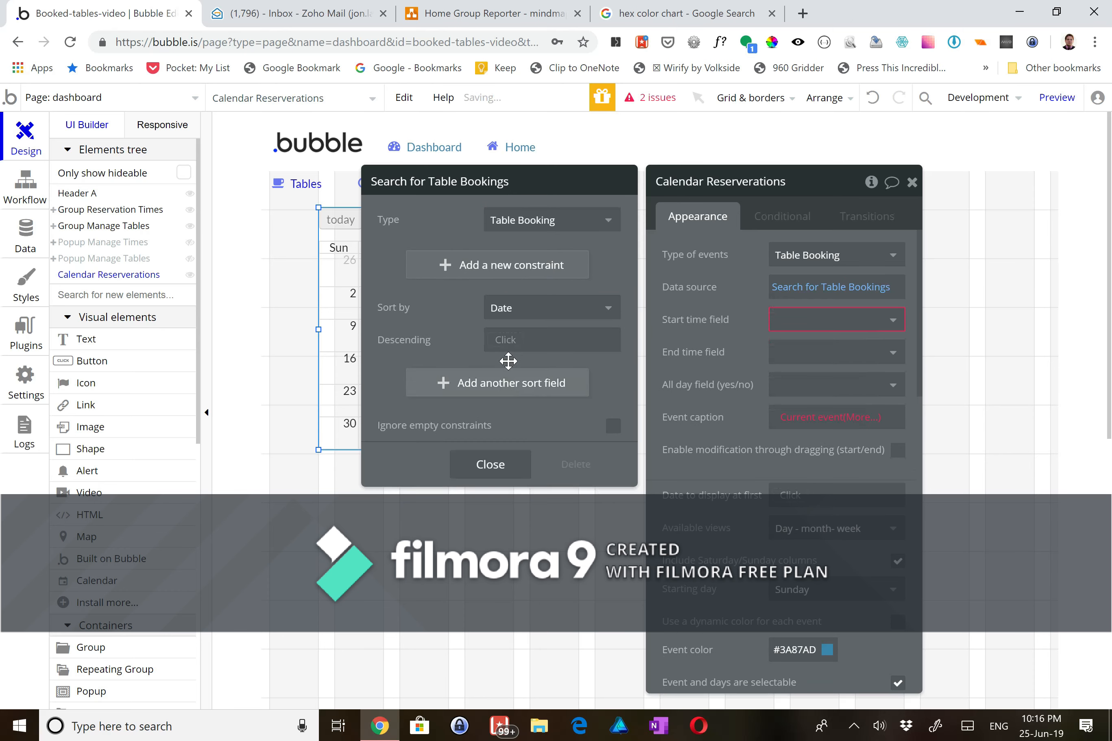
click(508, 345)
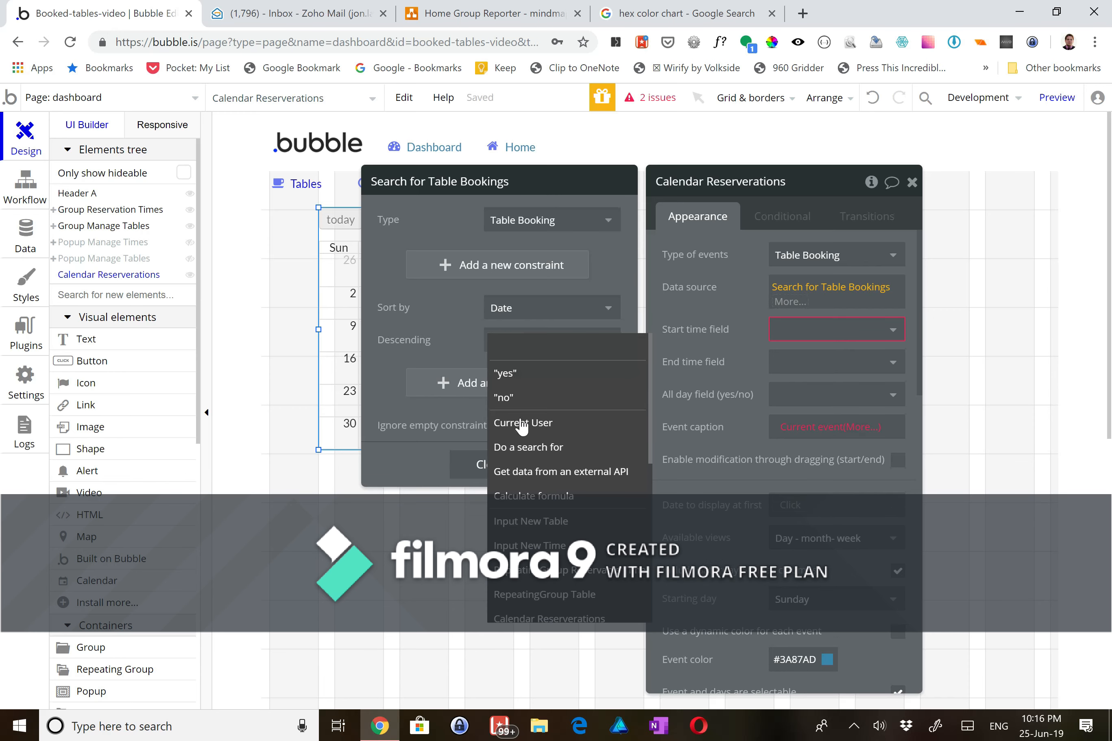
click(504, 397)
click(498, 468)
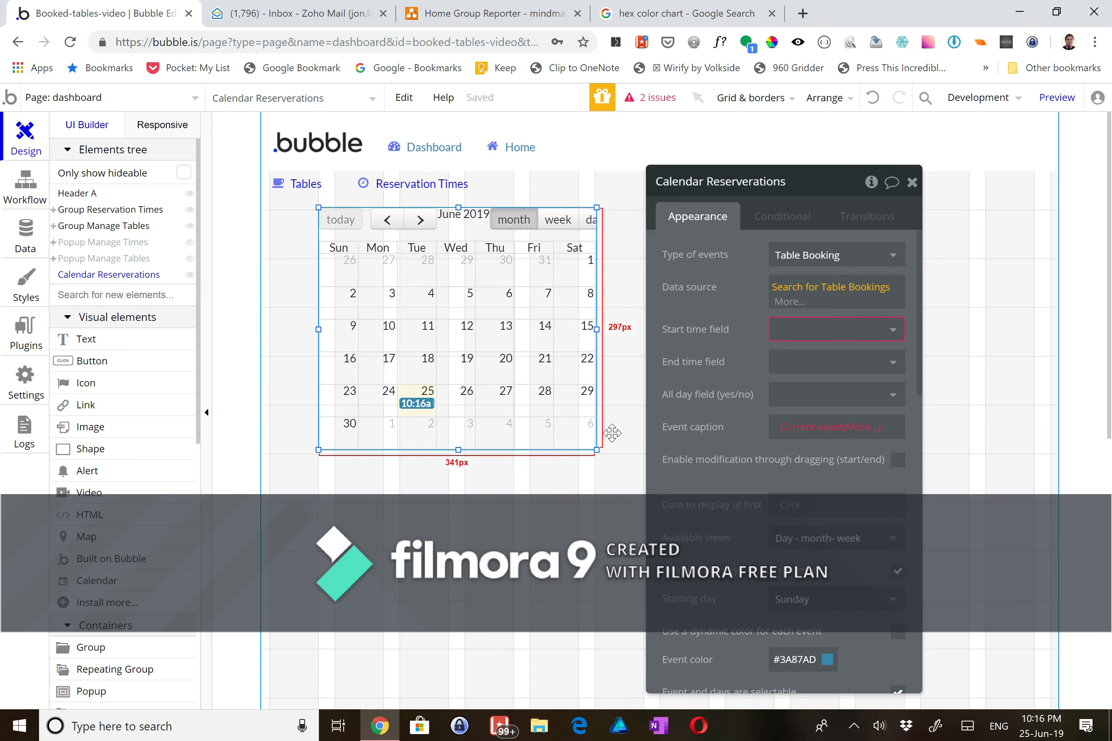
- Use Creation Date as the calendar's event start time, leaving the end time unchanged
click(800, 335)
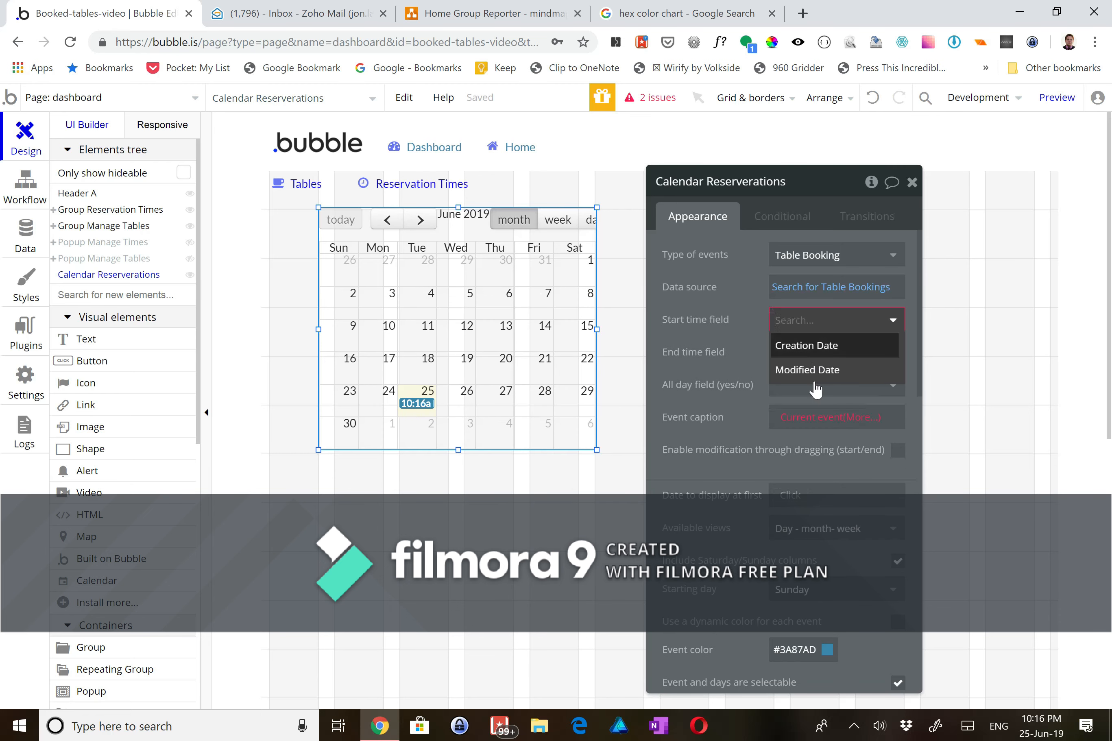
click(728, 335)
click(790, 330)
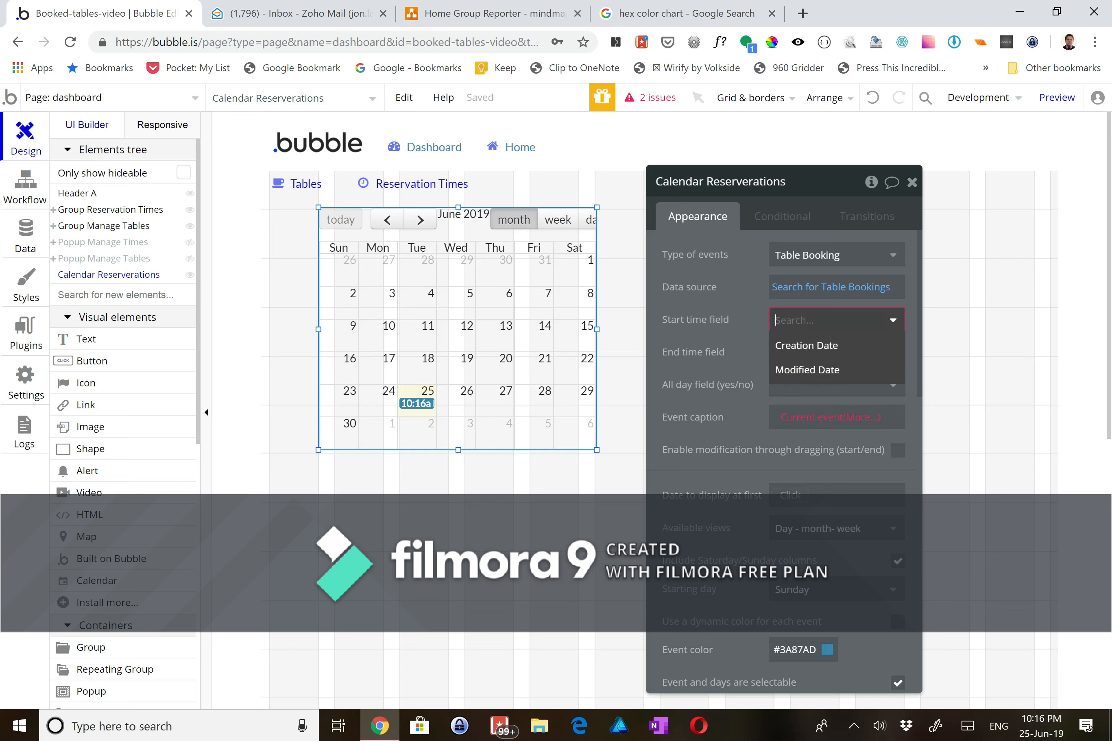
click(789, 353)
click(790, 352)
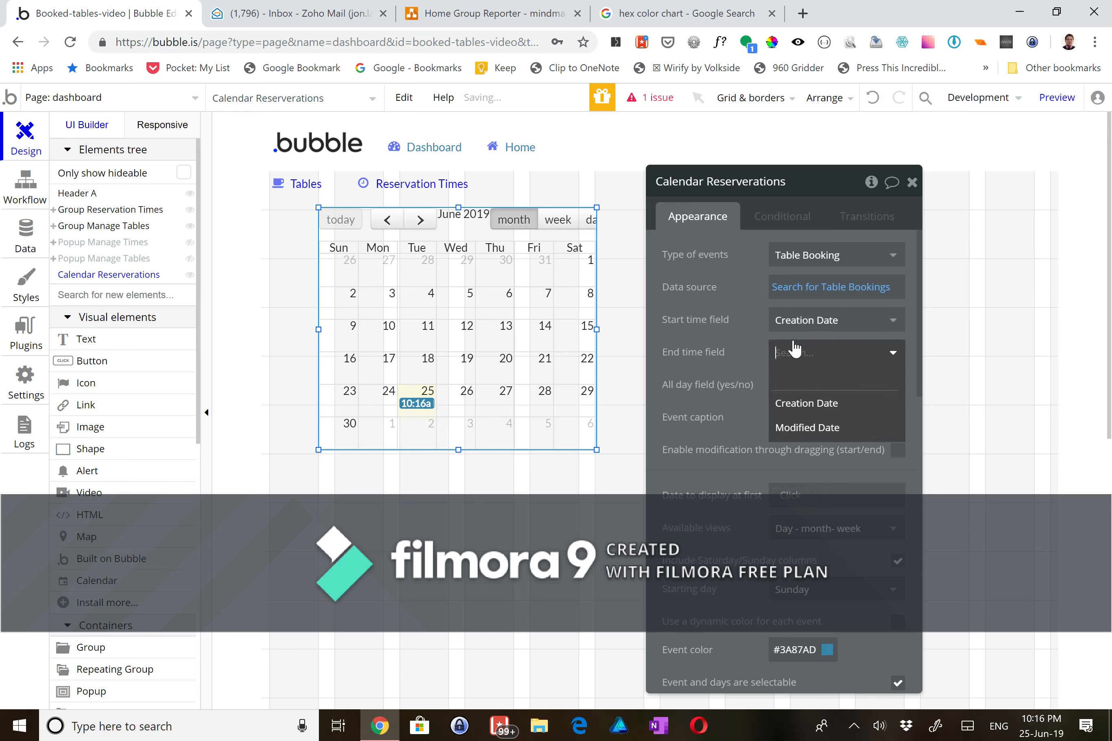
click(733, 345)
- Caption each calendar event with the current event's Customer Name
click(803, 417)
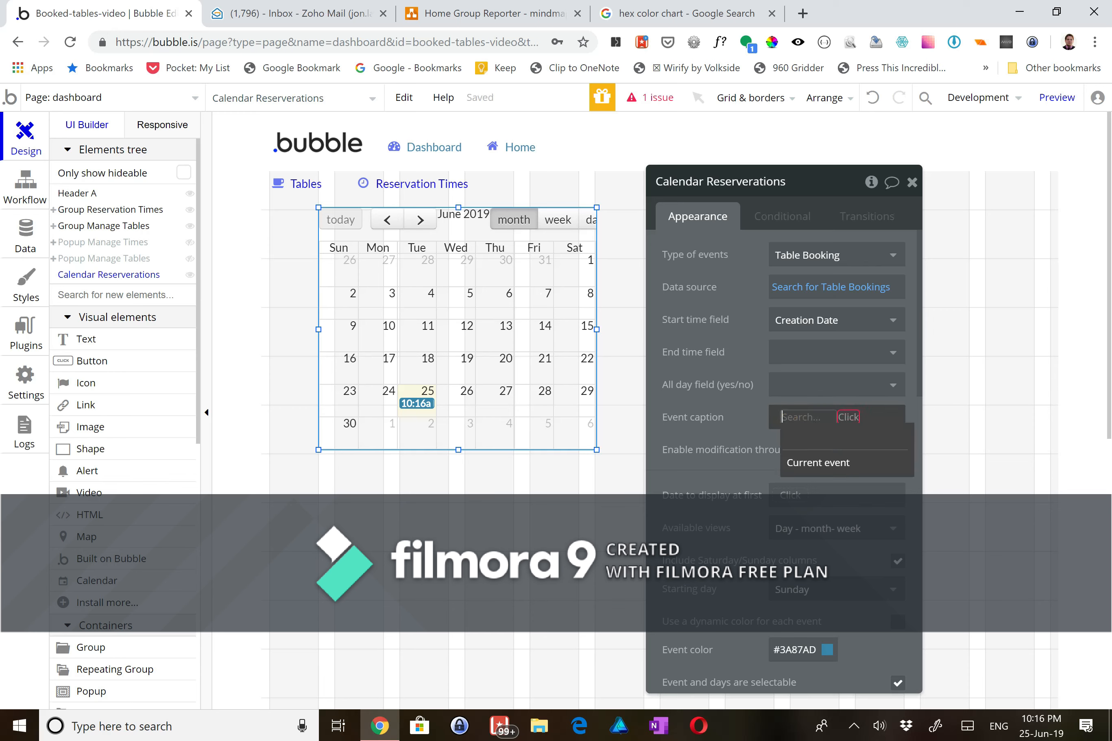
click(817, 465)
click(724, 429)
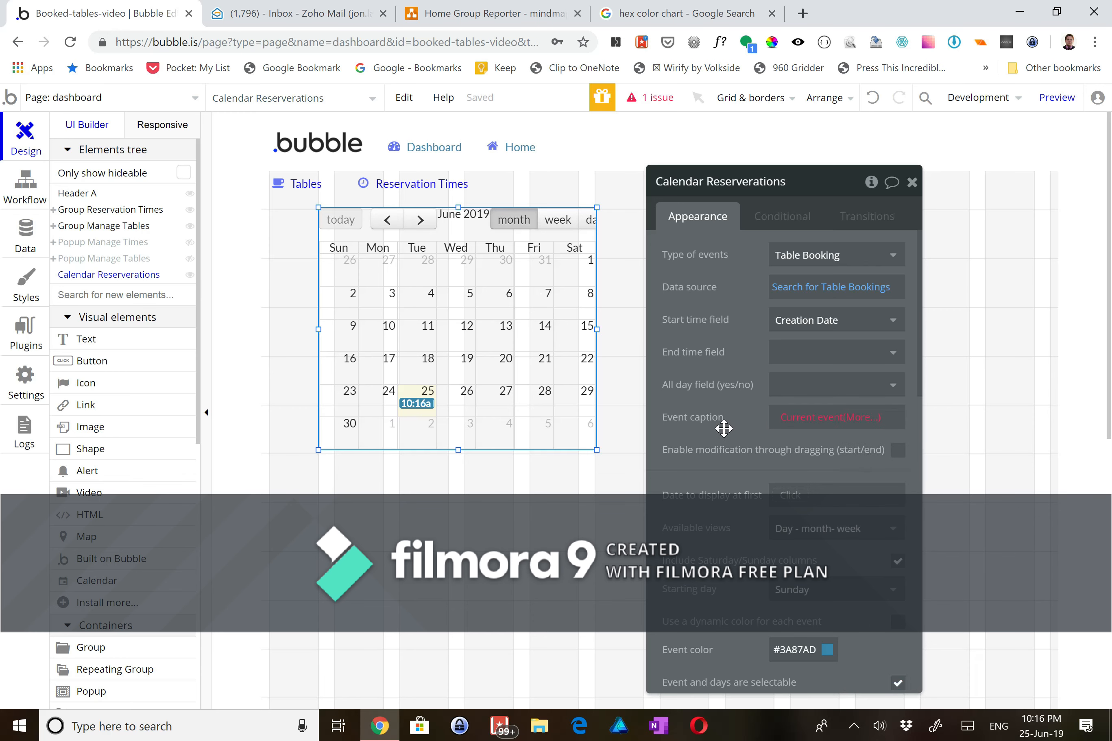
click(830, 419)
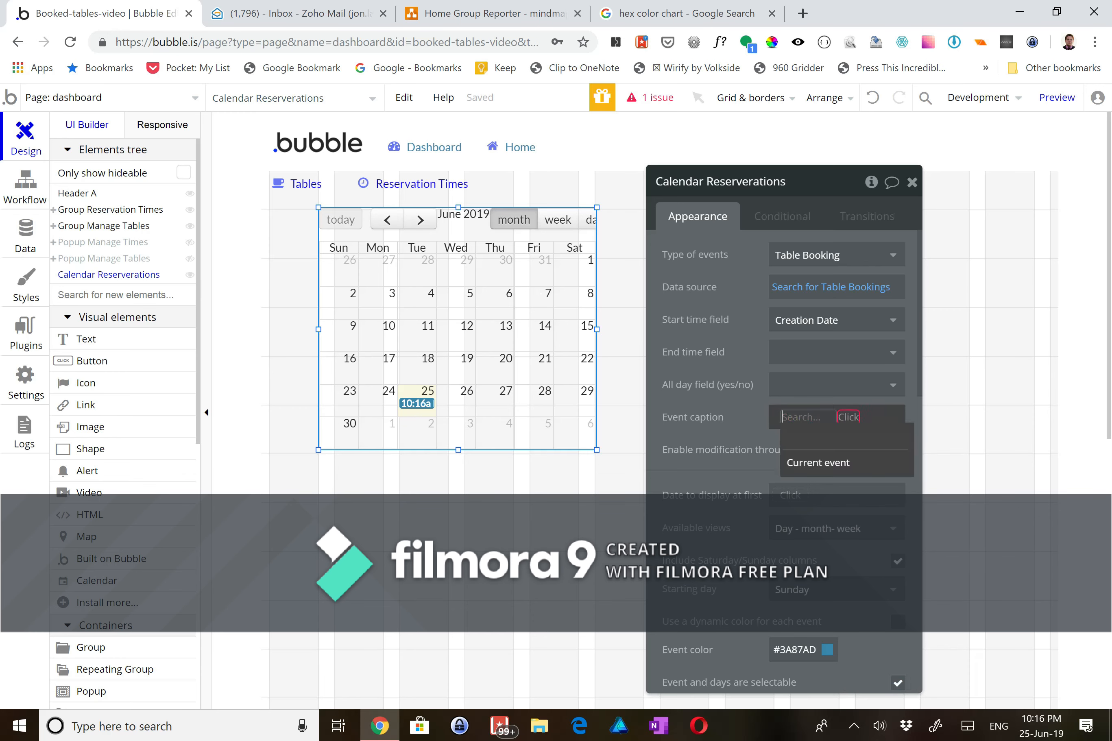
click(817, 462)
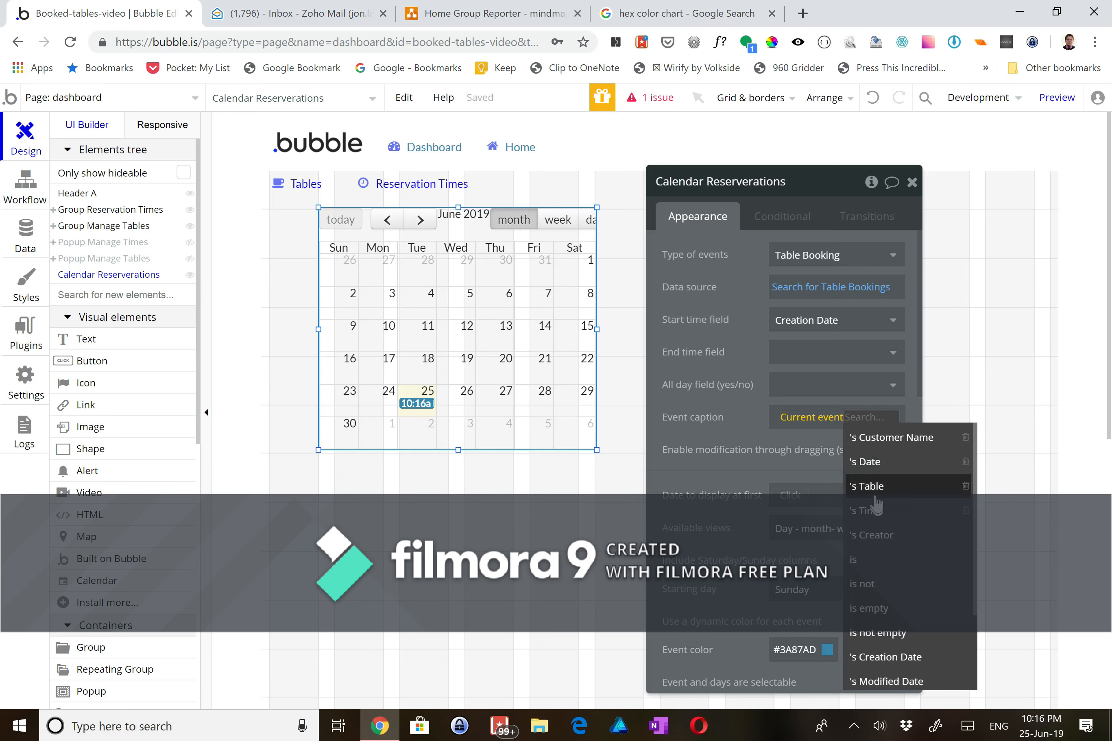
click(859, 436)
click(745, 439)
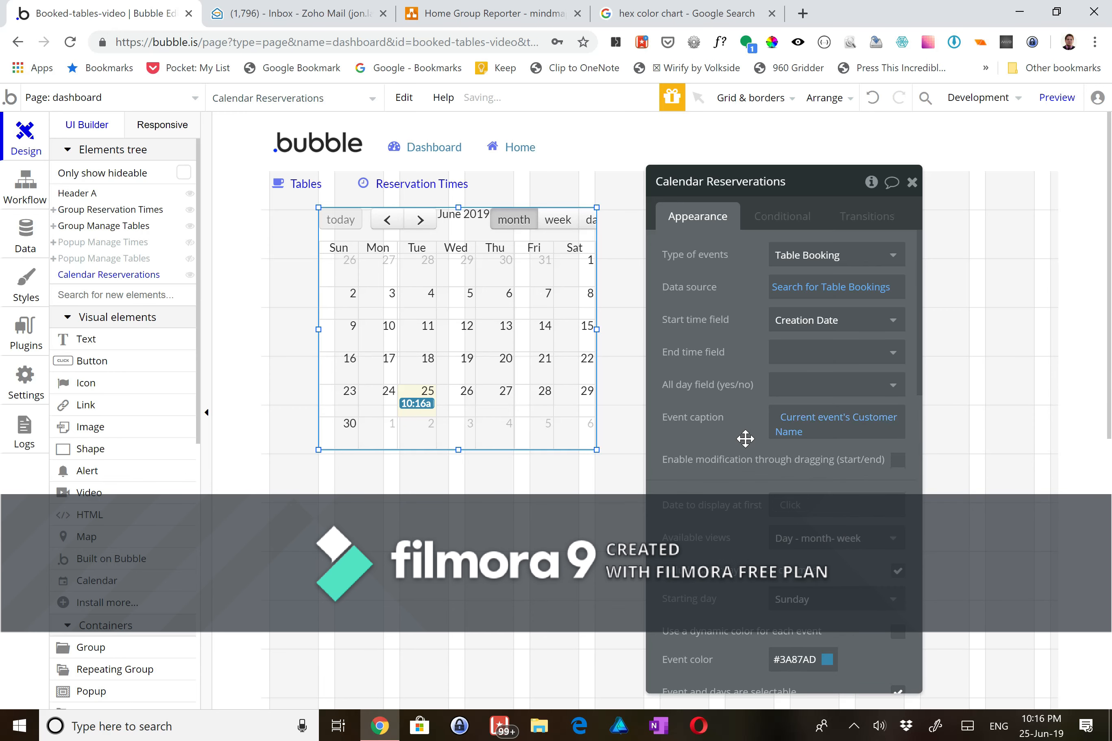
- Restrict the calendar to Month view, enlarge it slightly, and preview the app
click(800, 535)
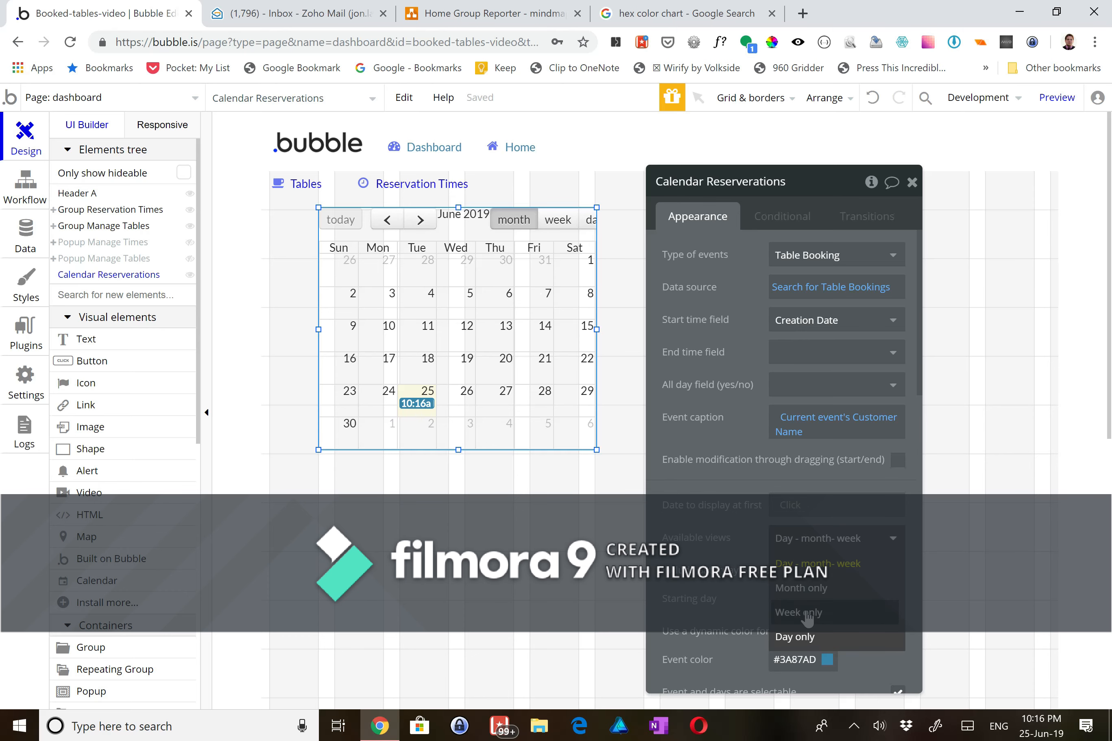
click(805, 587)
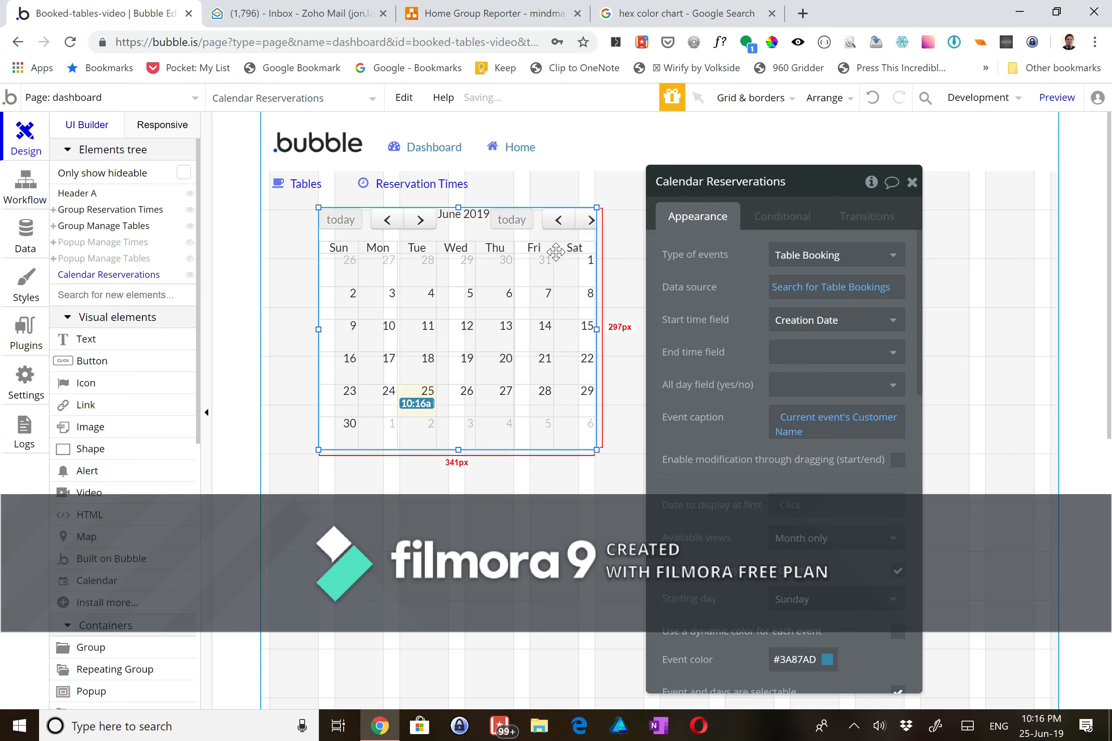
drag(841, 182, 952, 144)
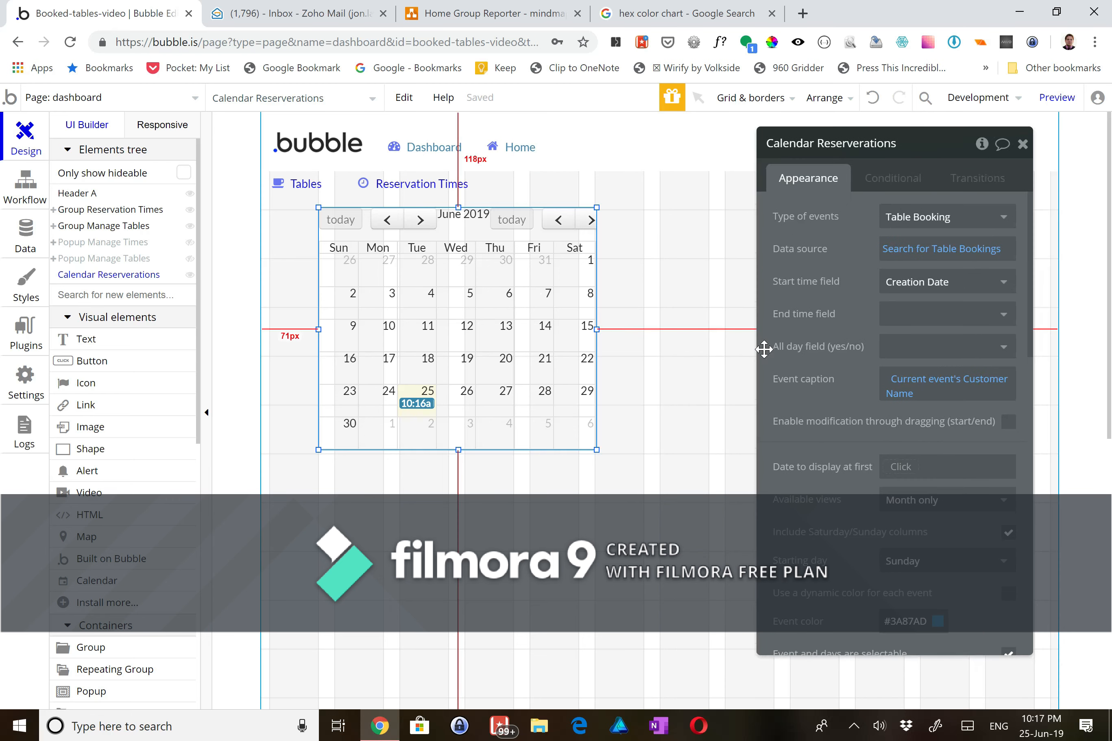
click(618, 379)
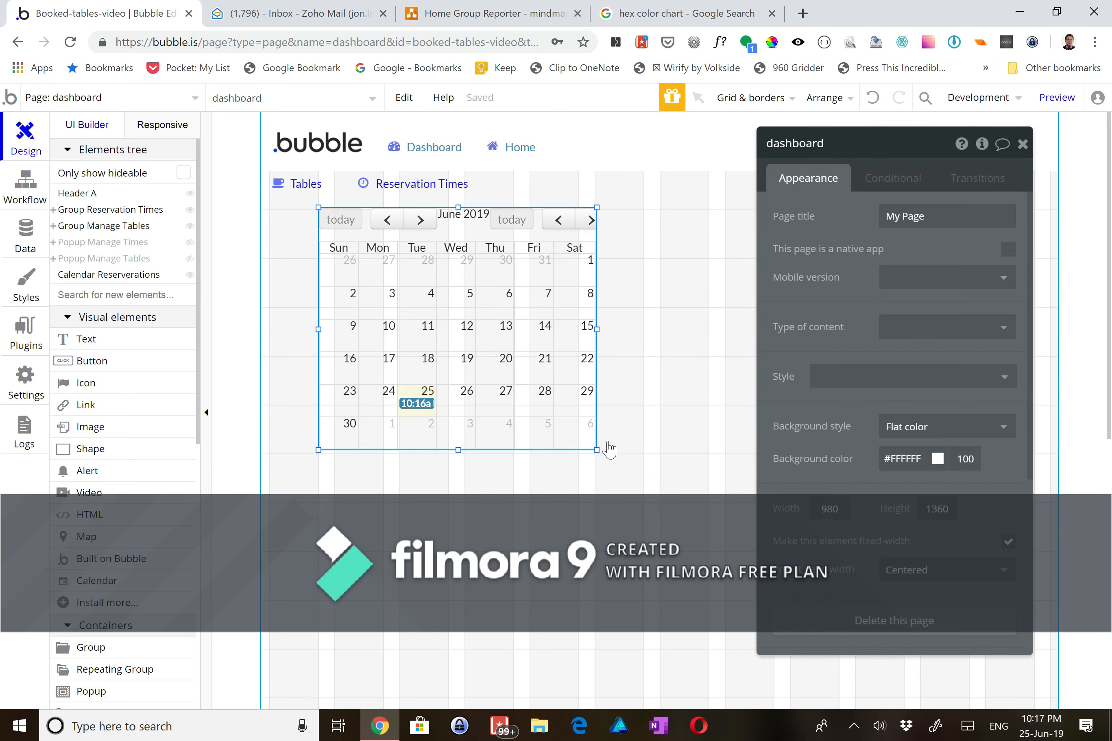
click(596, 450)
drag(595, 450, 598, 453)
click(747, 220)
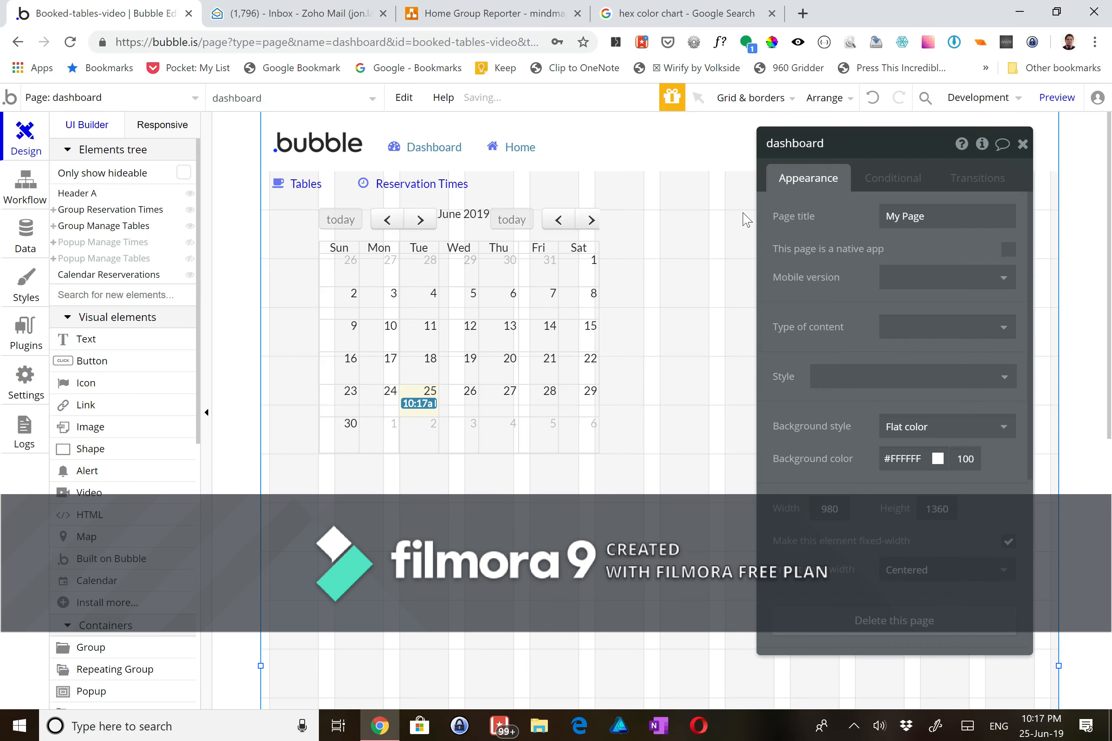
drag(901, 142, 274, 156)
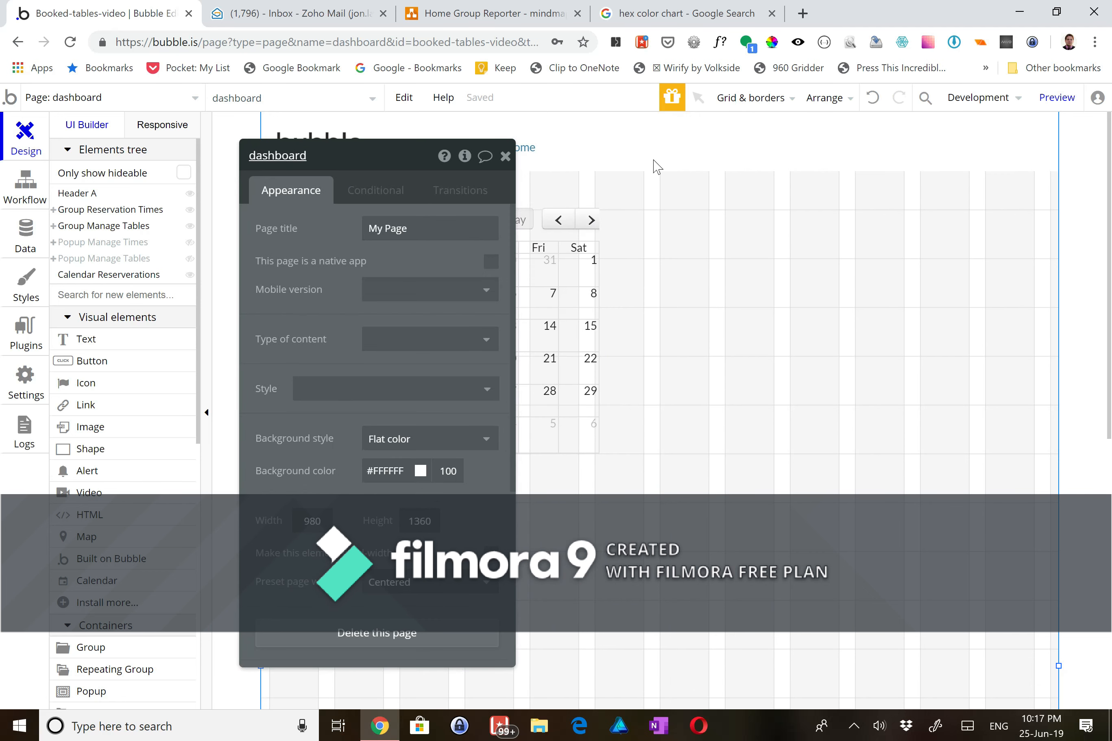
click(1048, 102)
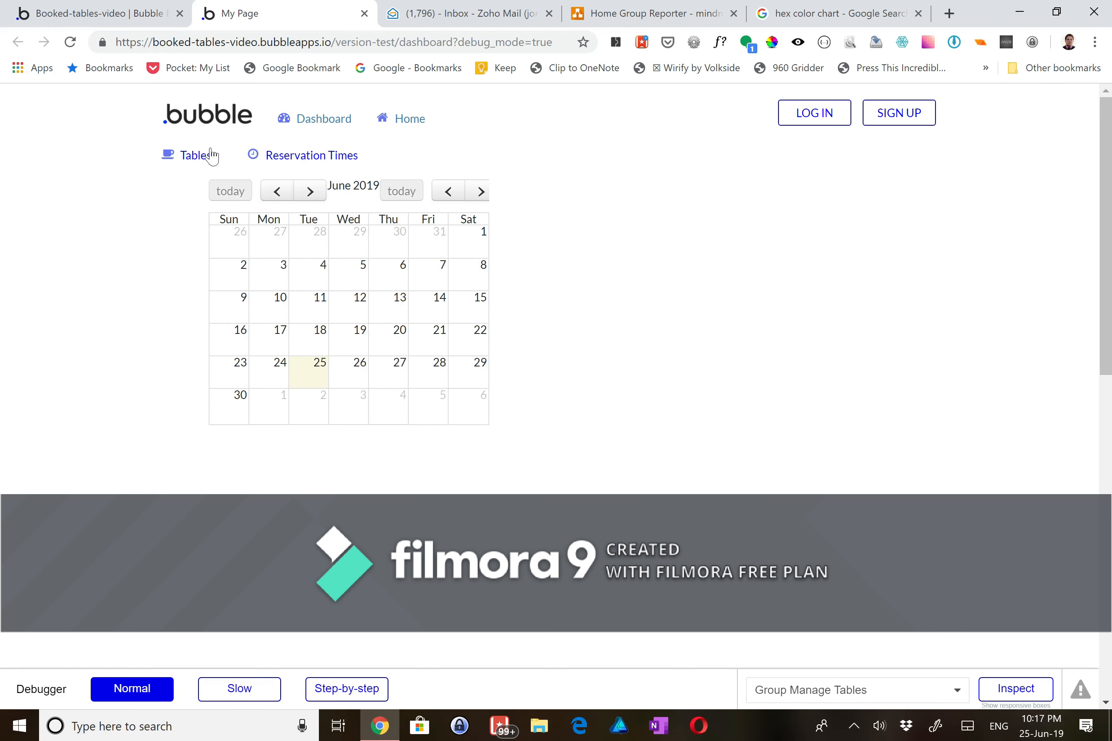
- In the preview, select June 25 on the calendar and bring up the Manage Times popup
click(368, 339)
click(299, 369)
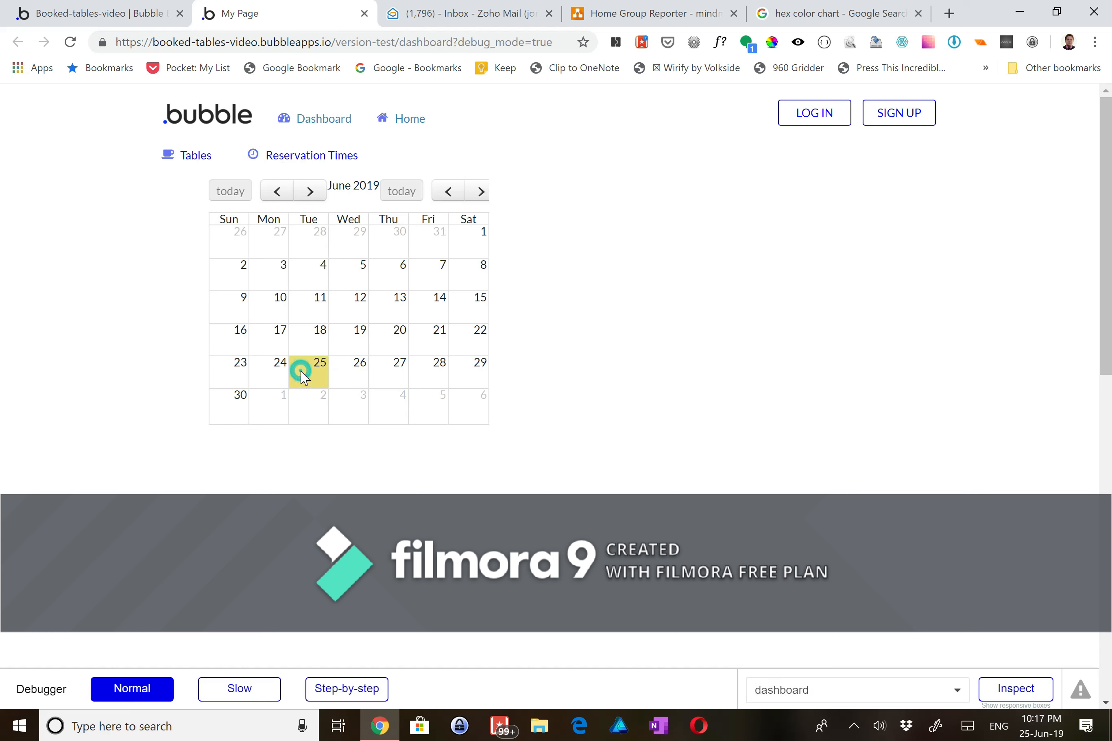
click(285, 287)
click(323, 386)
click(329, 153)
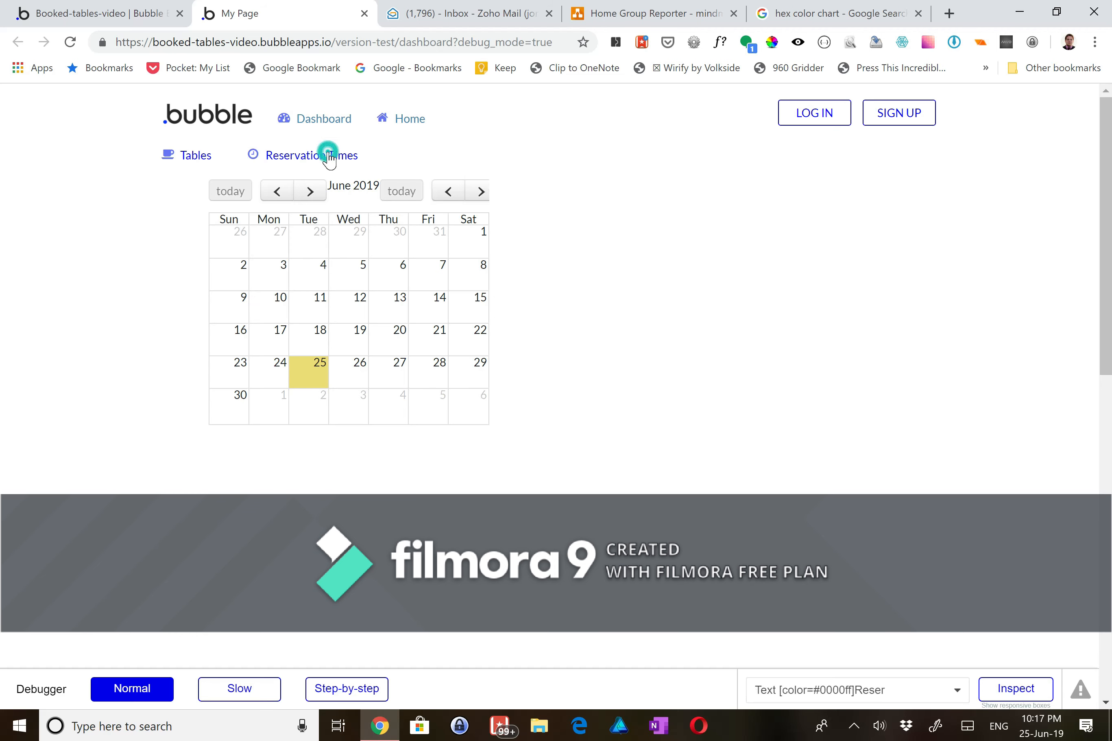
- Add reservation times 11:00, 11:30, 12:00 and 12:30
click(445, 227)
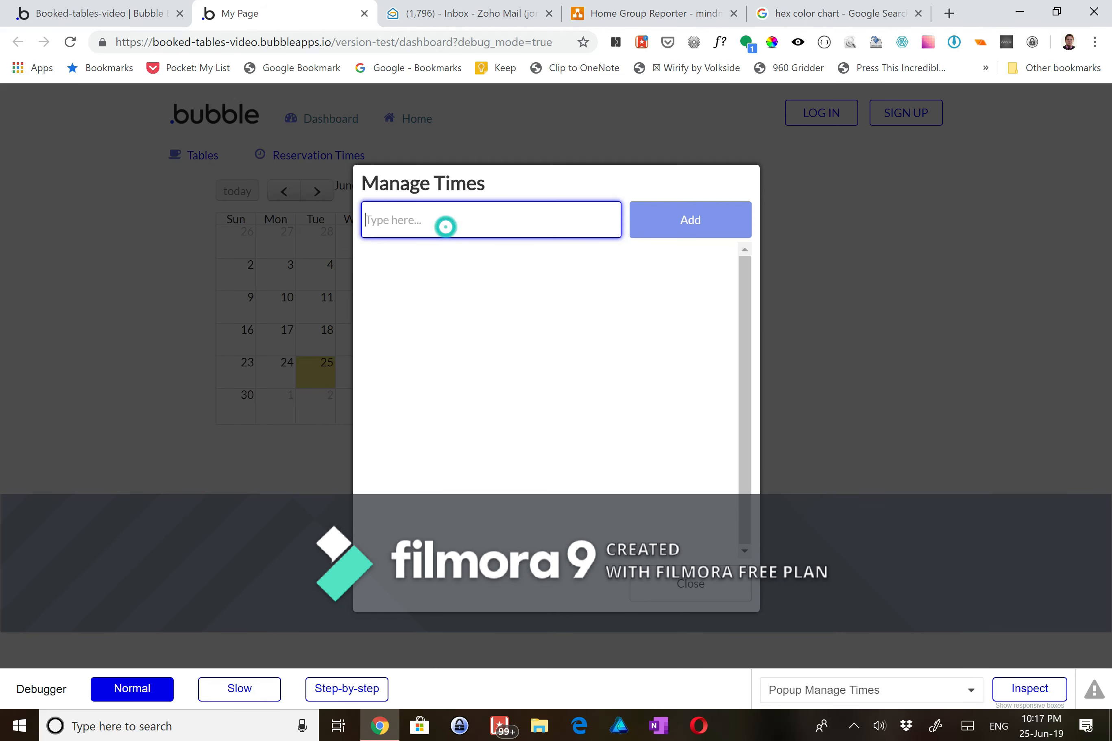
text(11)
click(658, 226)
click(546, 216)
text(1:30)
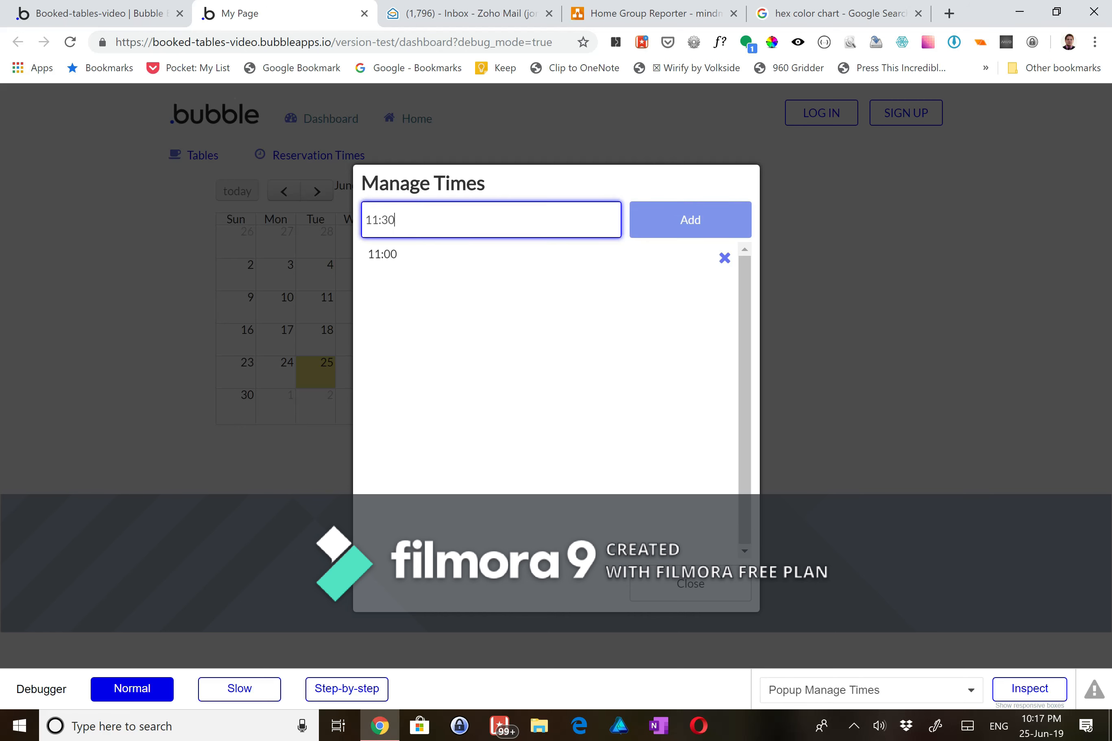
click(654, 232)
click(545, 238)
click(532, 219)
text(12:30)
click(655, 222)
click(527, 220)
text(12)
click(700, 221)
- Add times 13:00, 13:30, 14:00 and 14:30, then close the Manage Times popup
click(545, 208)
text(1)
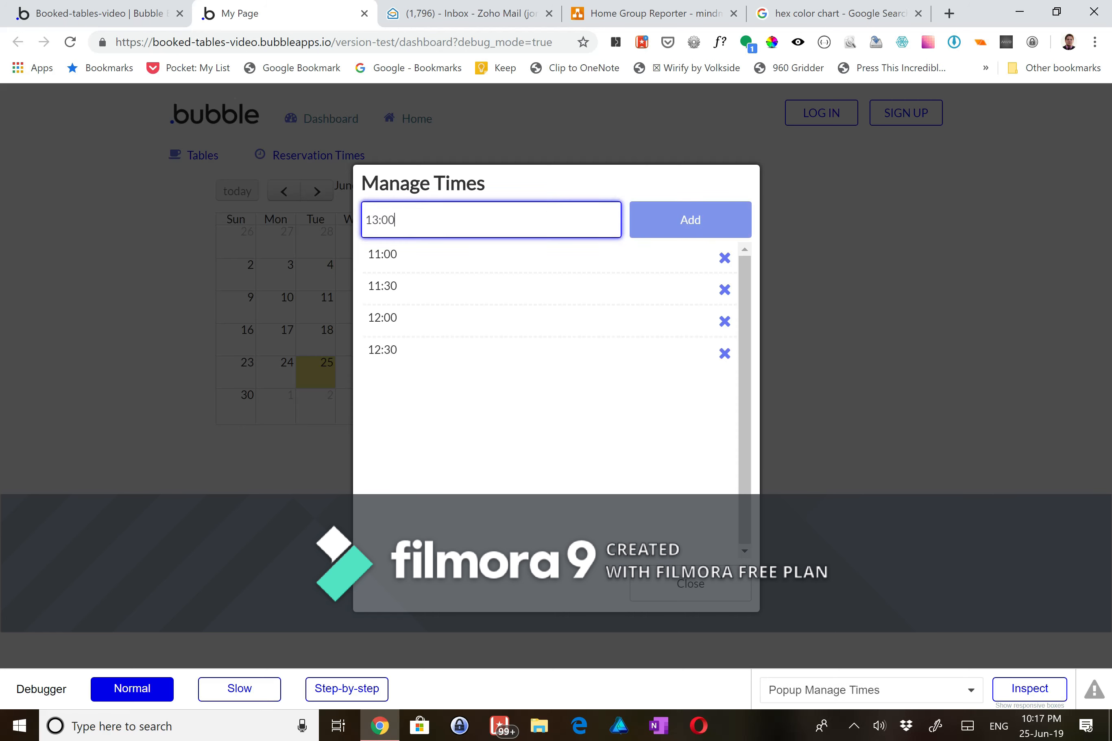
click(683, 229)
click(550, 222)
text(13:30)
click(703, 231)
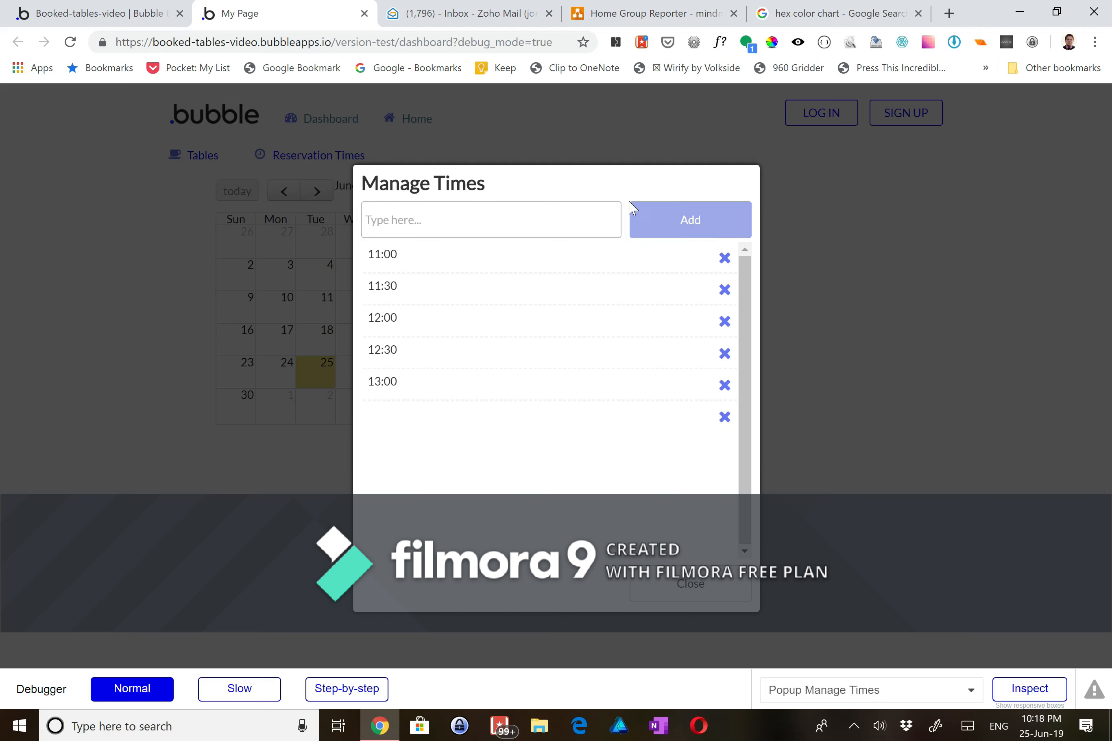
click(554, 223)
text(14:00)
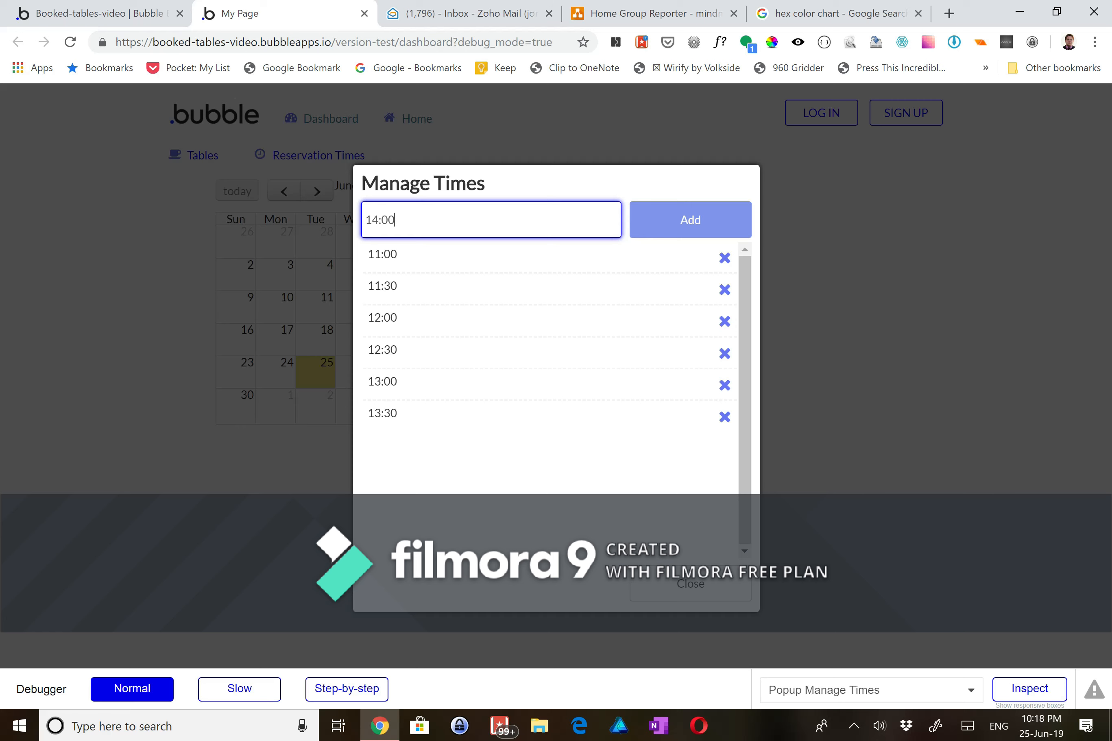
click(700, 231)
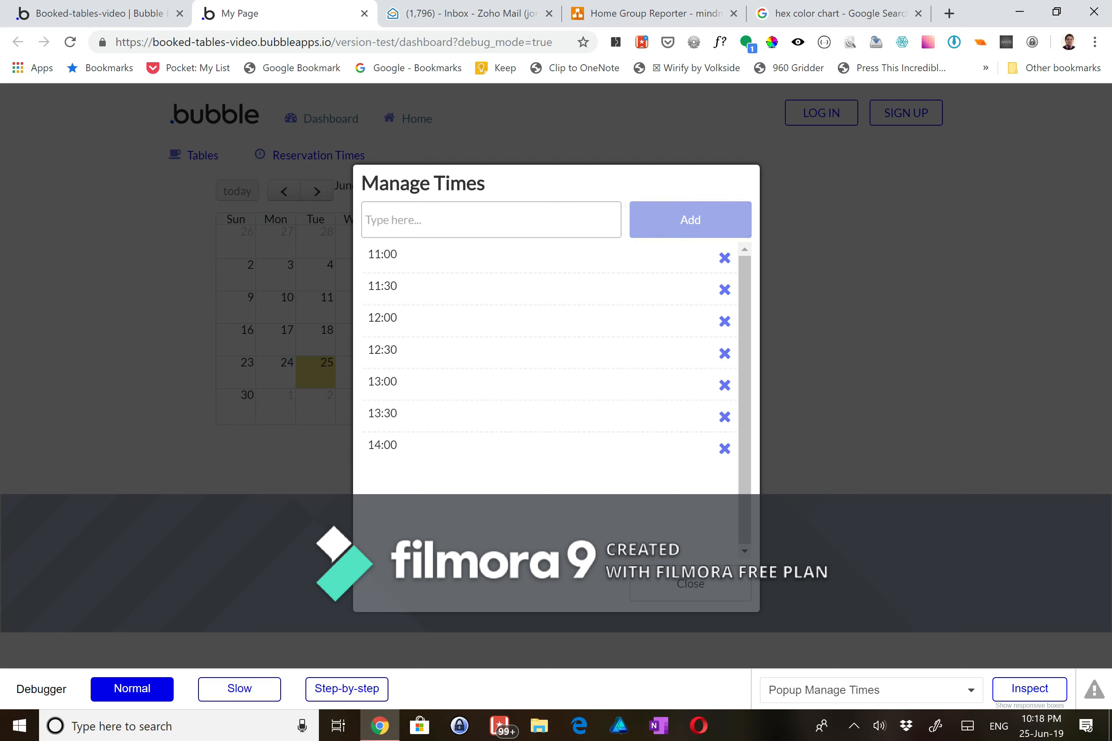
text(14)
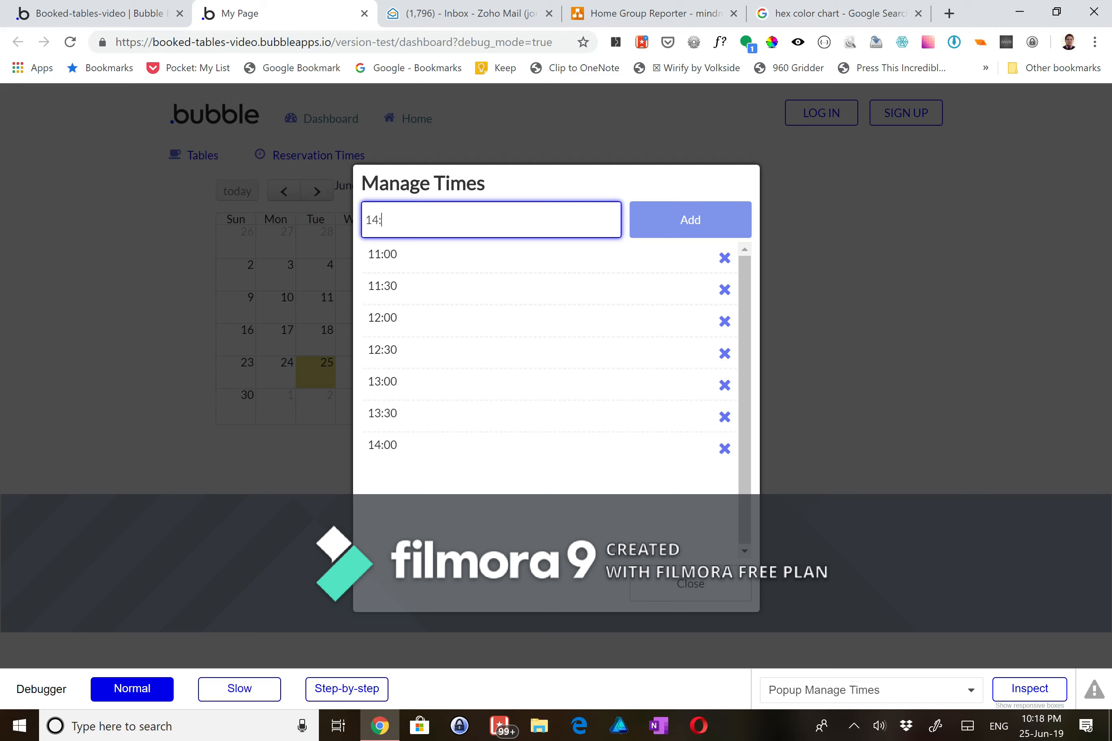
text(:30)
click(732, 228)
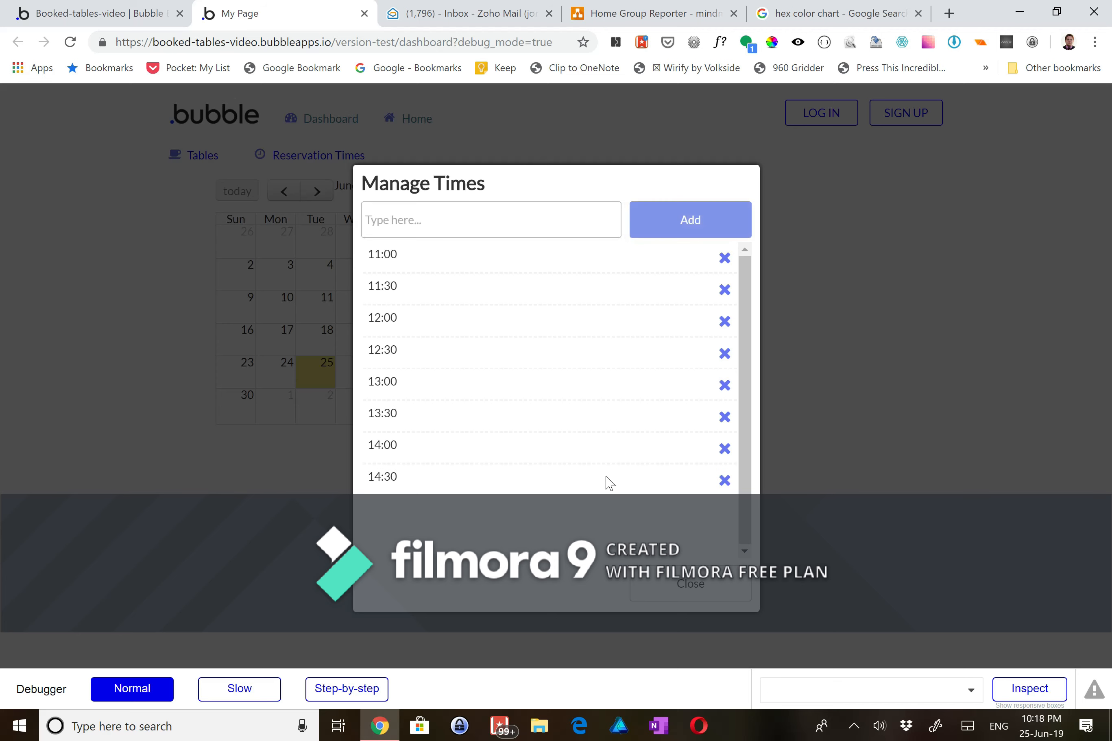
click(657, 584)
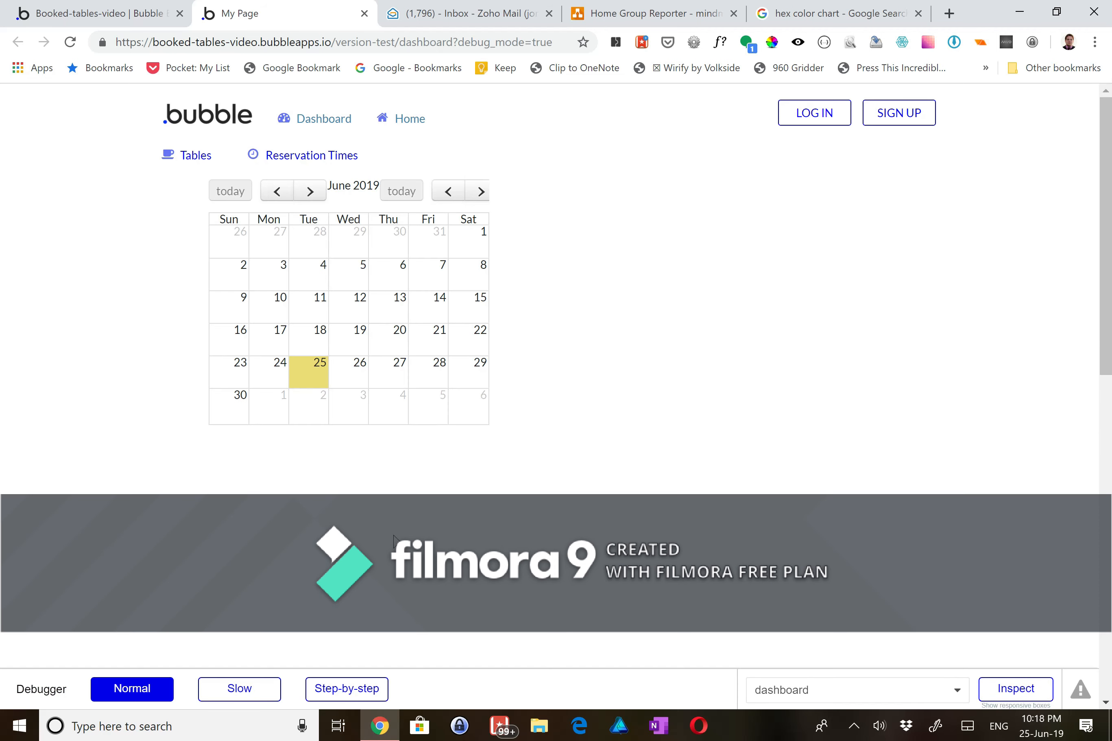
- In the Manage Tables popup, add Table #1 and Table #2
click(187, 154)
click(488, 225)
text(T)
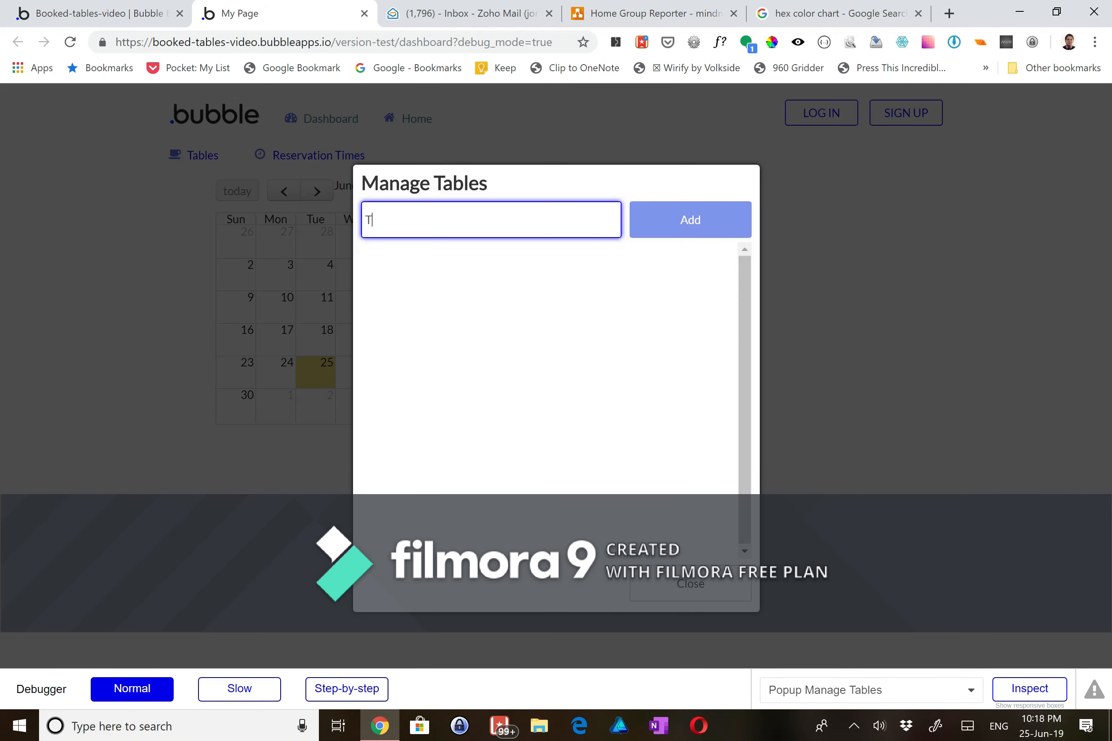
text(able #1)
click(658, 221)
text(Tab)
click(700, 228)
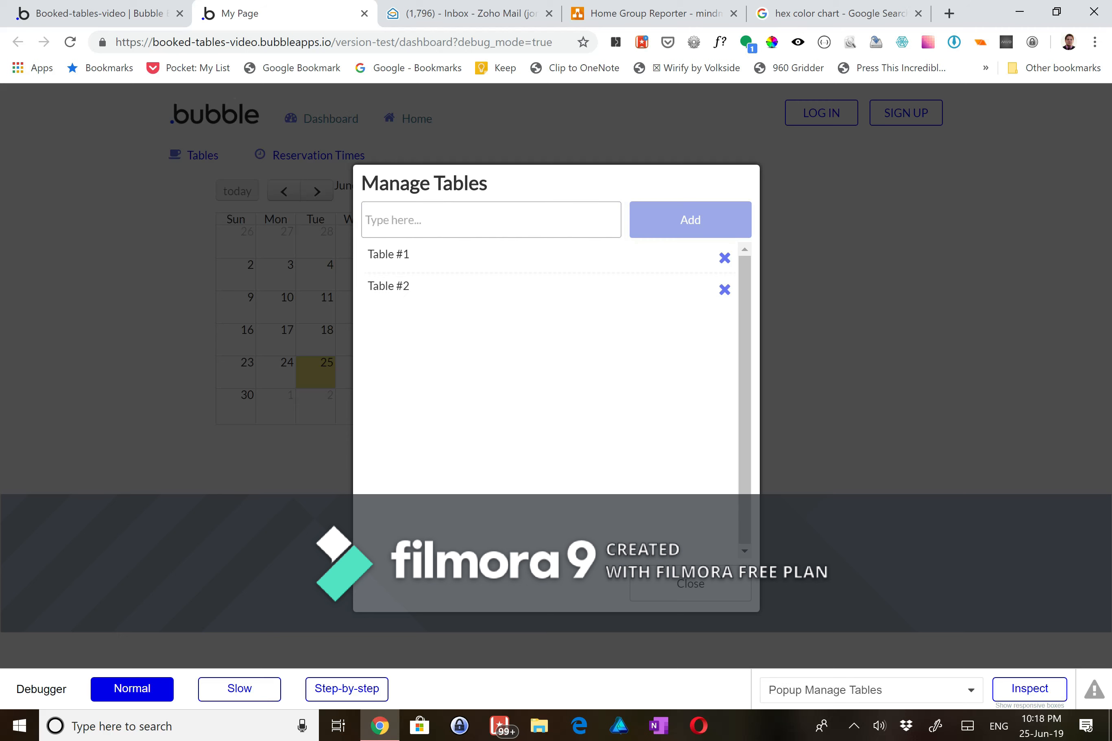
- Add Table #3, Table #4 and Table #5, then close the Manage Tables popup
text(Table #3)
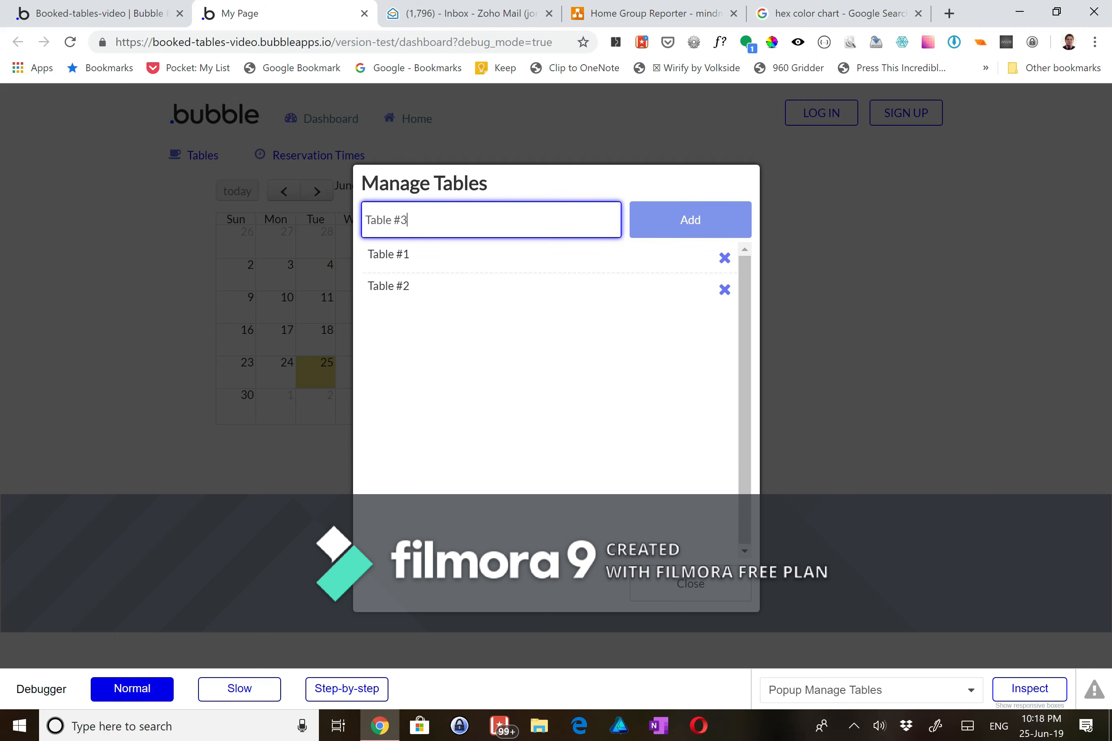
click(683, 219)
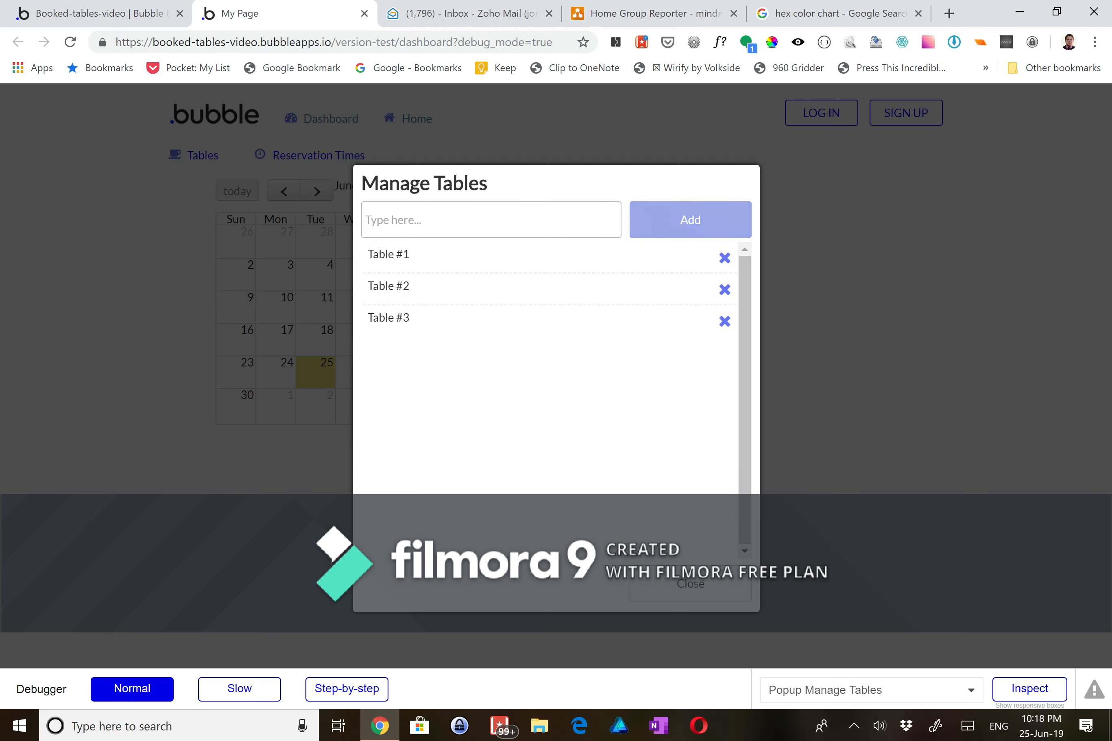
text(Table #4)
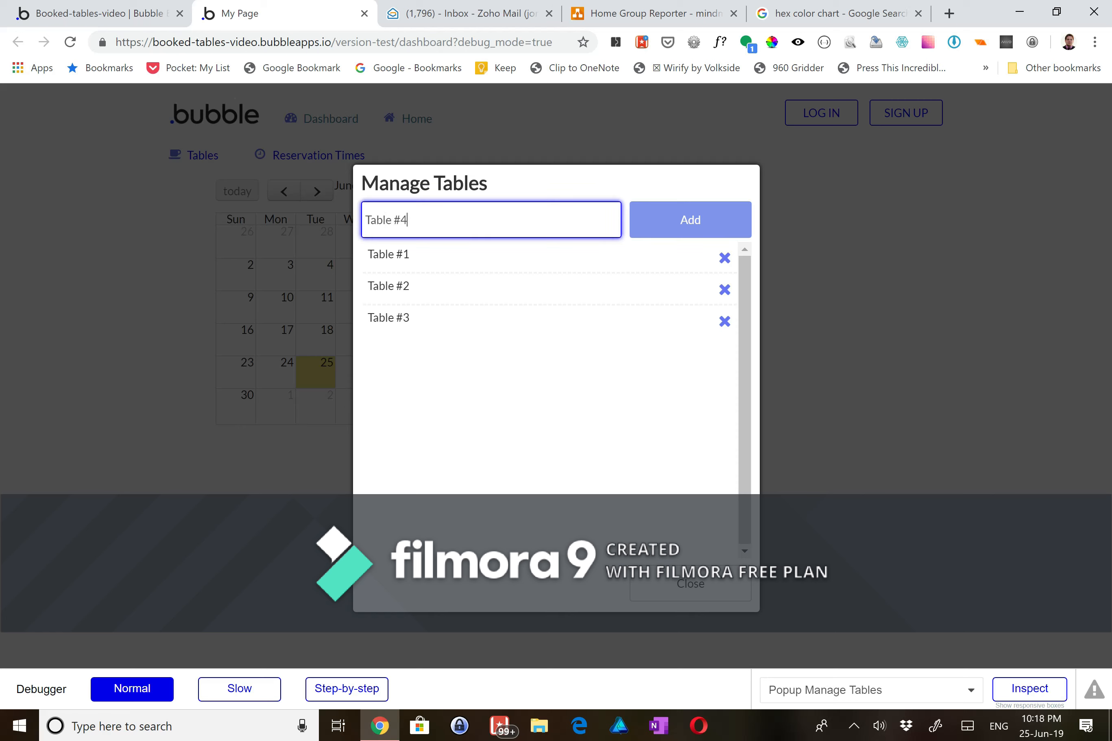
click(687, 218)
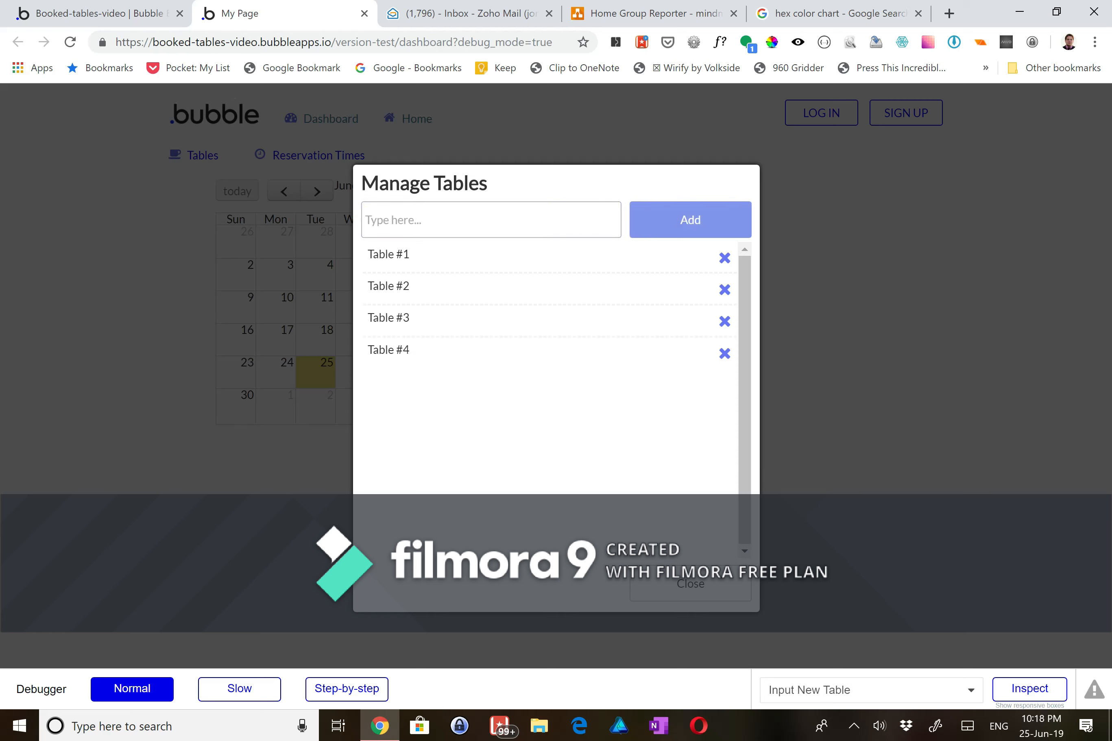
text(Table #5)
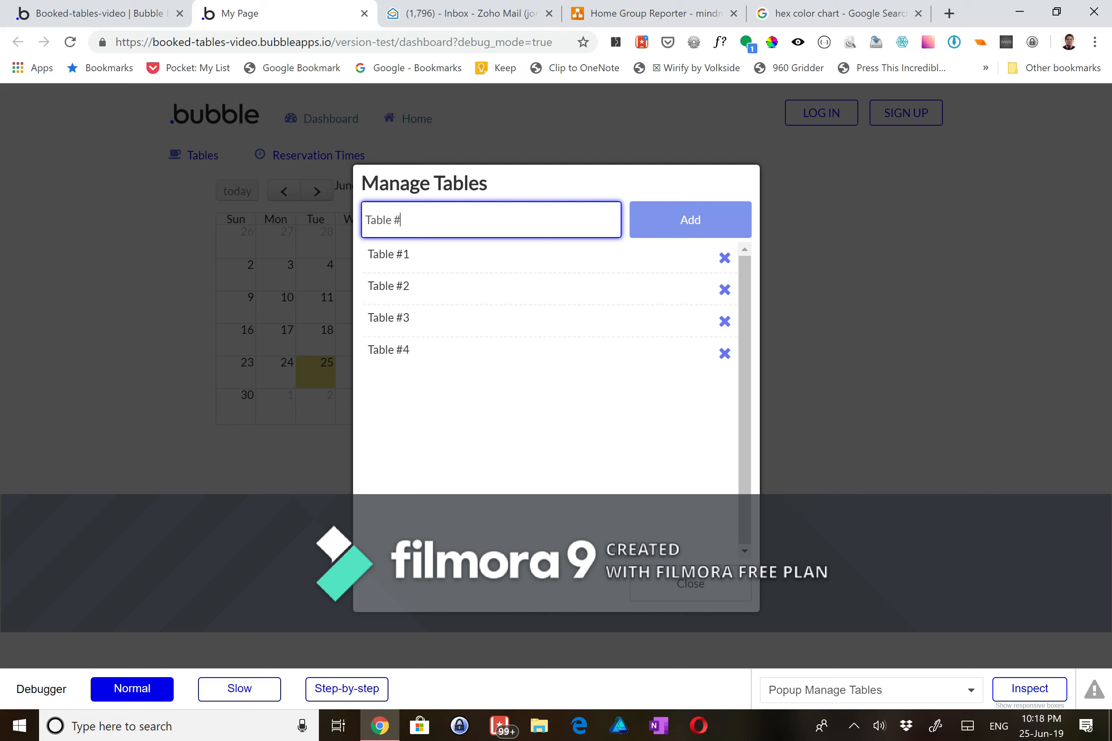
click(696, 228)
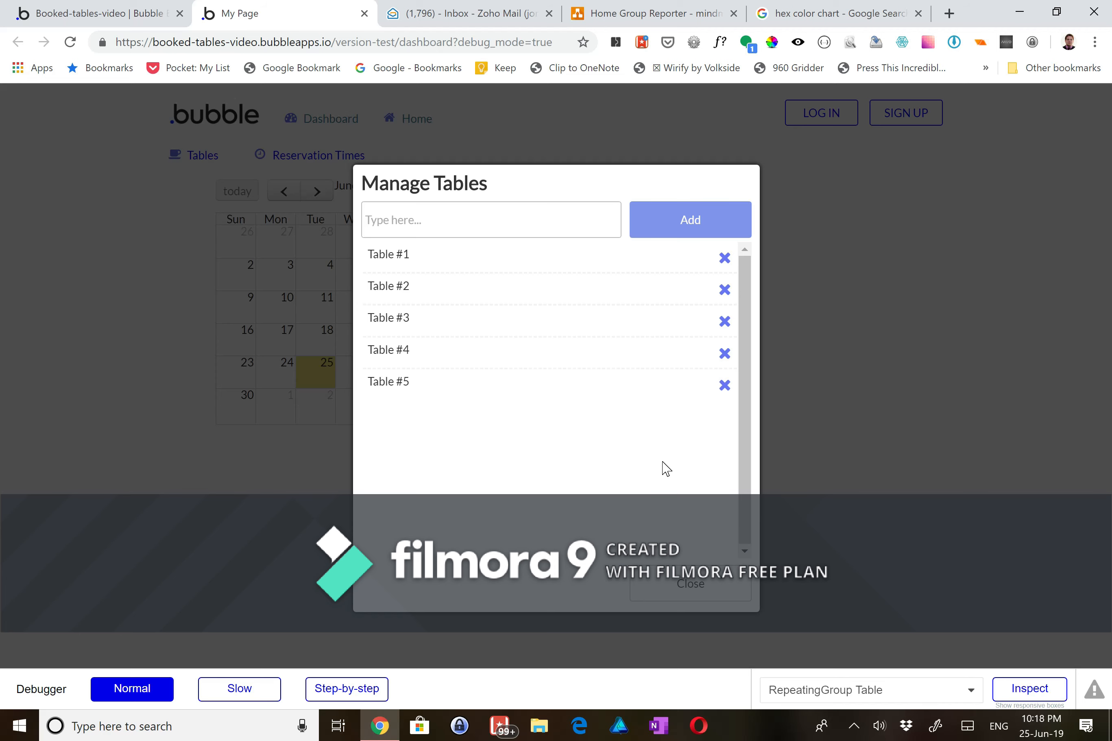
click(673, 588)
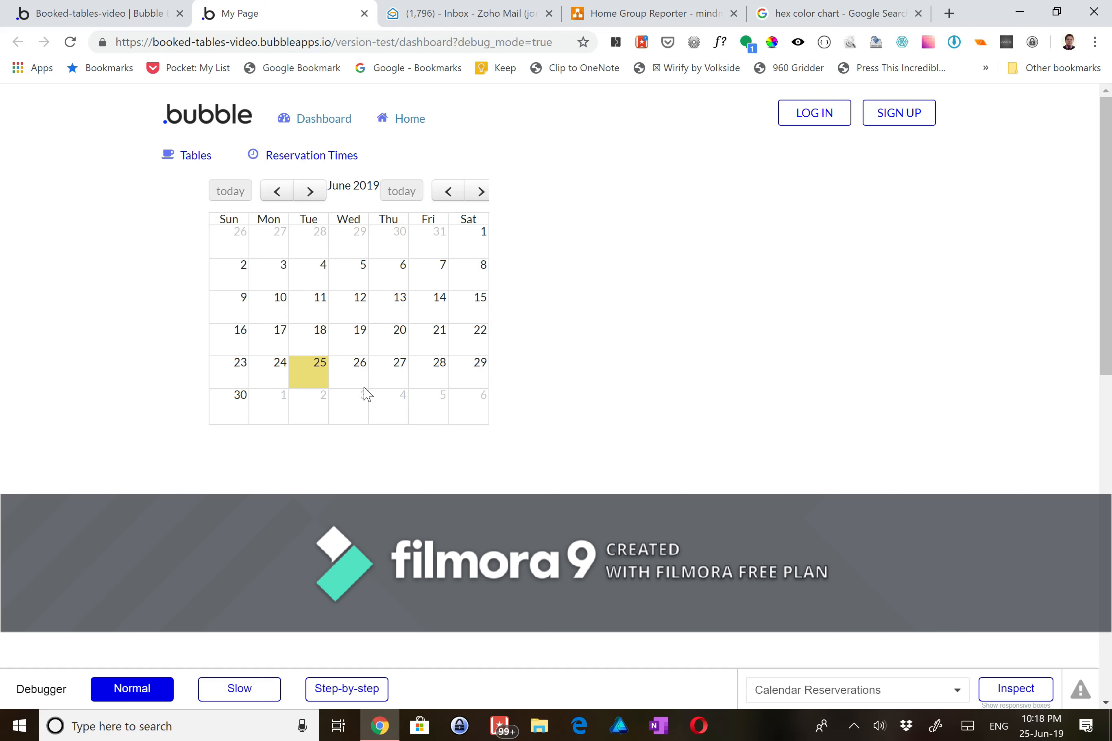
- Back in the editor, move the property panel aside, scroll below the calendar, and pick Group
click(90, 22)
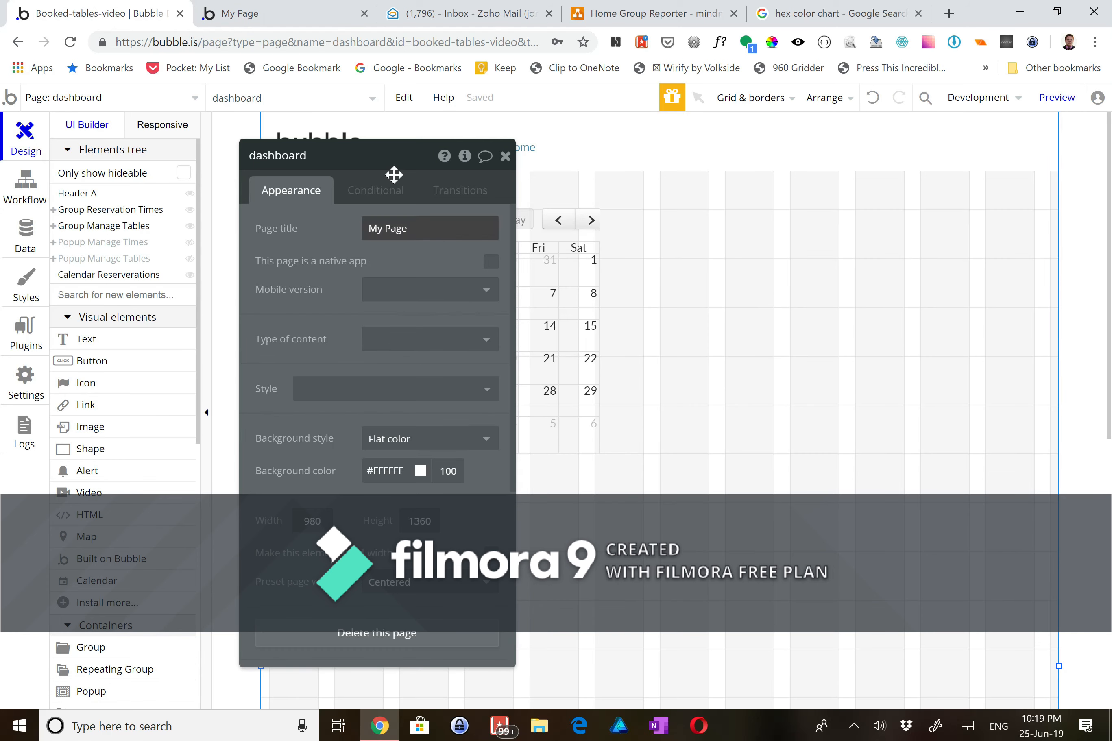
drag(392, 158, 713, 173)
drag(622, 168, 380, 164)
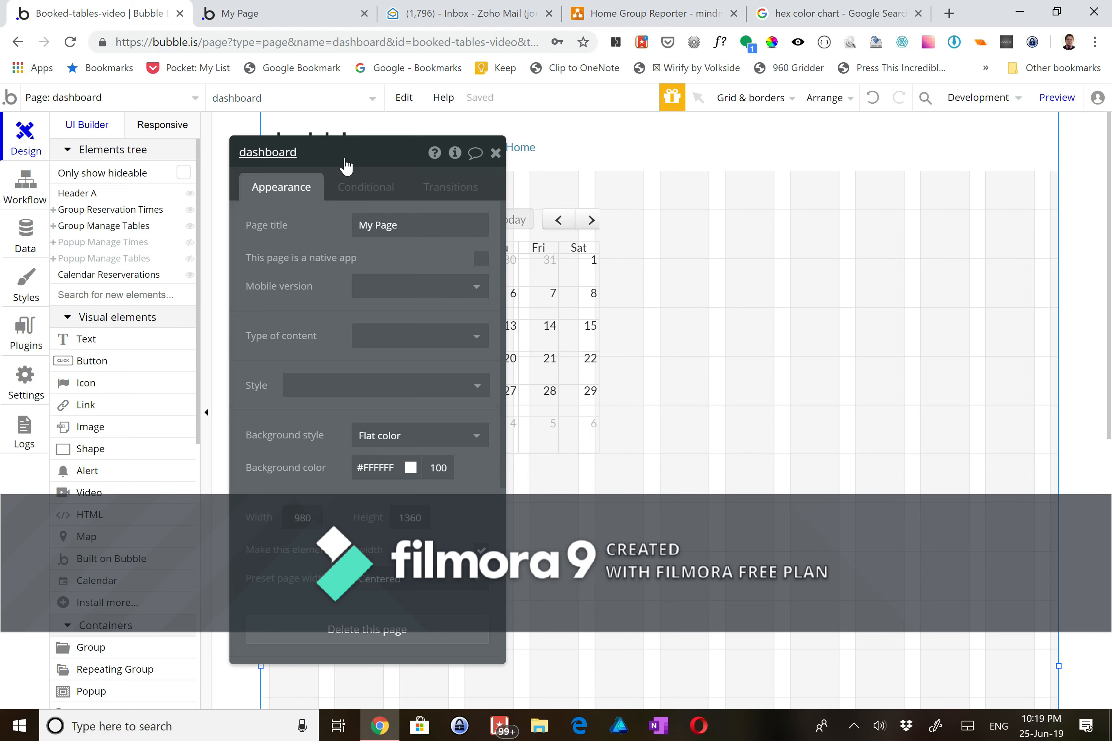
drag(345, 166, 927, 153)
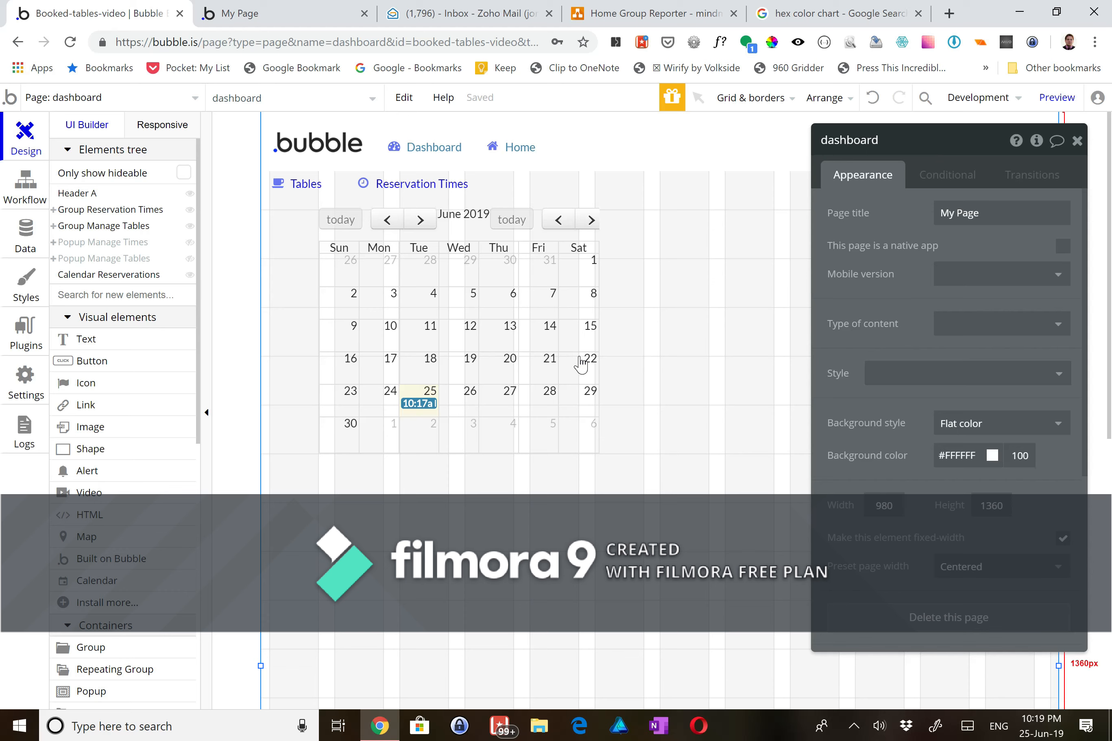
scroll(583, 364, down, 4)
scroll(583, 364, down, 3)
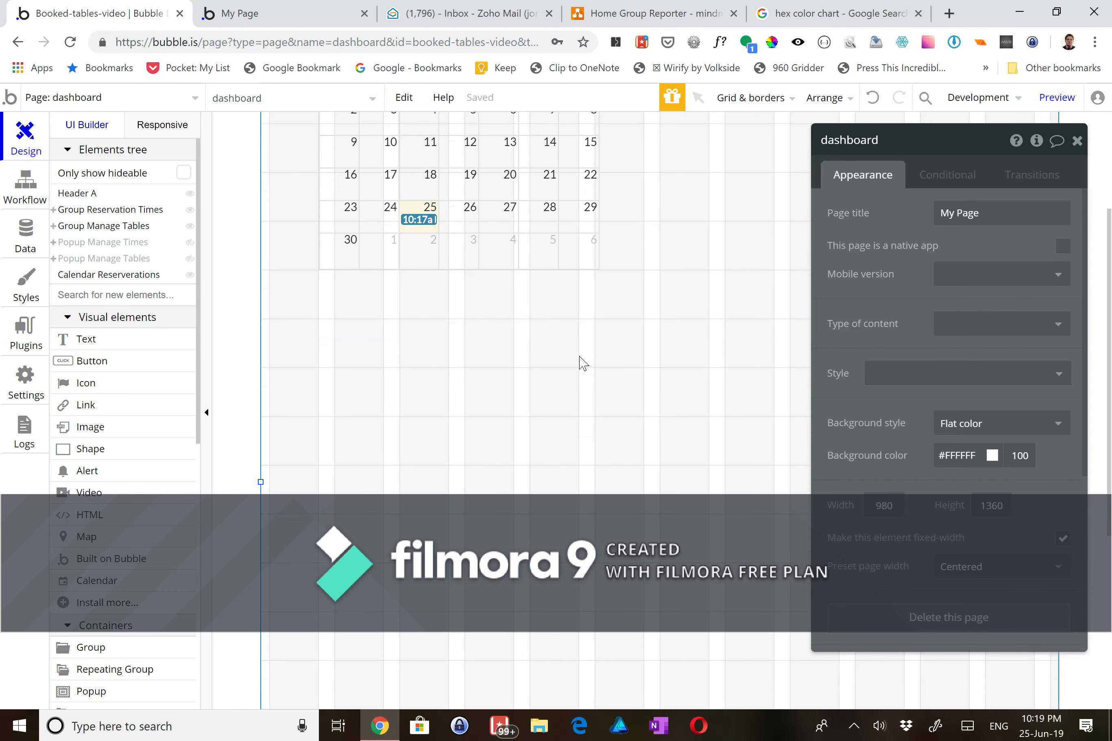
scroll(583, 364, down, 1)
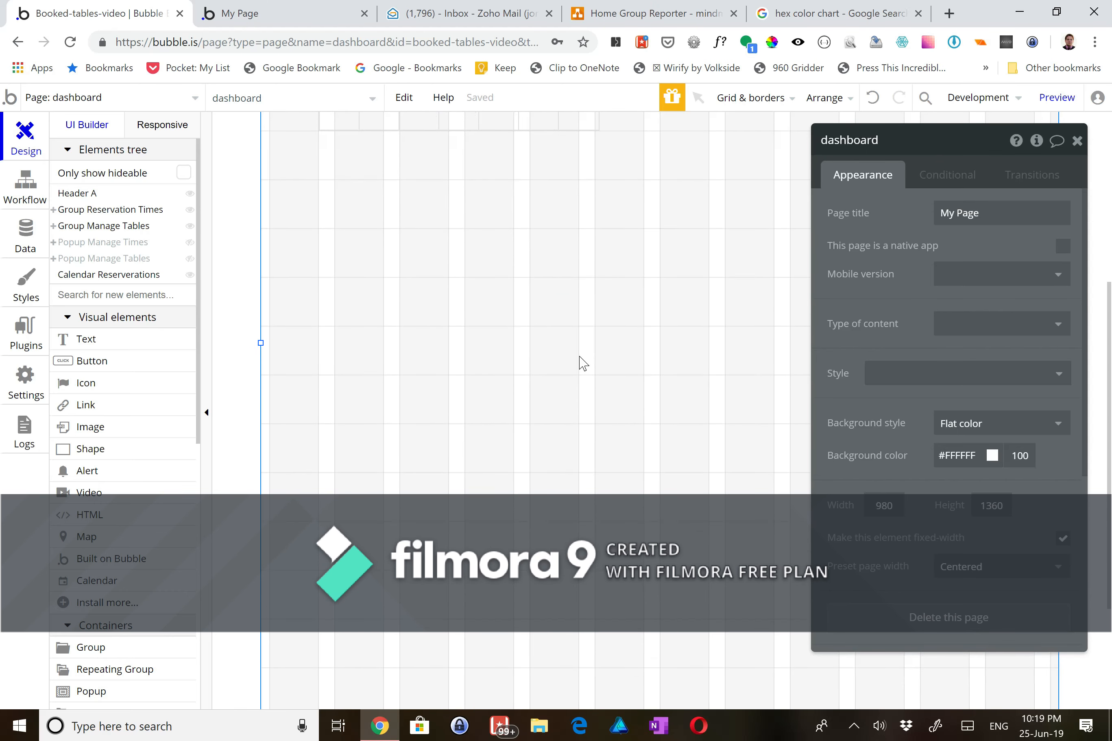
click(137, 647)
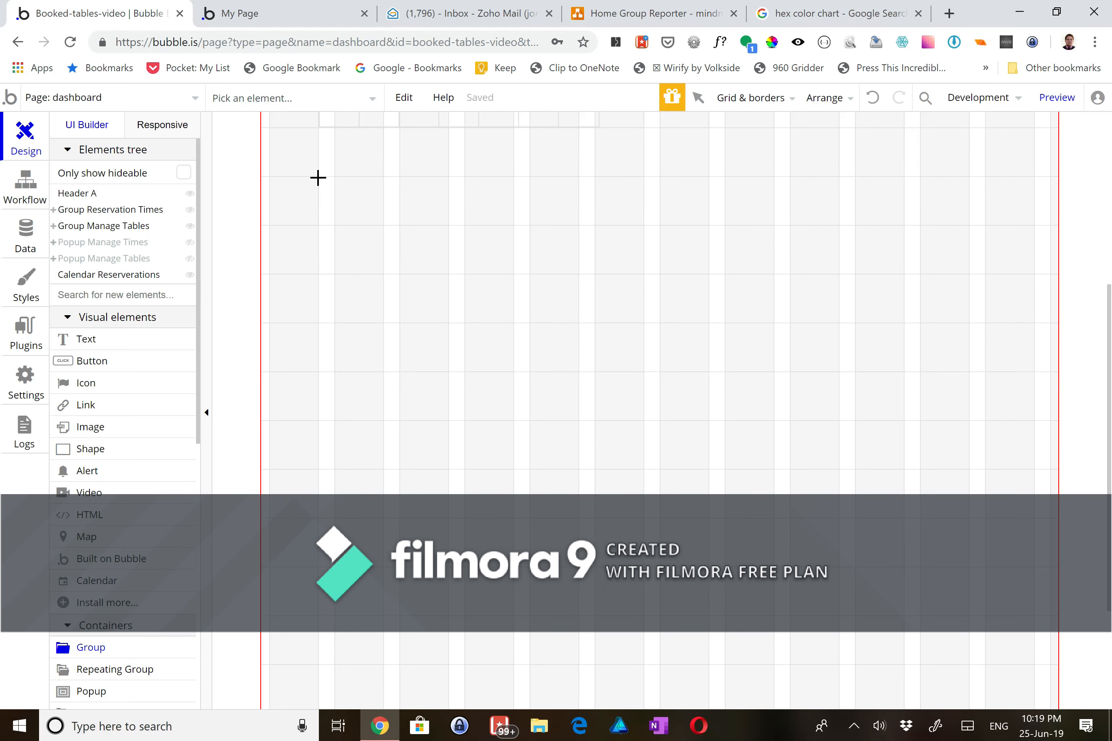
- Draw a large group below the calendar, stretch it taller, and name it Group Reservations
drag(317, 177, 1033, 700)
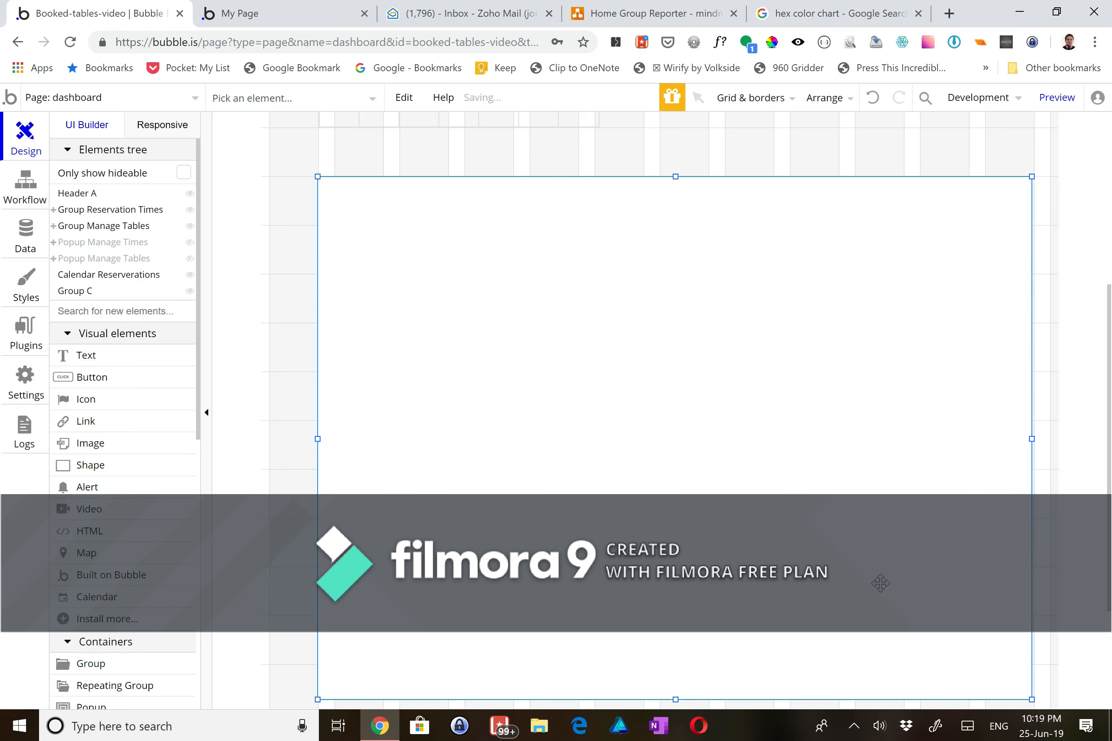
scroll(671, 562, down, 1)
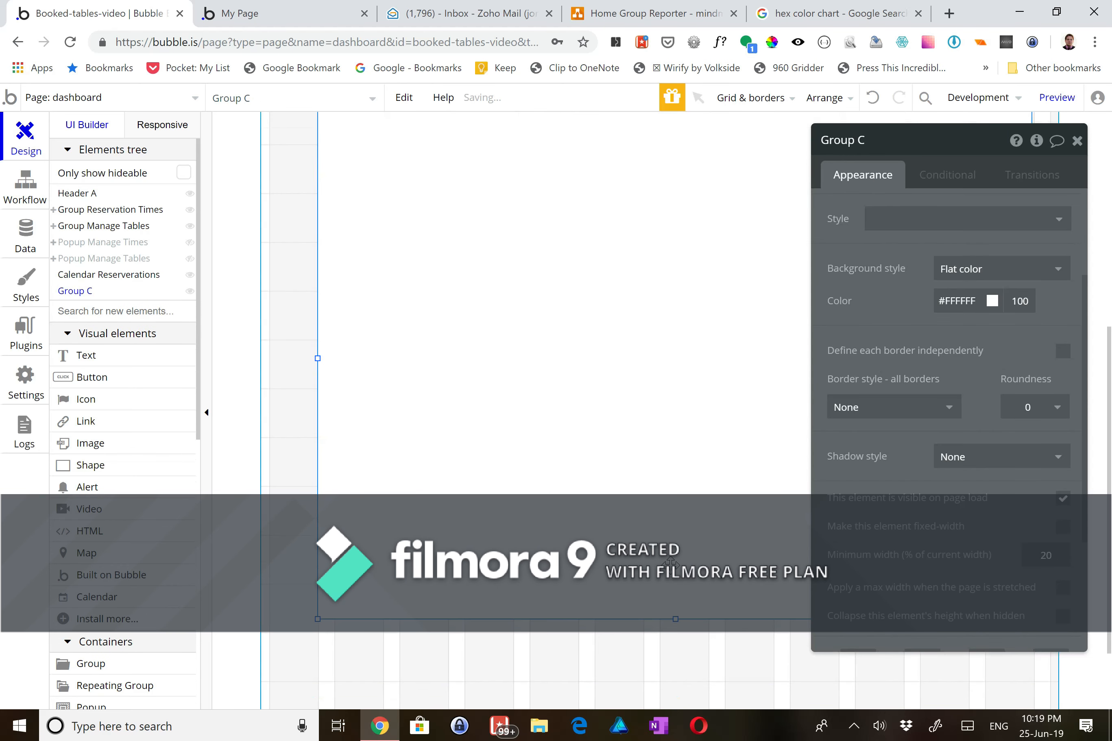
drag(675, 617, 675, 683)
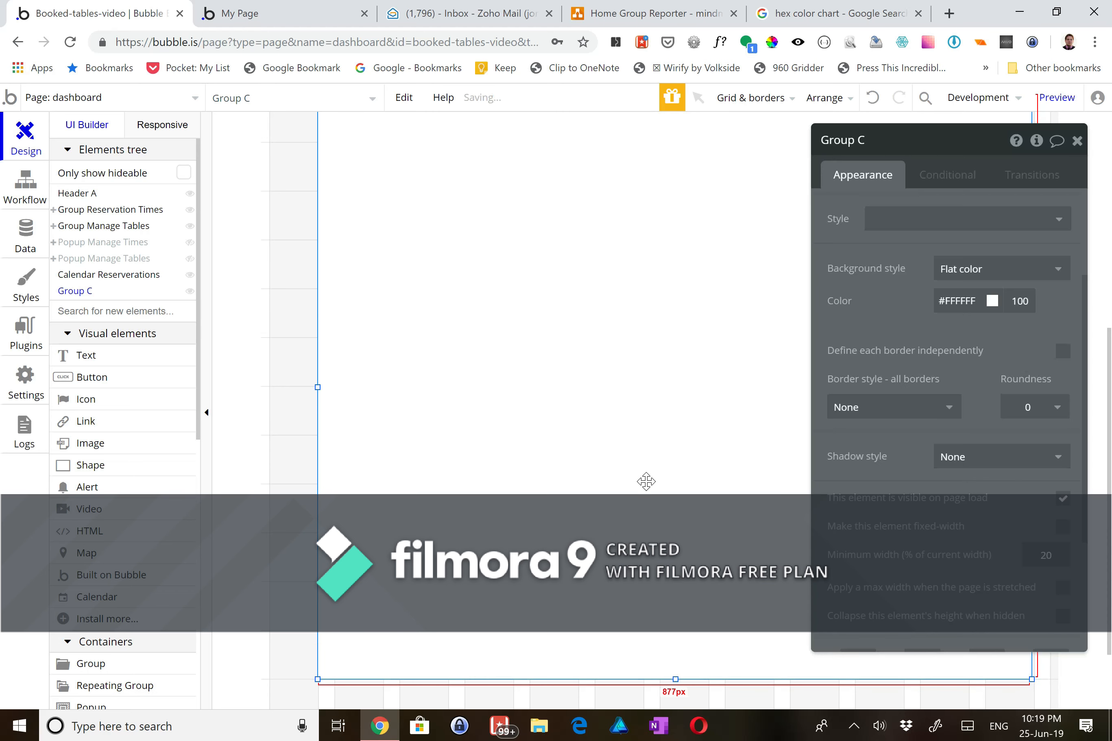
scroll(639, 450, up, 2)
scroll(639, 451, down, 1)
click(861, 140)
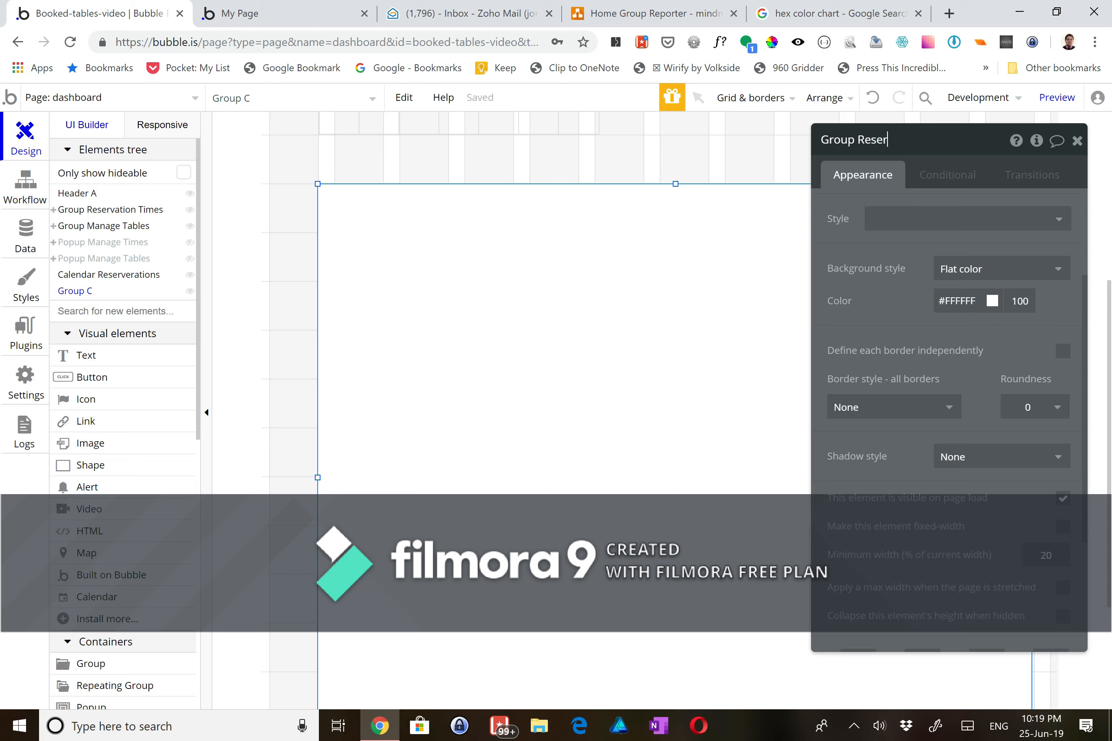
click(295, 336)
click(433, 372)
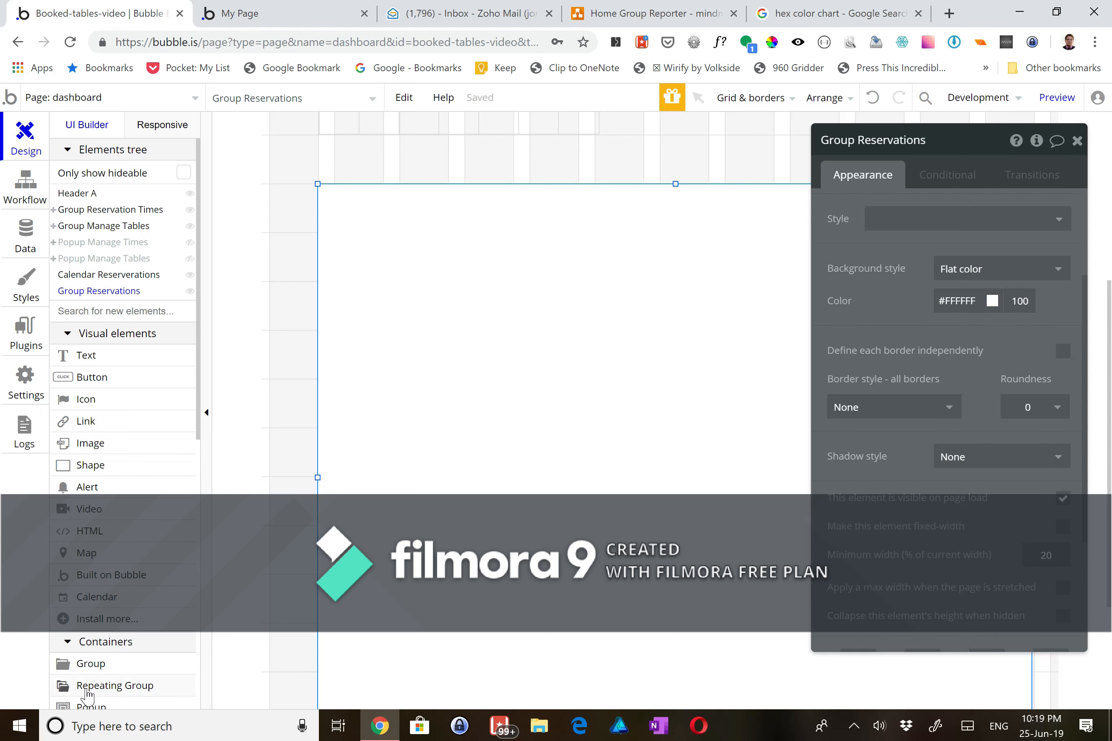
click(114, 685)
- Draw a repeating group inside Group Reservations and name it RepeatingGroup Times
drag(336, 231, 455, 695)
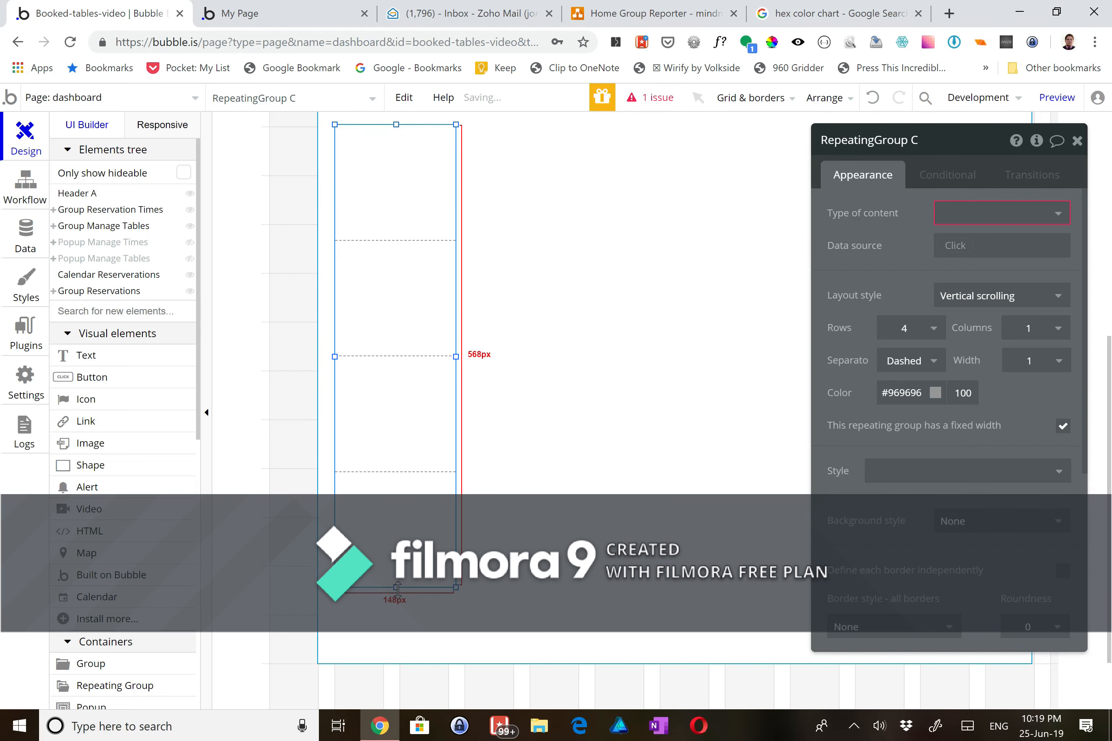
drag(395, 610, 393, 646)
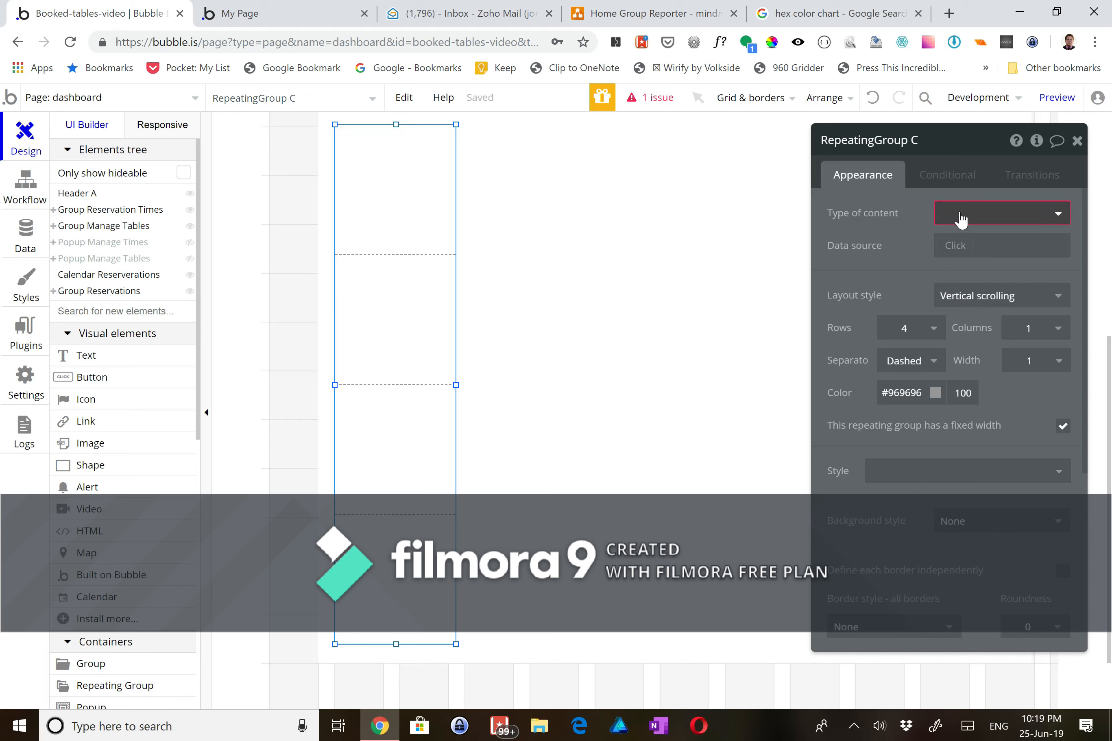
click(917, 139)
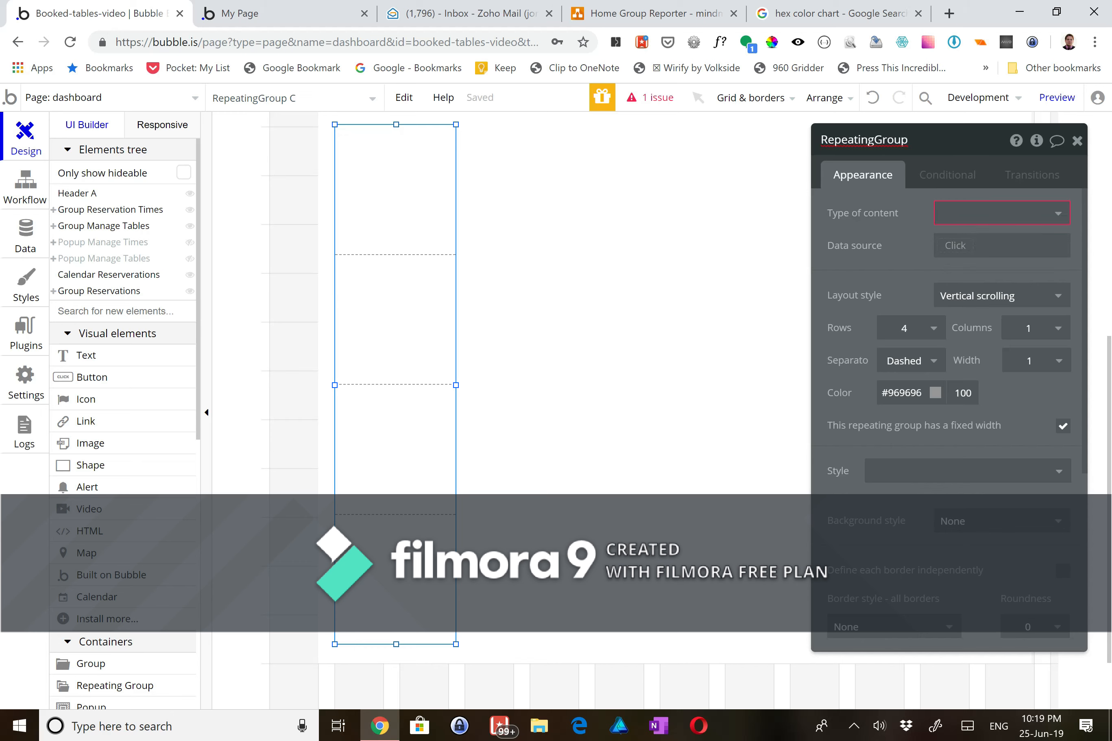
text(Times)
key(Return)
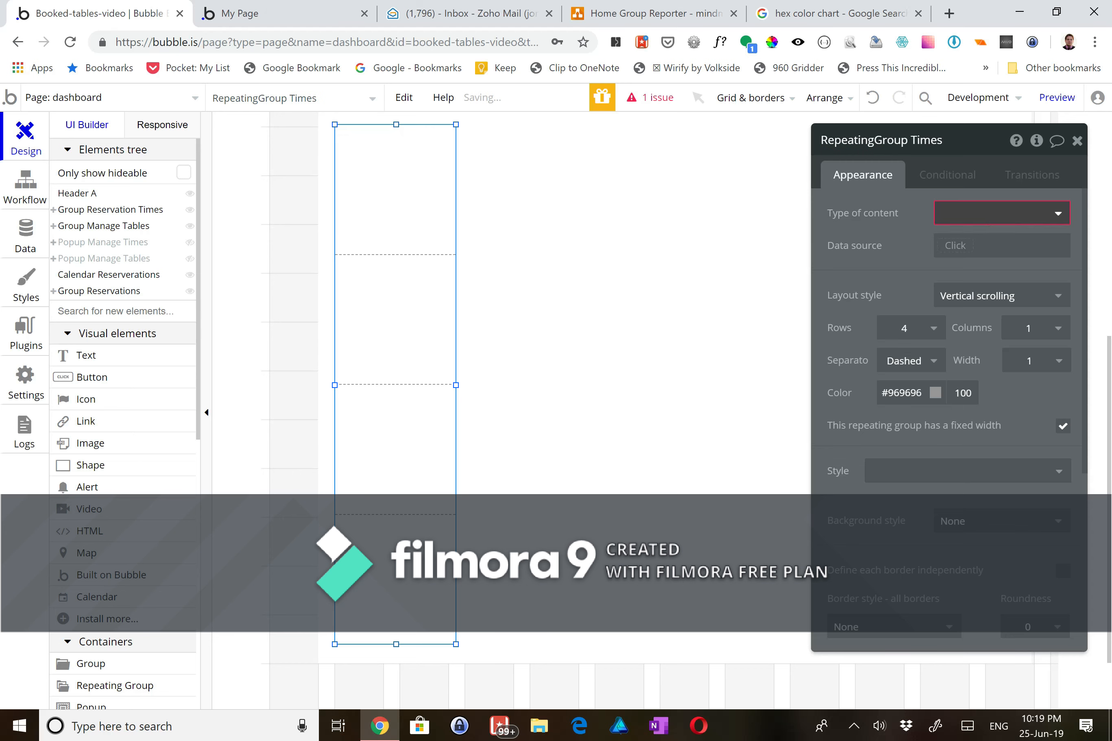
- Set the repeating group's type of content to Reservable Time
click(972, 214)
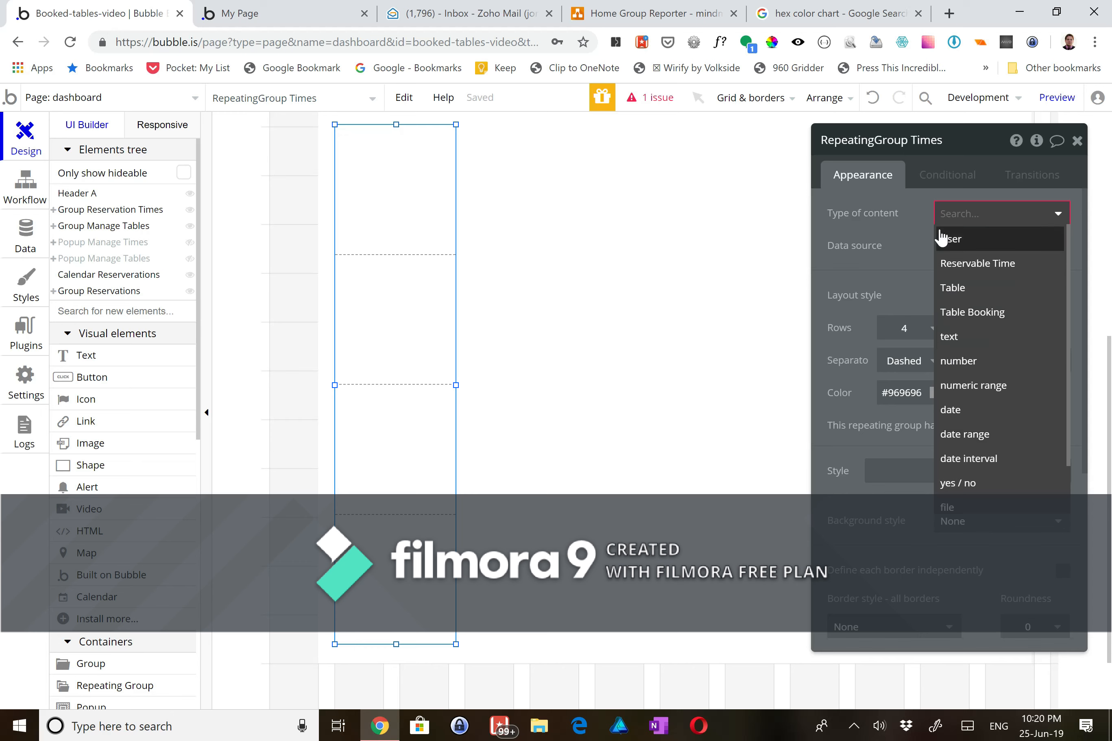
scroll(943, 397, down, 1)
scroll(944, 395, up, 1)
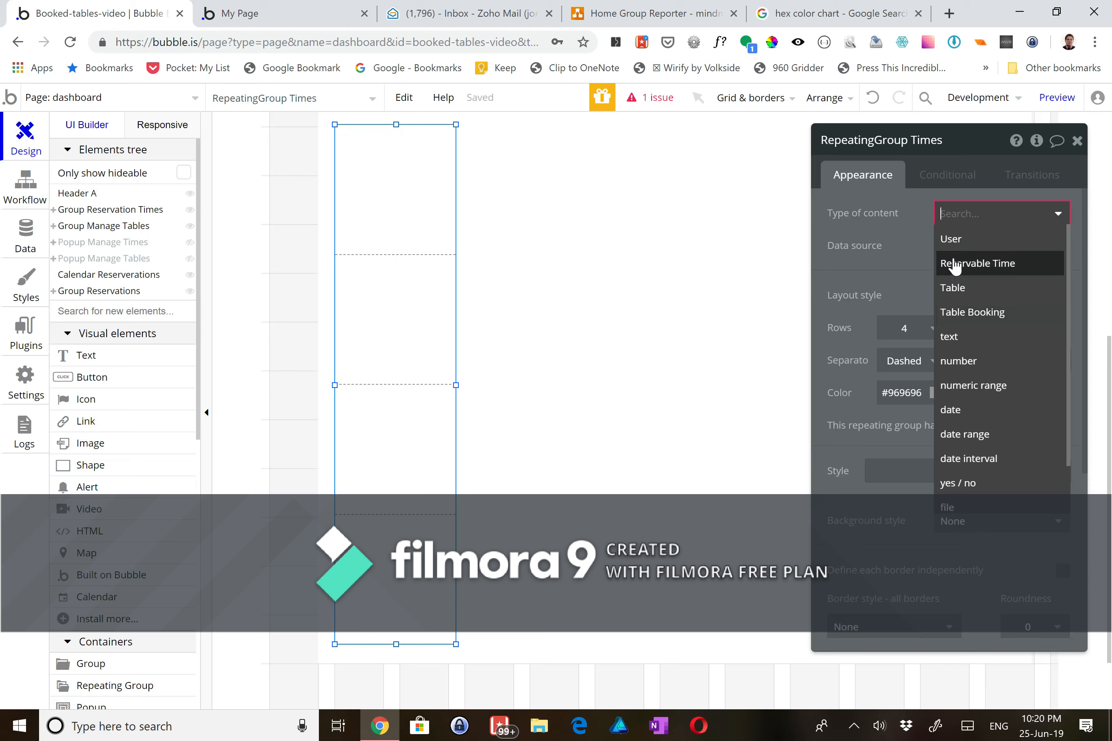
click(940, 254)
- Set its data source to a search for Reservable Times sorted by Available Time, ascending
click(944, 245)
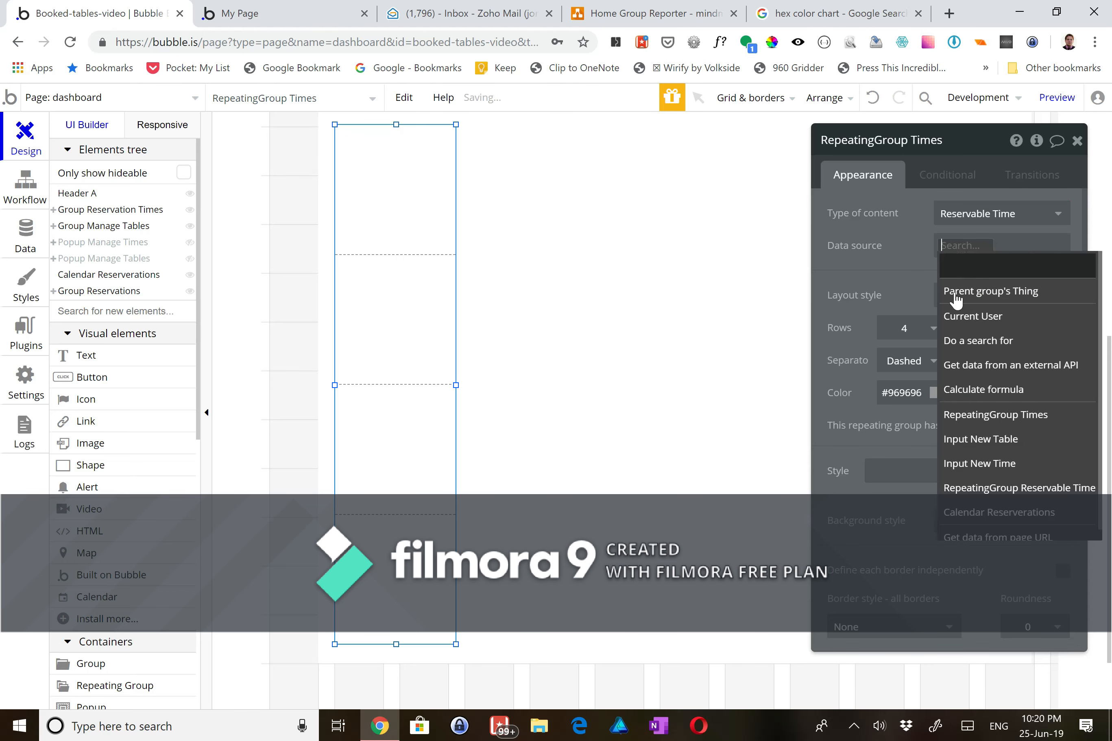
click(959, 338)
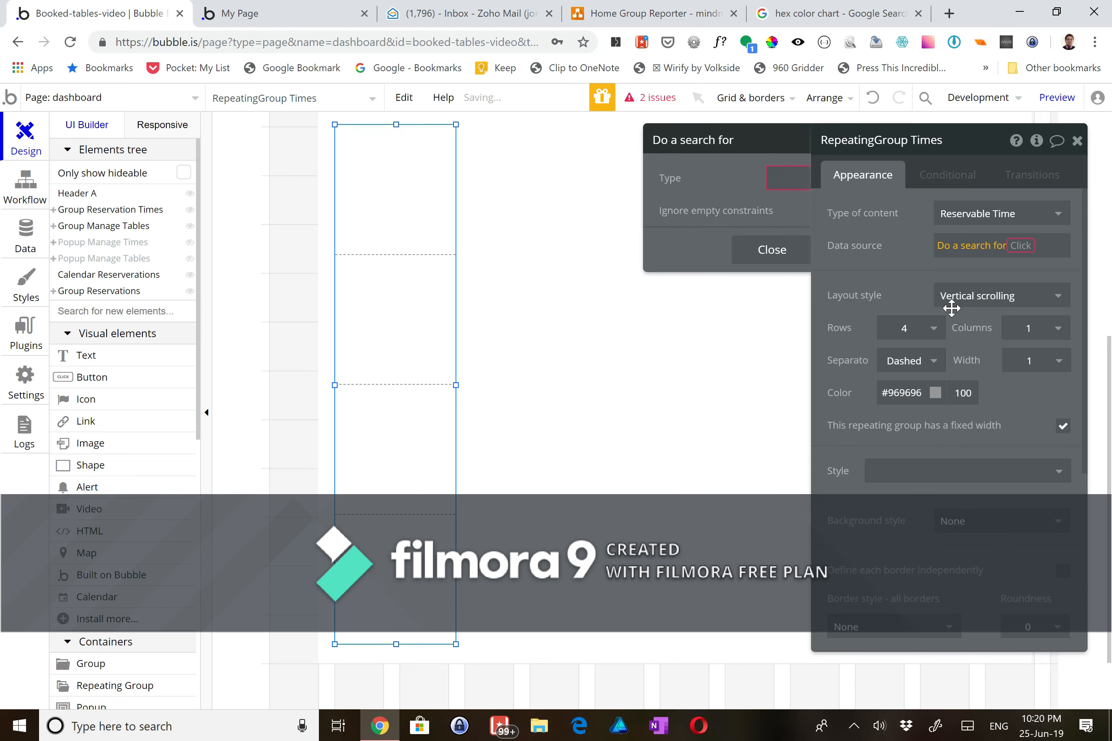
click(770, 186)
click(735, 229)
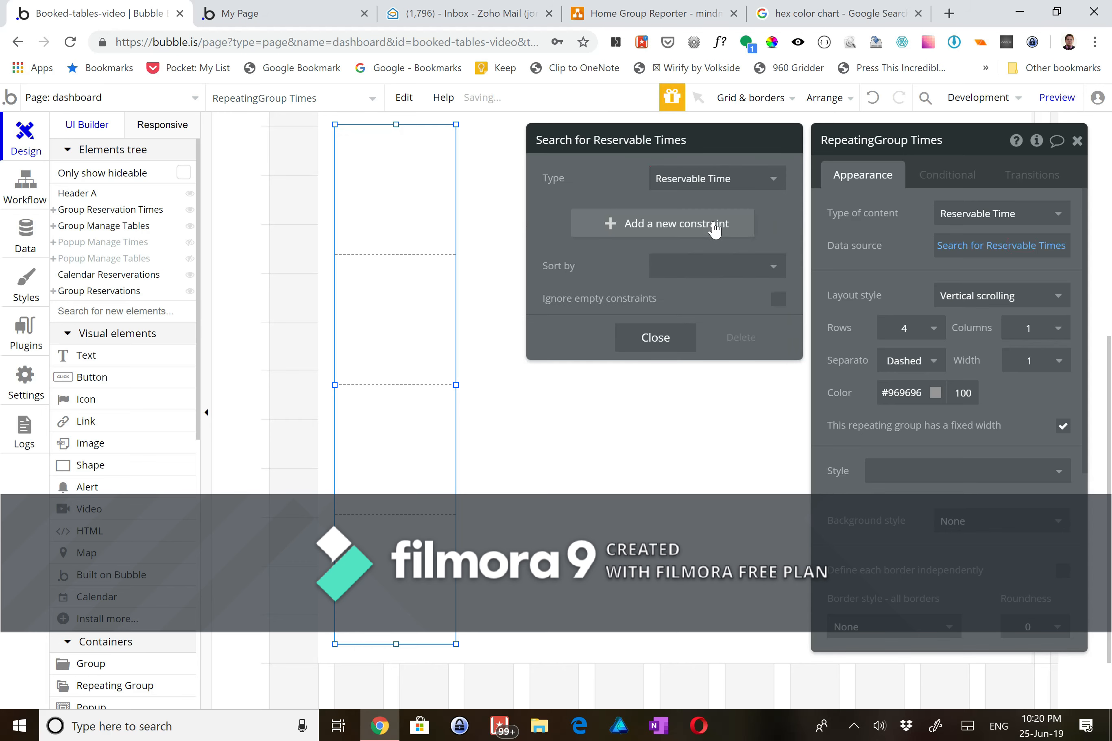
click(658, 282)
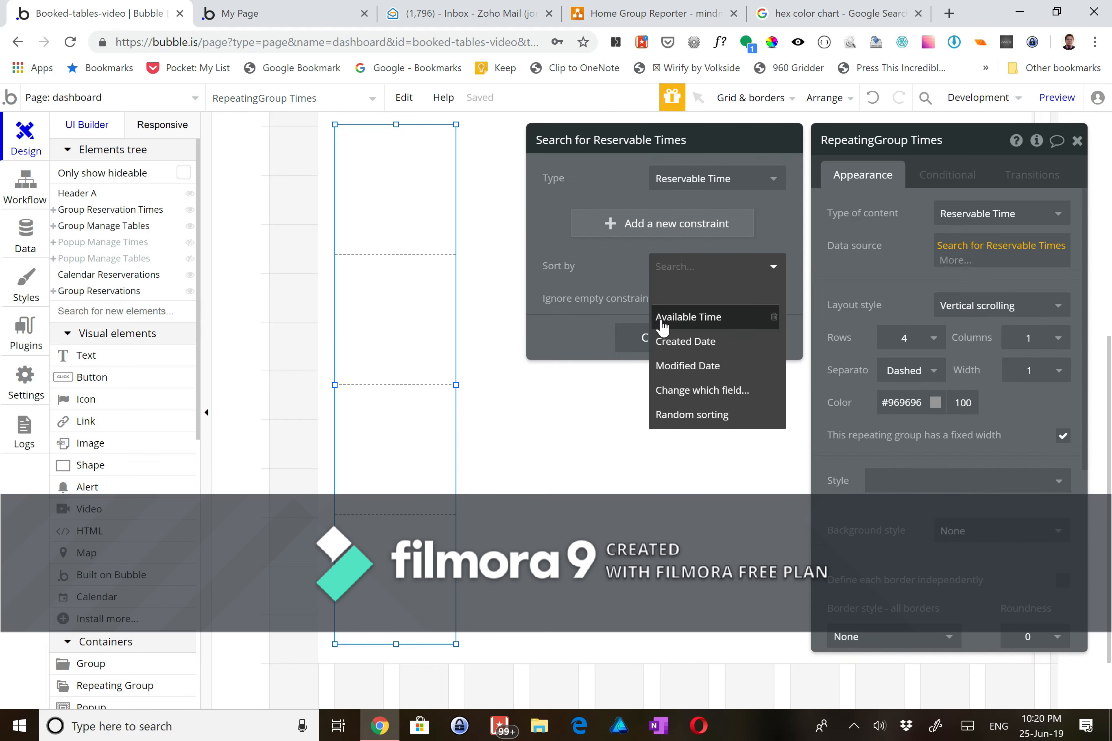
click(670, 316)
click(669, 302)
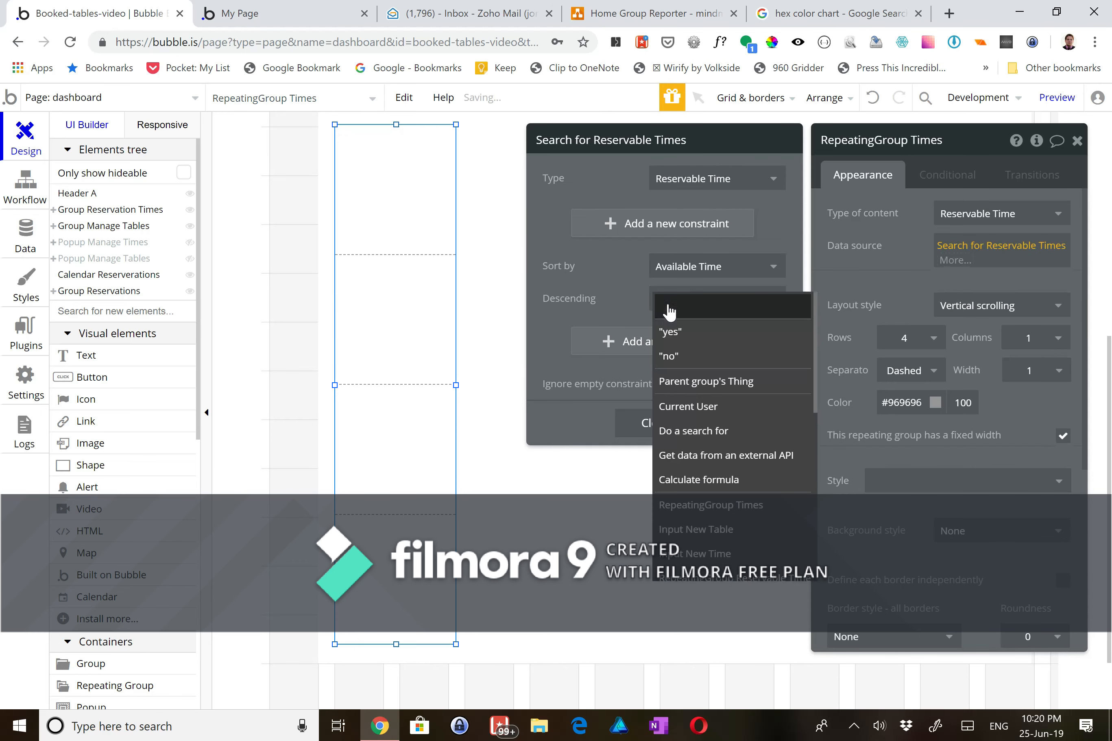
click(670, 354)
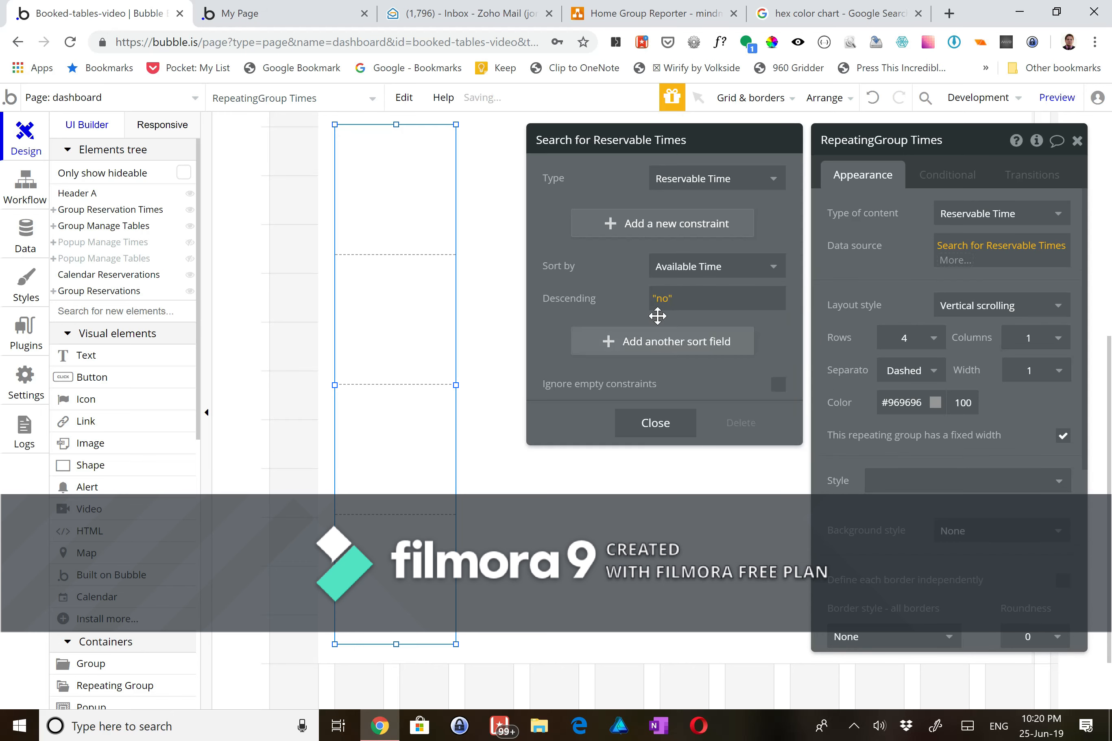
click(646, 425)
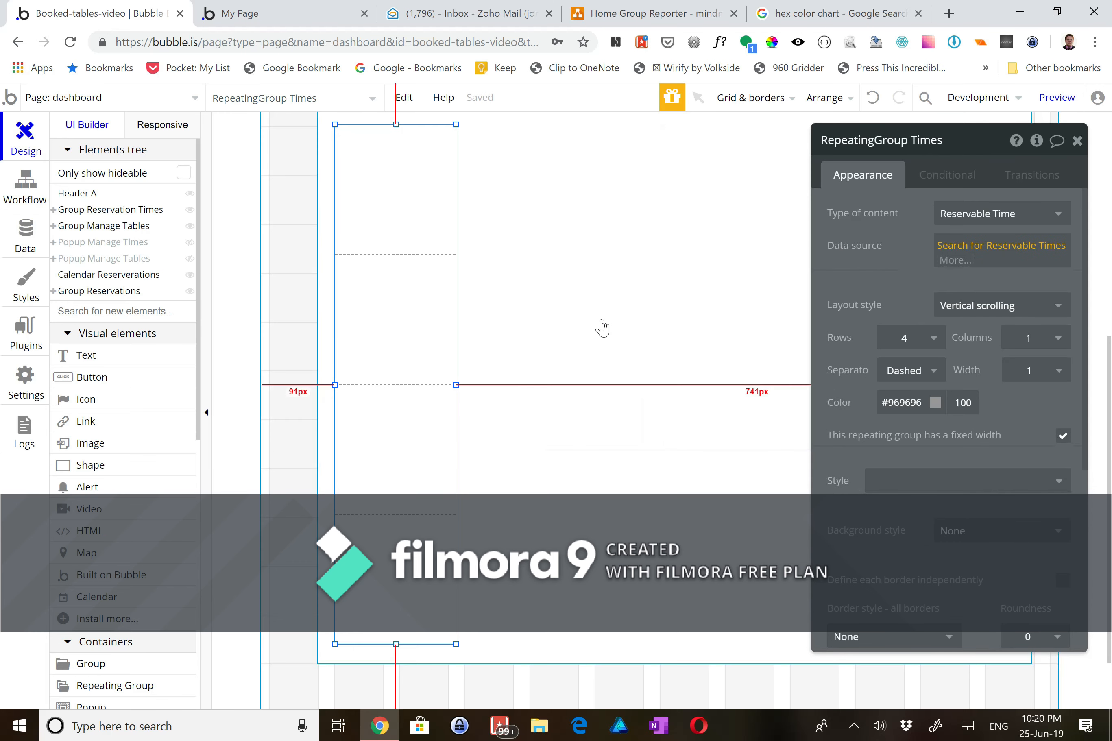
- Give RepeatingGroup Times 15 rows in a Full list layout
click(933, 338)
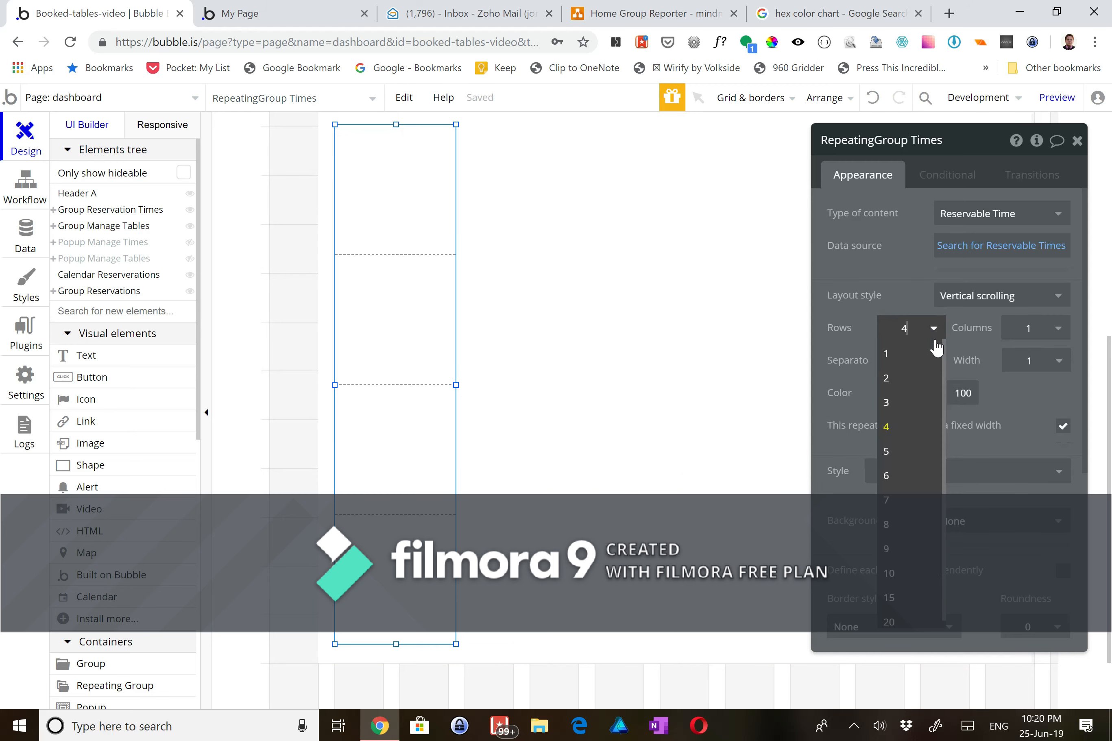
click(898, 568)
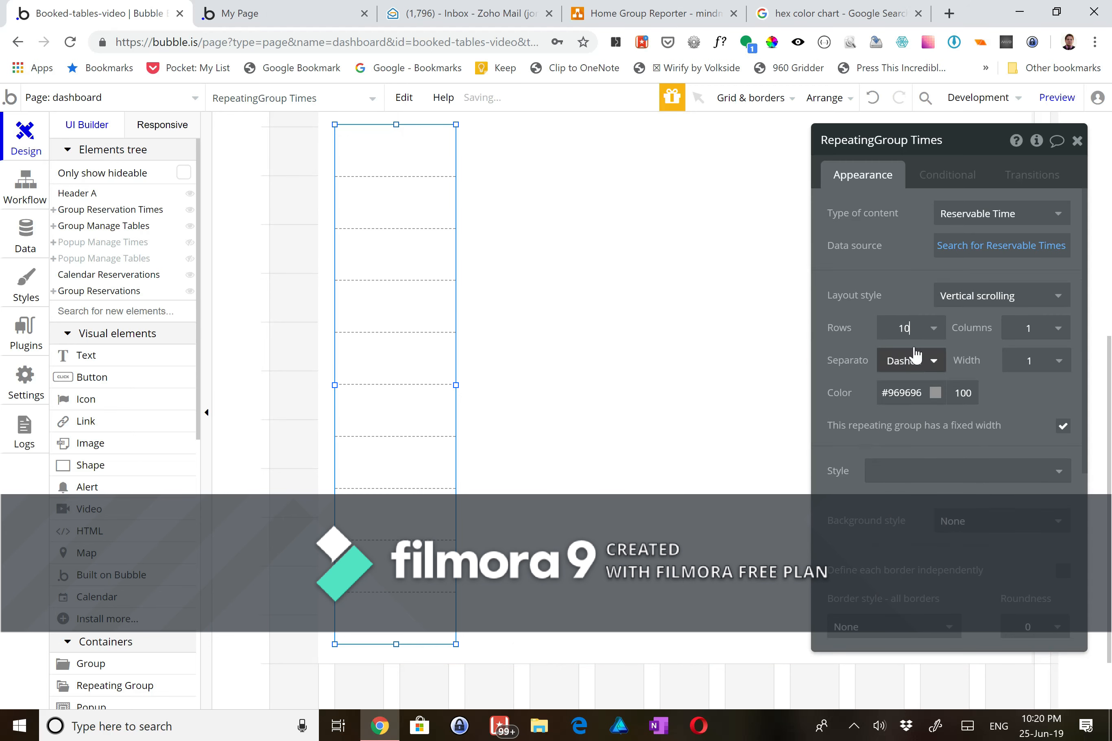
click(932, 335)
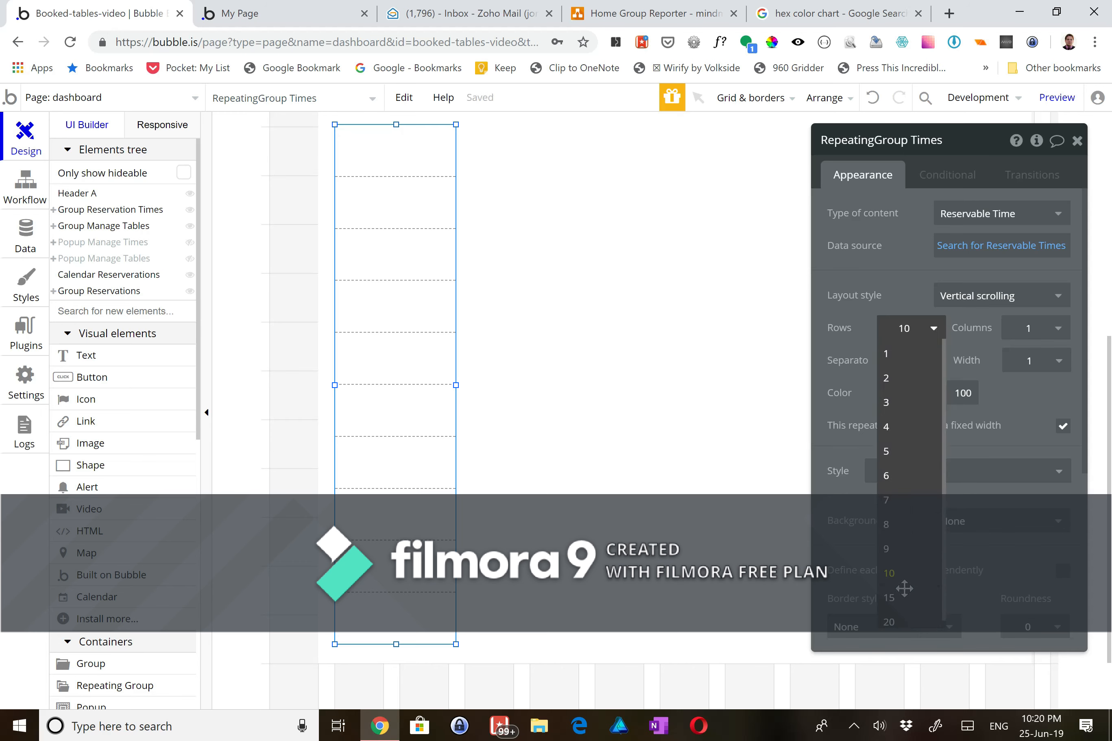
click(902, 597)
click(1044, 300)
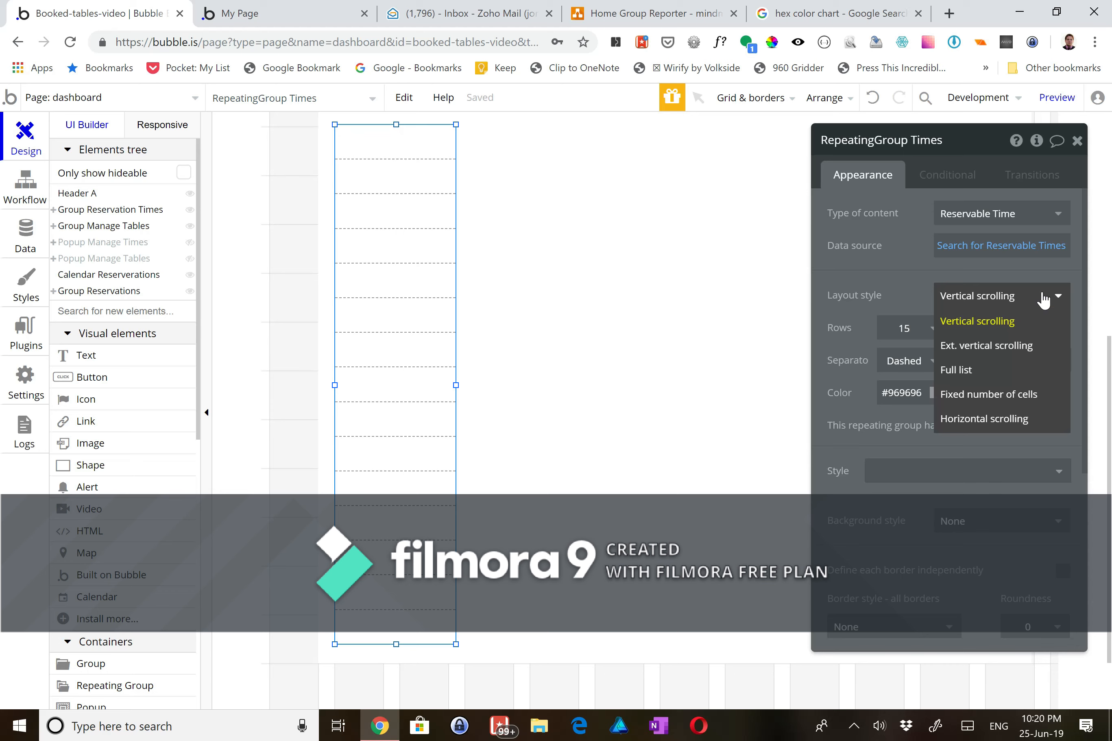
click(965, 371)
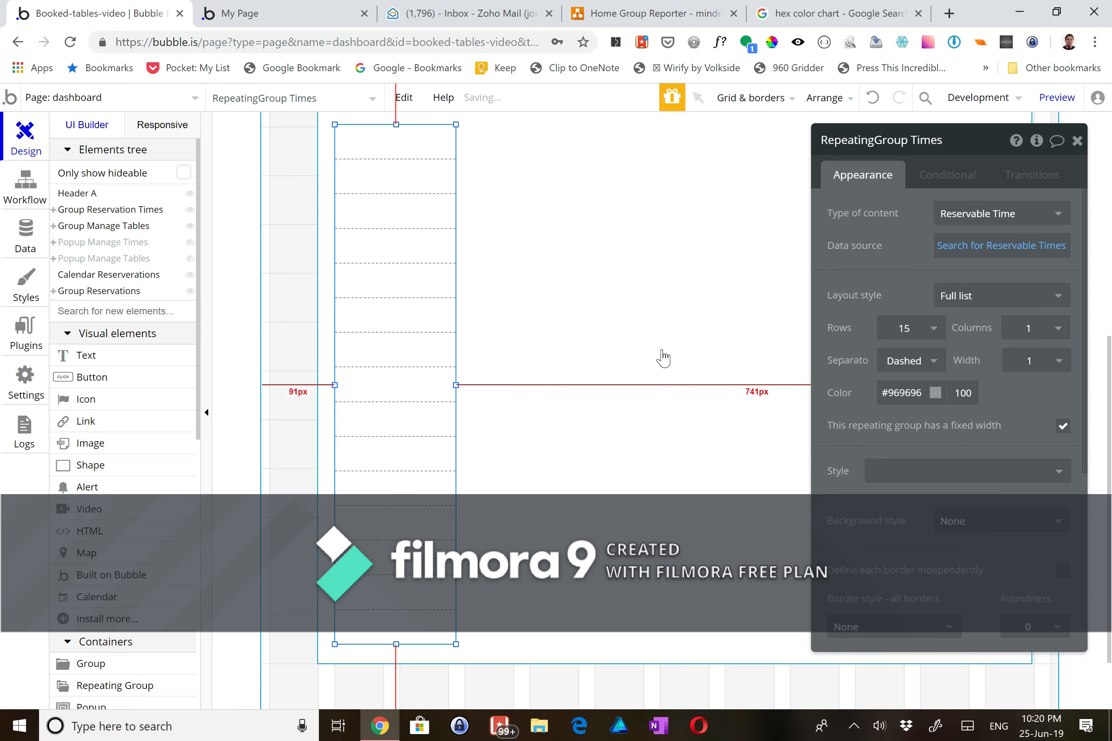
- Give the row separators a dashed style with width 2
click(660, 353)
scroll(353, 329, up, 3)
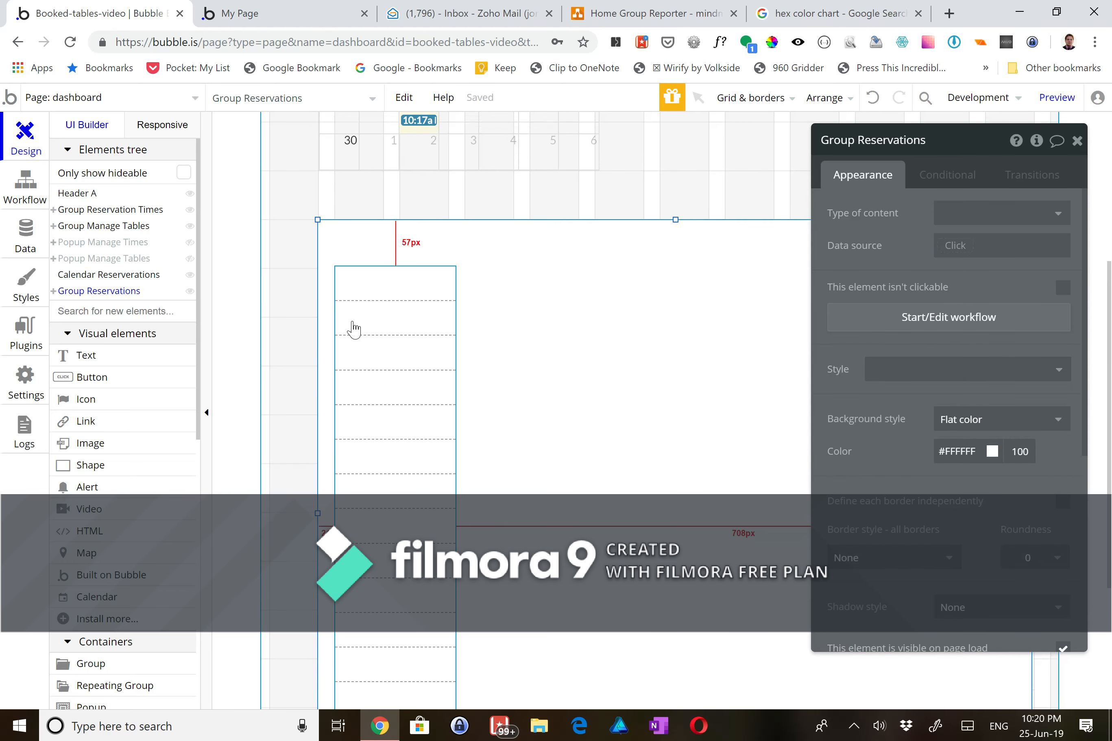
click(386, 380)
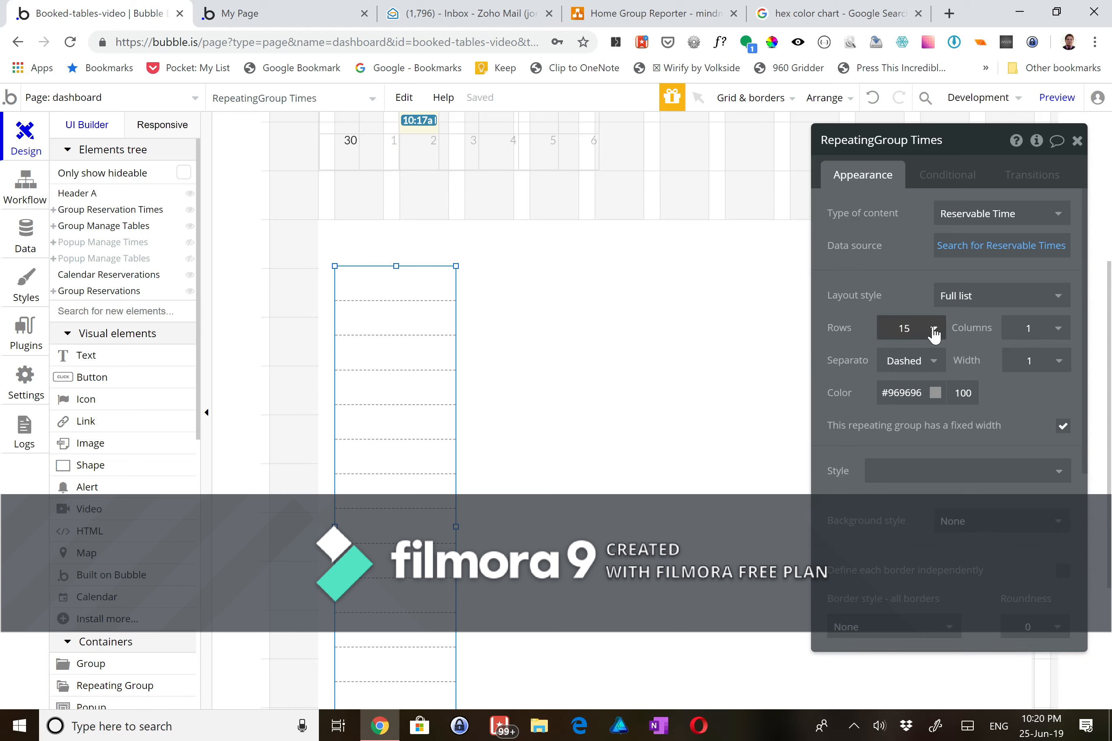
click(933, 361)
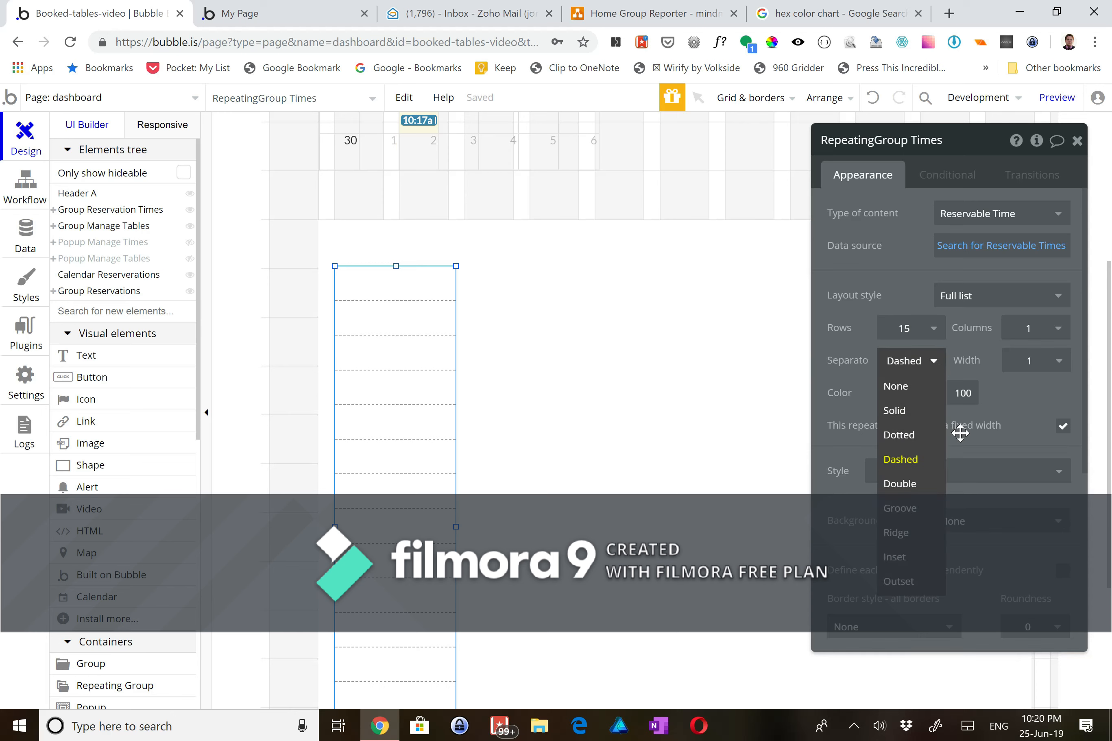
click(1006, 411)
click(1056, 374)
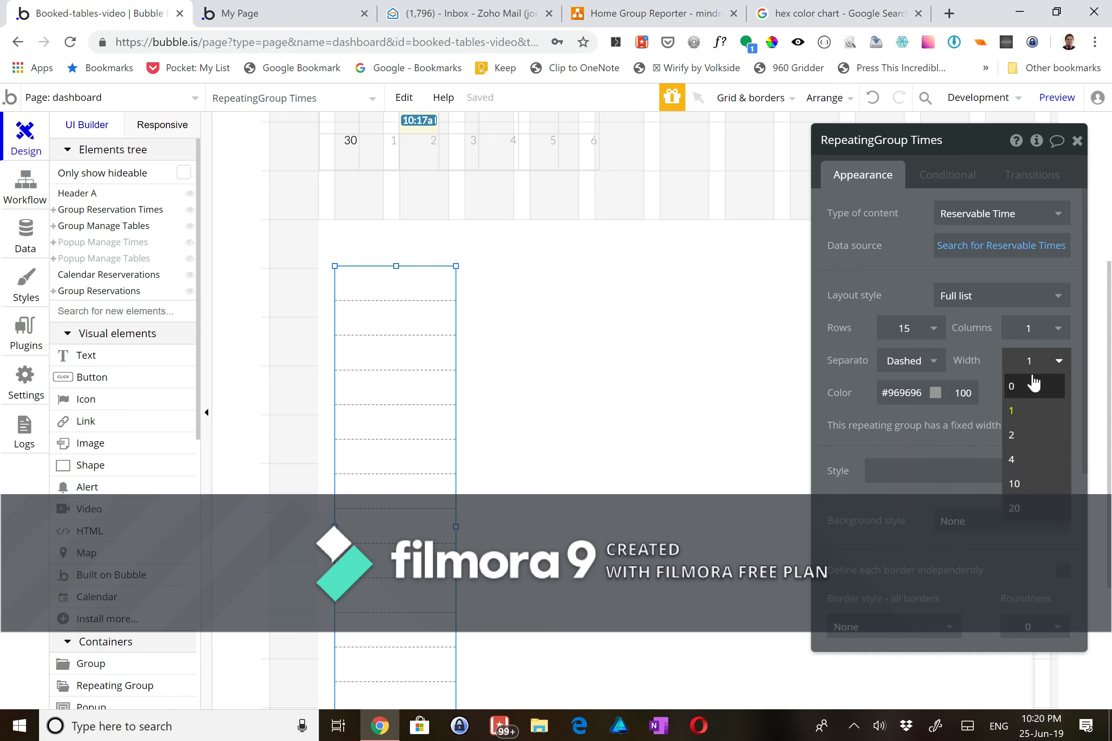
click(1027, 442)
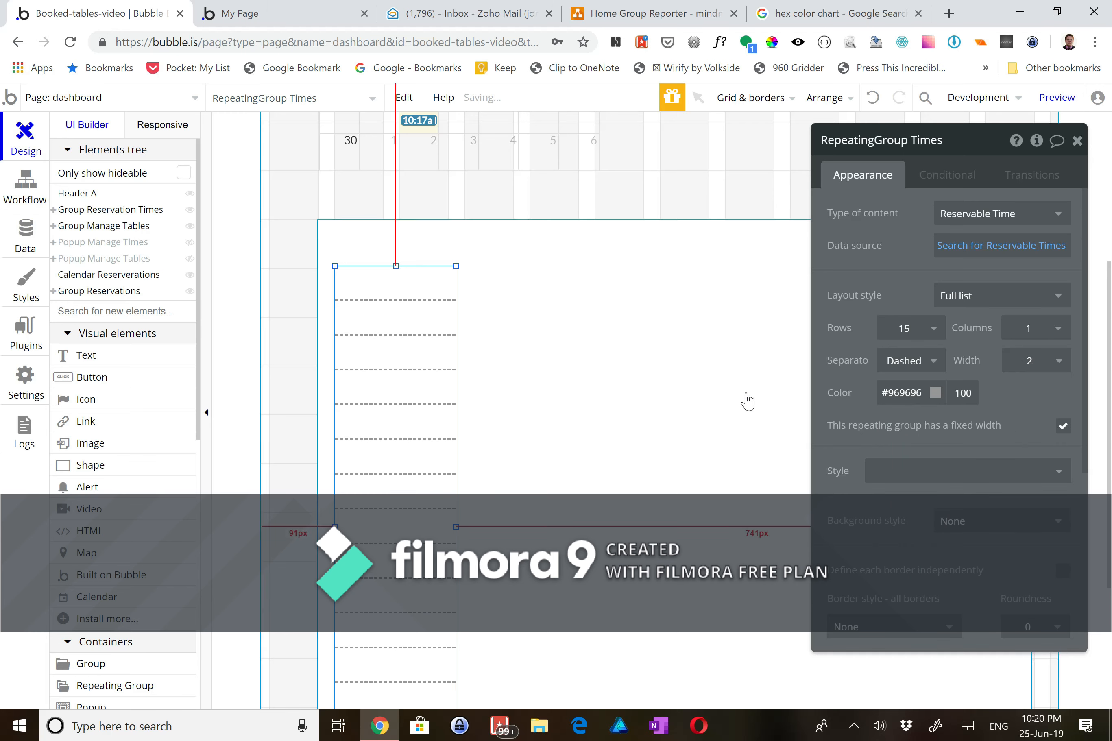
click(687, 388)
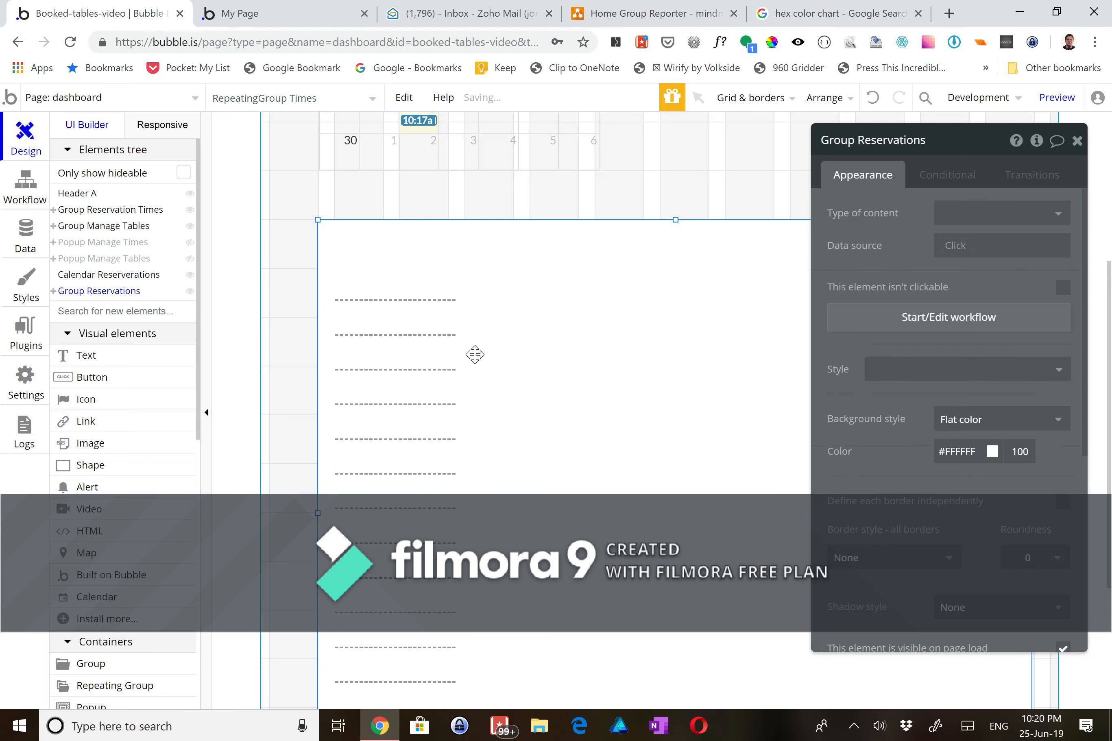
click(383, 297)
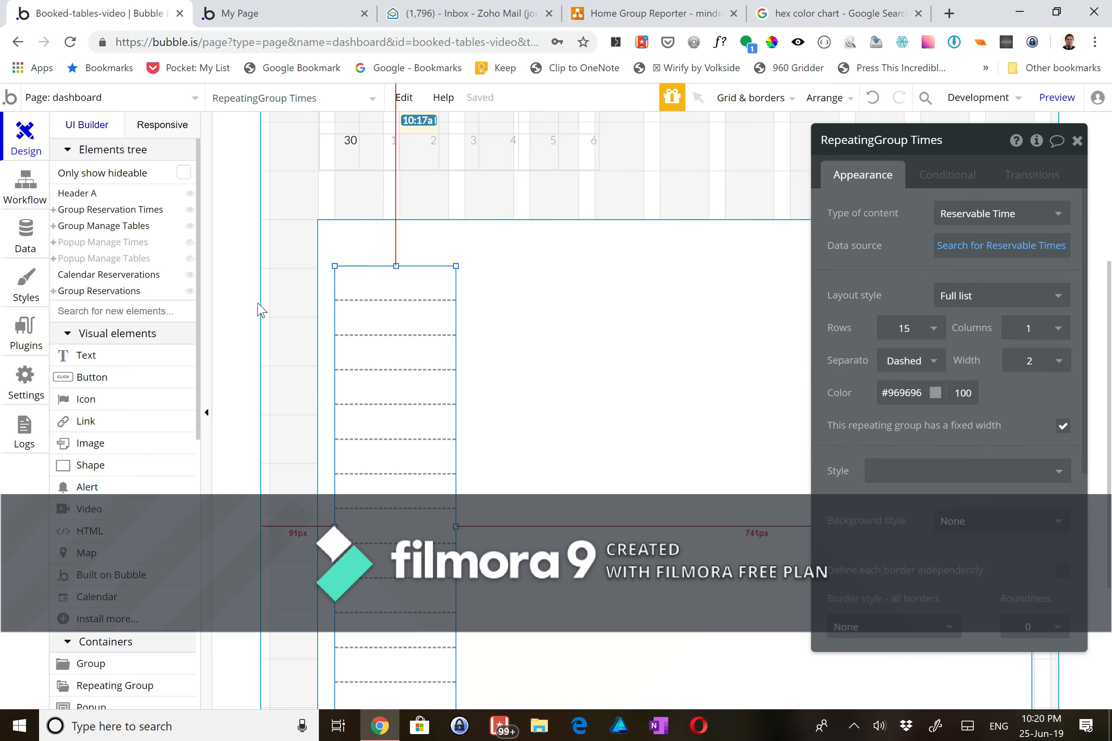
scroll(238, 492, down, 3)
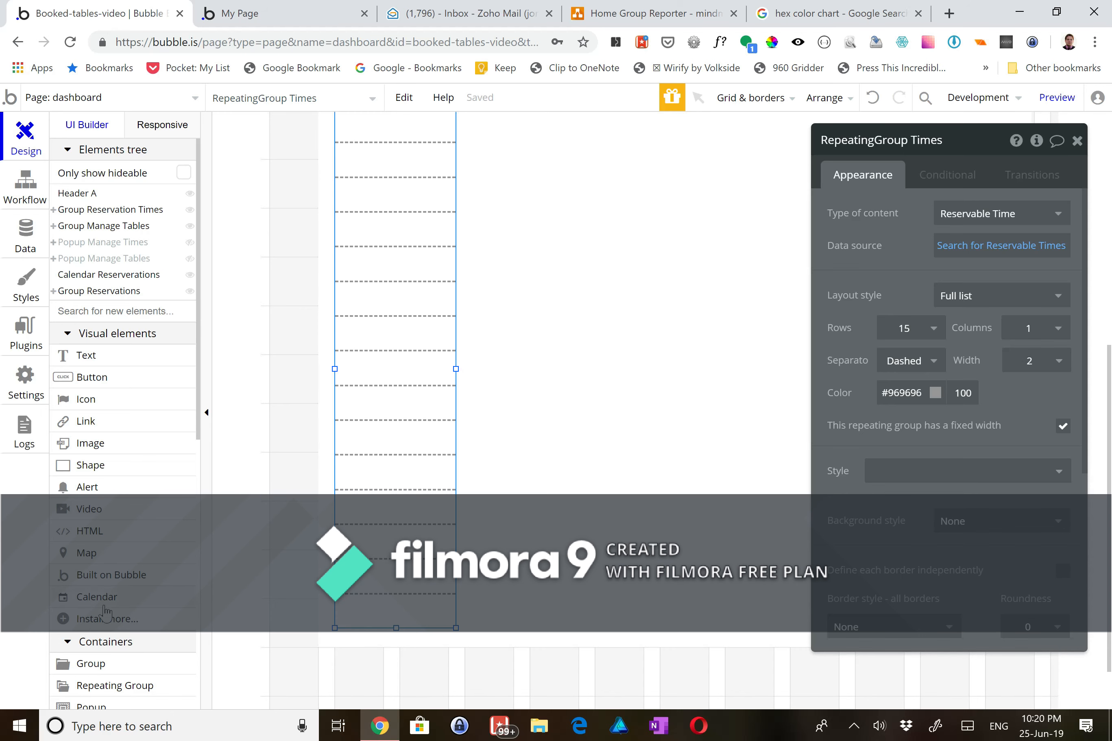
click(158, 685)
- Draw a second repeating group beside the time slots, stretched to full height
scroll(441, 412, up, 2)
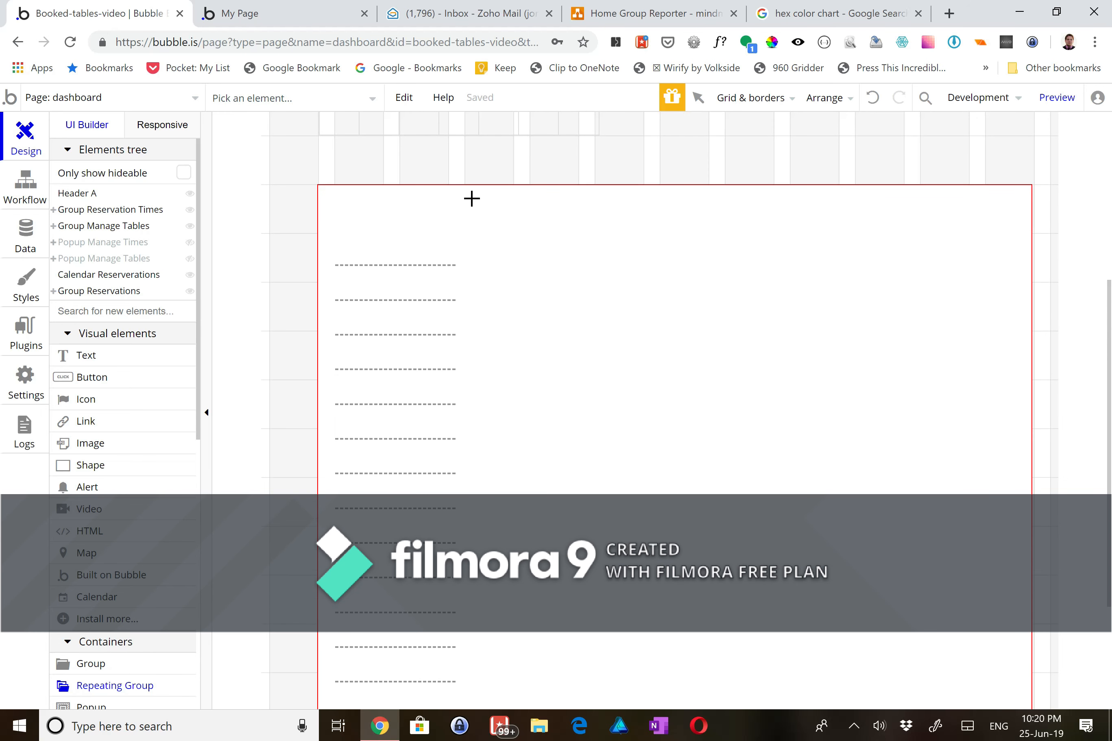
drag(469, 197, 1017, 701)
scroll(851, 541, down, 1)
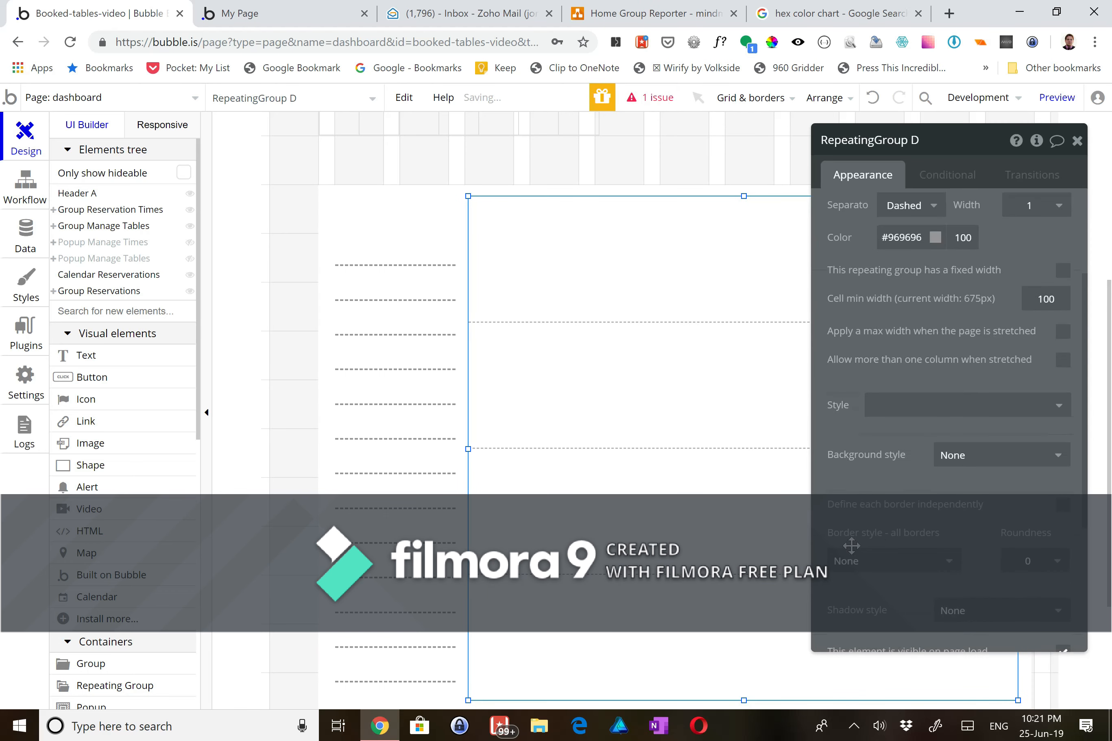
scroll(689, 559, down, 2)
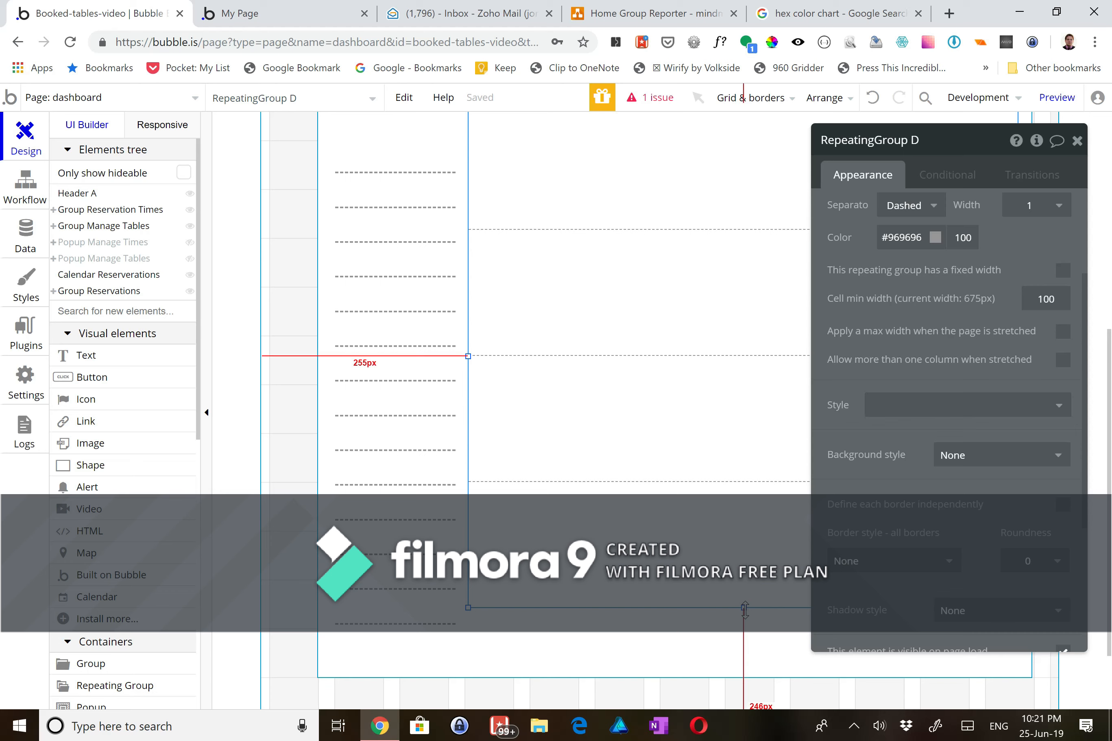
drag(743, 607, 743, 628)
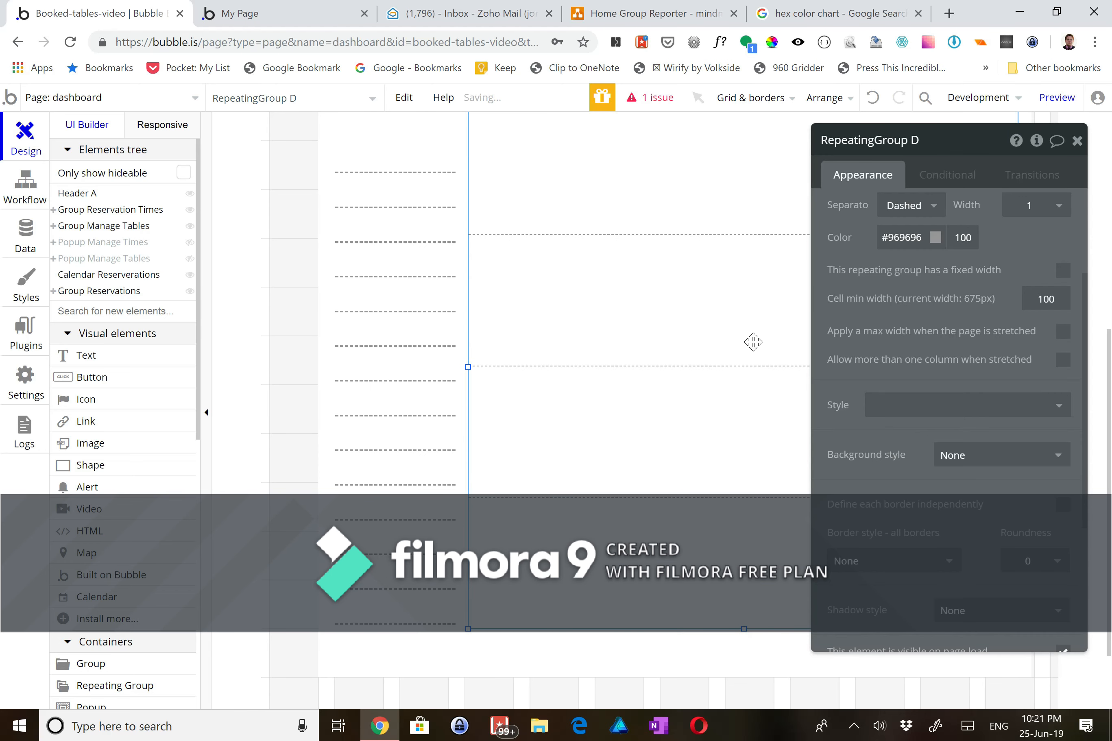
scroll(1020, 249, up, 3)
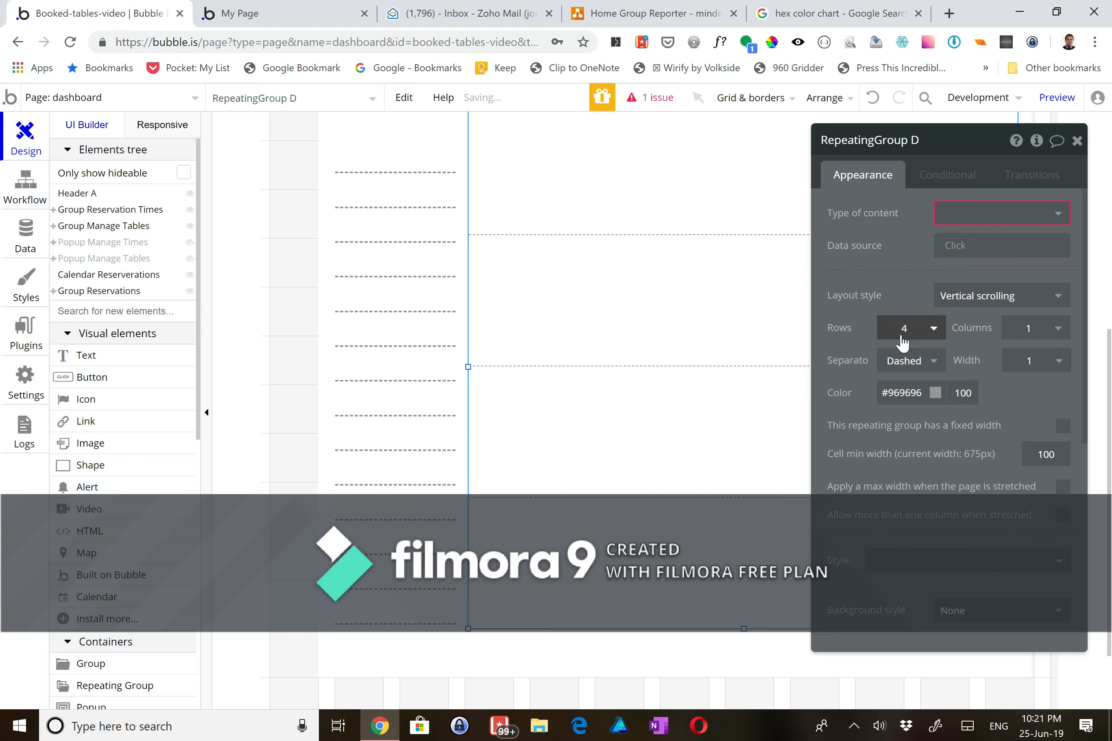
- Lay out the new repeating group as 1 row by 6 columns
click(903, 335)
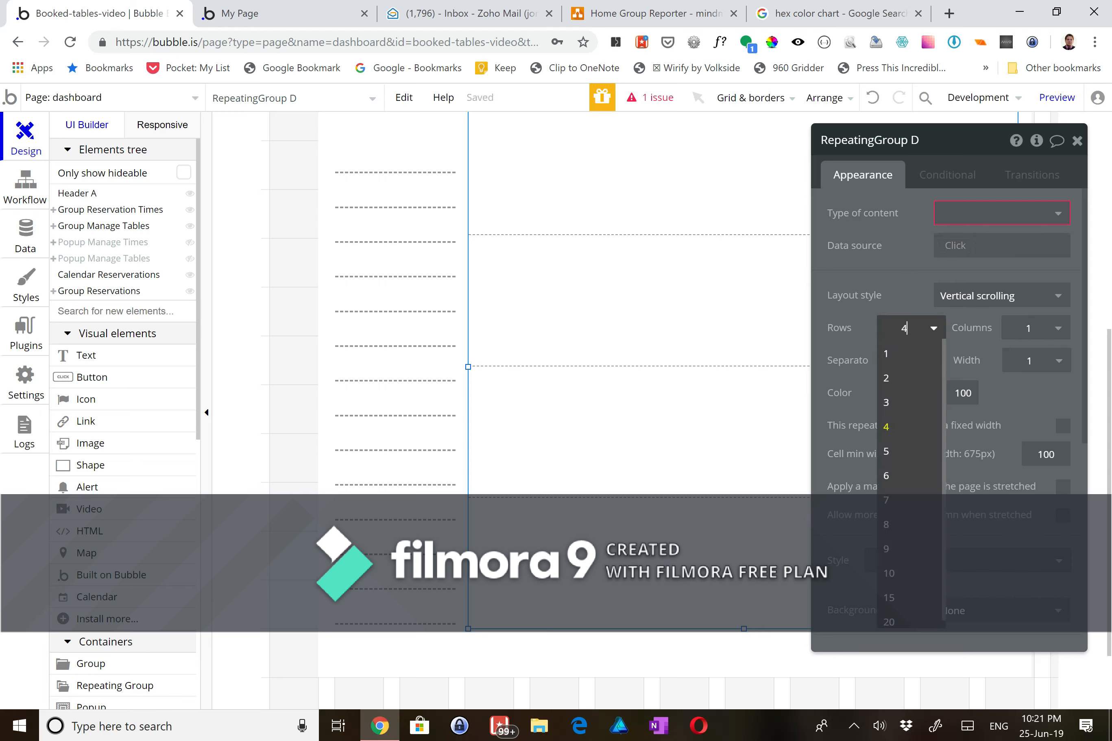
click(909, 598)
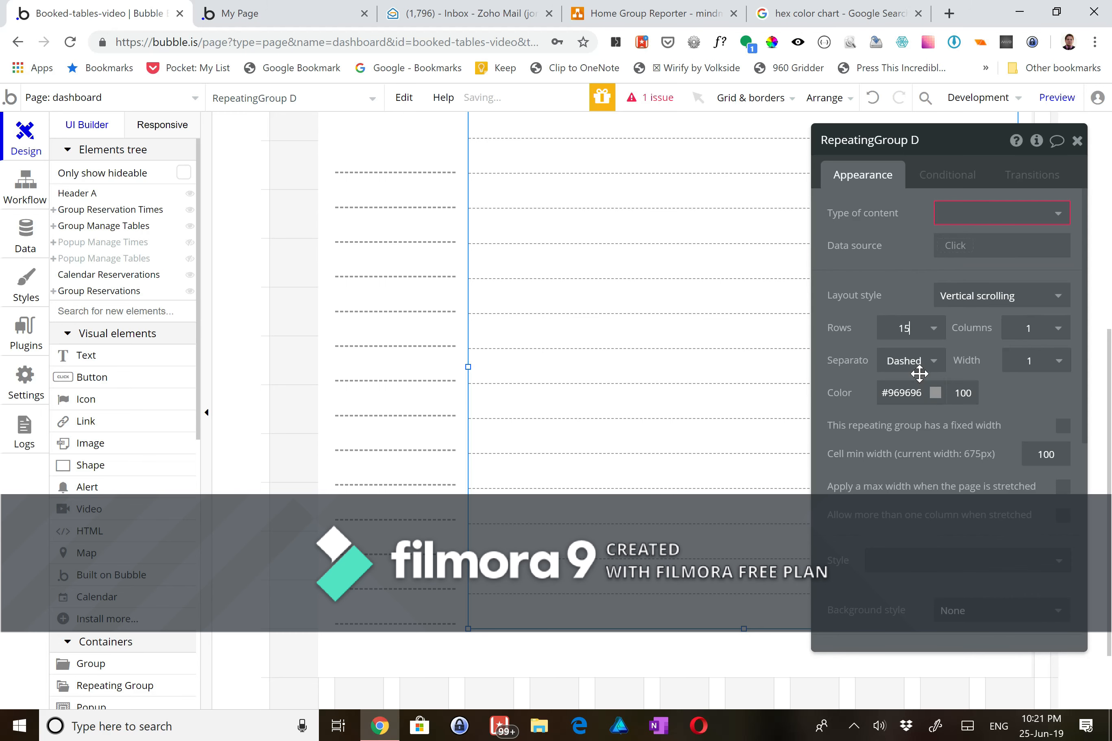
click(1031, 328)
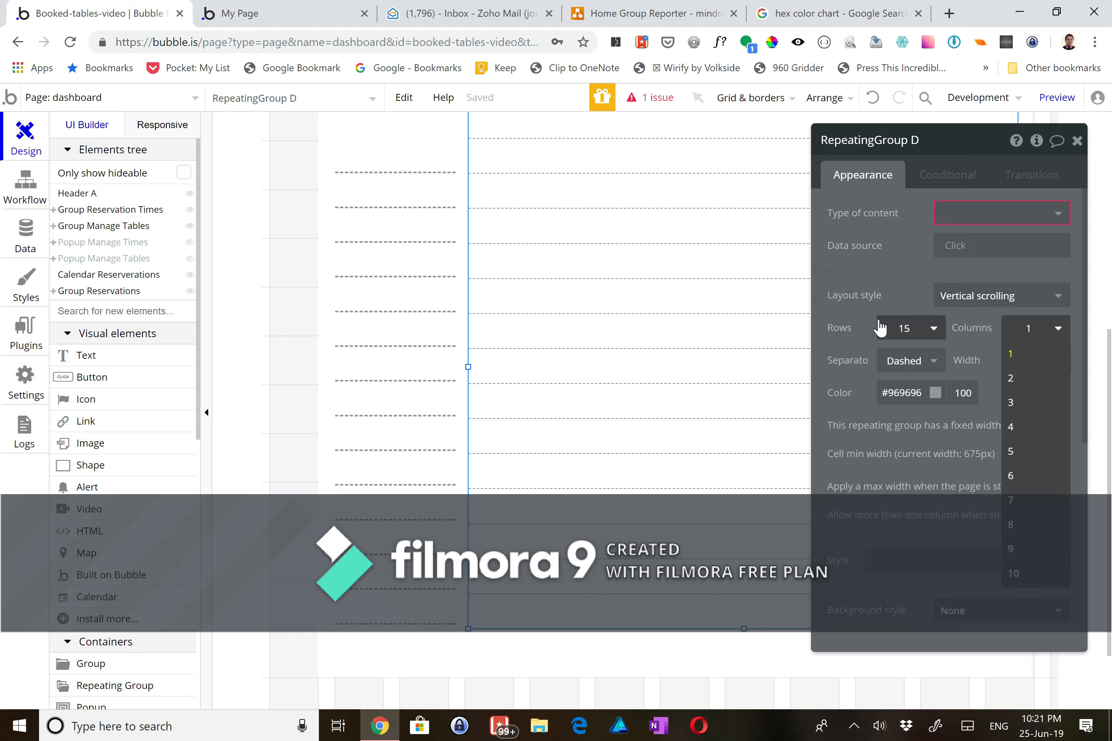
click(904, 328)
click(900, 354)
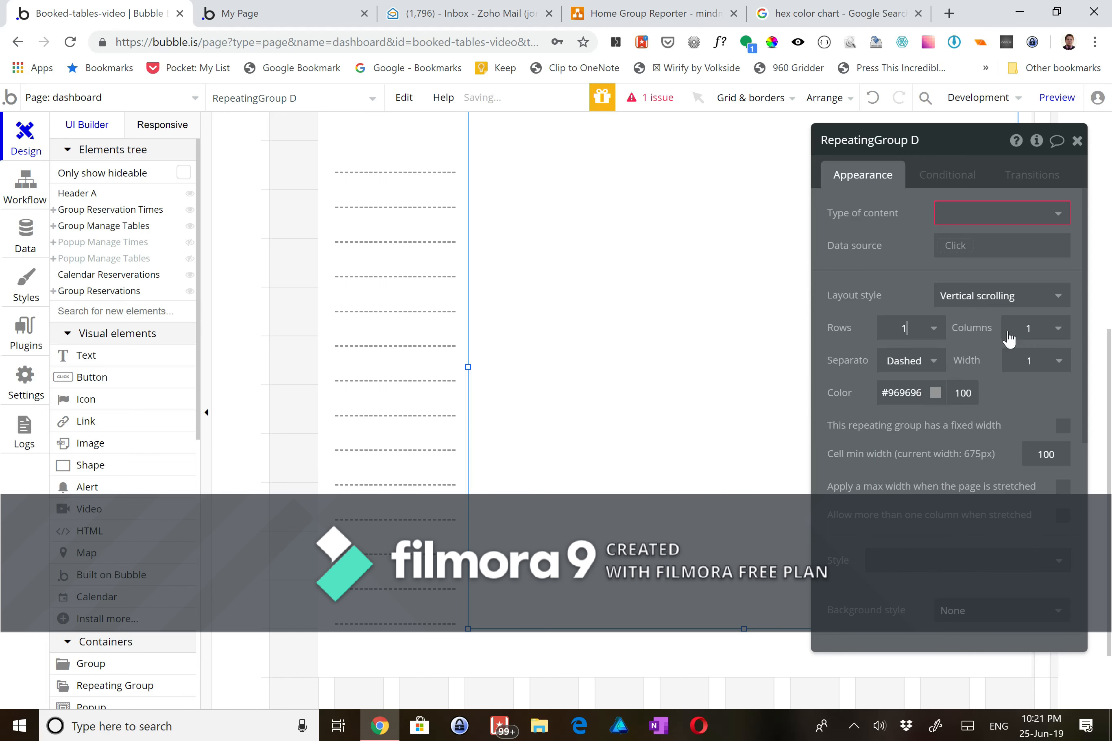
click(1022, 335)
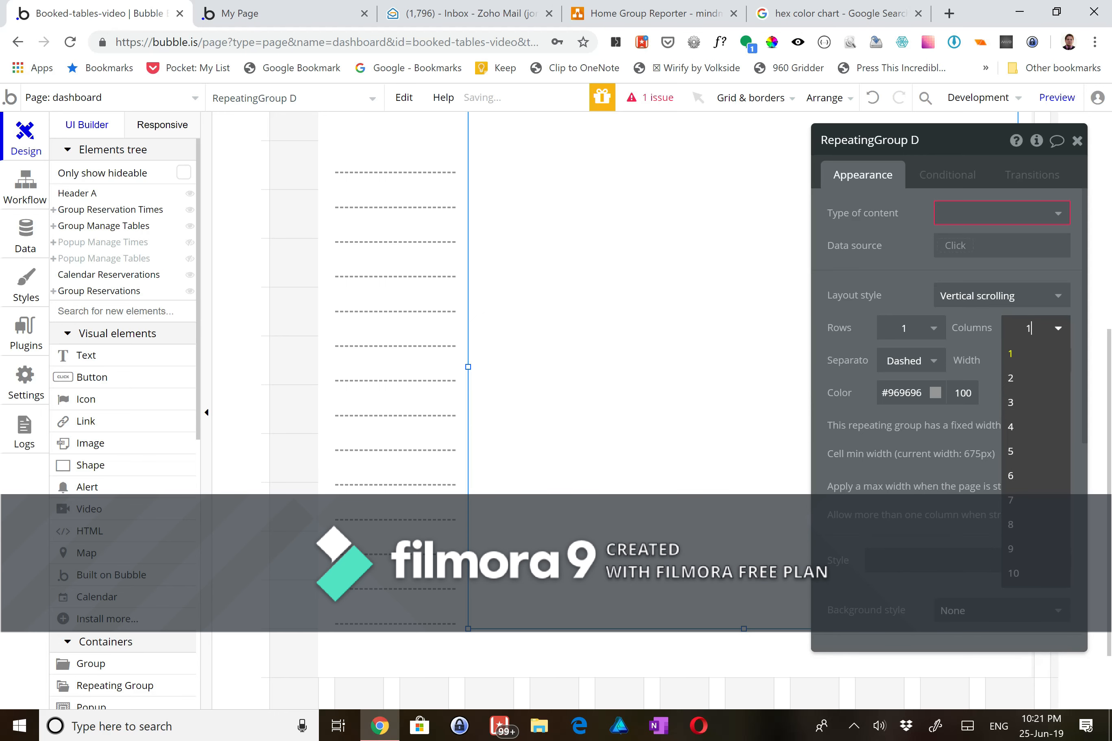
click(1026, 464)
click(1055, 330)
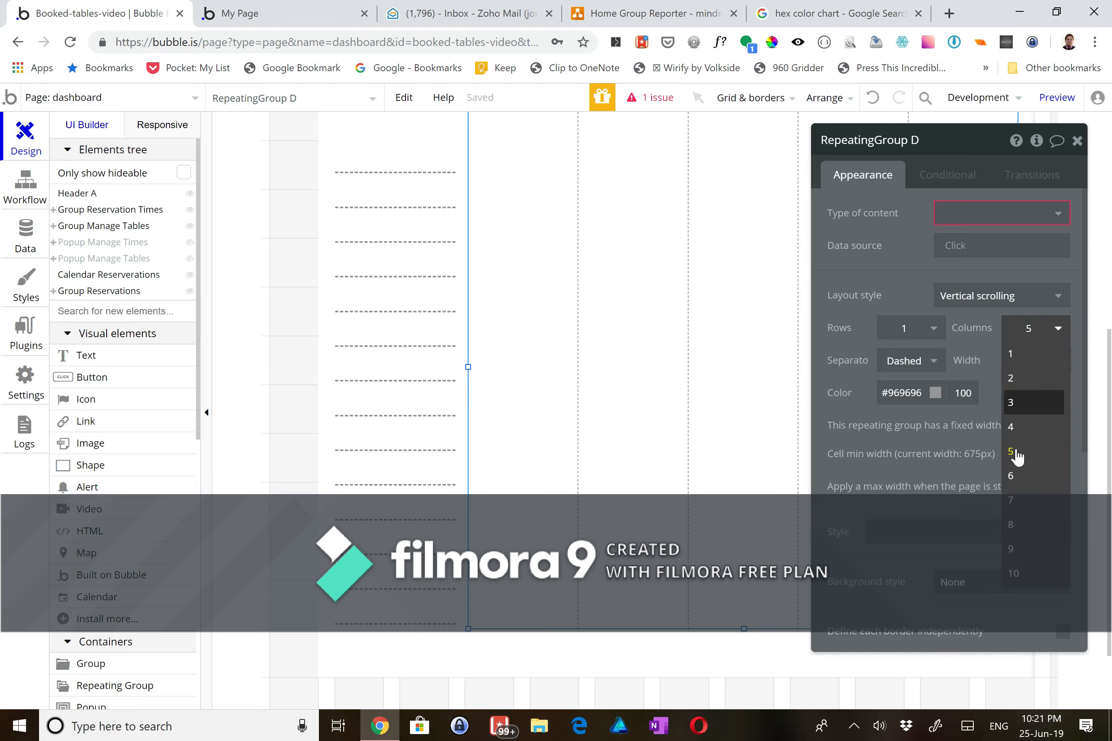
click(1013, 478)
- Switch the new repeating group's layout style to Full list
scroll(705, 487, up, 5)
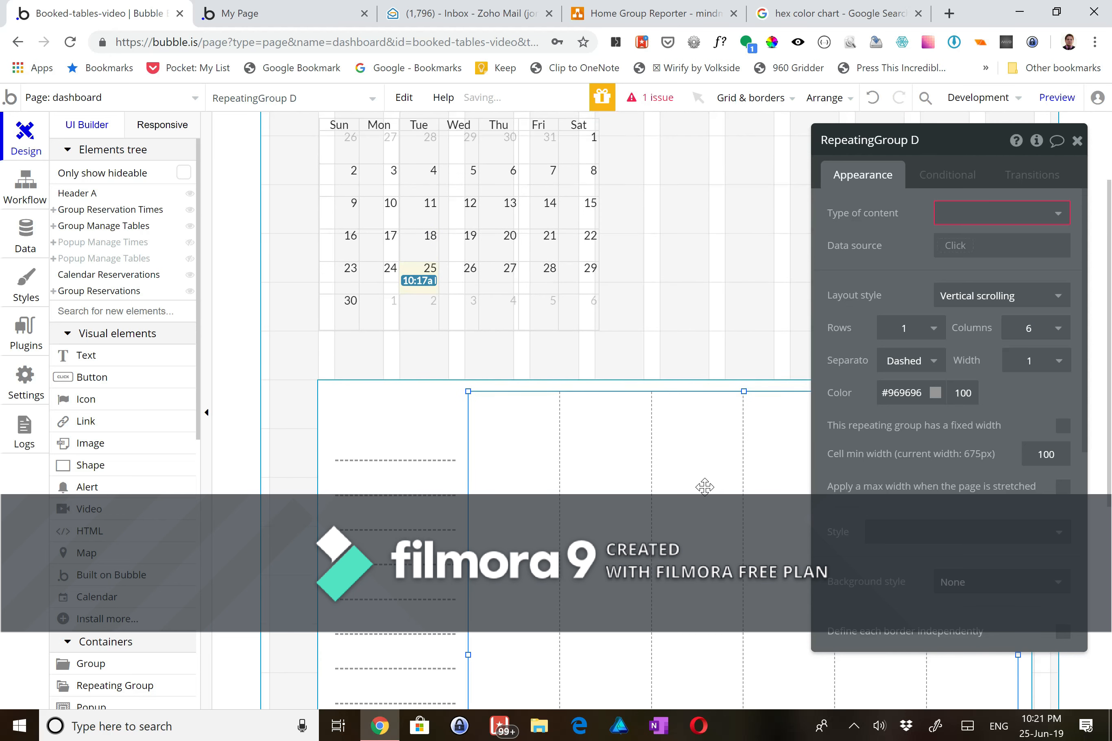
click(951, 295)
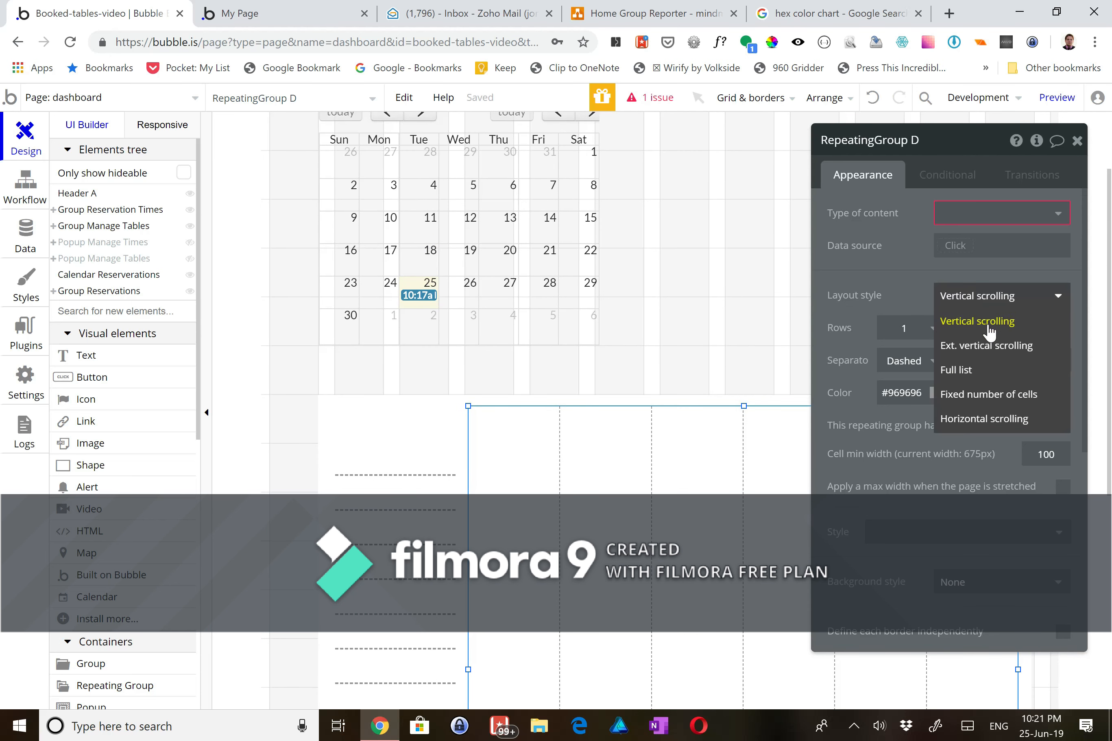
click(989, 372)
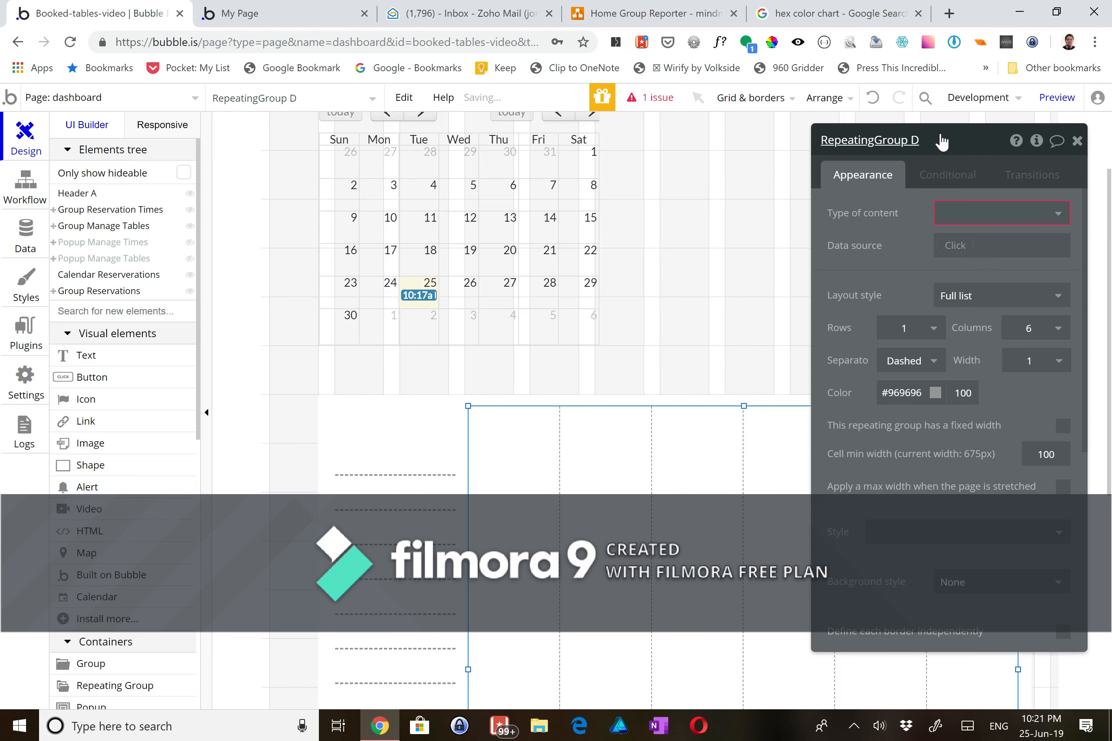
click(918, 140)
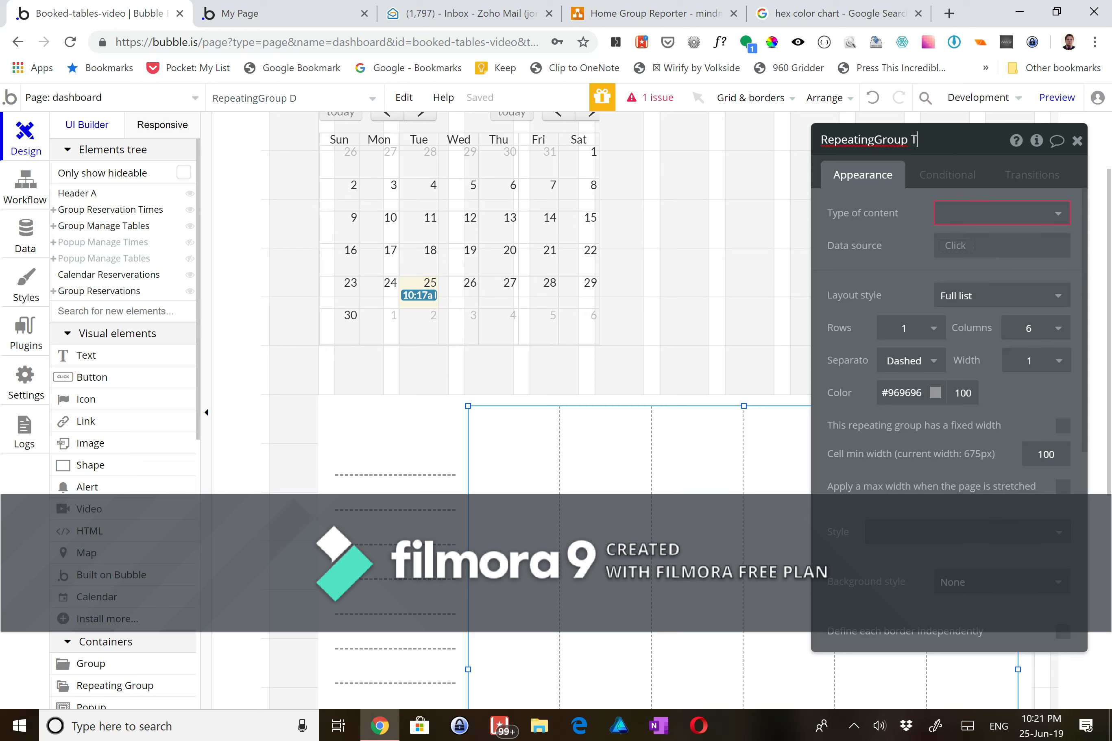
- Name the group RepeatingGroup Tables and set its type of content to Table
click(735, 341)
click(606, 499)
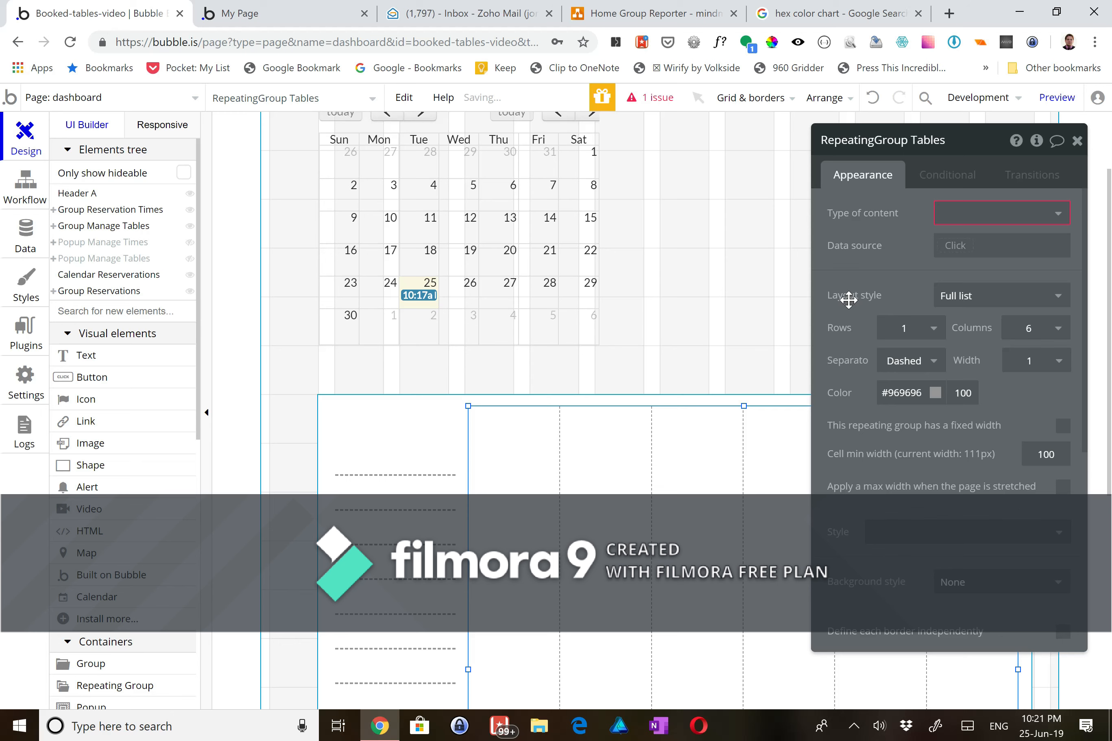
click(951, 218)
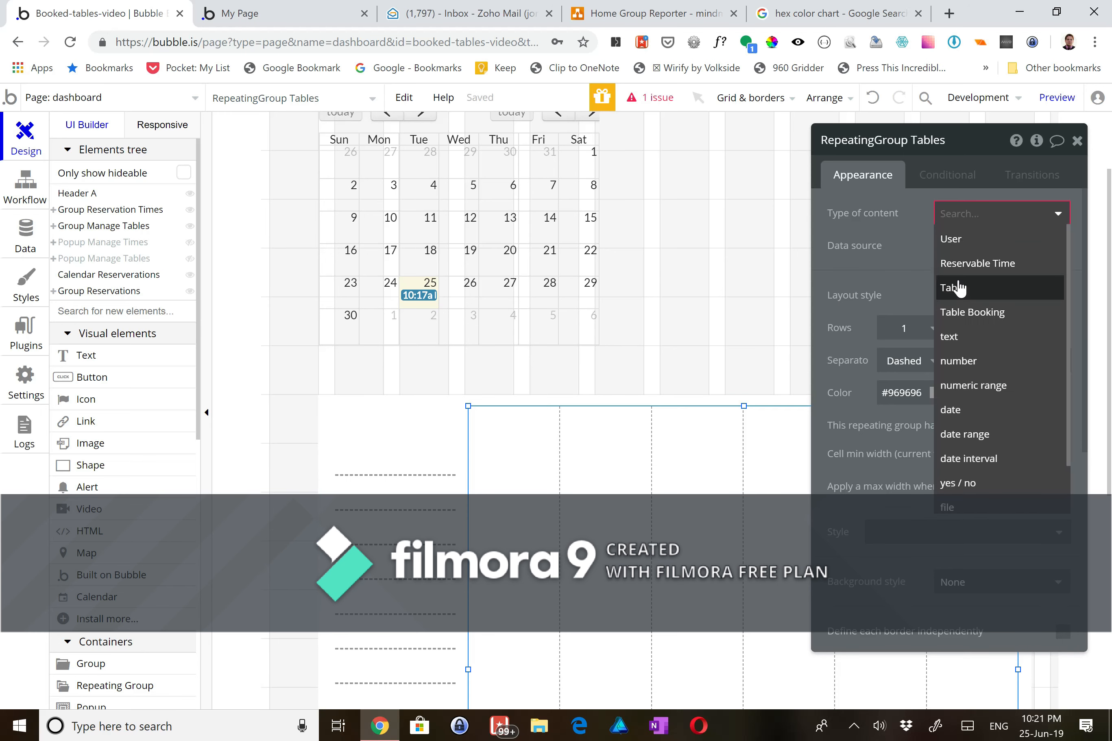
key(Return)
- Set its data source to a search for Tables sorted by Name, ascending
click(955, 246)
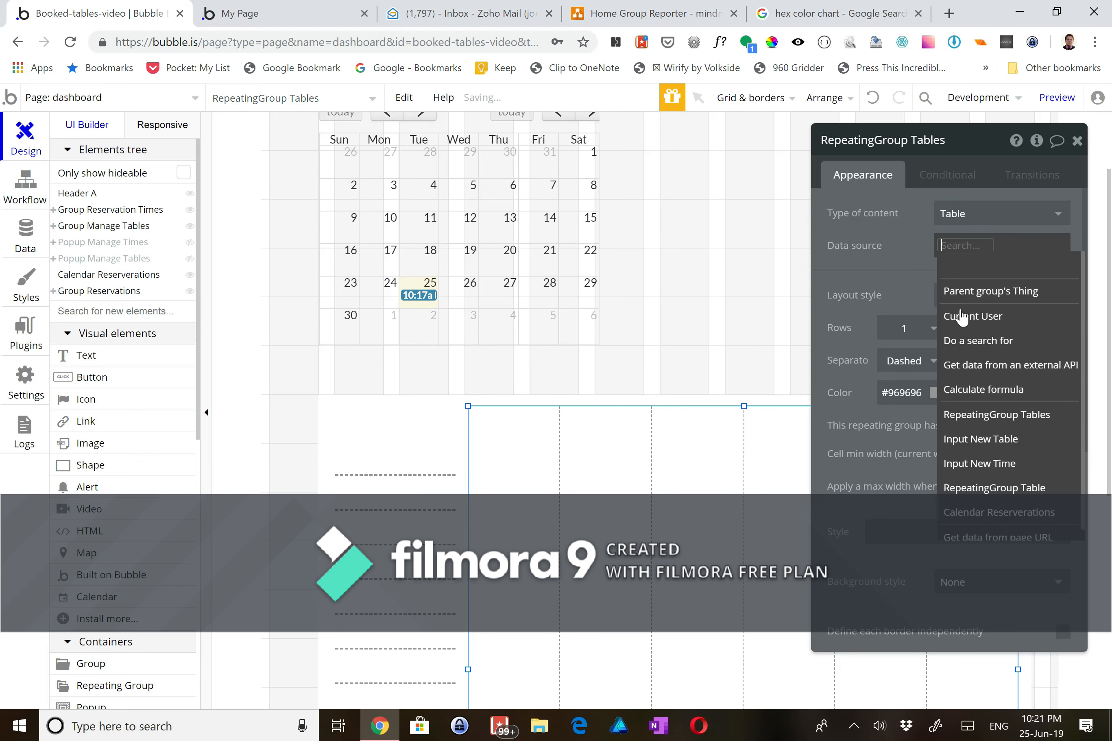
click(955, 341)
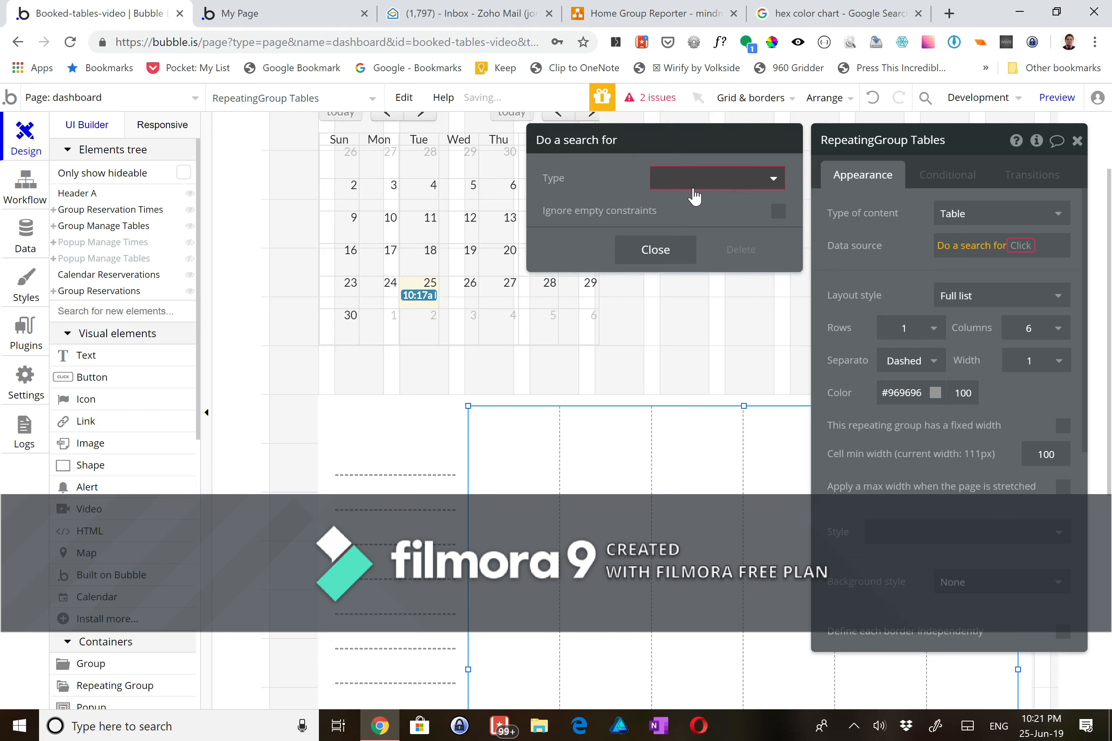
click(703, 178)
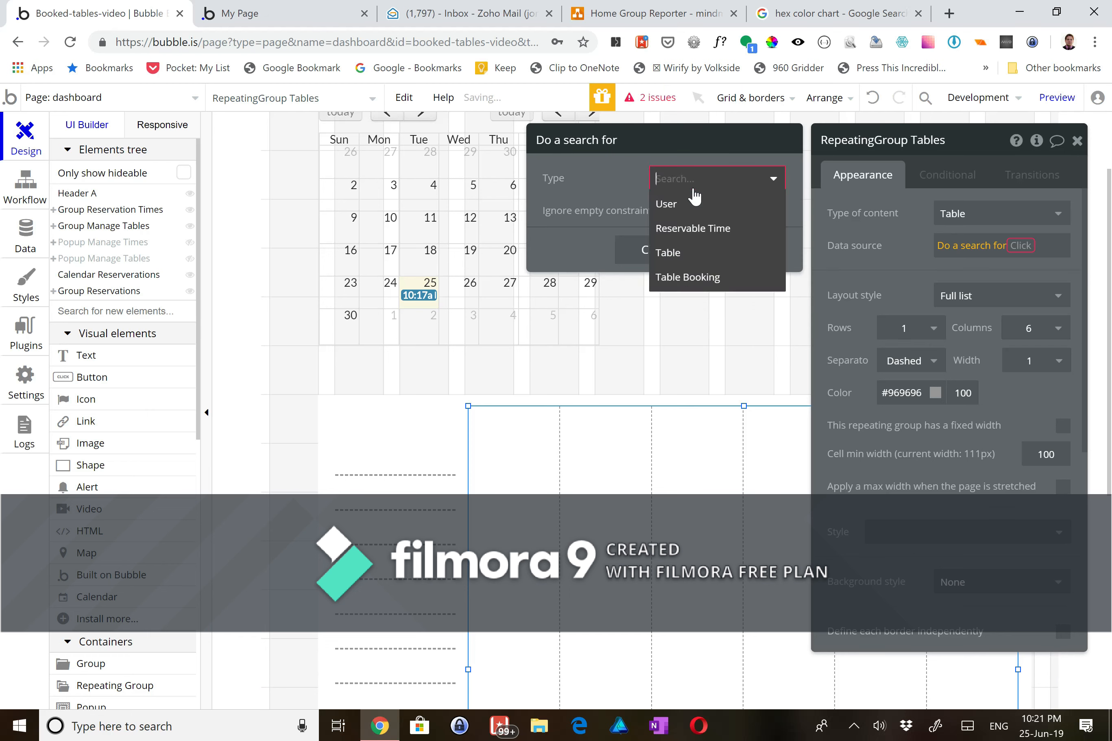
click(692, 263)
click(680, 266)
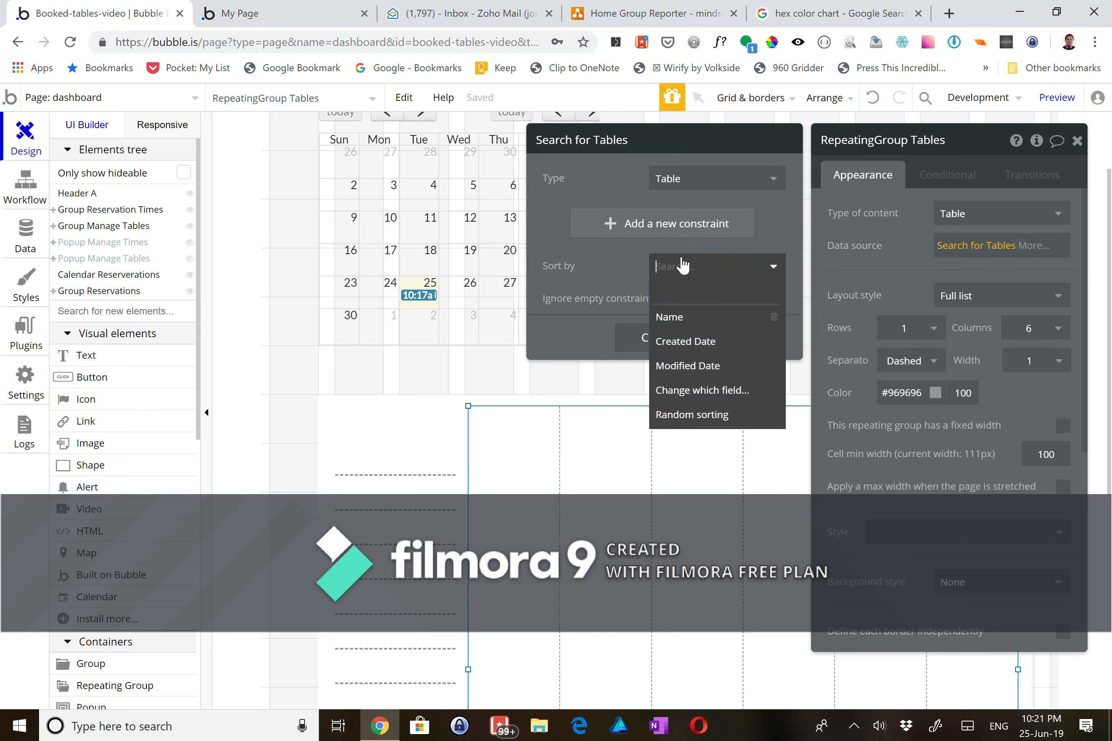
click(672, 318)
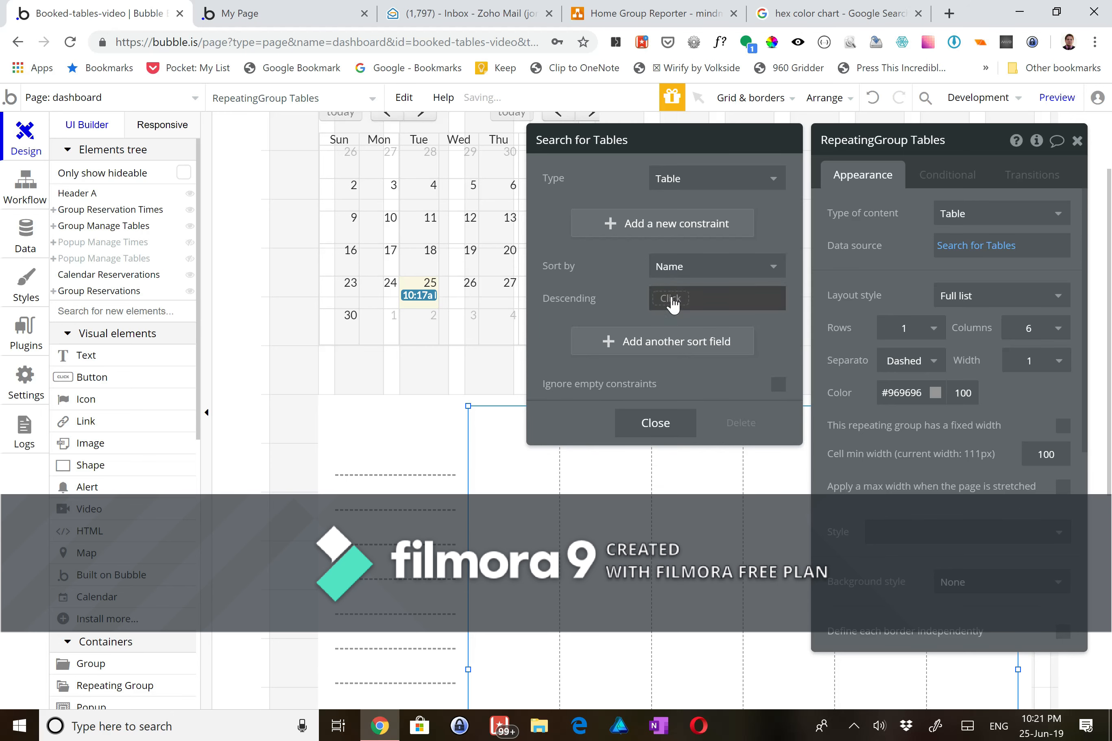
click(670, 299)
click(674, 356)
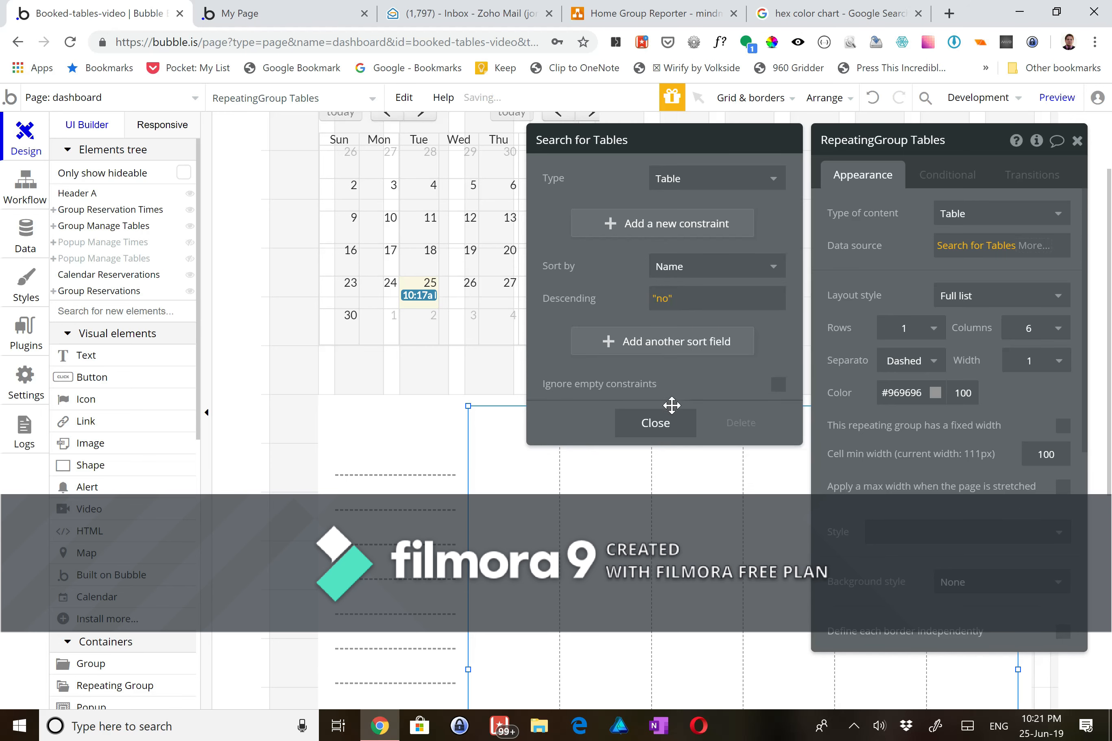
click(656, 423)
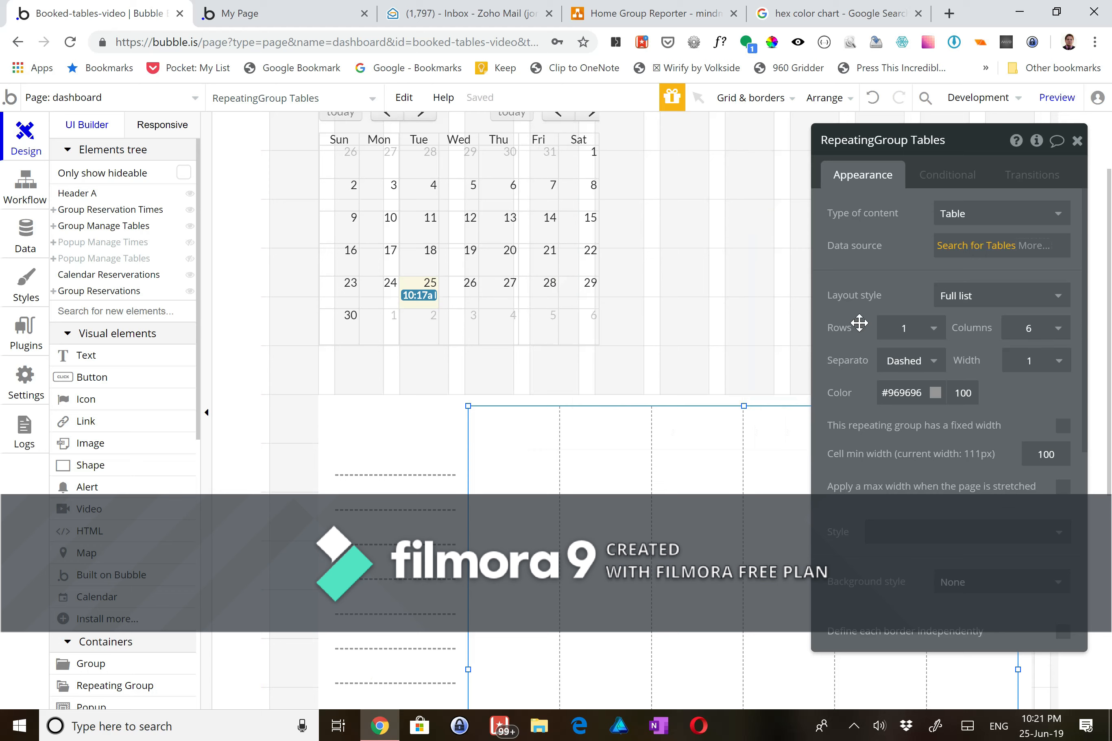
scroll(679, 491, down, 1)
scroll(679, 491, down, 3)
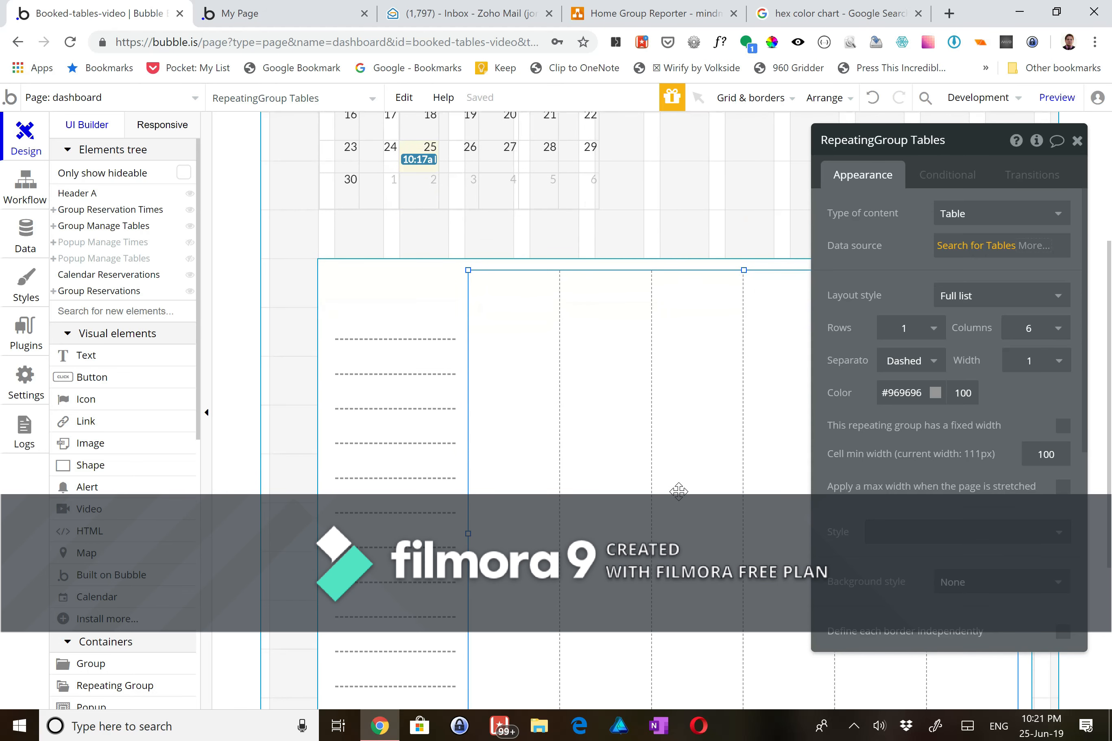
- Add a text in the first Tables cell showing Current cell's Table's Name
click(136, 360)
drag(471, 233, 551, 261)
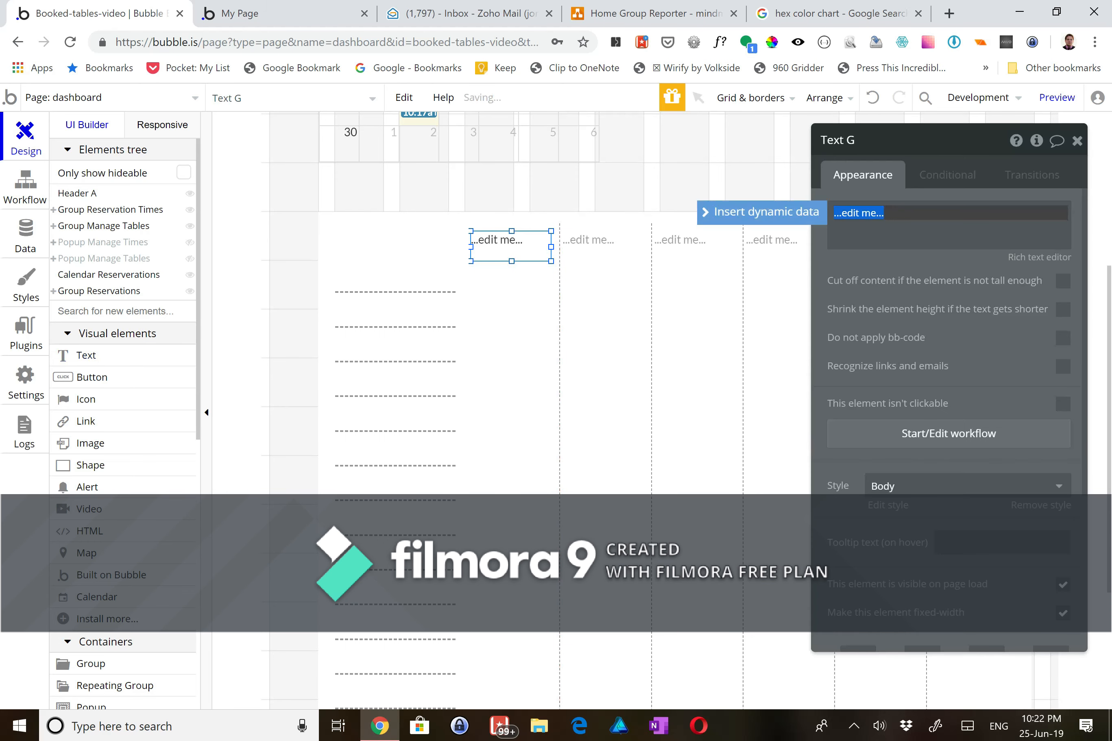
click(791, 213)
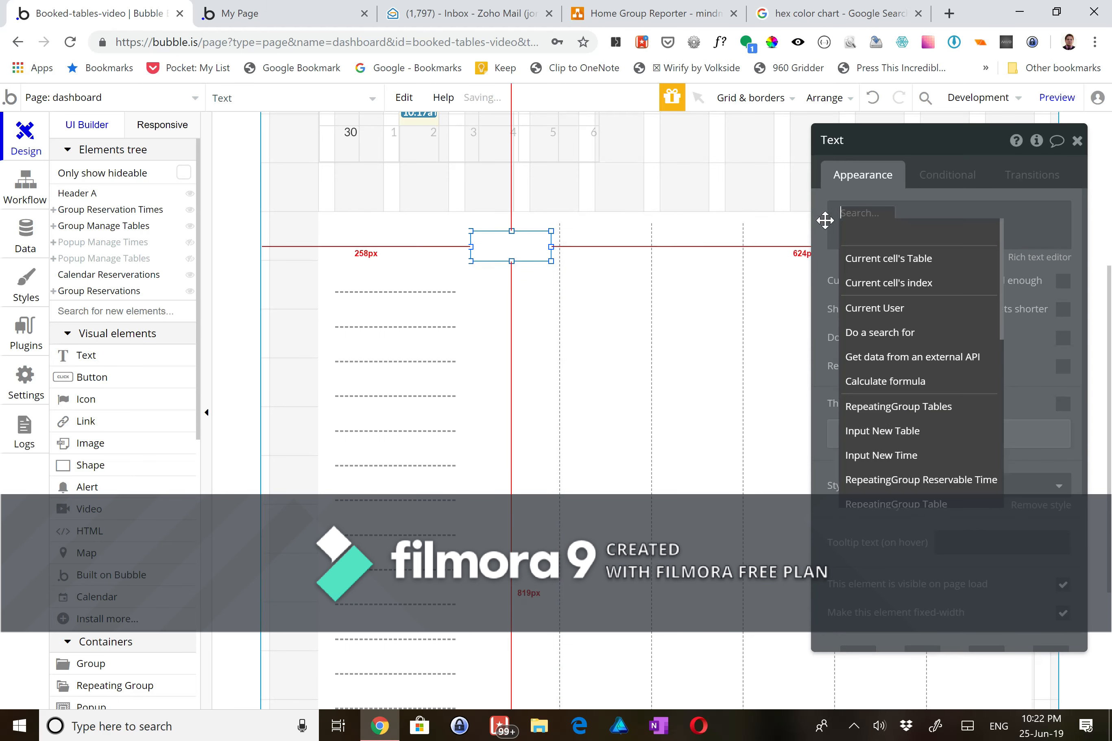
click(884, 265)
click(939, 232)
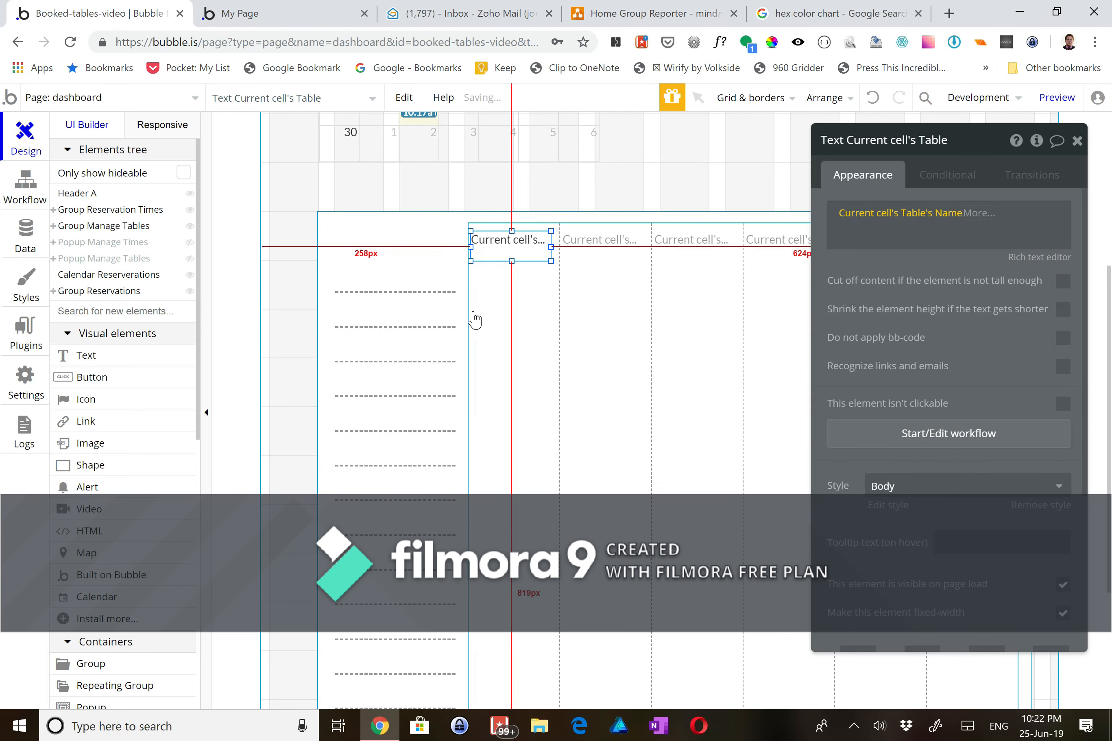
click(419, 277)
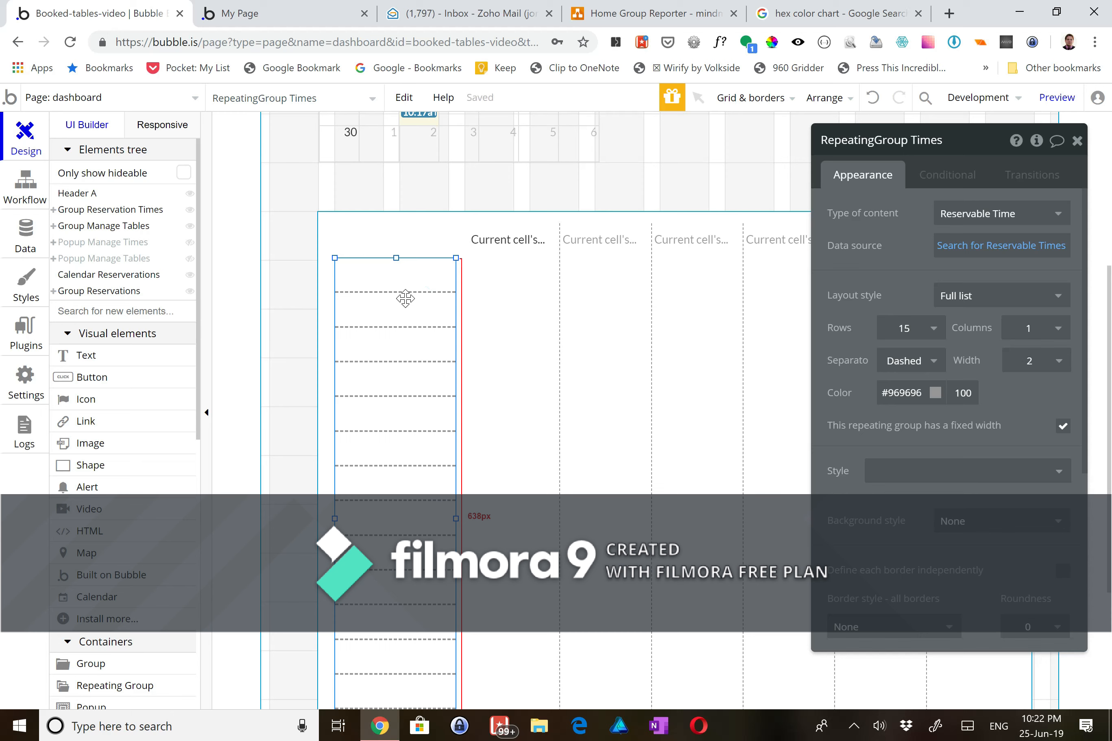
click(483, 245)
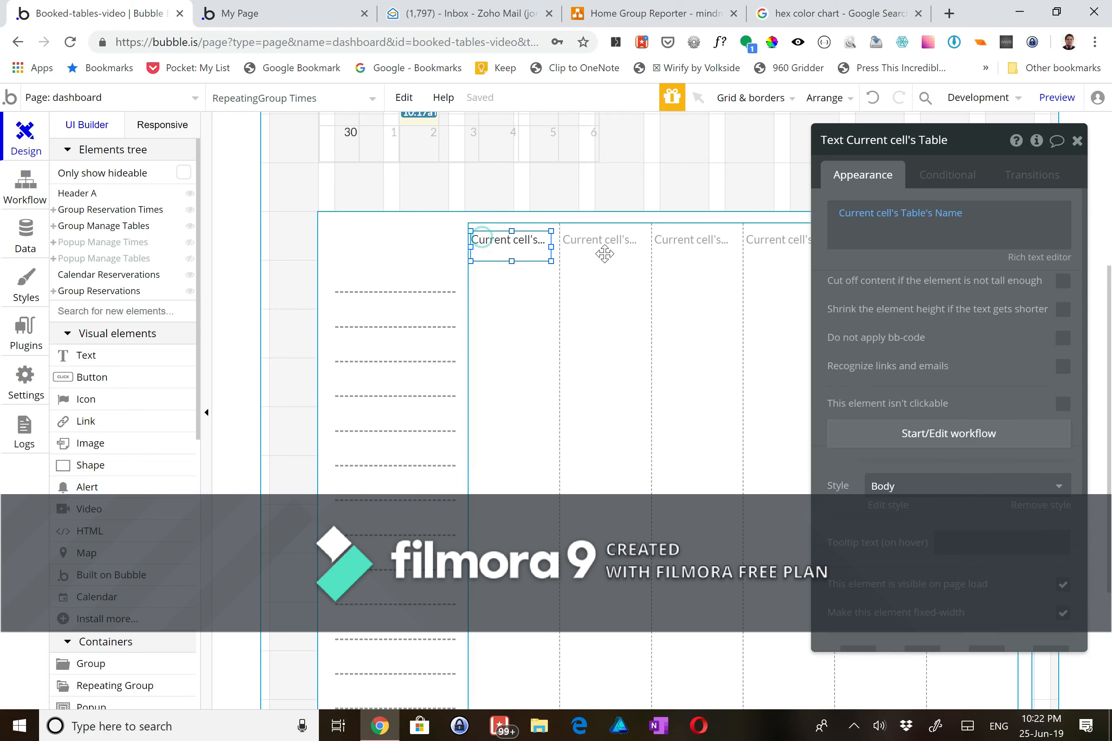
click(905, 231)
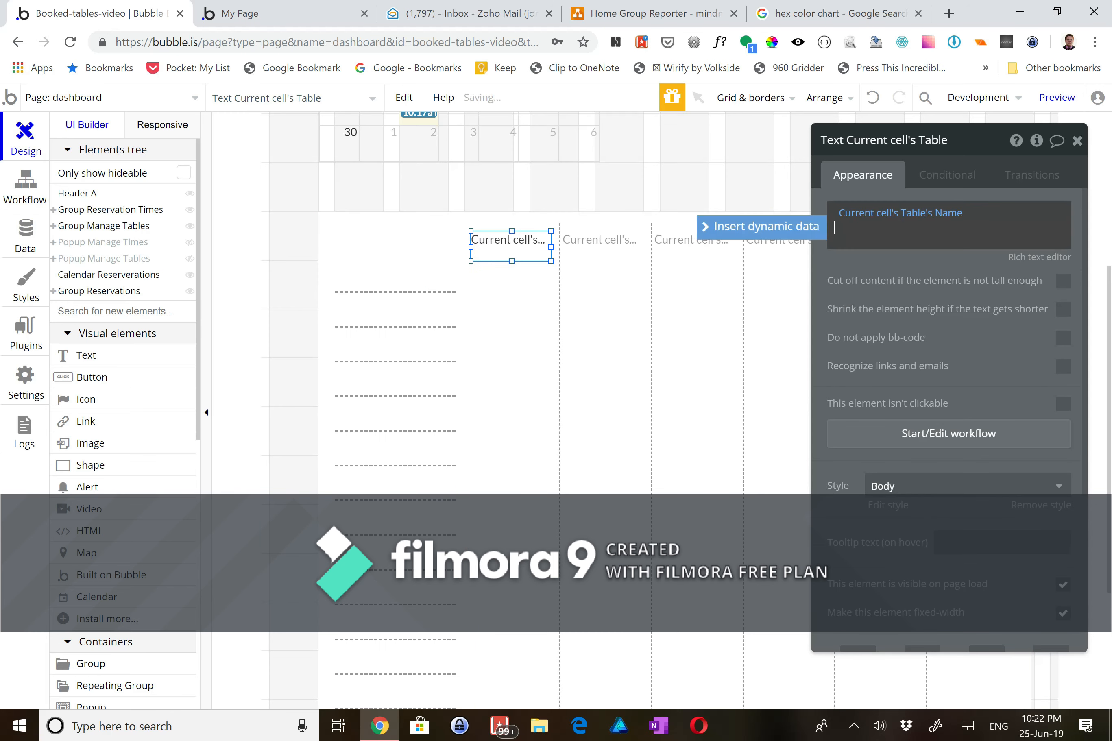
click(380, 293)
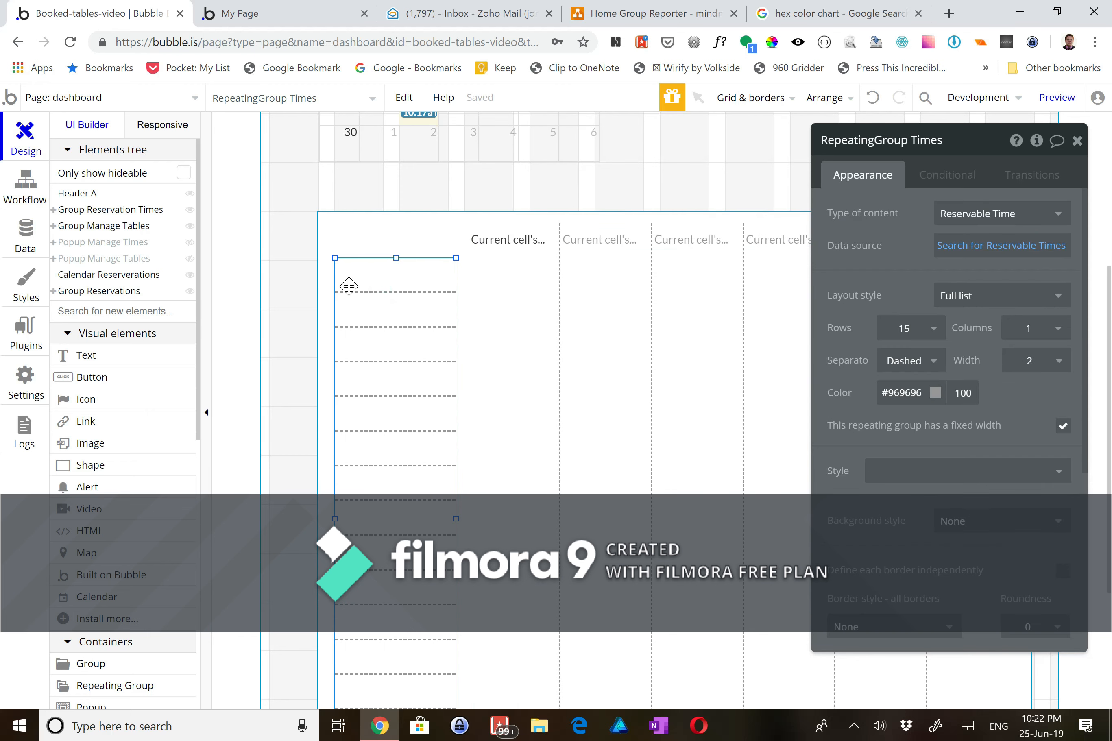
click(83, 360)
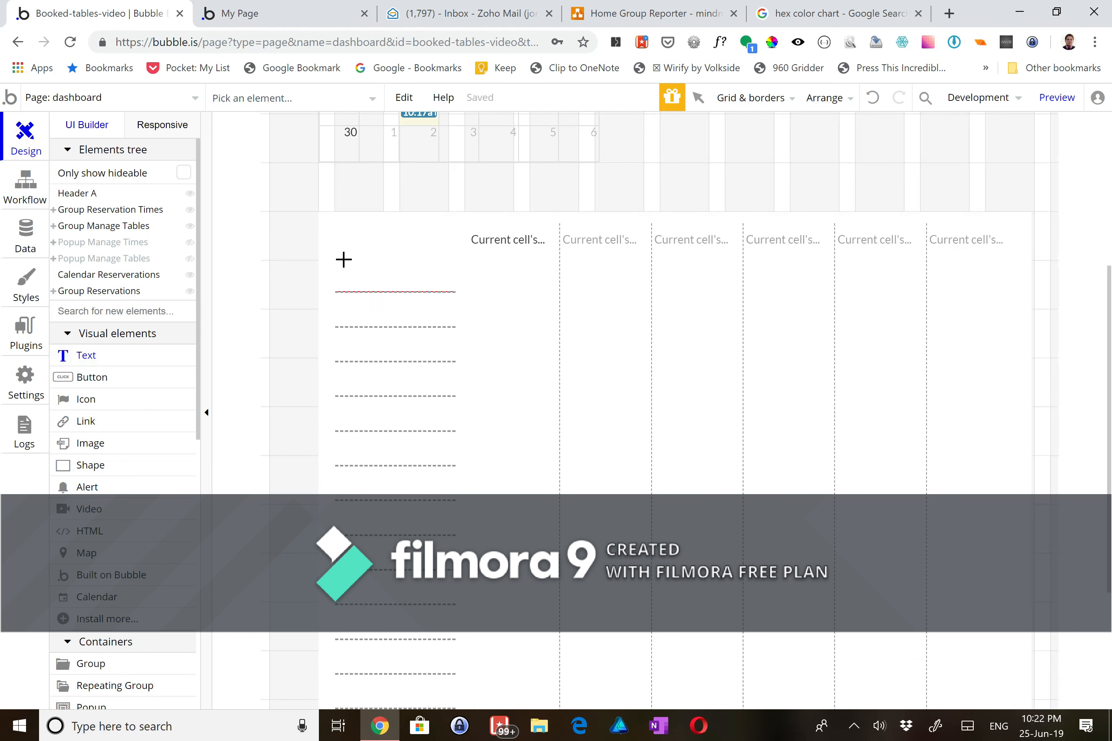
- Add a vertically centred text in the first time cell showing Current cell's Reservable Time's Available Time
mouse_move(343, 259)
mouse_down()
mouse_move(400, 281)
mouse_move(451, 281)
mouse_up()
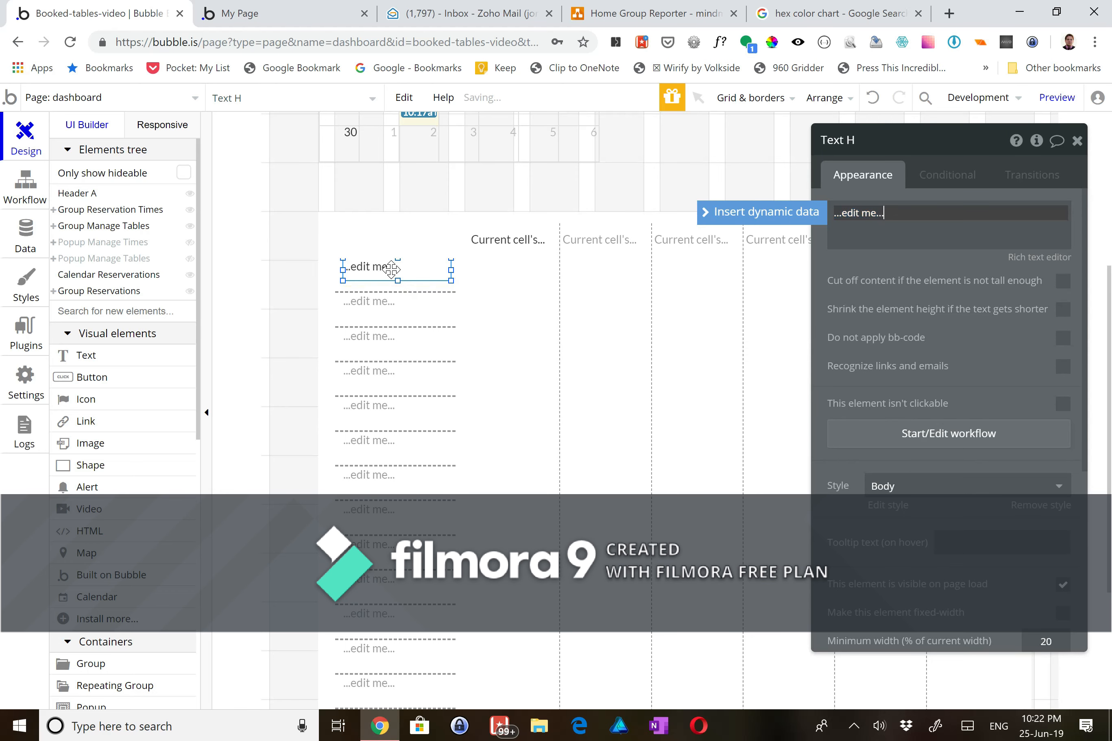
scroll(391, 273, down, 1)
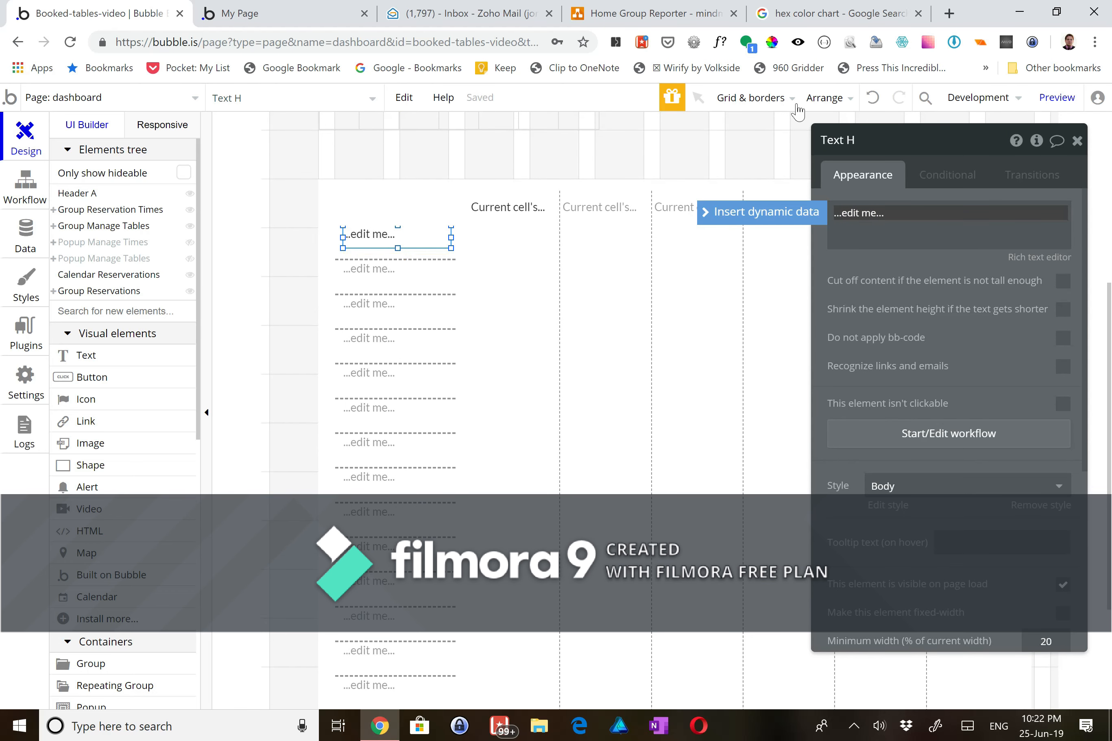
click(823, 99)
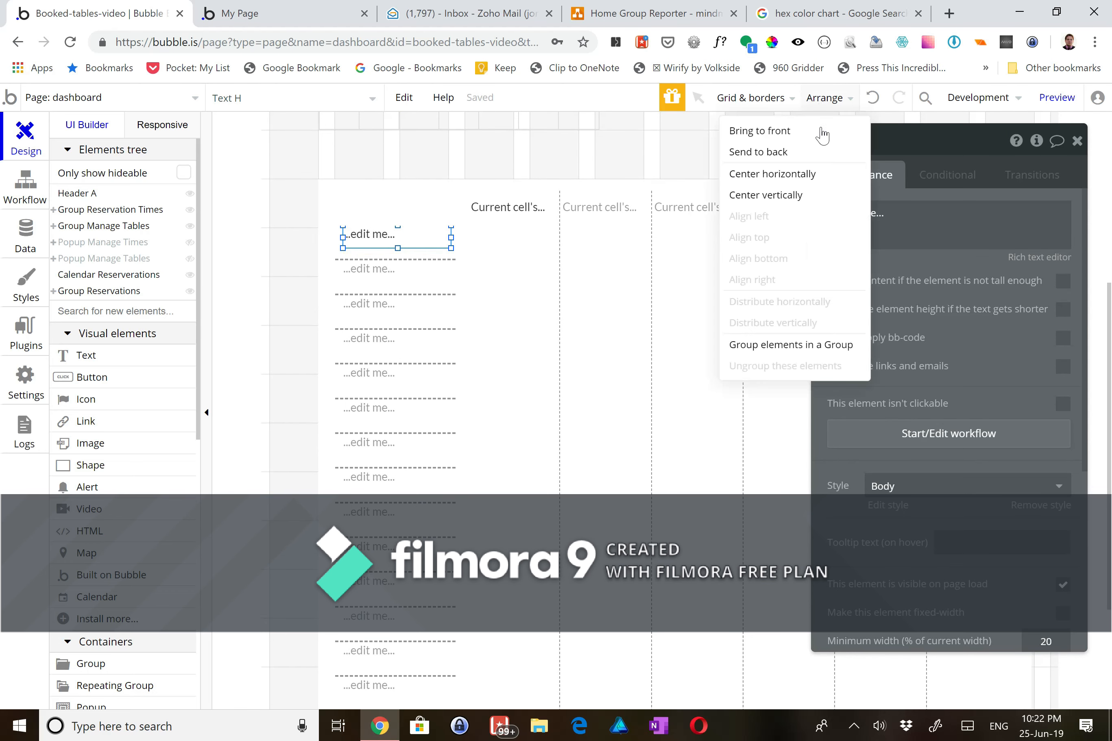
click(811, 194)
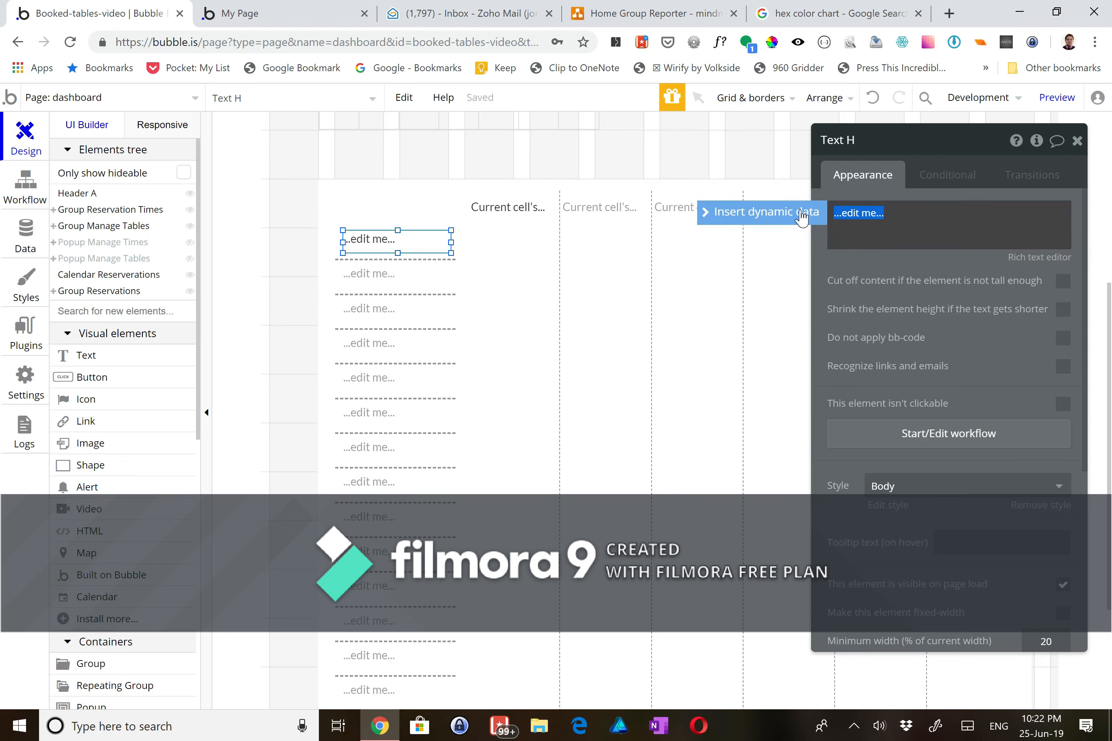
click(813, 213)
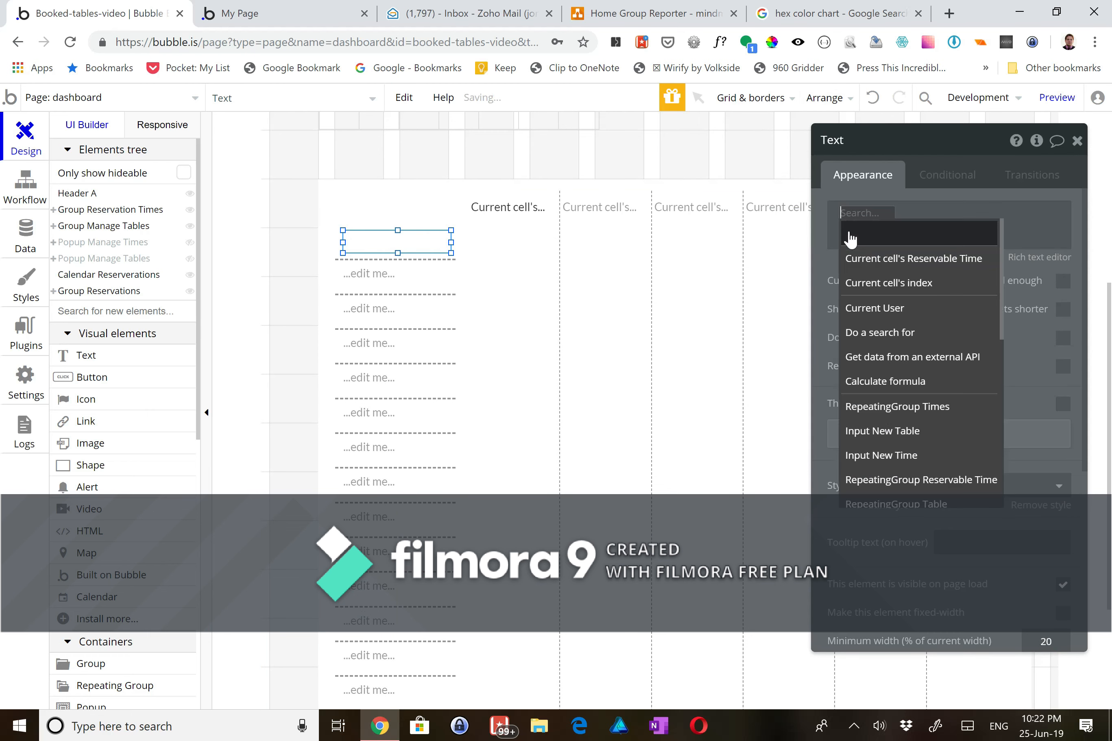
click(866, 258)
click(1015, 233)
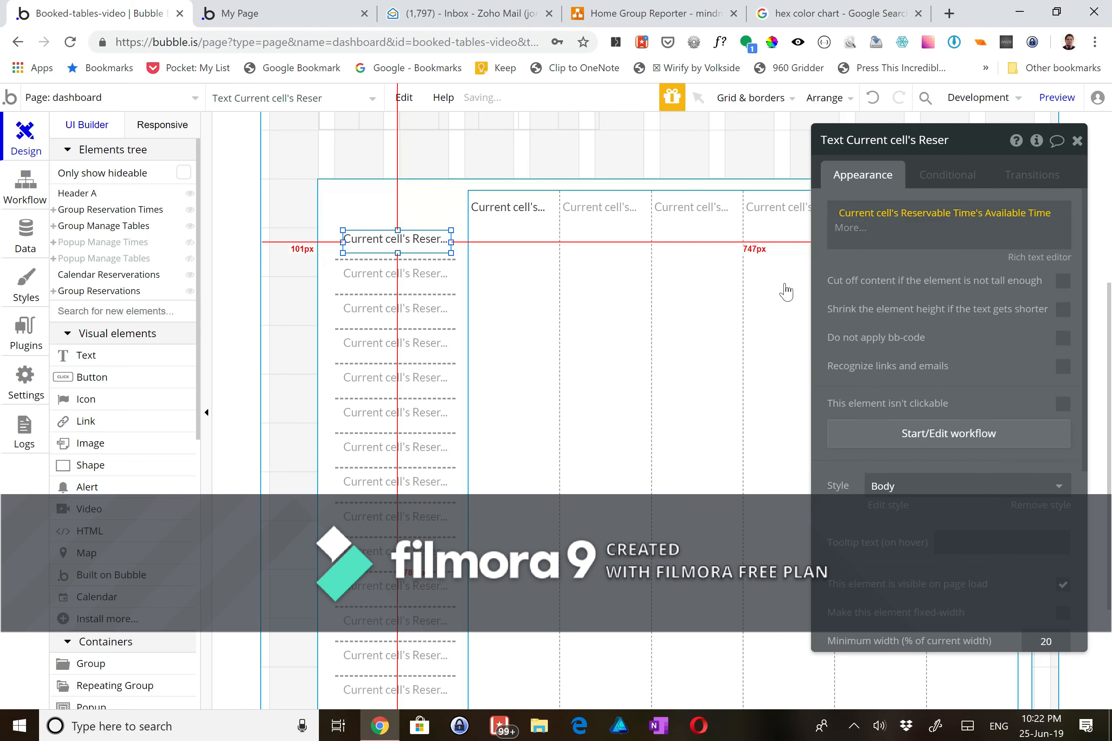
- Deselect back to the dashboard page and preview it
click(445, 237)
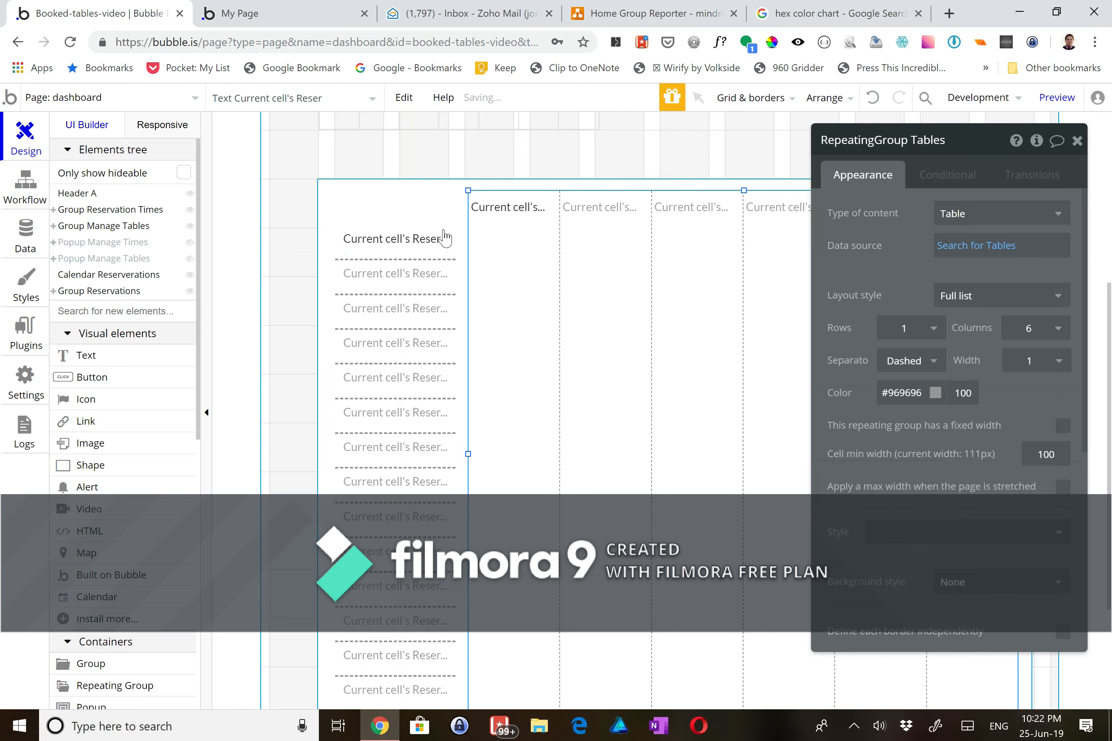
click(703, 144)
click(1044, 105)
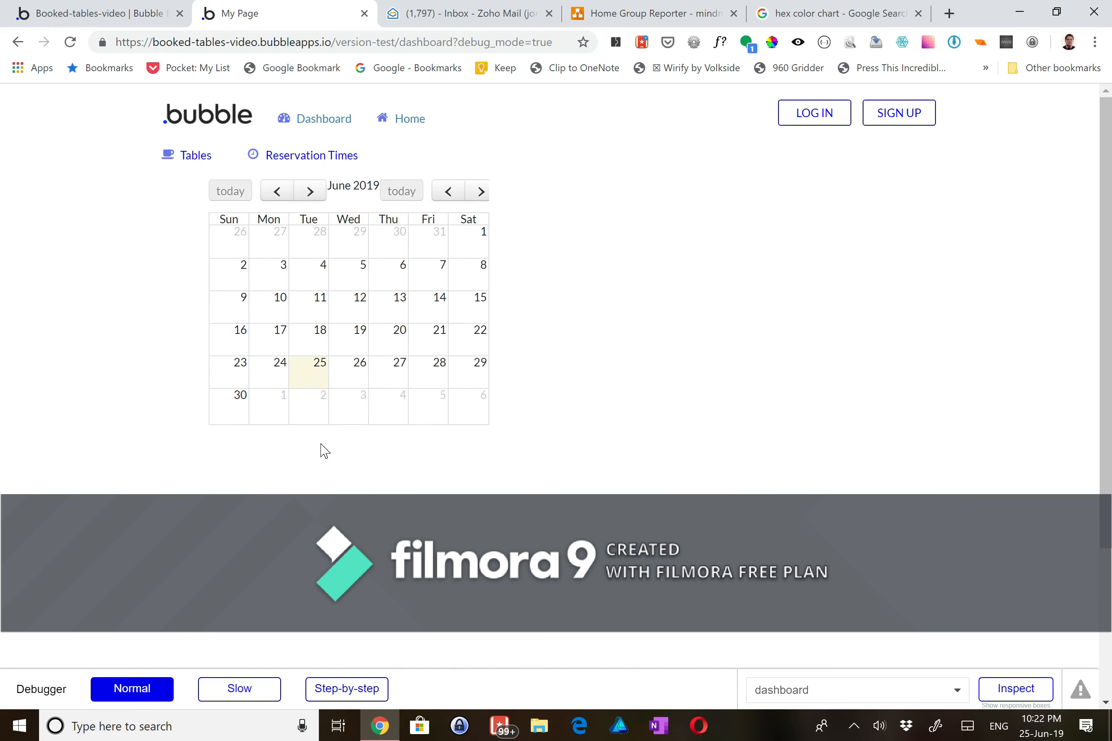
- Check the preview's grid of times from 11:00 against Table #1–#5, then edit the index page
scroll(322, 450, down, 2)
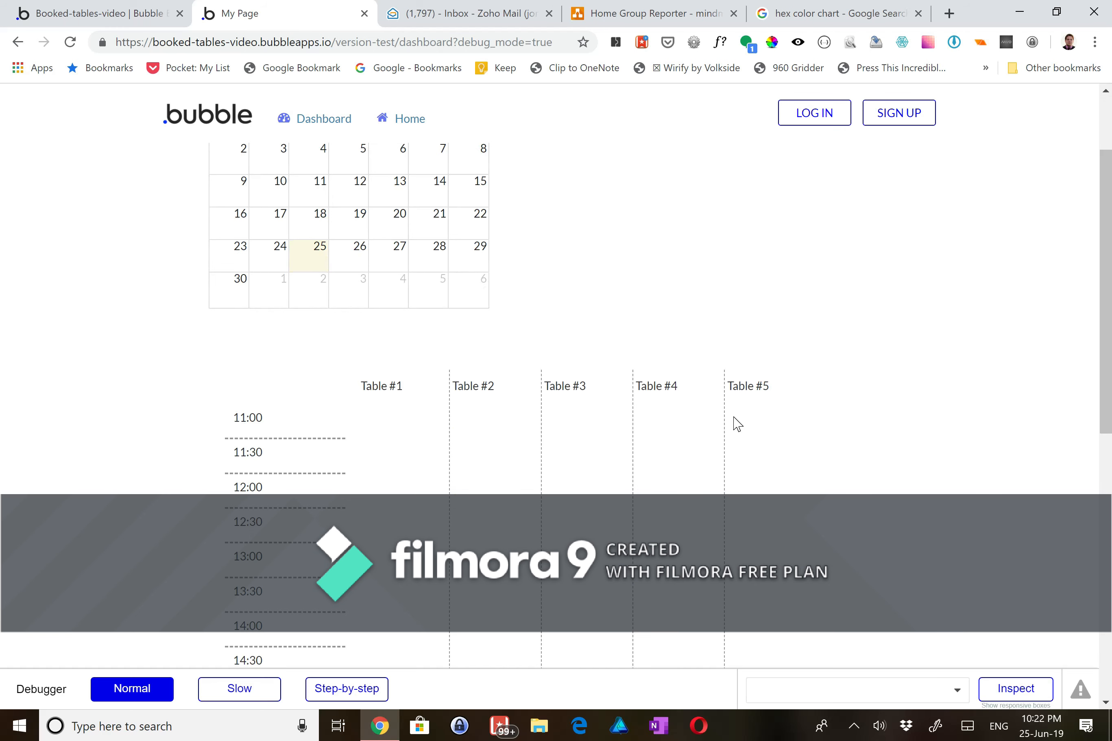
scroll(735, 422, down, 3)
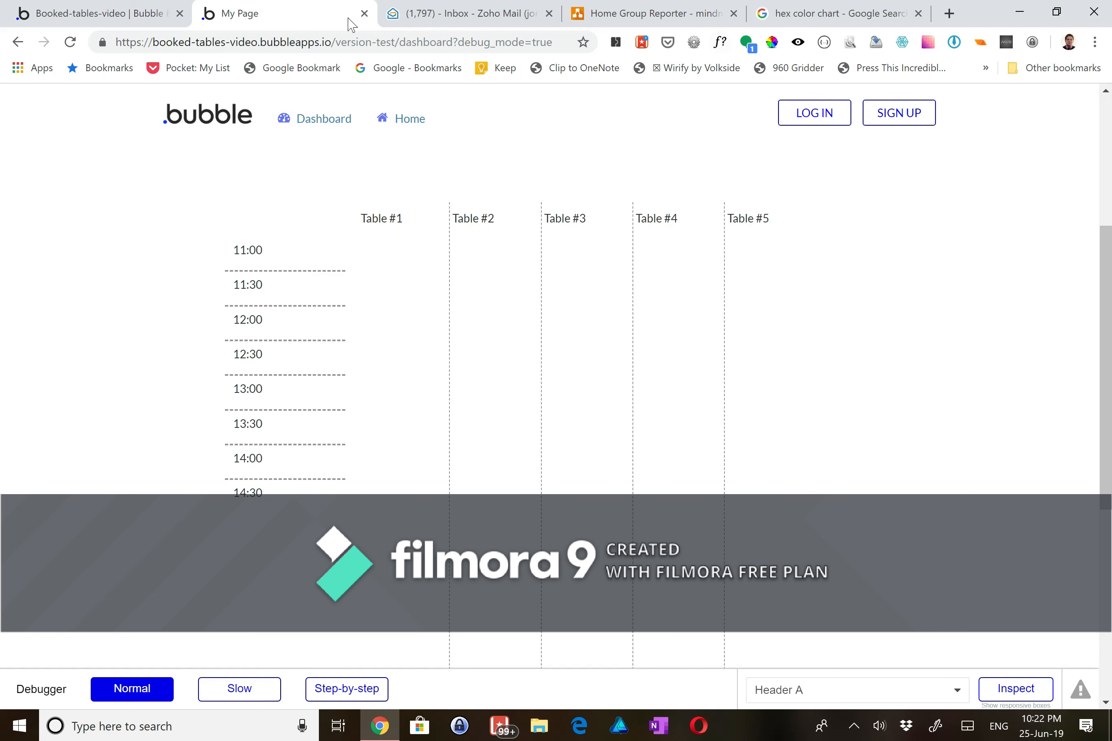
click(144, 16)
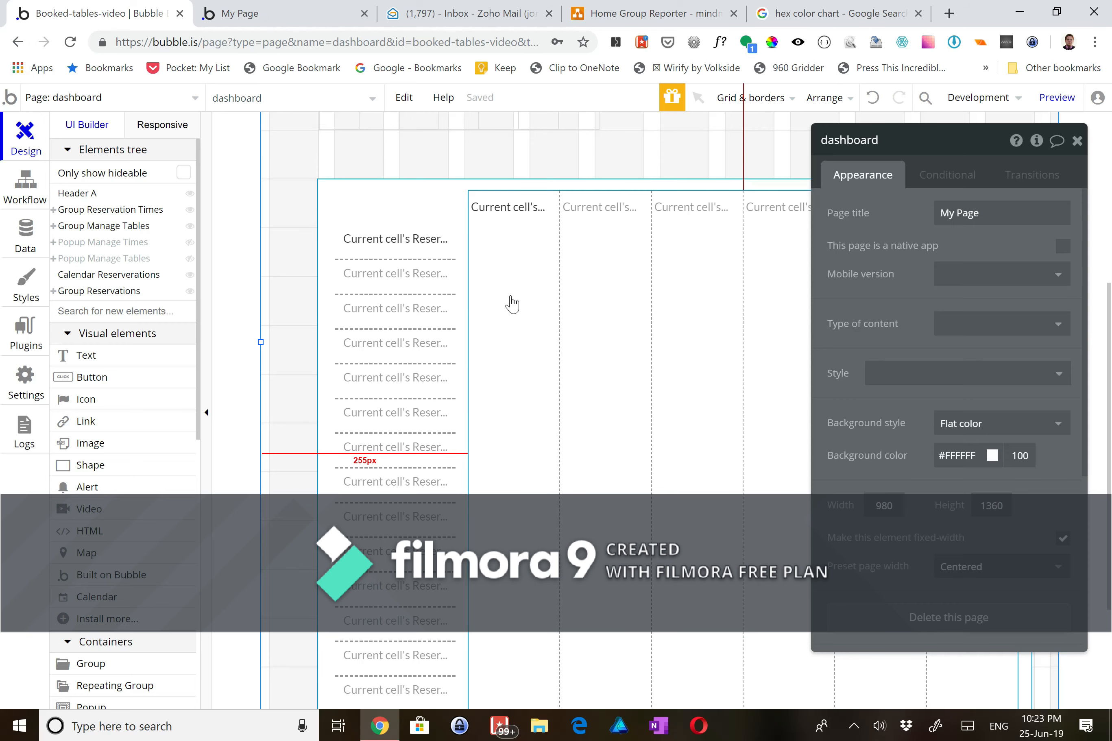
click(258, 13)
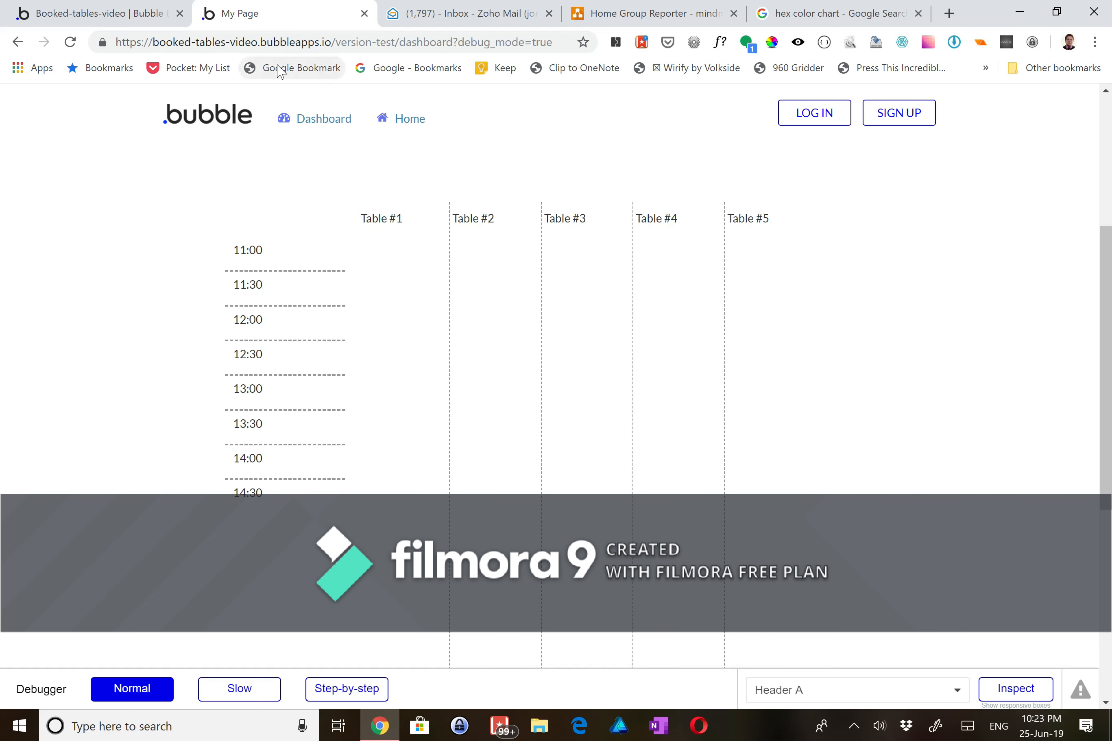
click(139, 14)
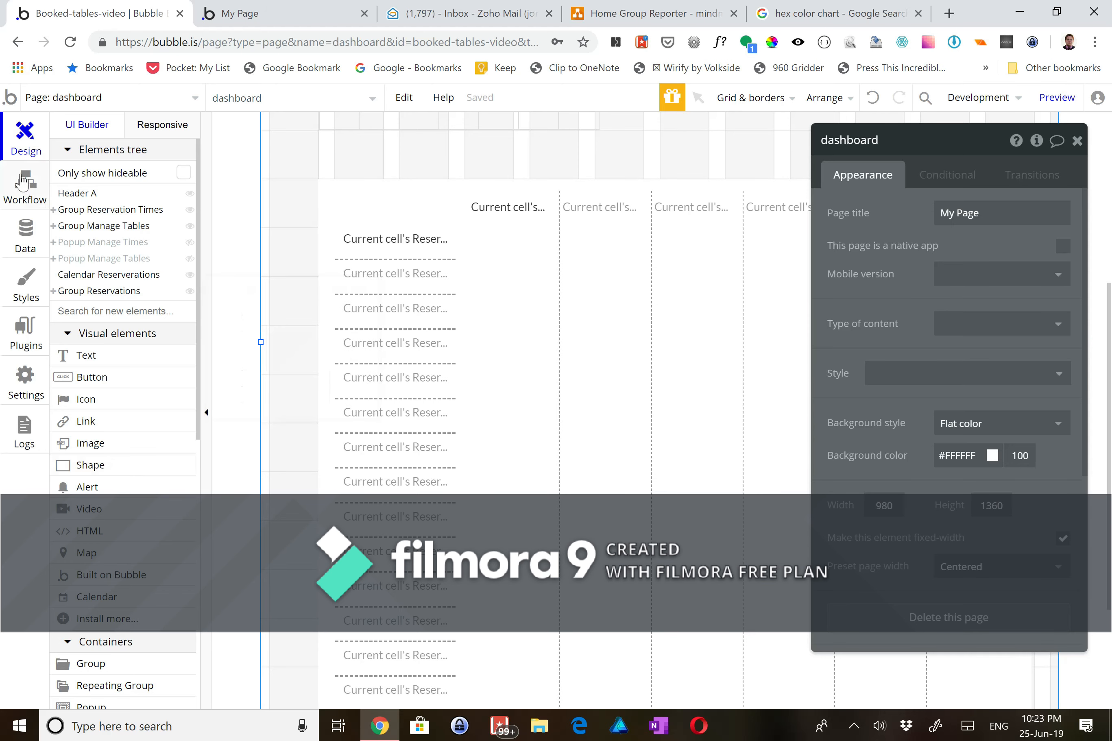
click(60, 98)
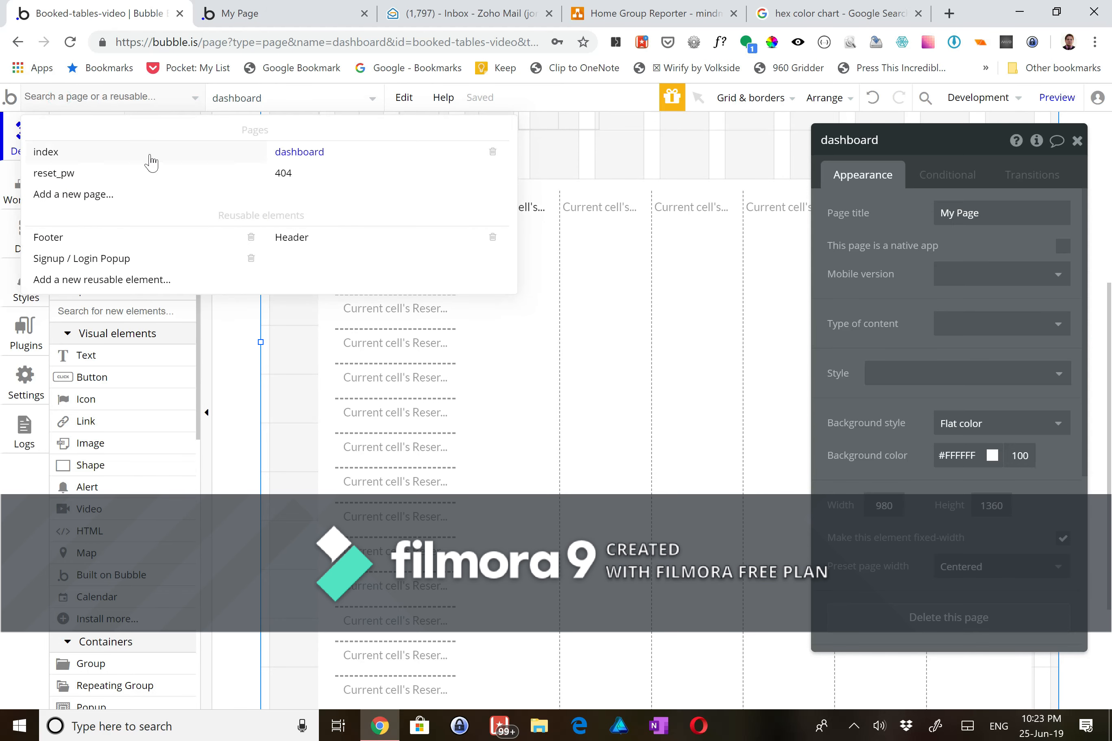
click(98, 152)
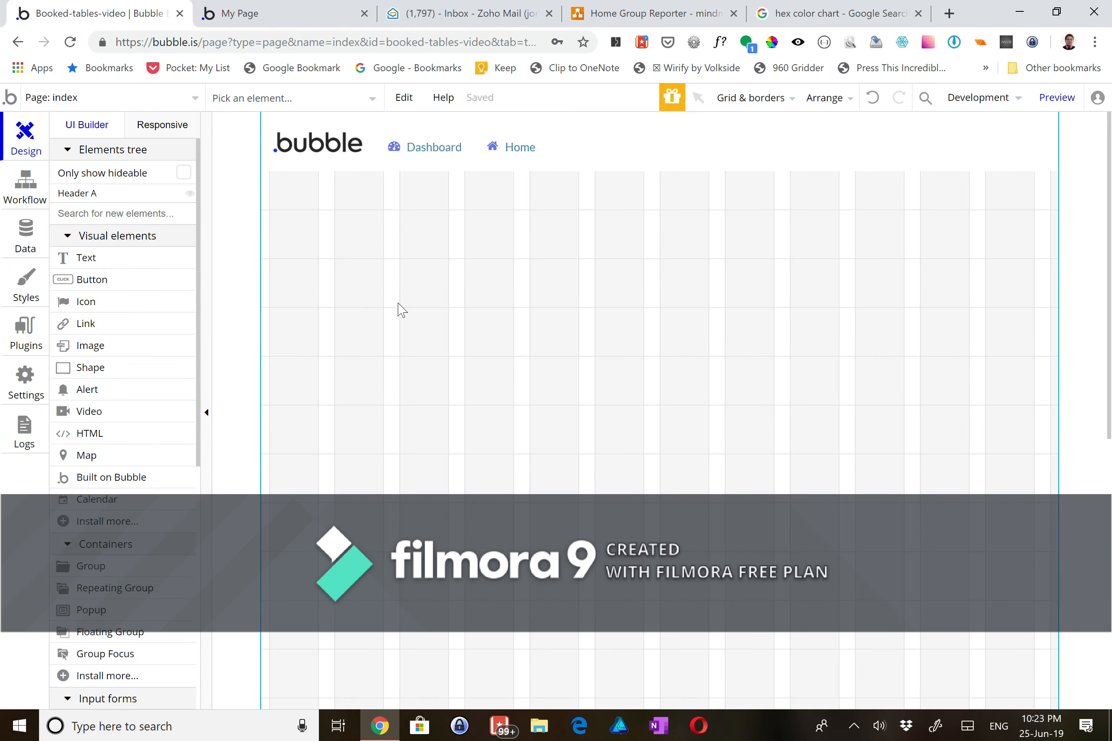
- Draw a large group below the header on the index page
click(105, 570)
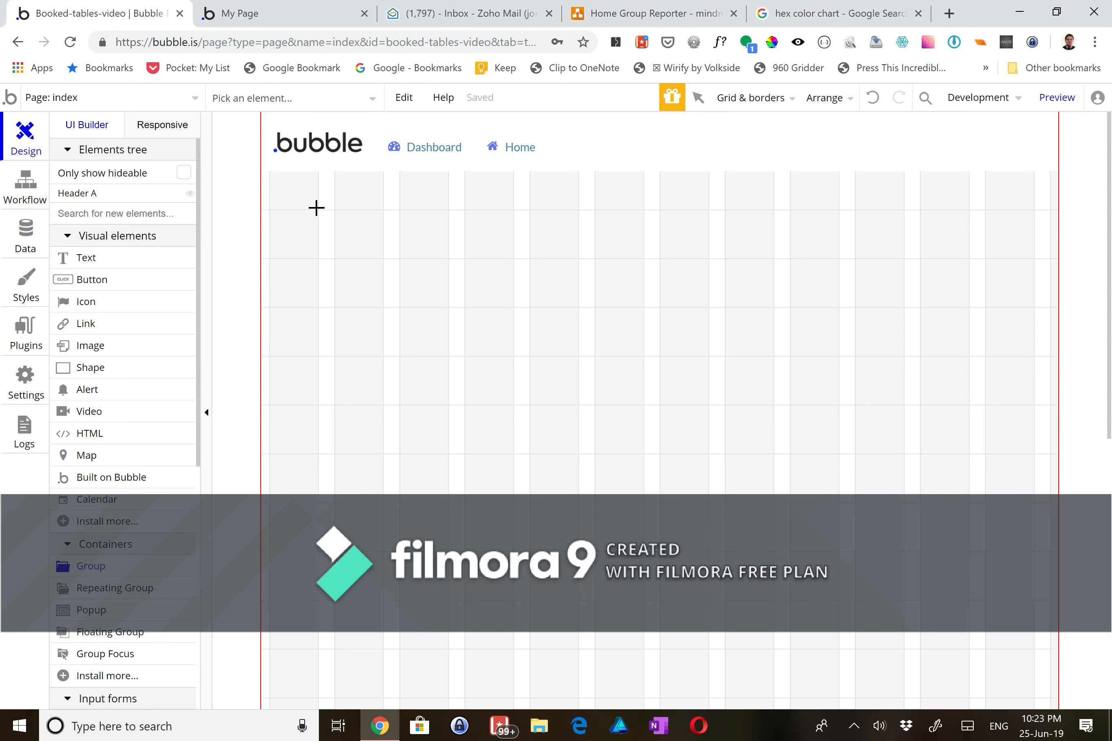
mouse_move(317, 207)
mouse_down()
mouse_move(1018, 621)
mouse_move(1033, 647)
mouse_up()
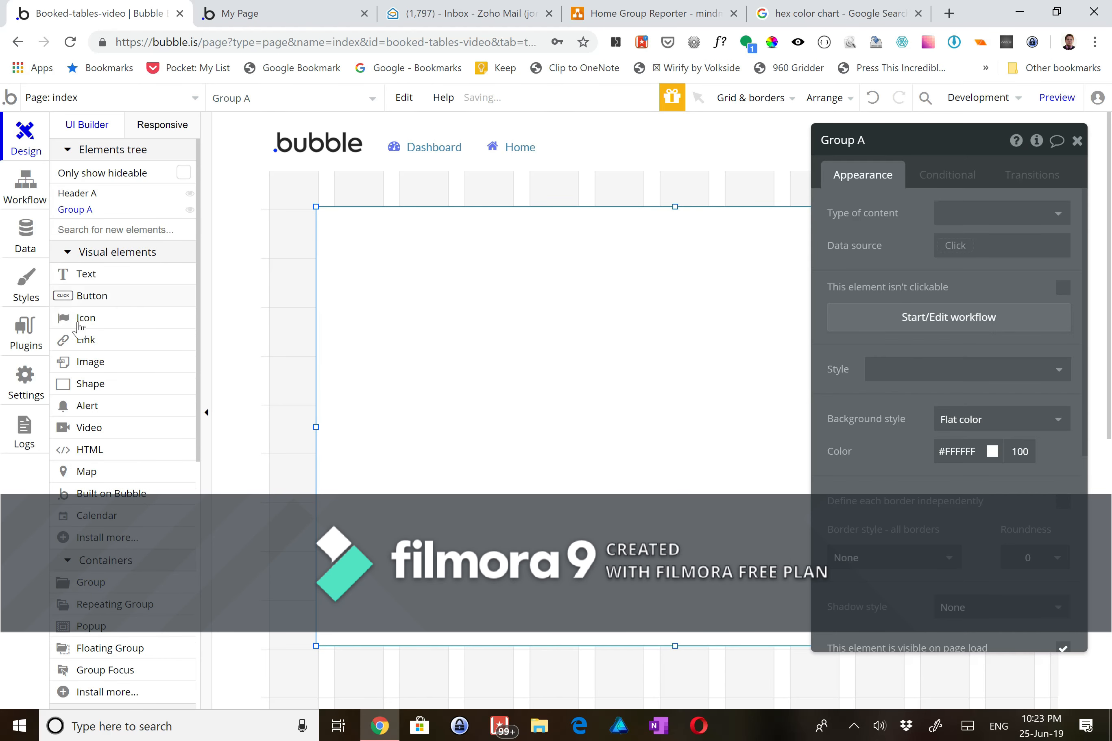
scroll(122, 569, down, 5)
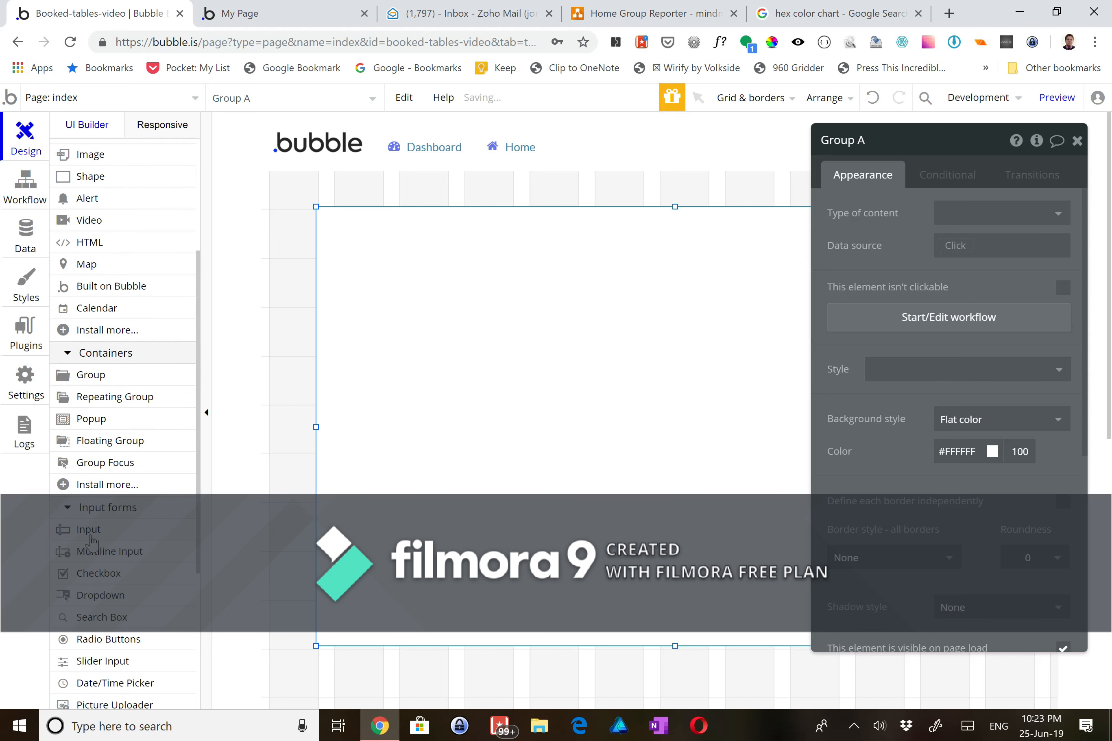
scroll(92, 571, down, 2)
scroll(93, 604, up, 3)
scroll(98, 660, down, 3)
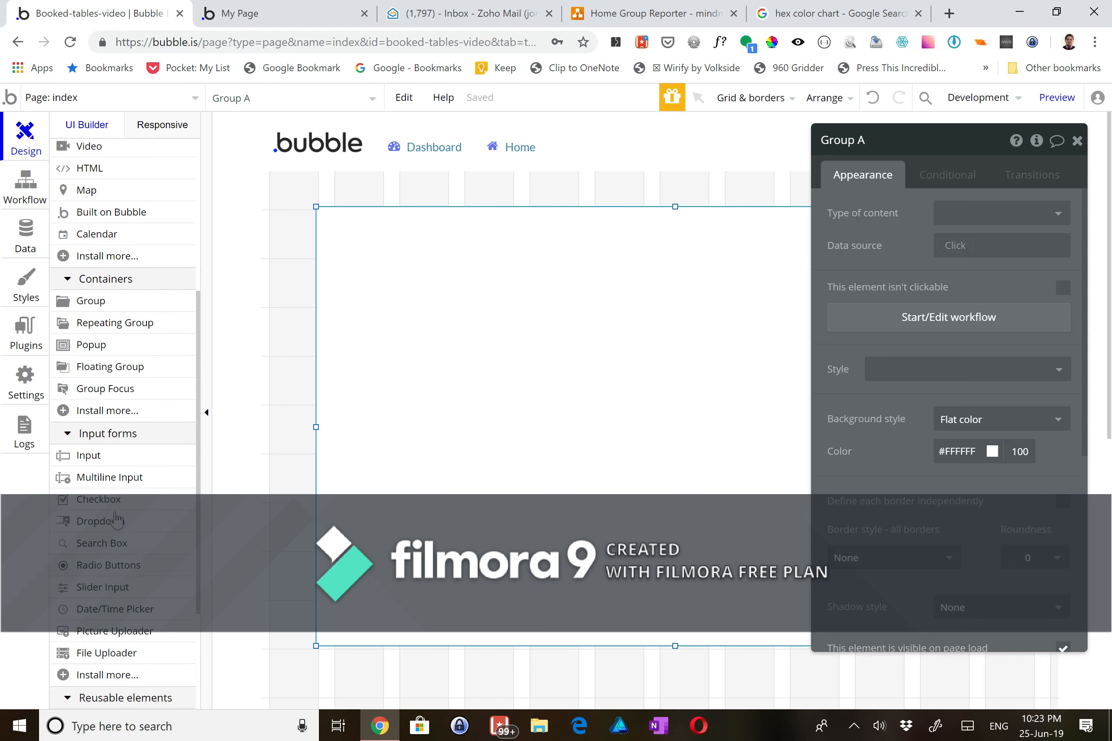
- Place a date picker at the group's top-left and name it Date/TimePicker Reservation
click(97, 617)
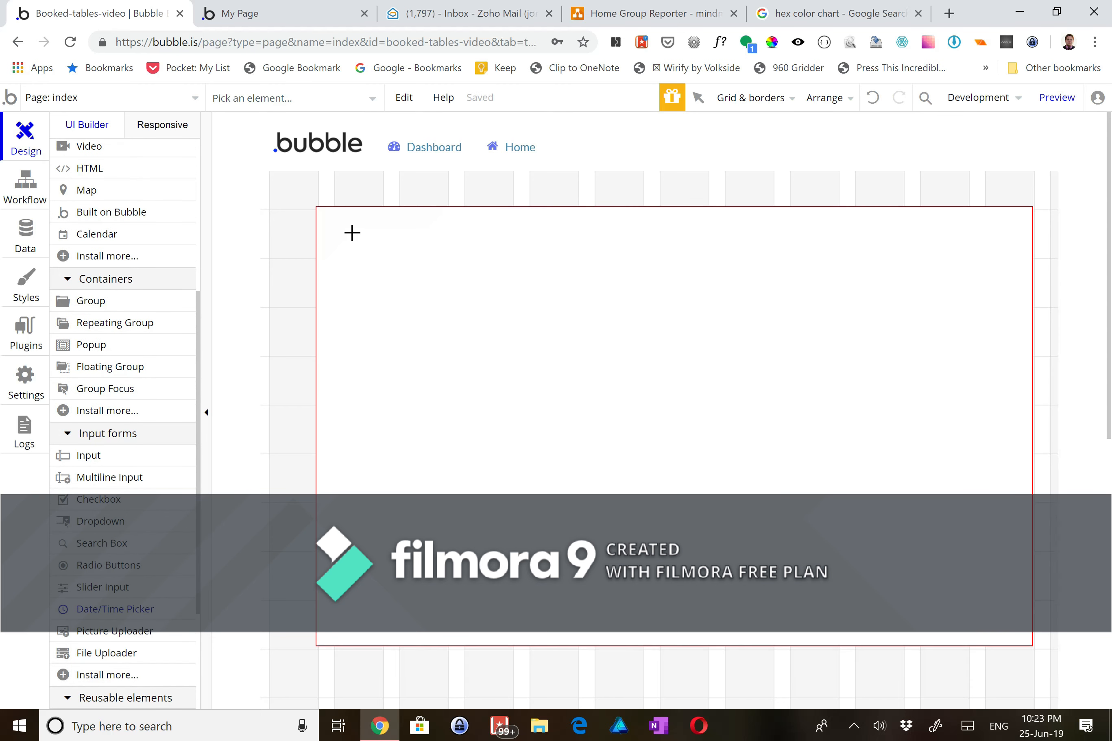
click(352, 231)
drag(388, 250, 371, 240)
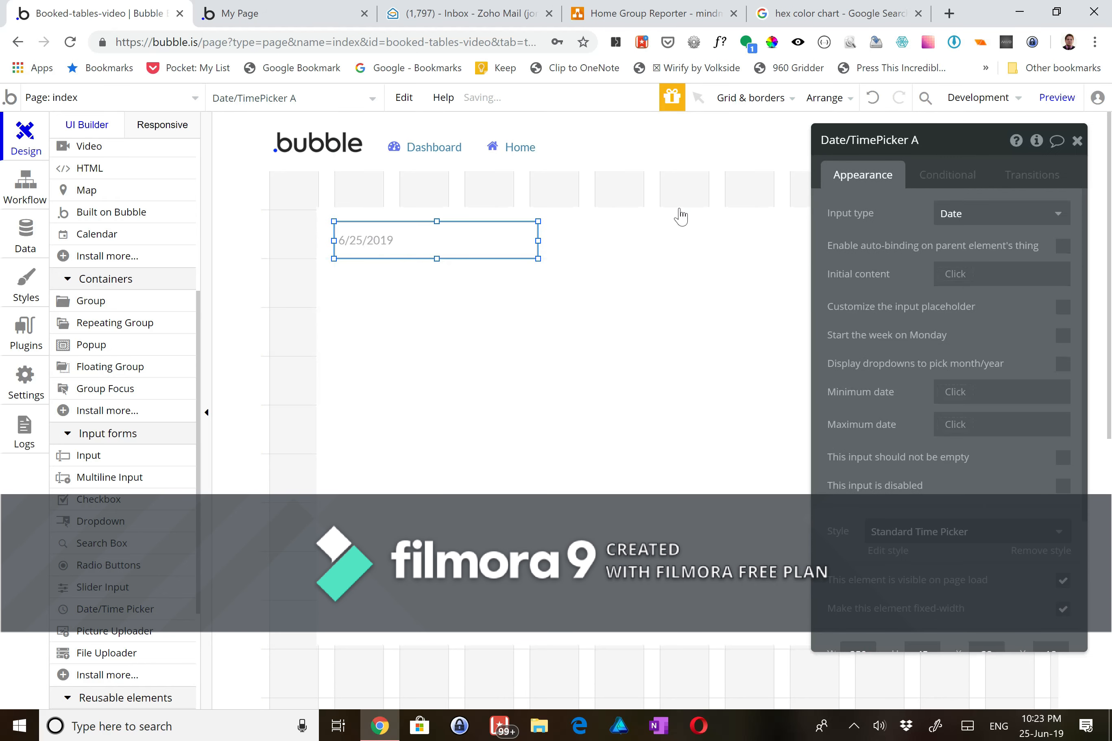
click(929, 138)
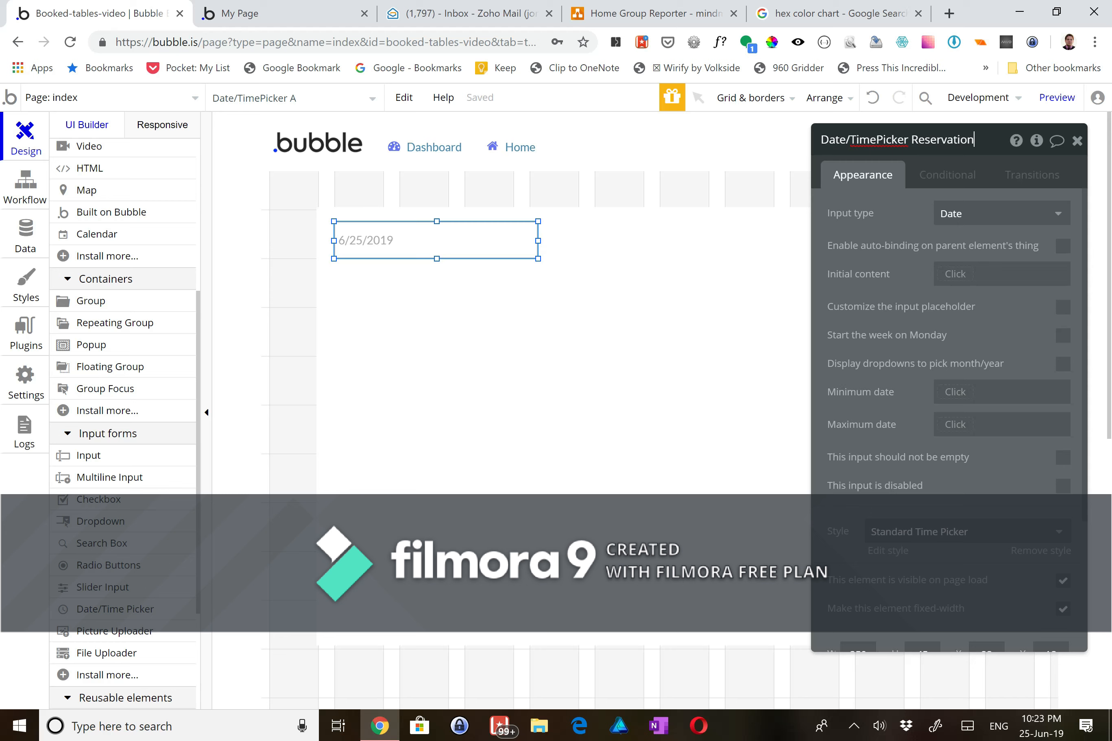
click(642, 353)
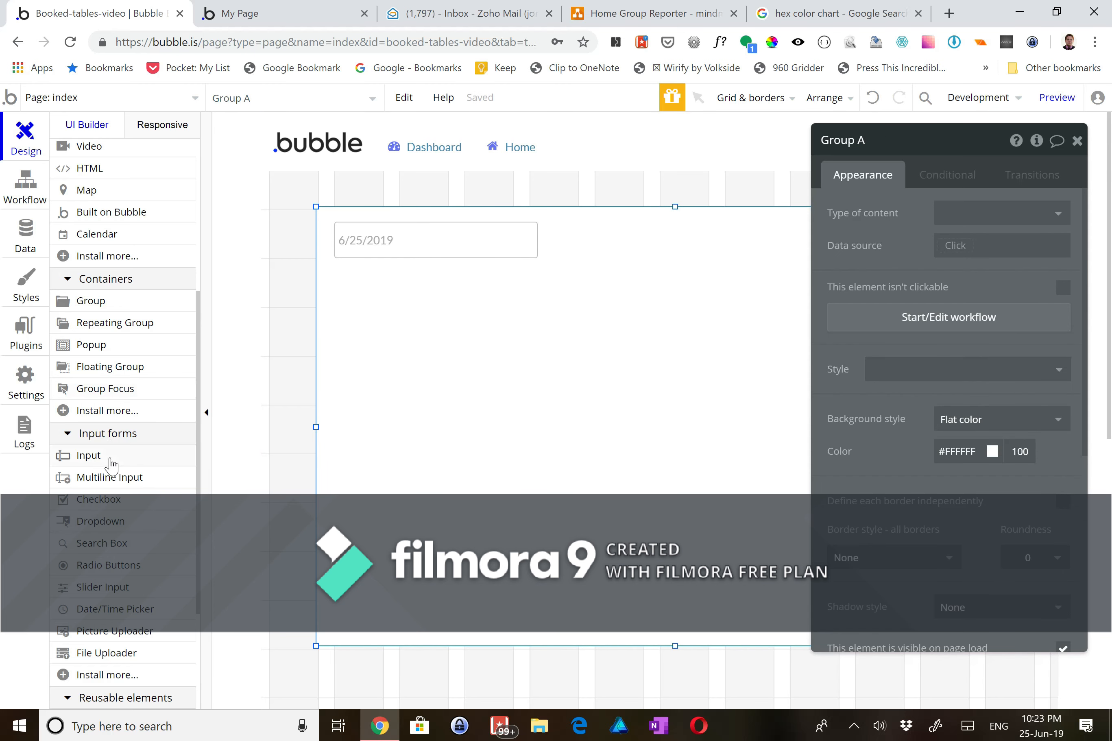
- Add a dropdown just under the date input and name it Dropdown Times
scroll(111, 465, down, 1)
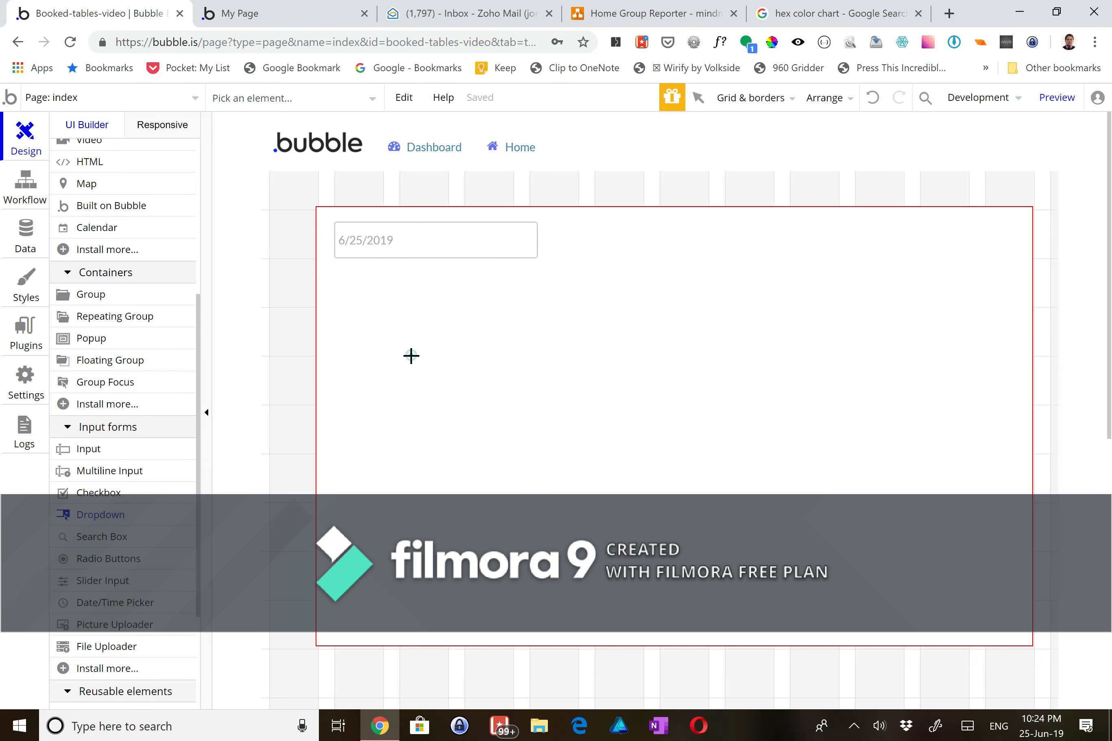
click(411, 355)
drag(438, 375, 361, 290)
click(908, 146)
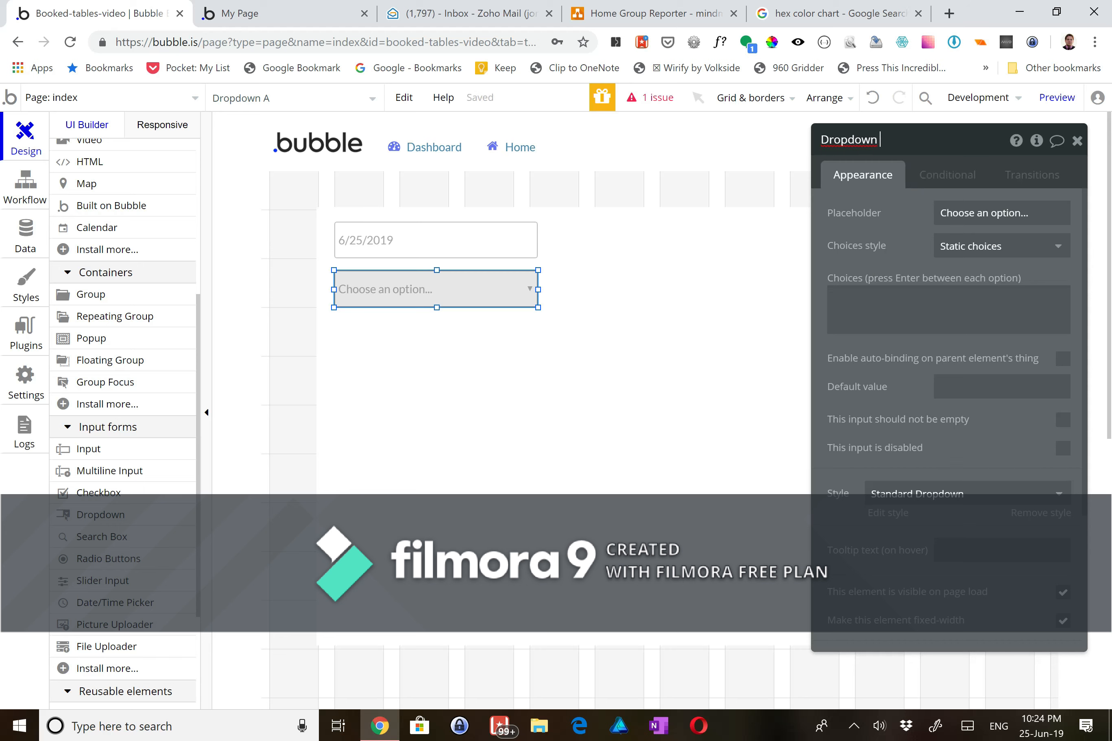
text(Times)
key(Tab)
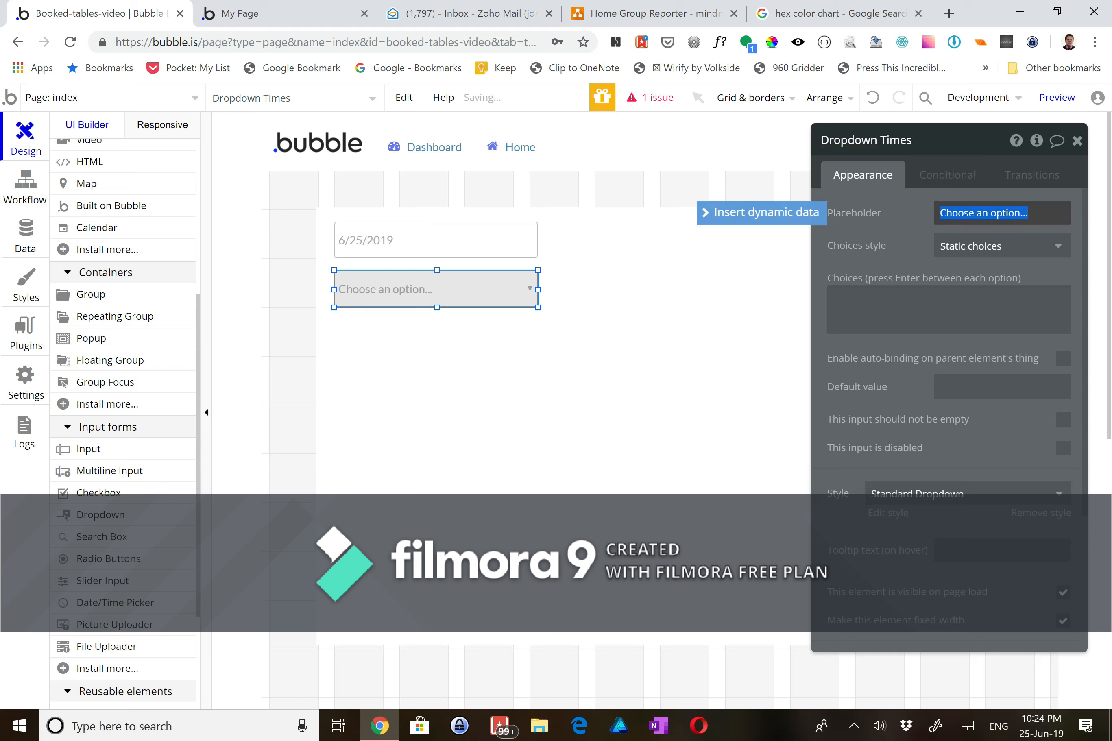
- Give the dropdown dynamic choices of type Reservable Time, sourced from a database search
click(927, 241)
click(957, 254)
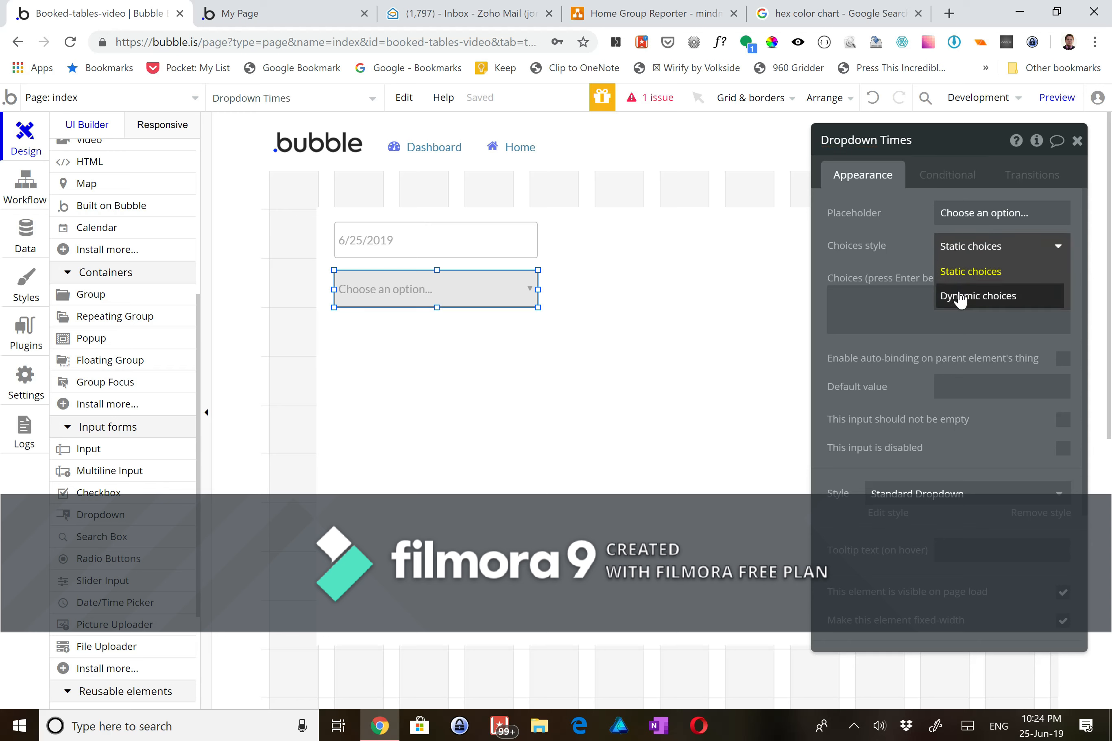
click(960, 299)
click(963, 289)
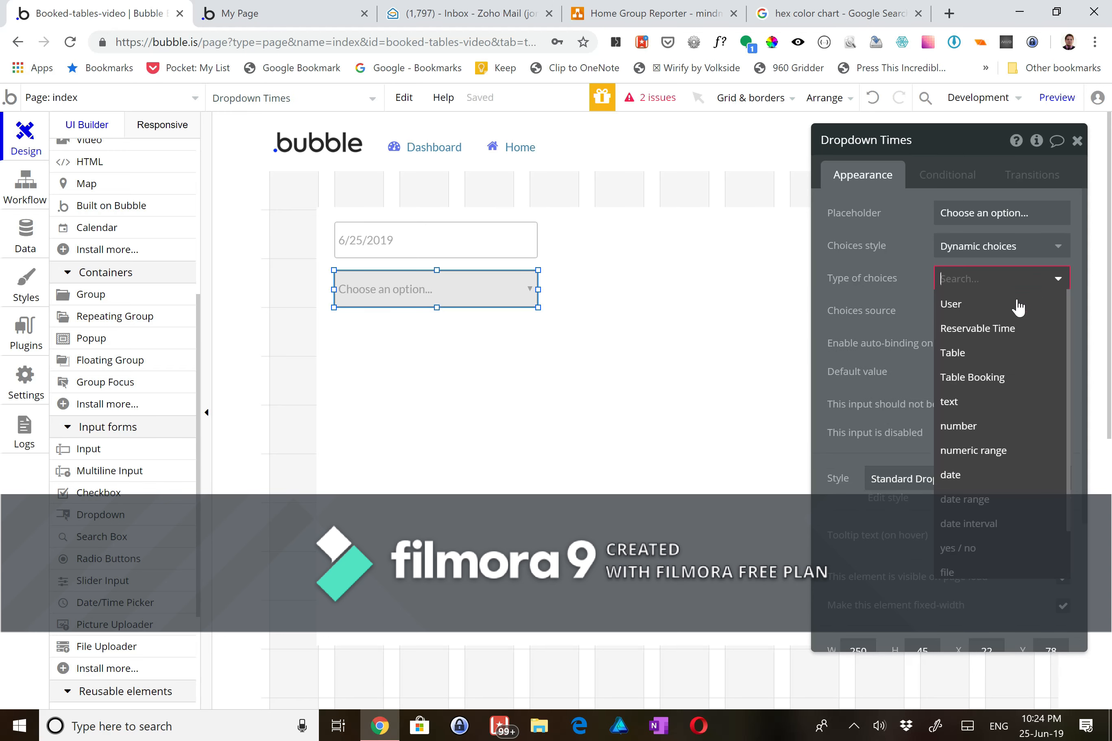
click(990, 327)
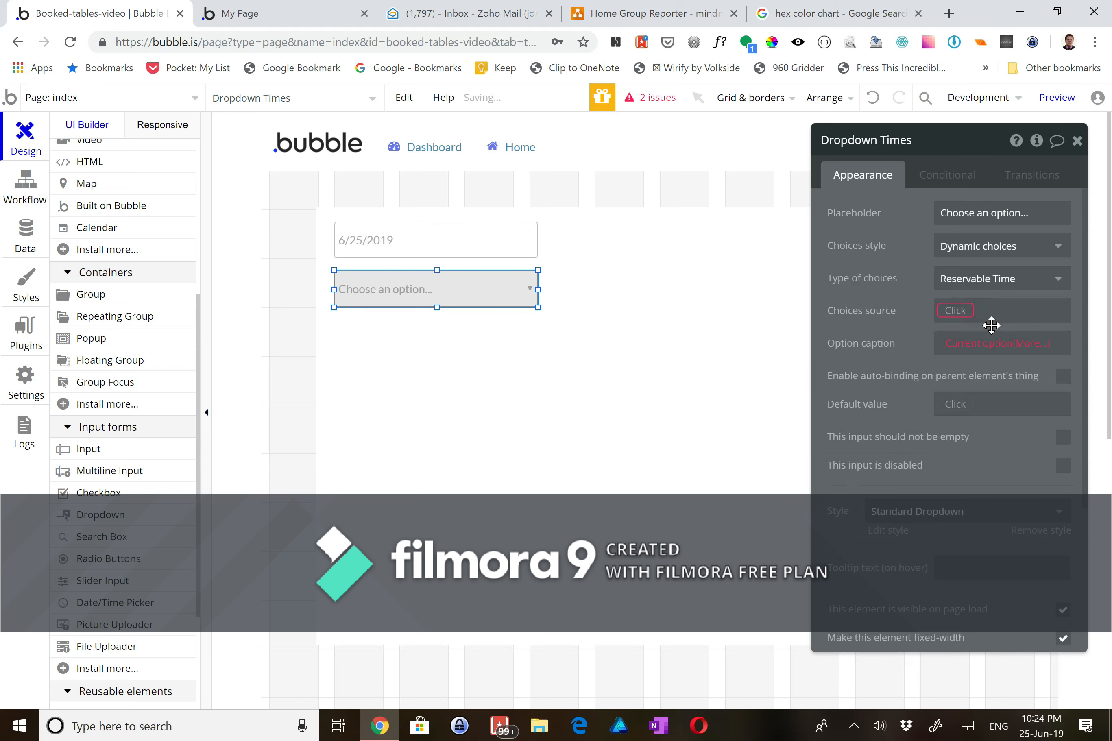
click(957, 312)
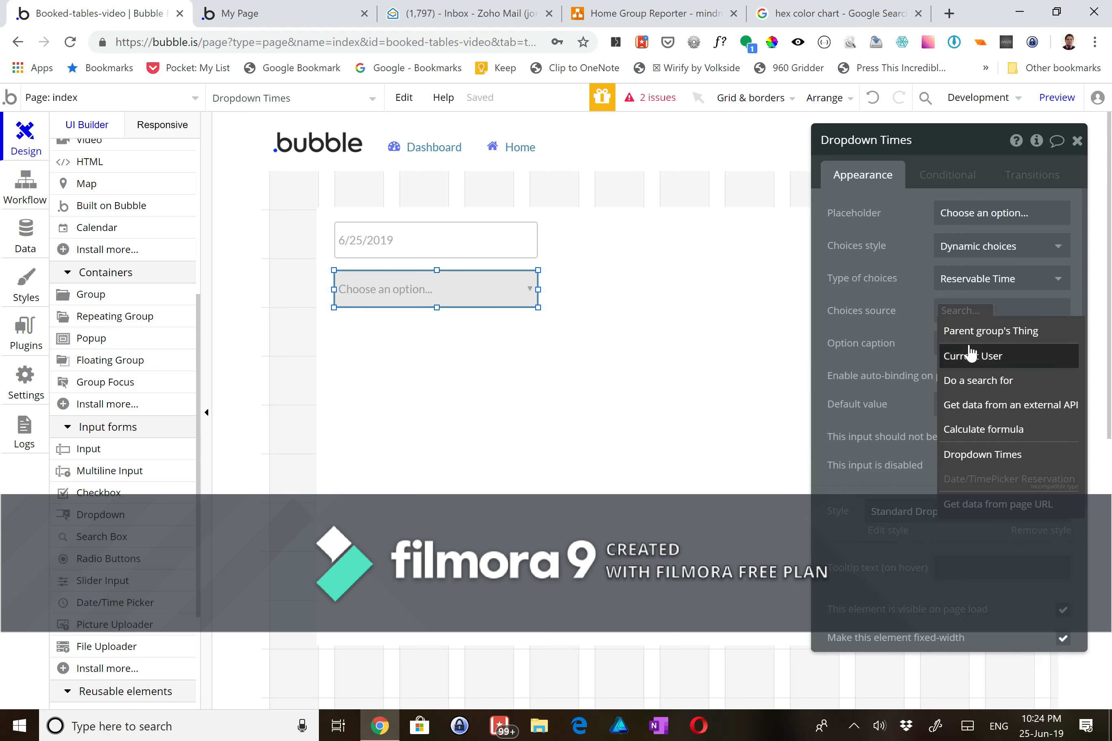
click(970, 381)
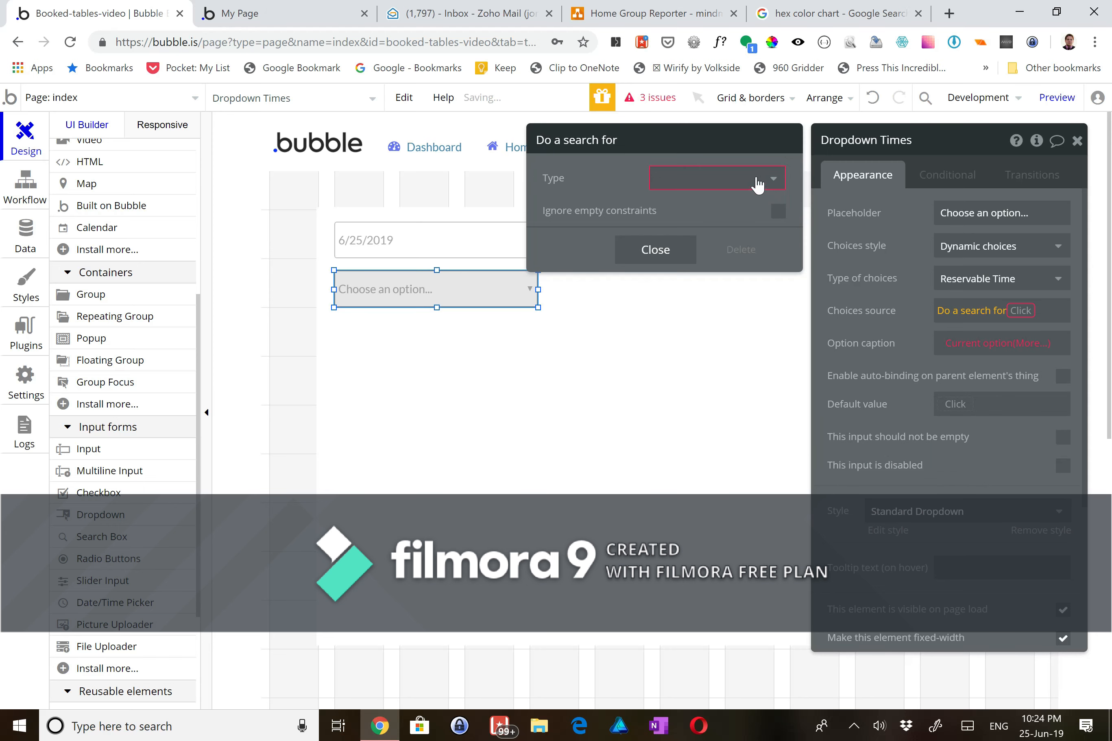
- Search all Reservable Times sorted by Available Time, ascending
click(758, 186)
click(735, 234)
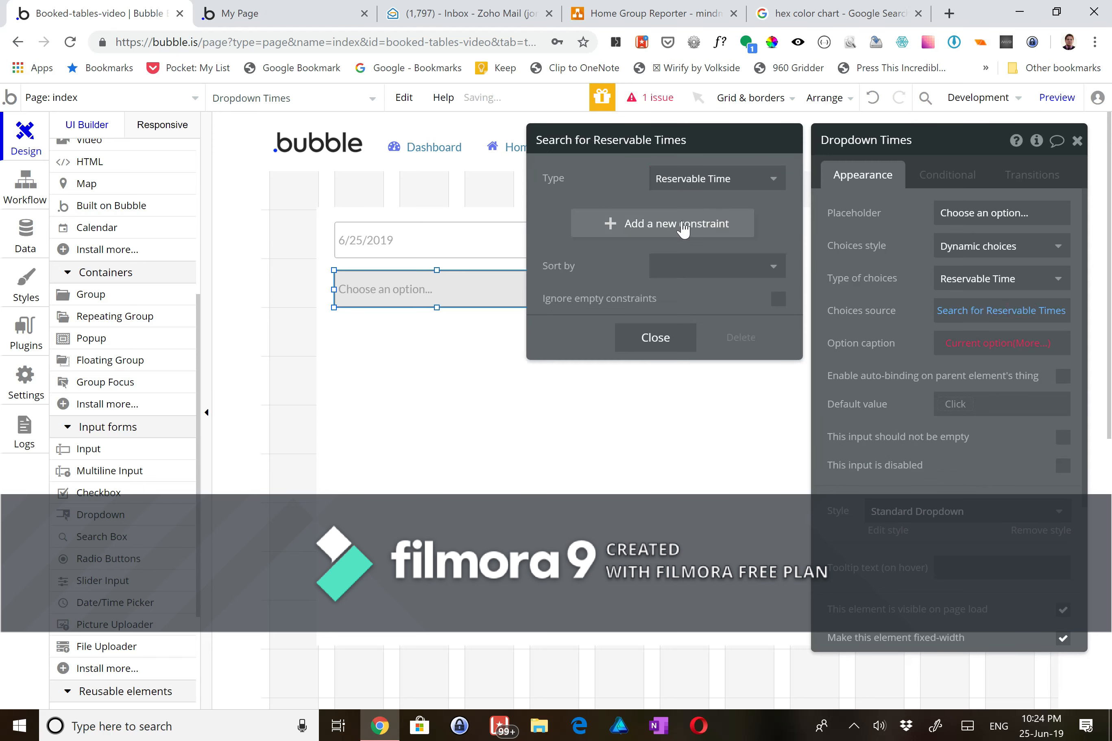
click(664, 270)
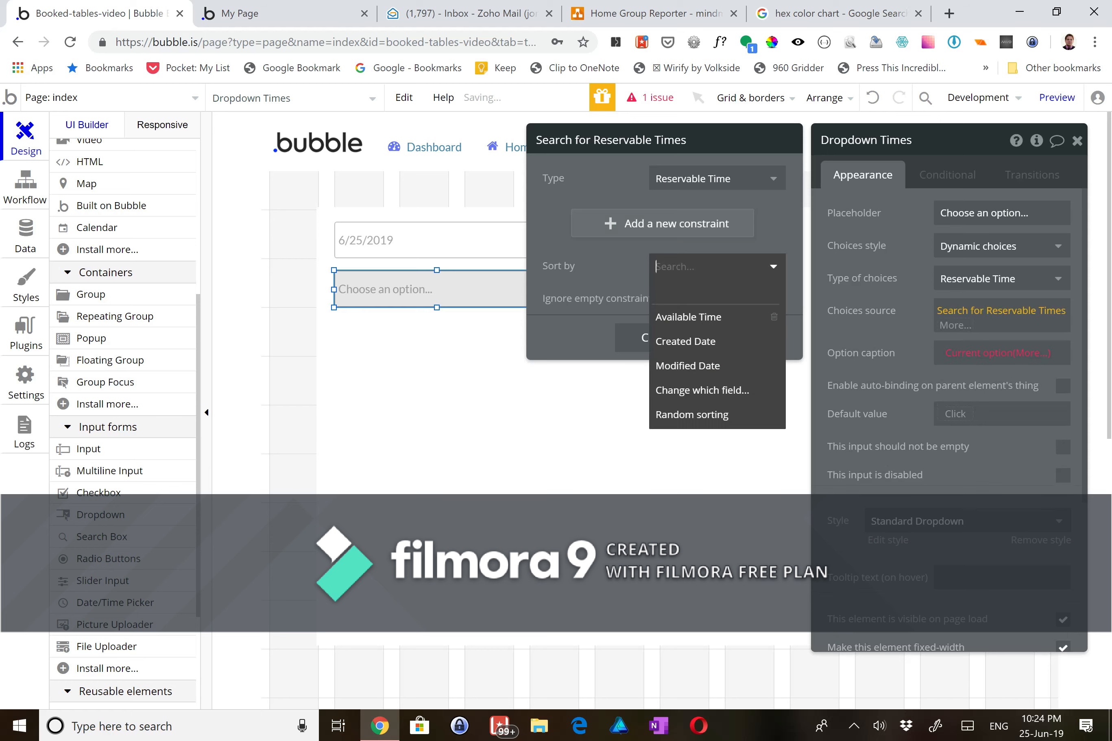
click(665, 318)
click(658, 308)
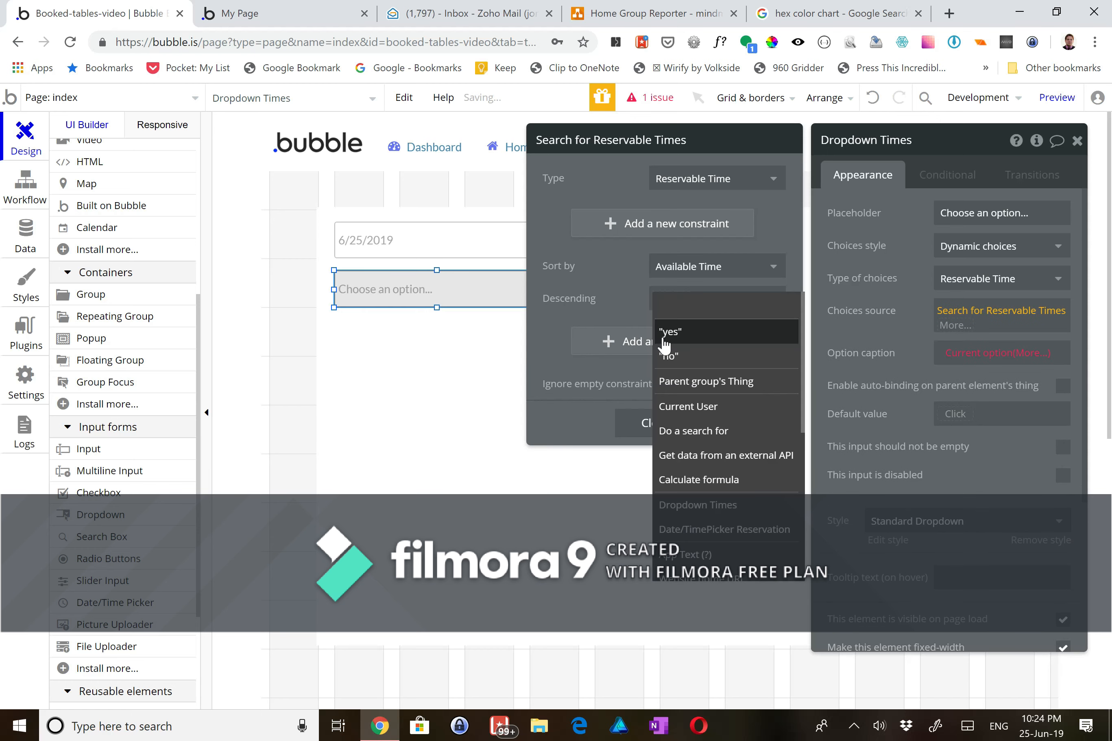
click(665, 355)
click(656, 422)
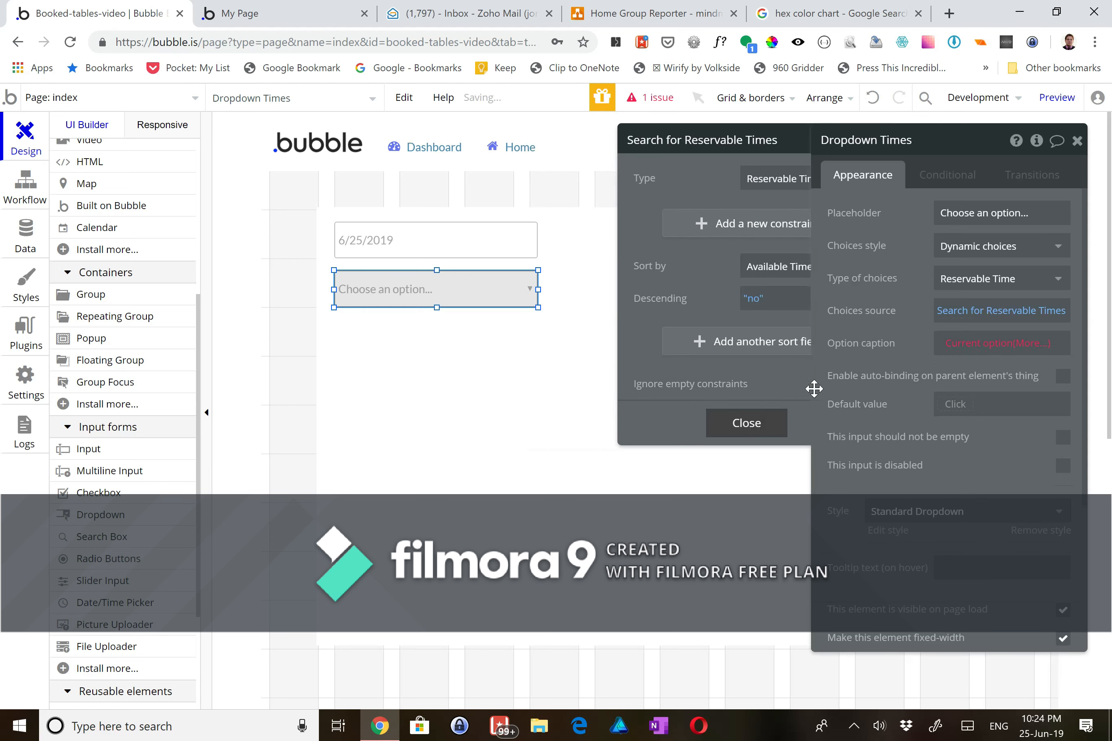
- Caption each option with Current option's Available Time
click(960, 346)
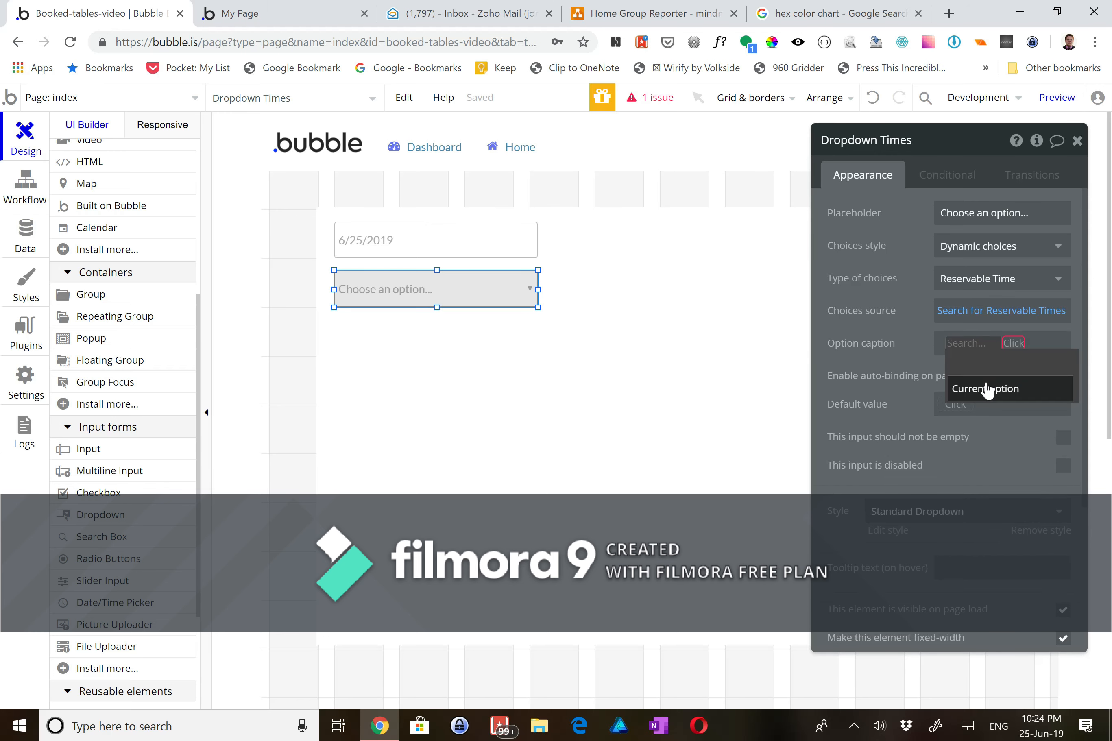
click(988, 389)
click(984, 379)
click(489, 346)
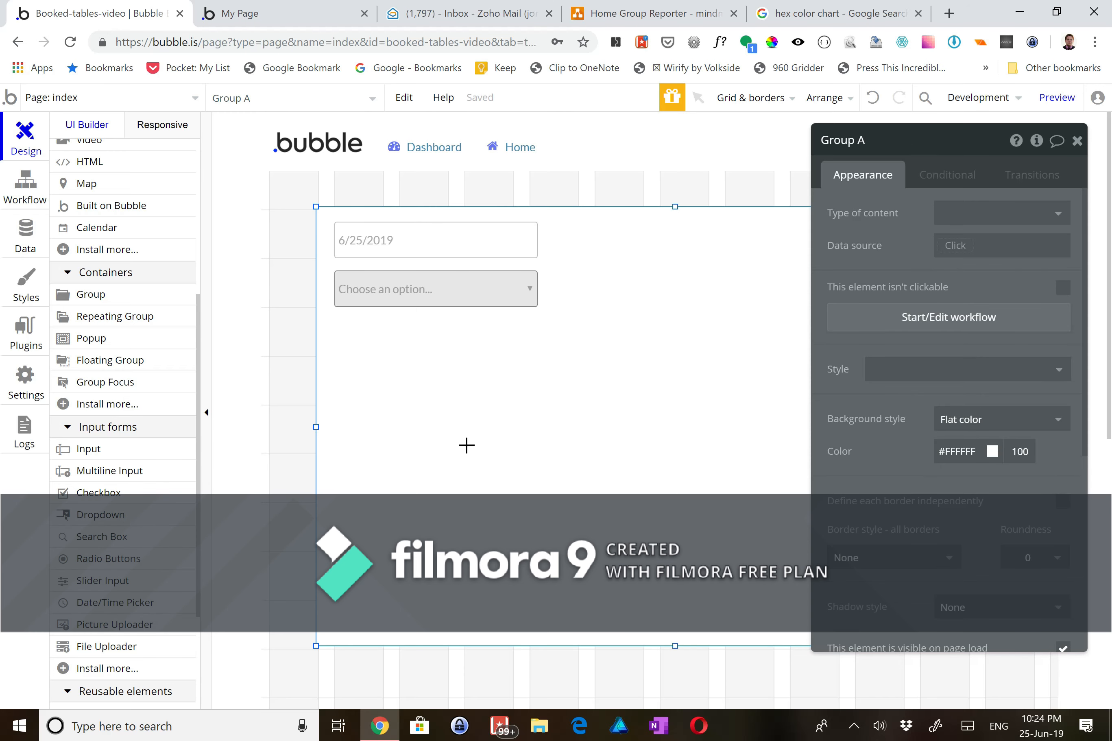
- Place a new dropdown beside the first, name it Dropdown Tables, and give it dynamic Table choices
click(574, 387)
drag(606, 395, 573, 290)
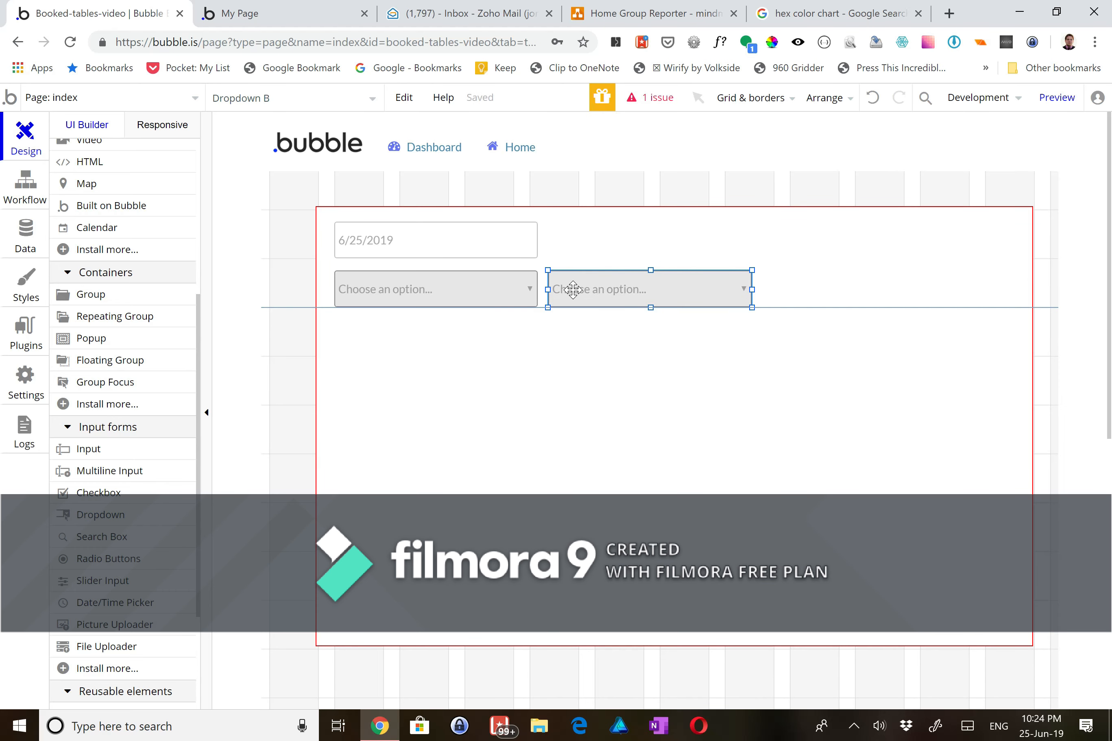
click(903, 144)
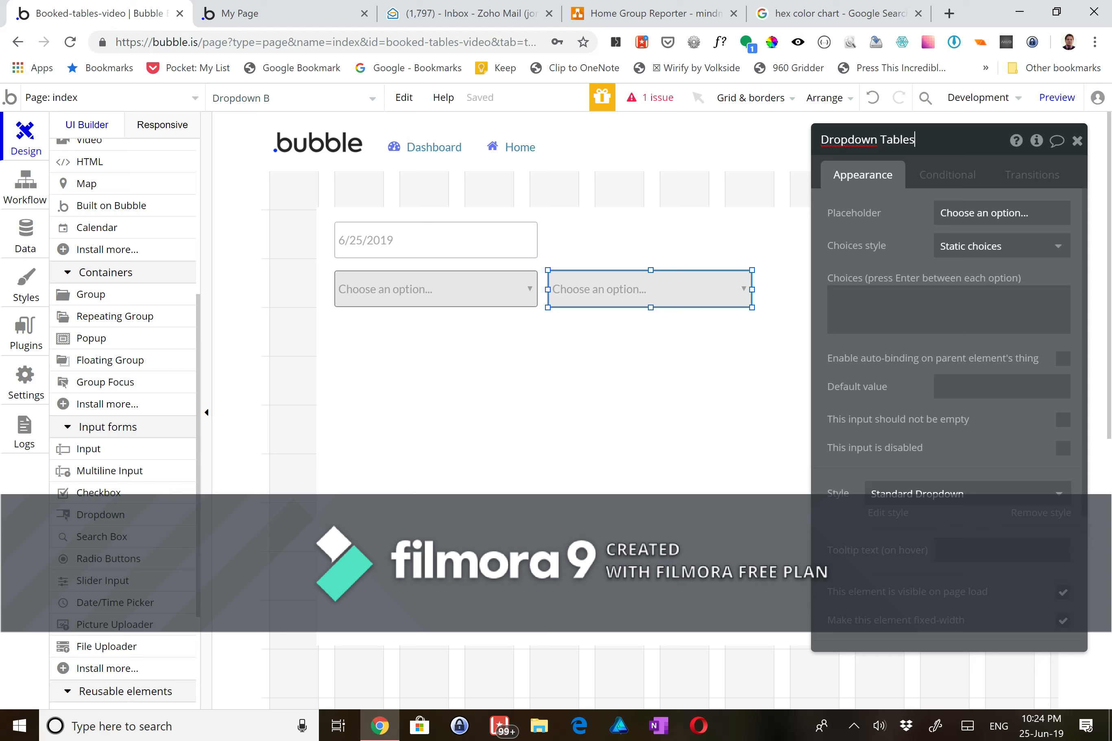
click(958, 252)
click(965, 297)
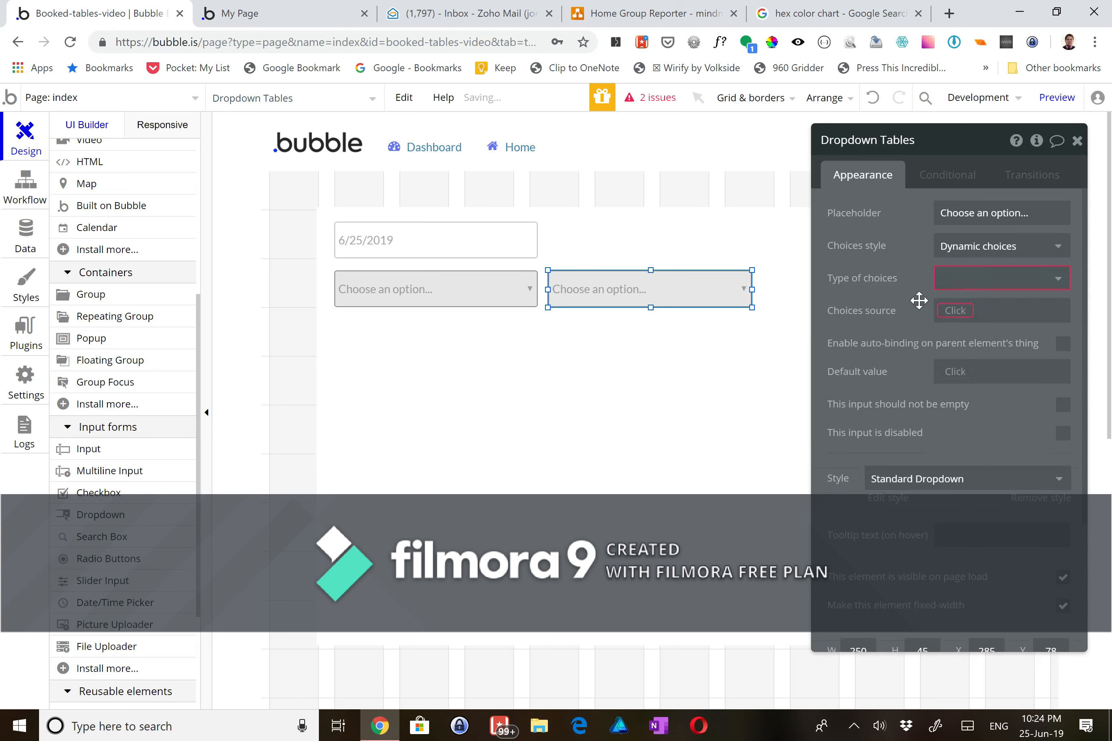
click(965, 281)
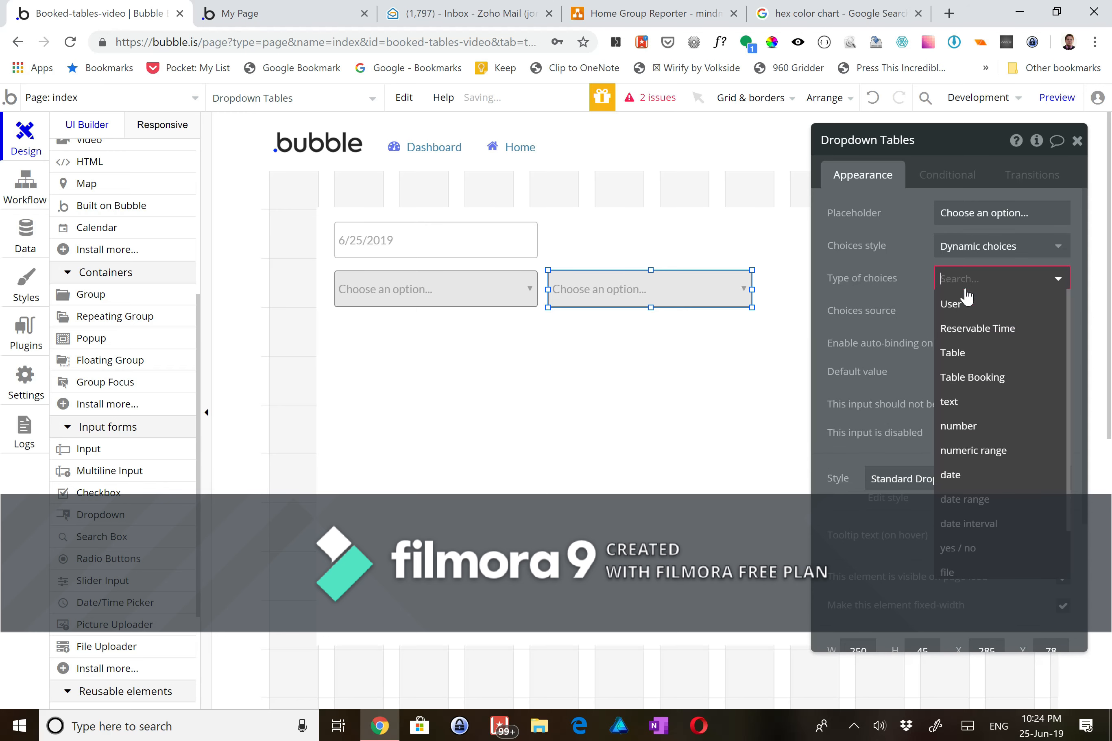
click(966, 357)
- Source its choices from a search for Tables sorted by Name ascending
click(953, 316)
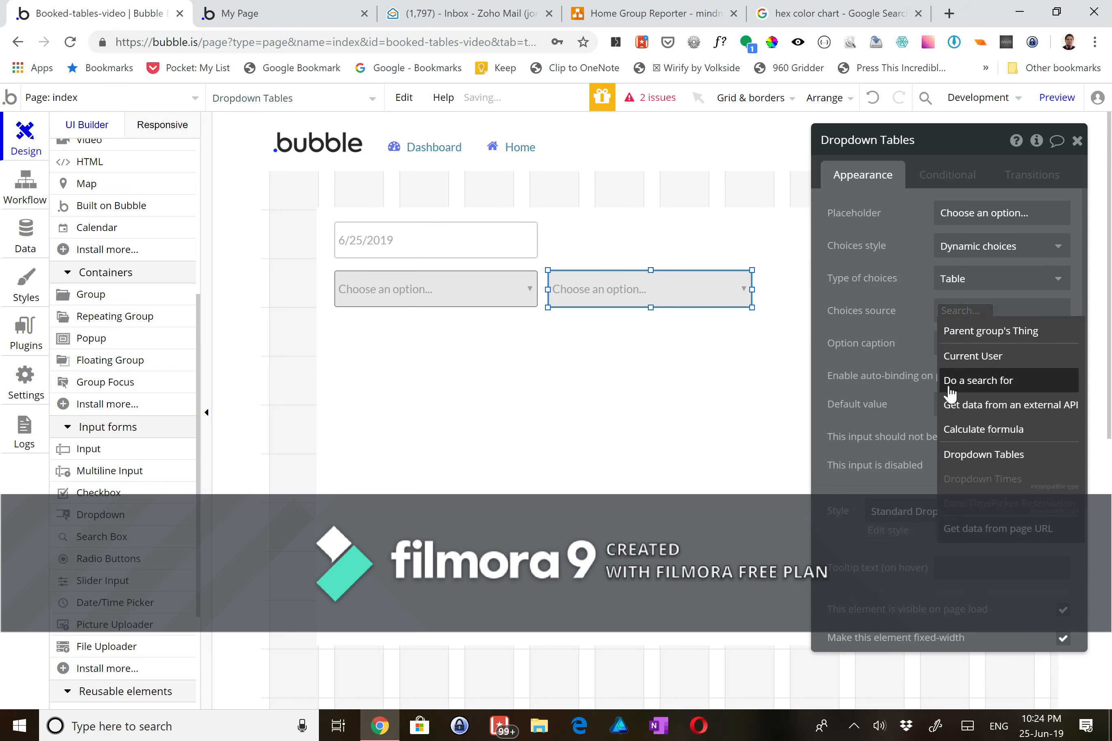
click(949, 383)
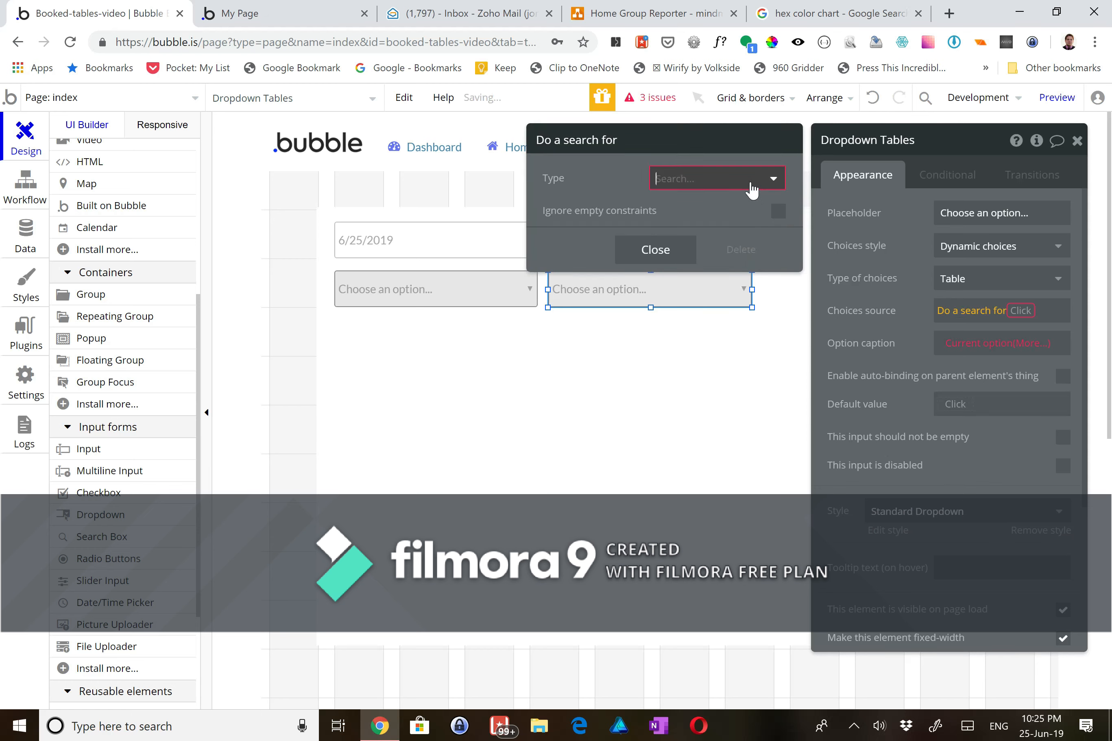
click(712, 256)
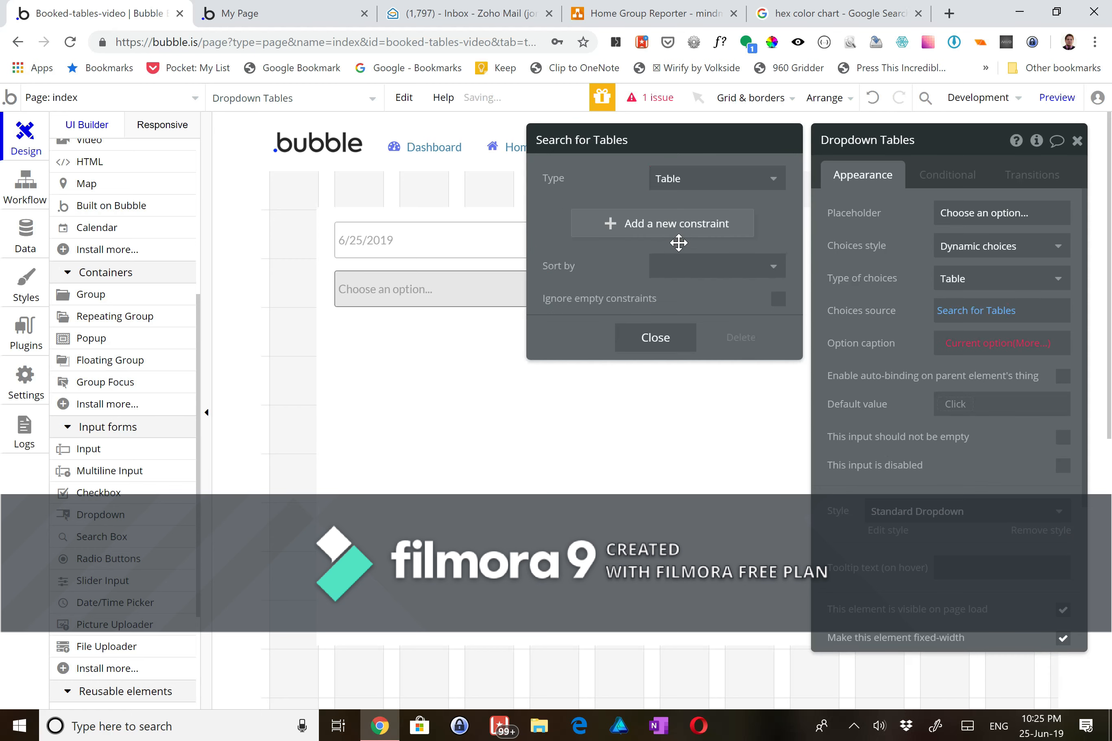
click(656, 267)
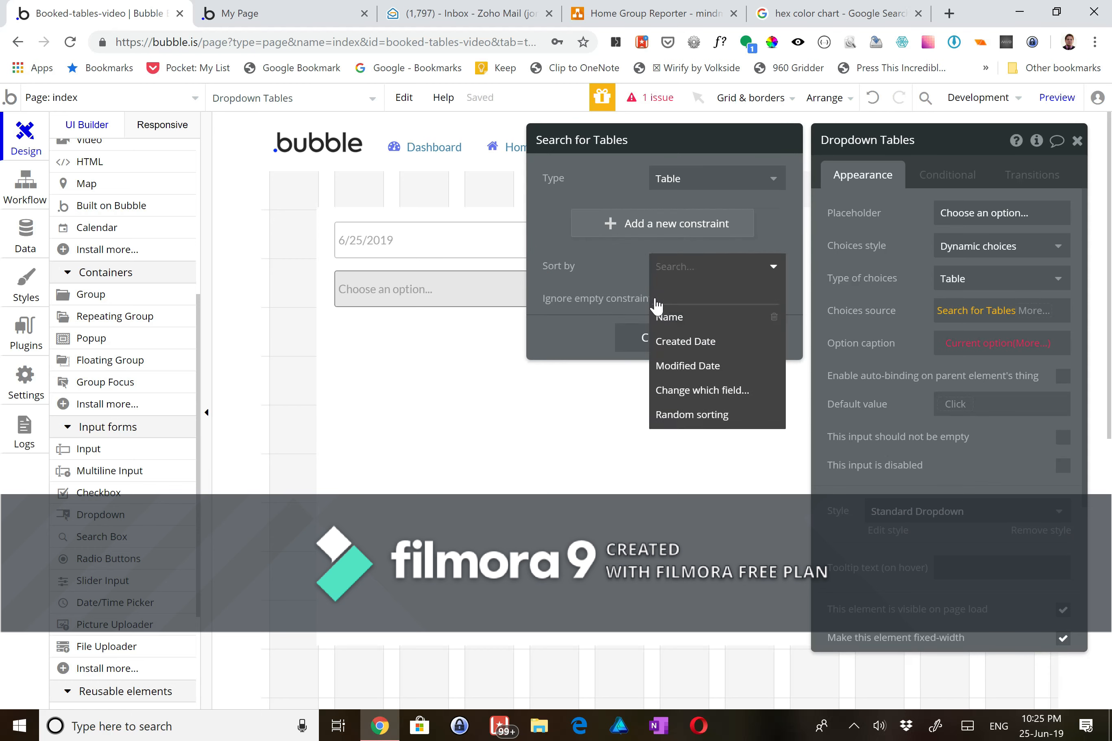
click(663, 311)
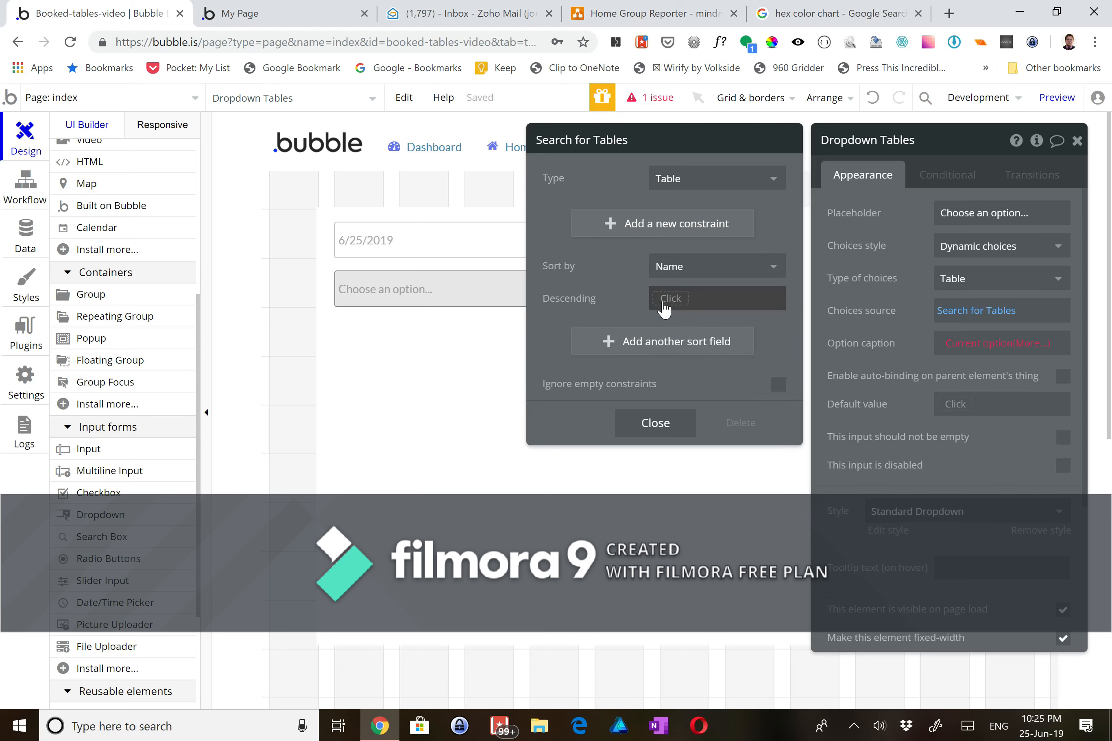
click(664, 298)
click(666, 357)
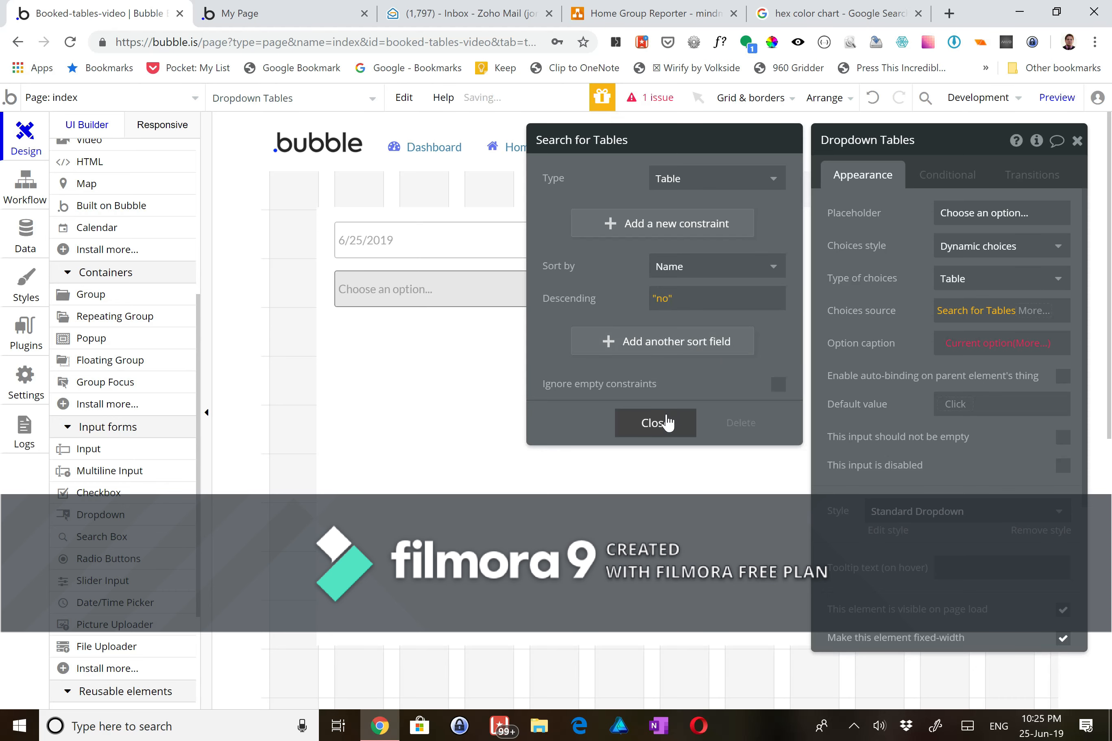
click(668, 425)
click(684, 478)
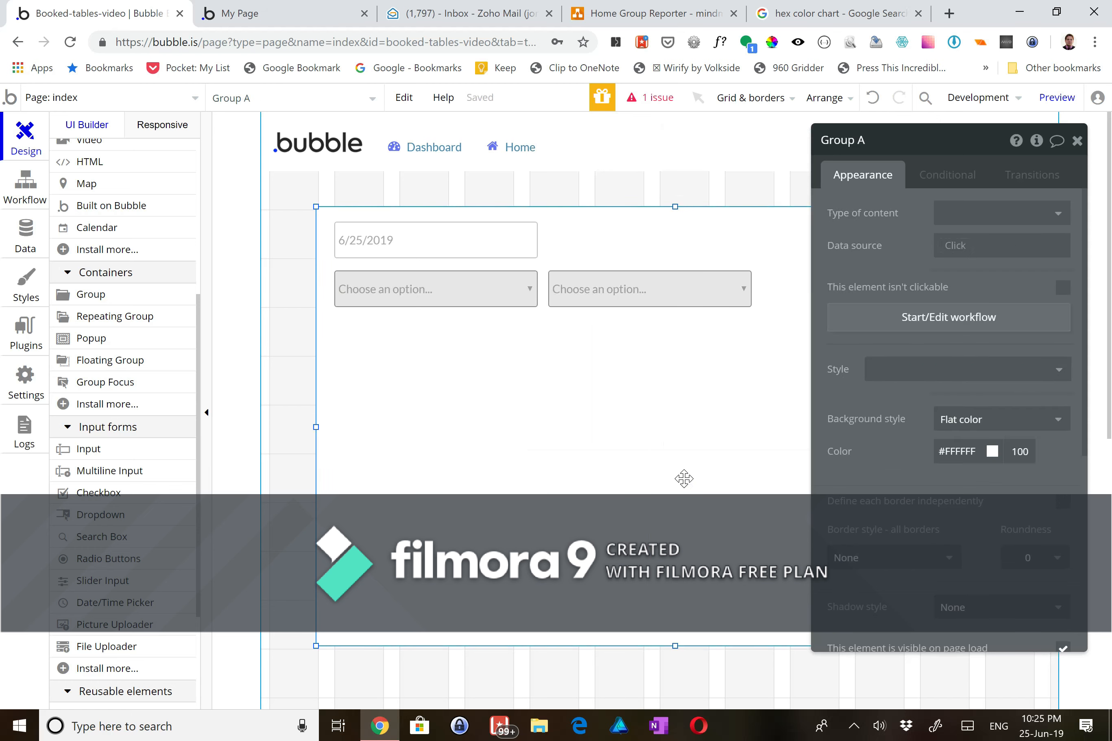
- Move the date picker after the two dropdowns and add a text input at the form's top-left
click(1076, 141)
drag(515, 244, 942, 301)
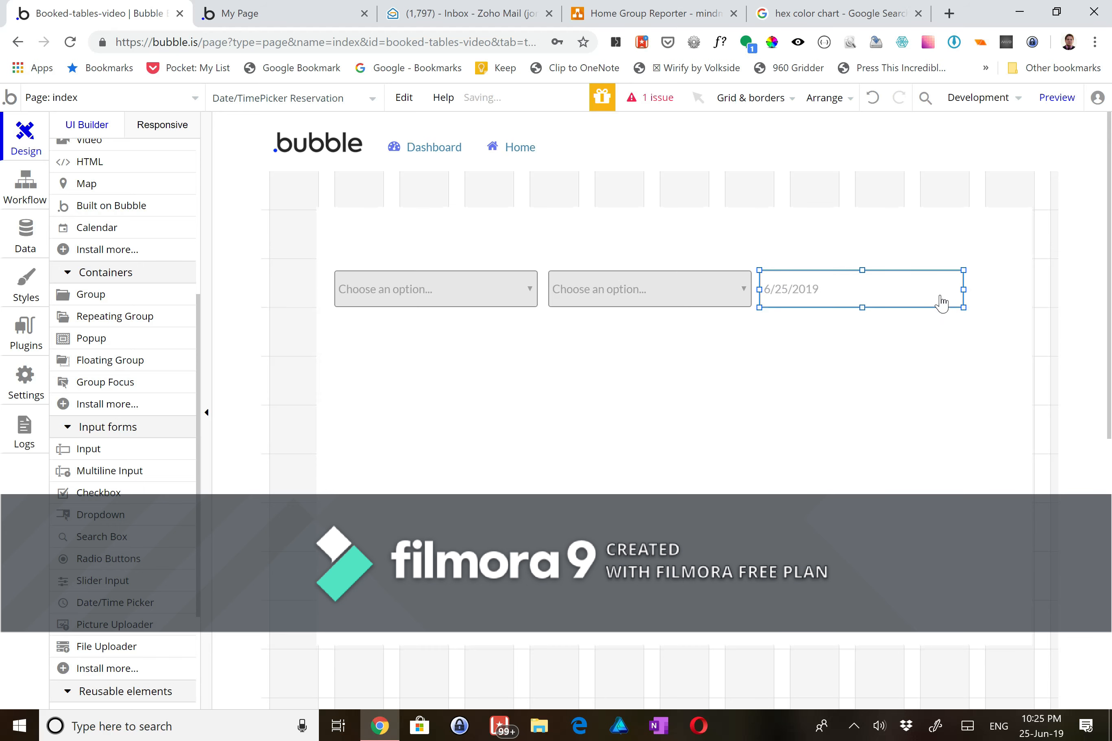
click(106, 450)
click(382, 230)
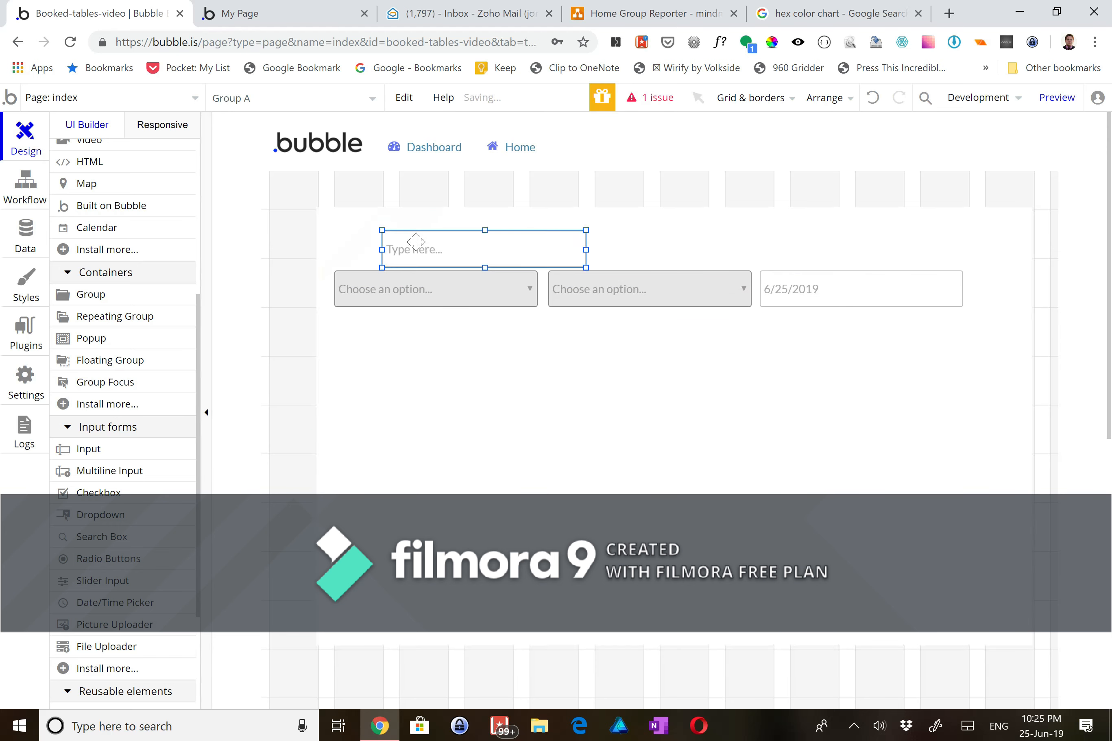
drag(416, 241, 371, 233)
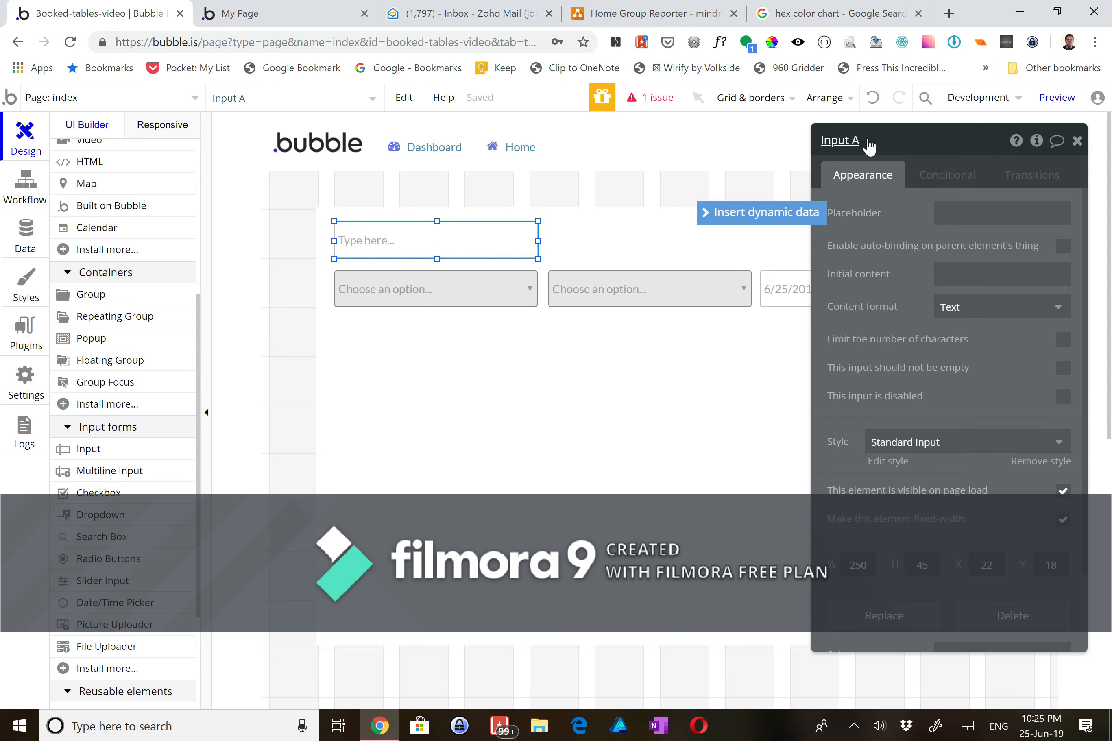
- Name the input Input Customer Name, set placeholder 'Your Name', and widen it to 780px
click(859, 140)
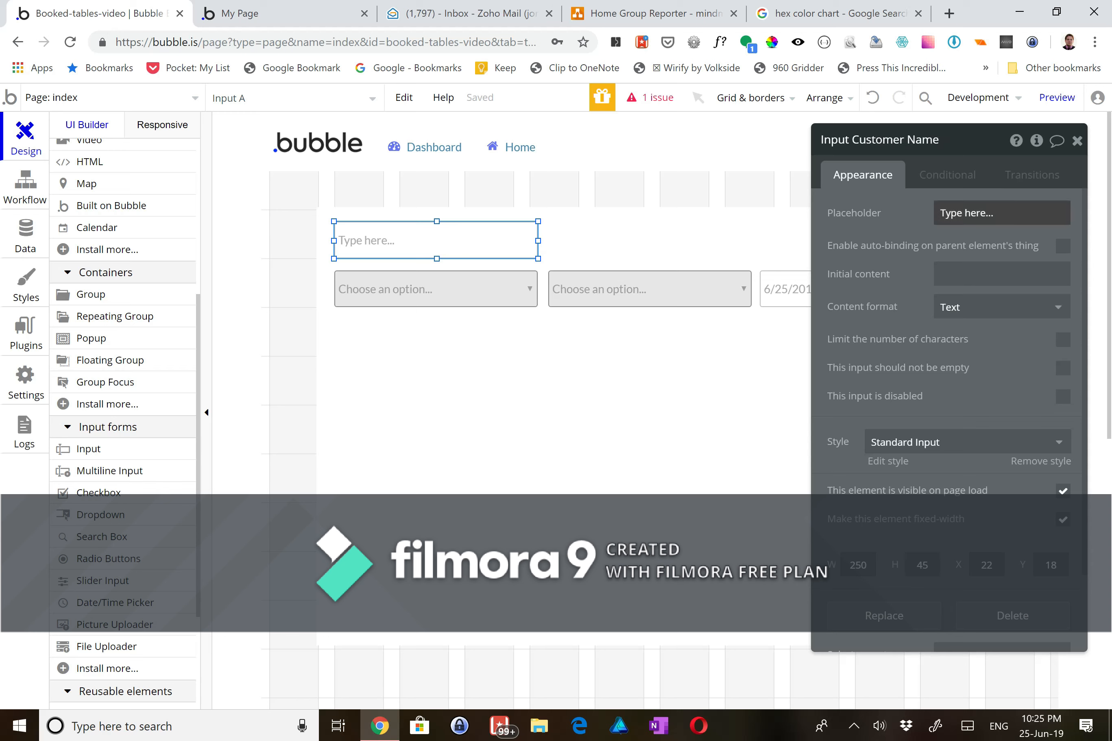
click(986, 213)
text(Your Name)
click(607, 428)
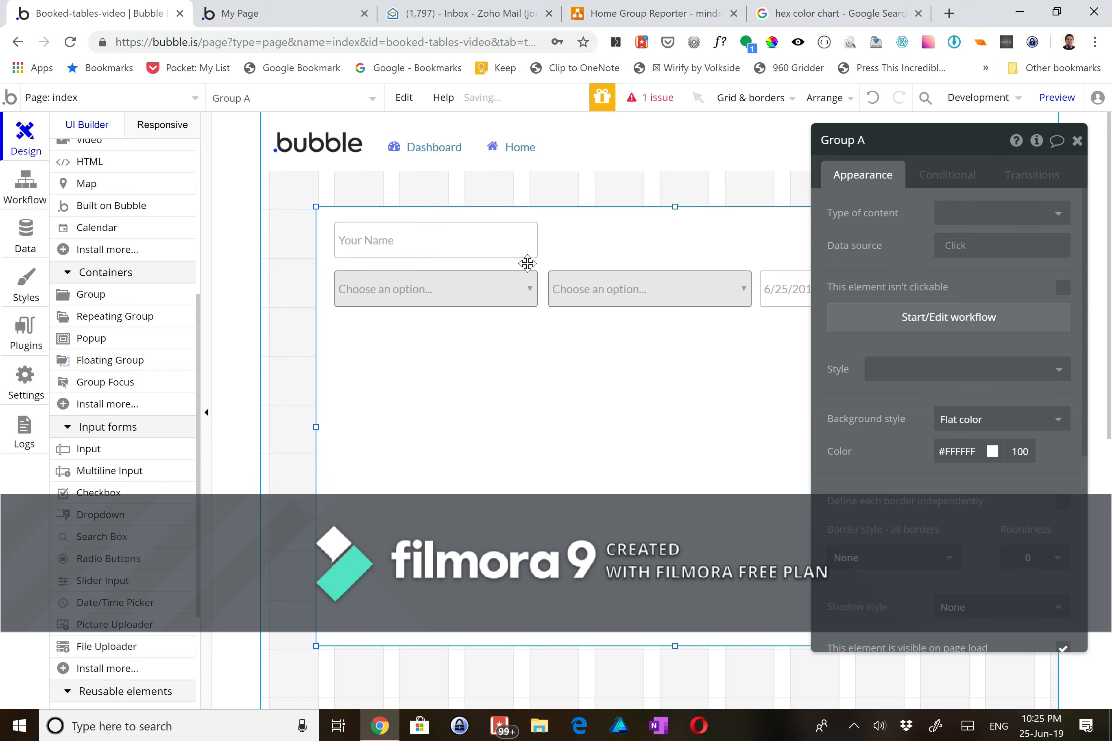
click(514, 246)
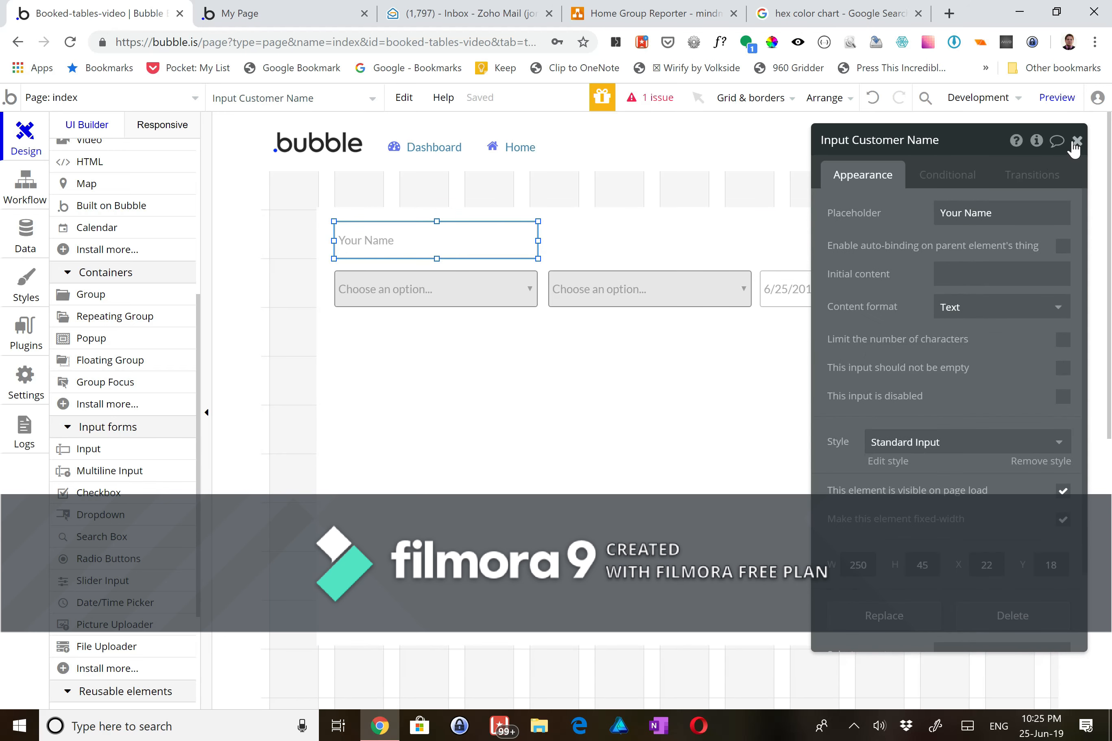
click(1077, 140)
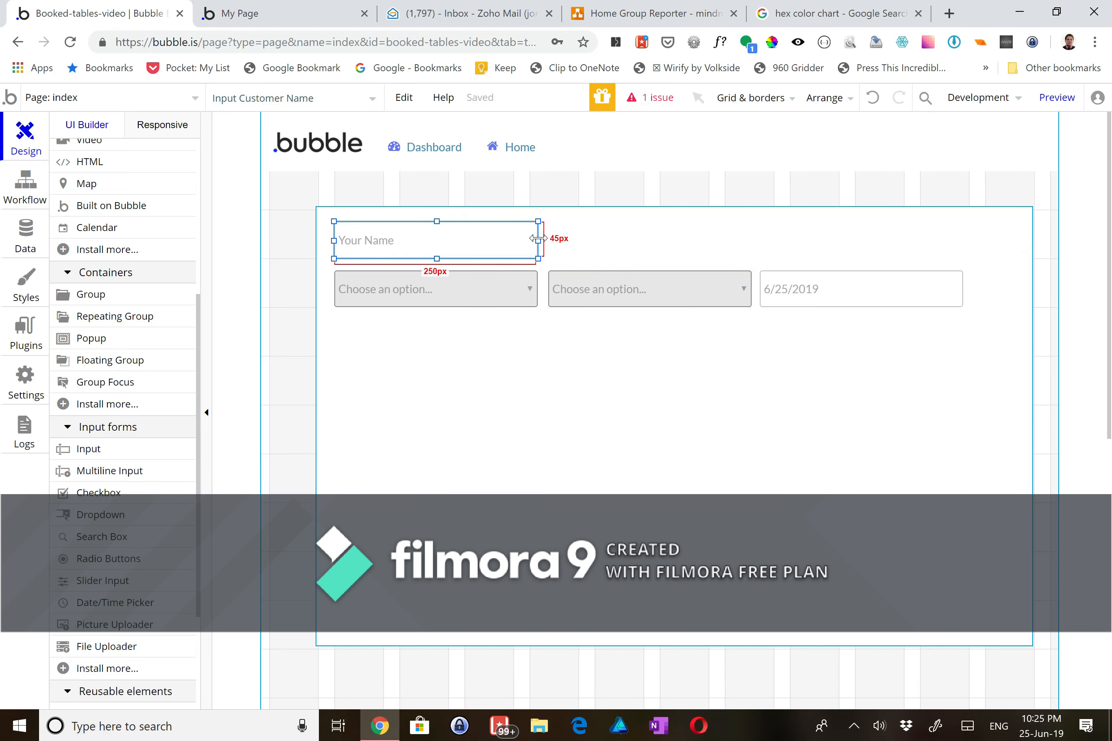
drag(539, 241, 969, 240)
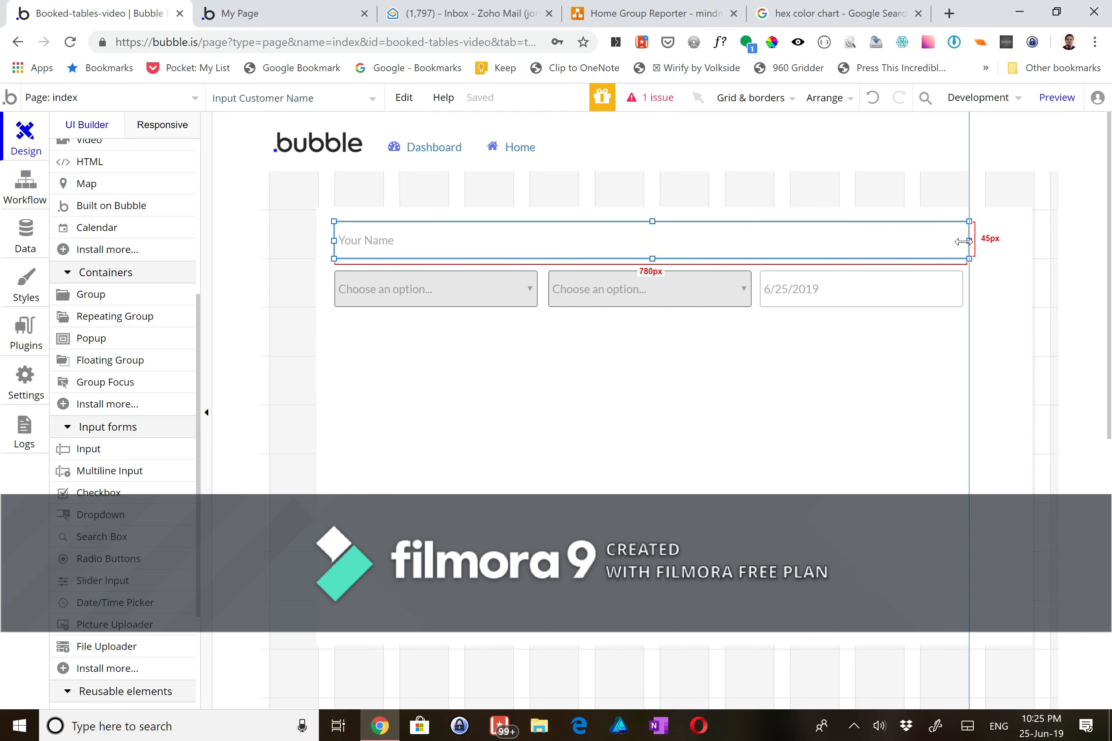
click(556, 344)
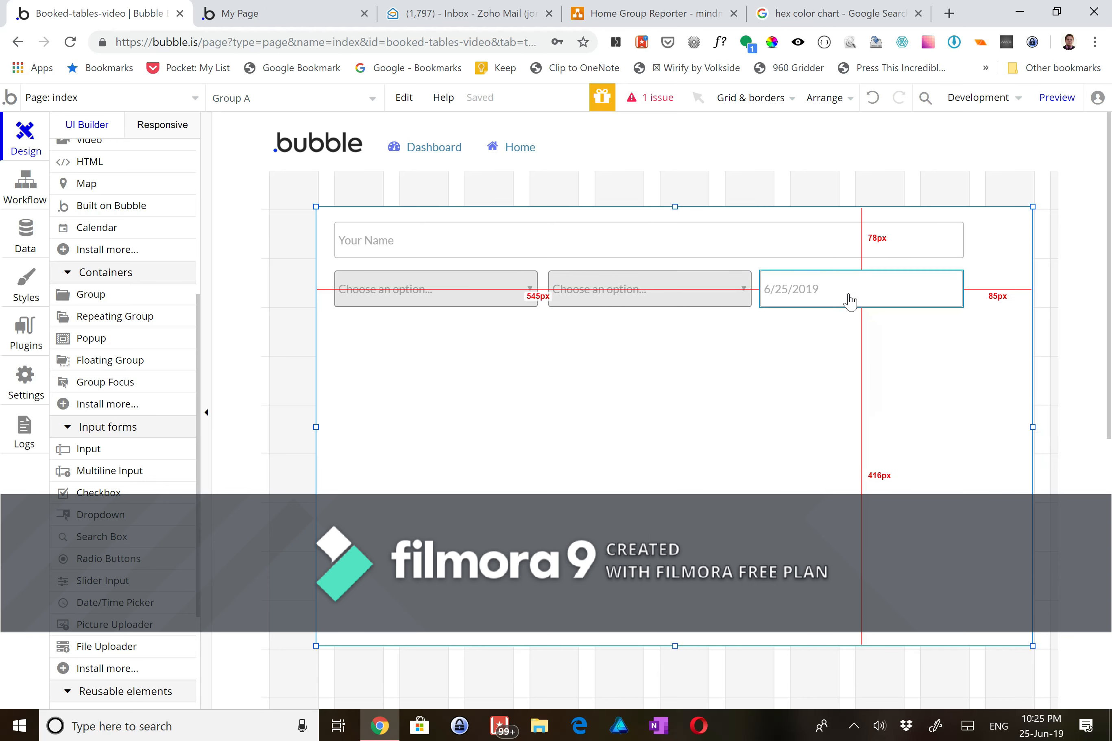
- Add a button under the date picker in Group A and label it Reserve Table
scroll(99, 433, down, 5)
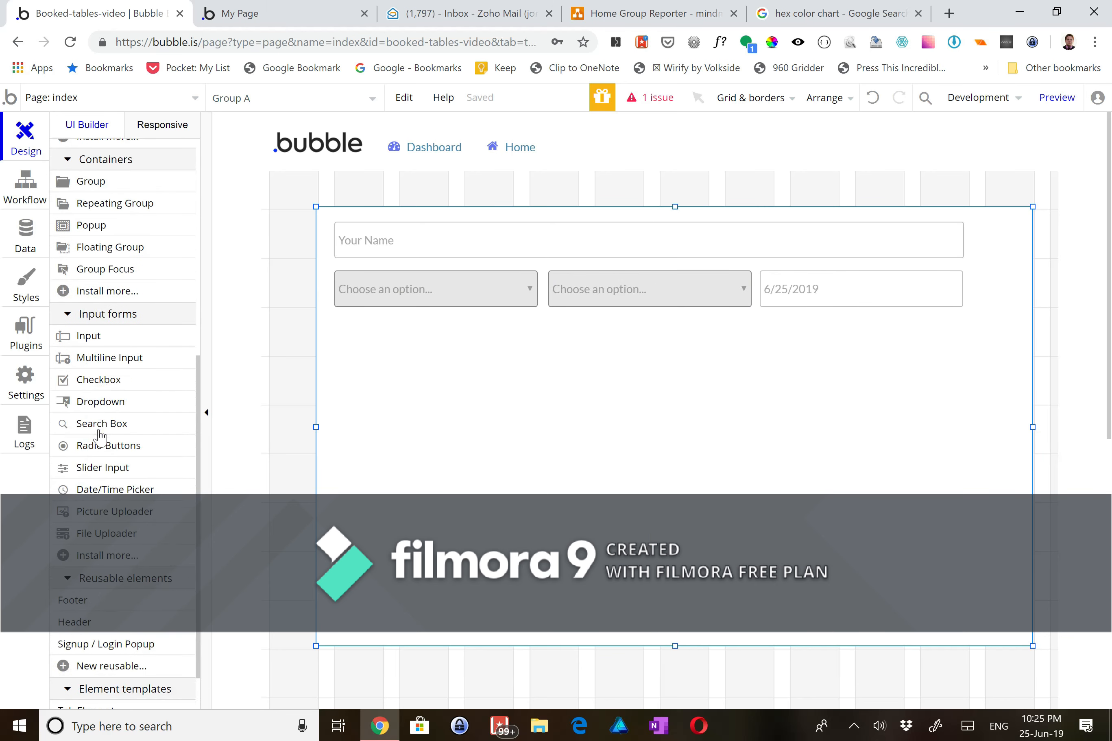
scroll(96, 430, up, 1)
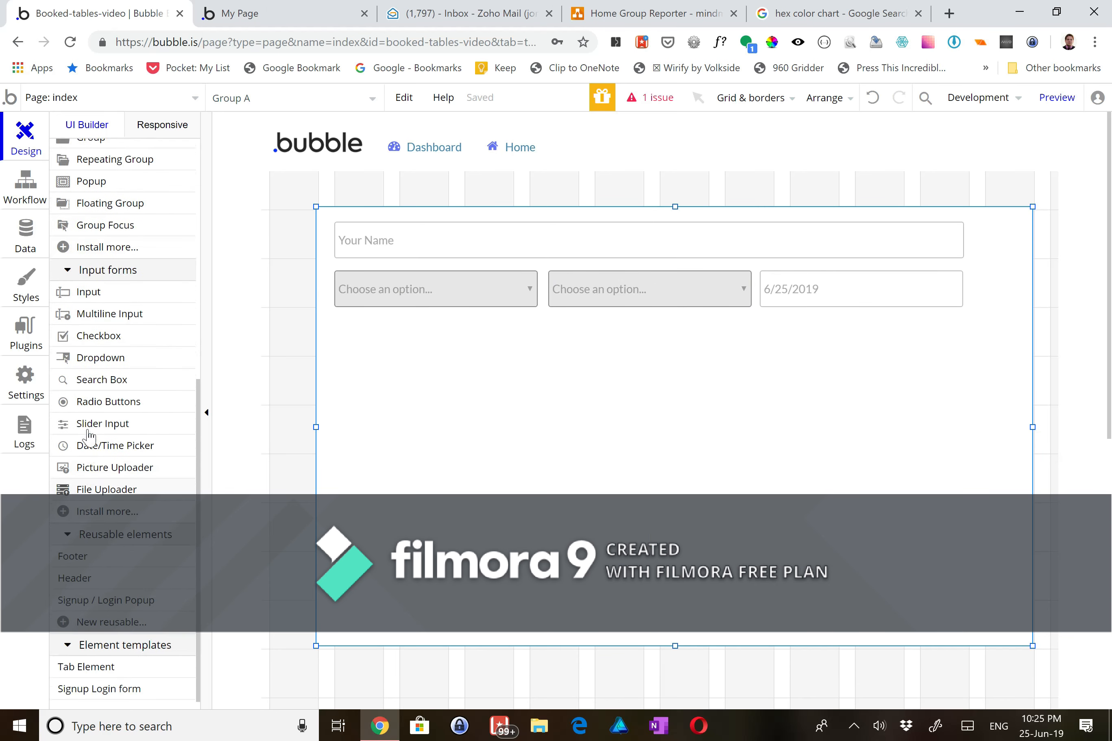
scroll(111, 392, up, 7)
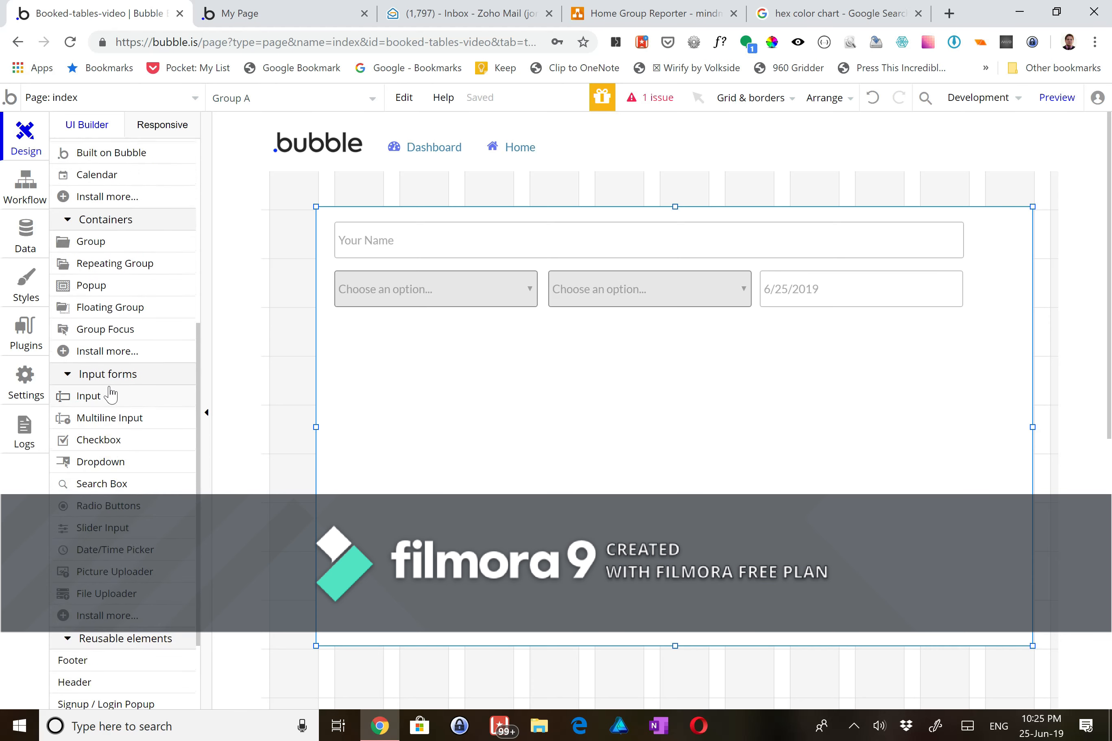
click(111, 246)
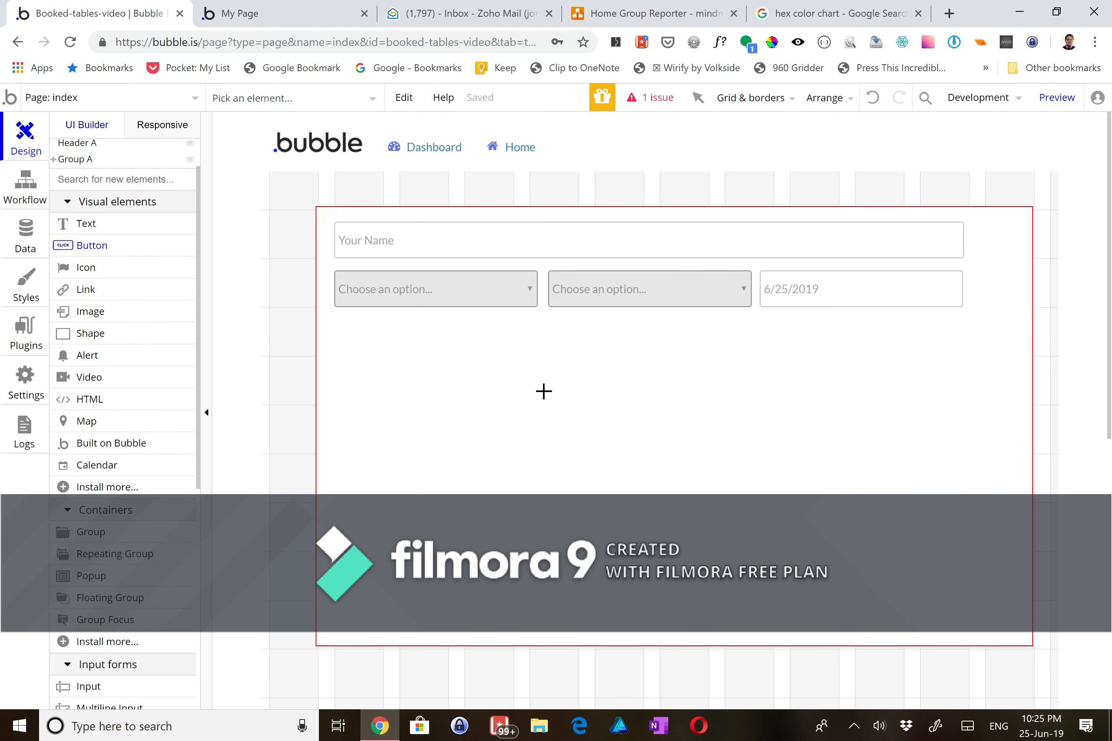
click(603, 408)
drag(603, 407, 899, 343)
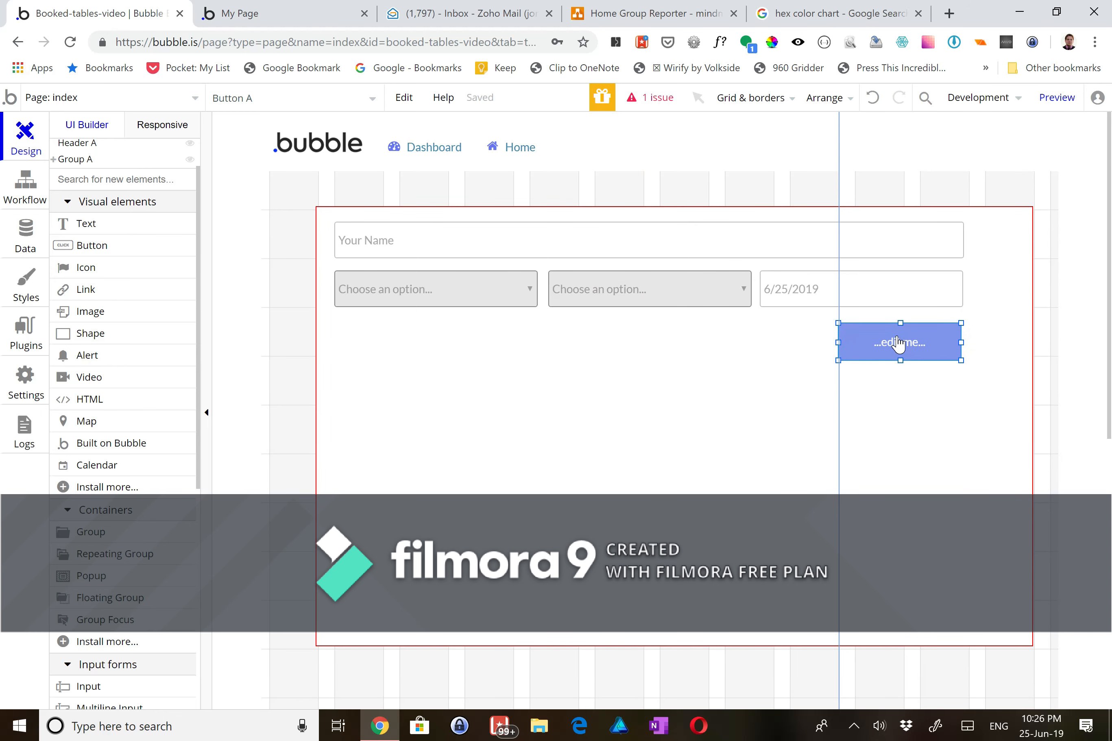
double_click(899, 343)
click(676, 213)
click(676, 213)
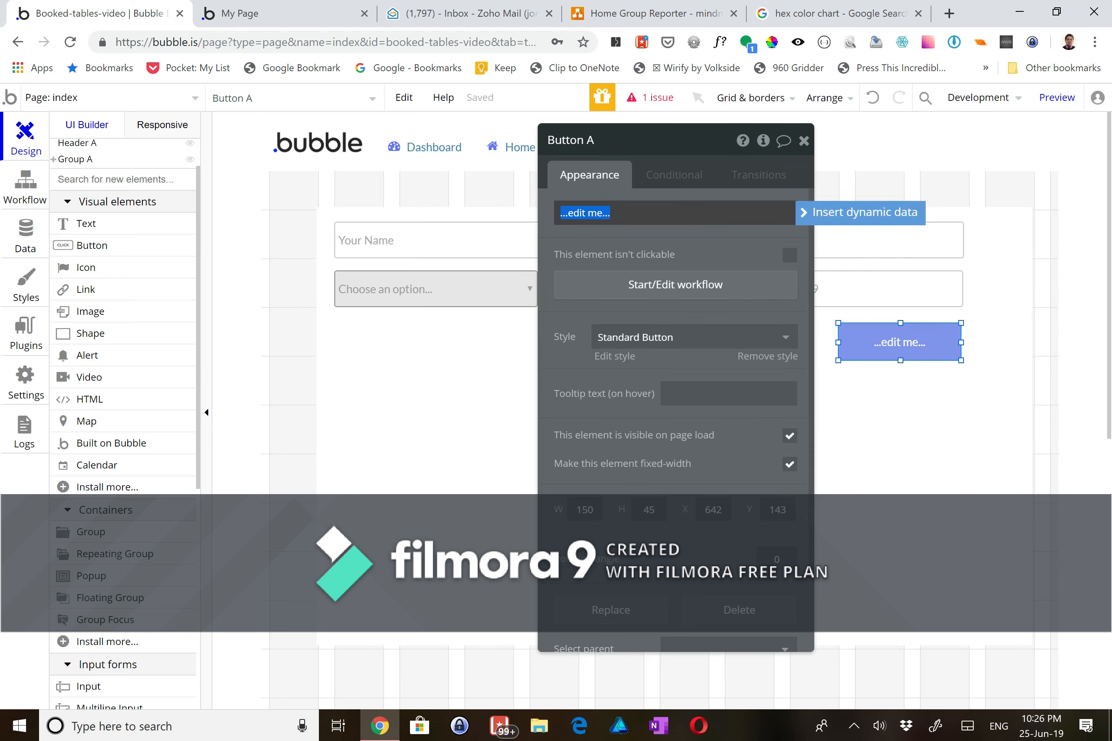
text(S)
text(eserve Table)
- Resize the form group to end just below the button and be 812px wide
click(625, 137)
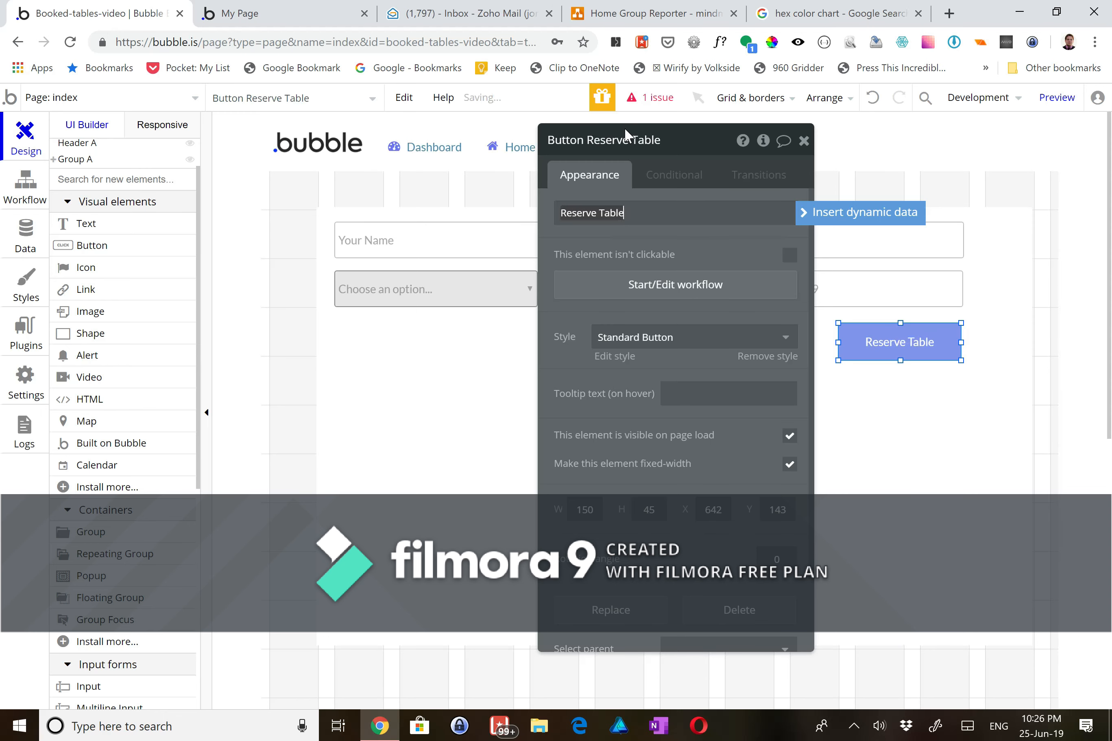
click(410, 449)
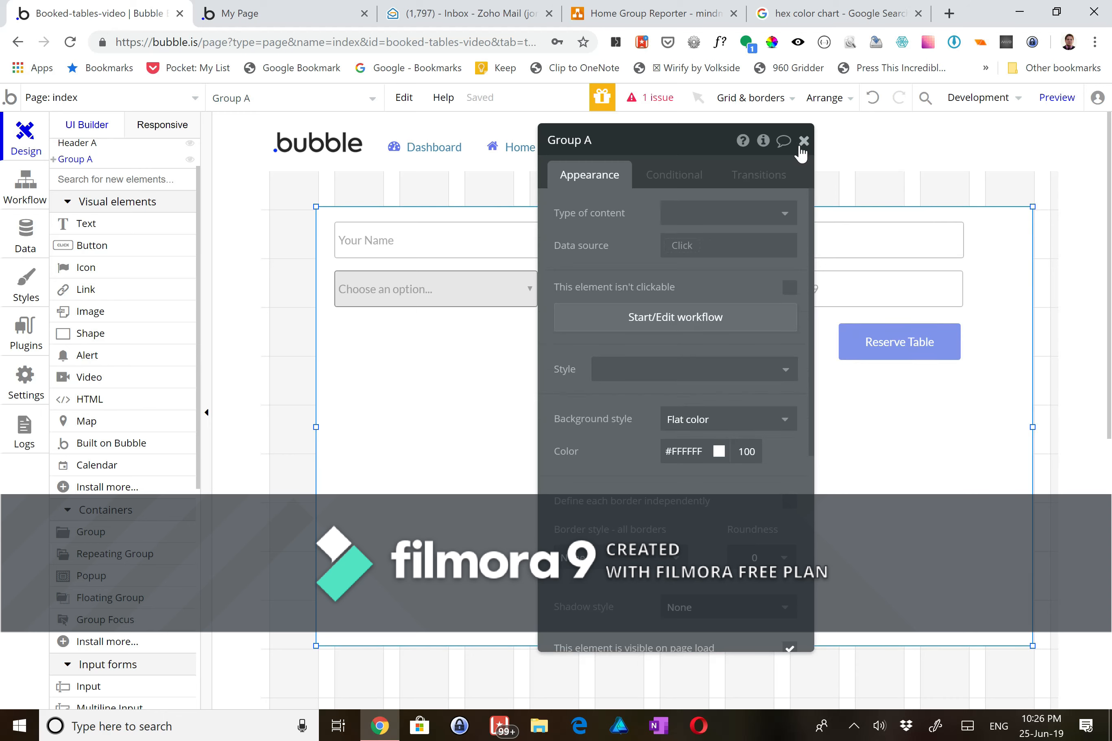
click(804, 141)
click(943, 351)
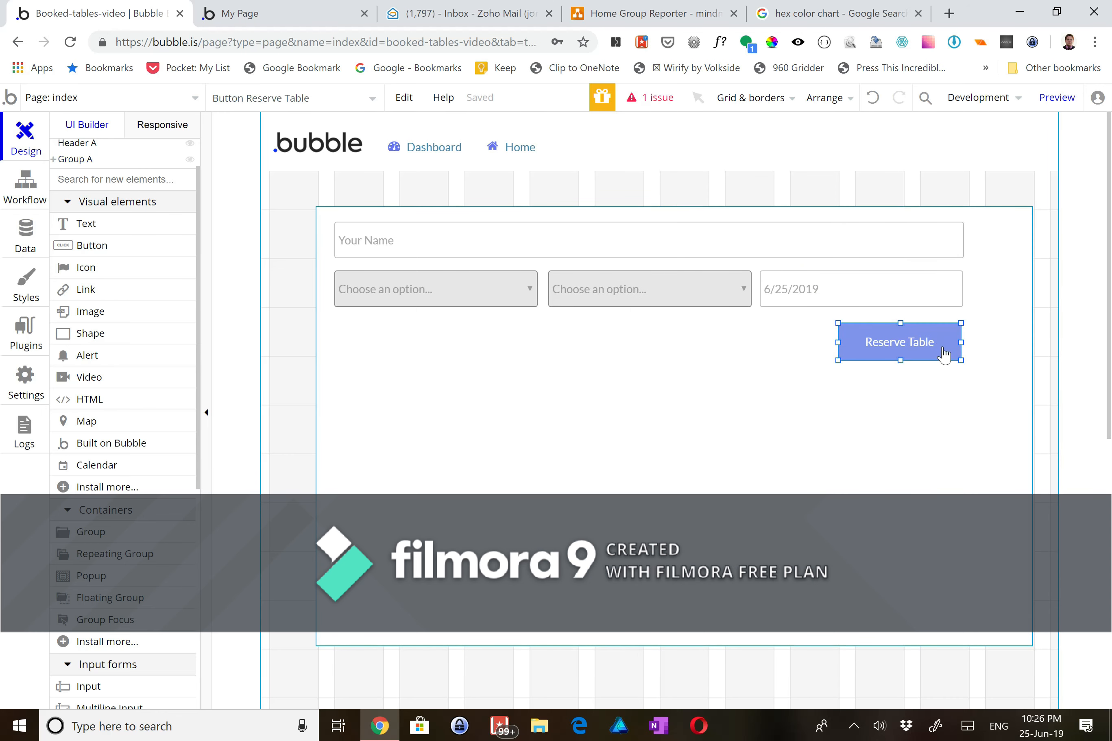
click(645, 422)
drag(675, 646, 700, 372)
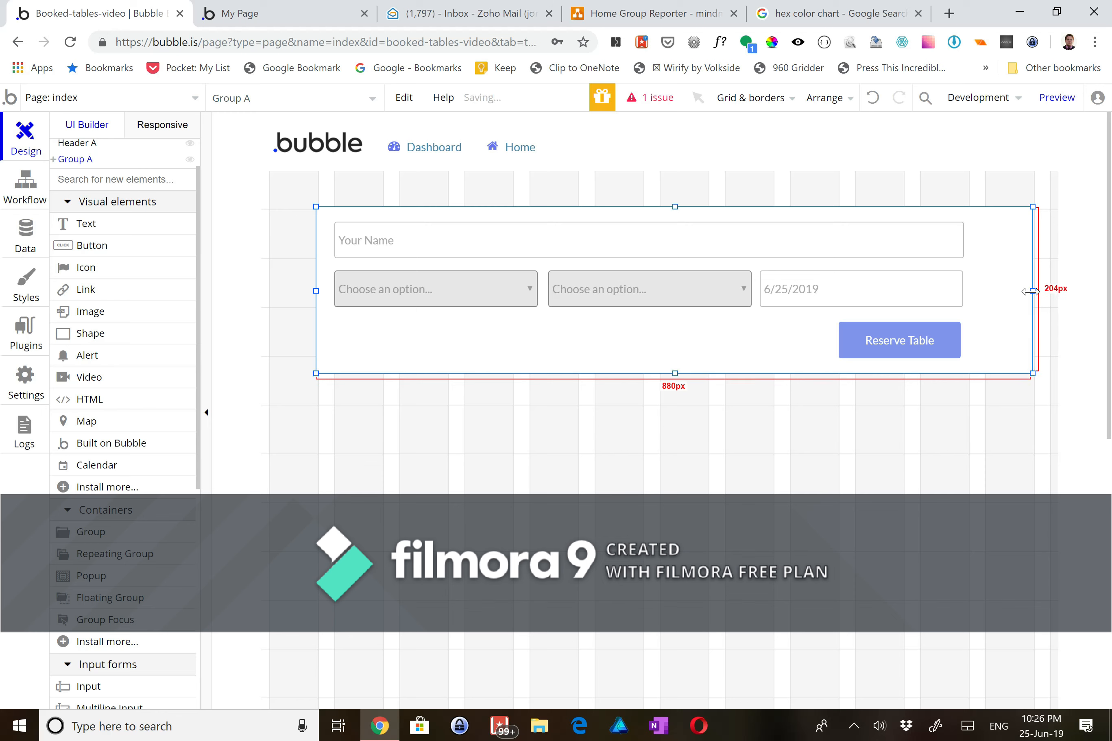
drag(1031, 291, 985, 290)
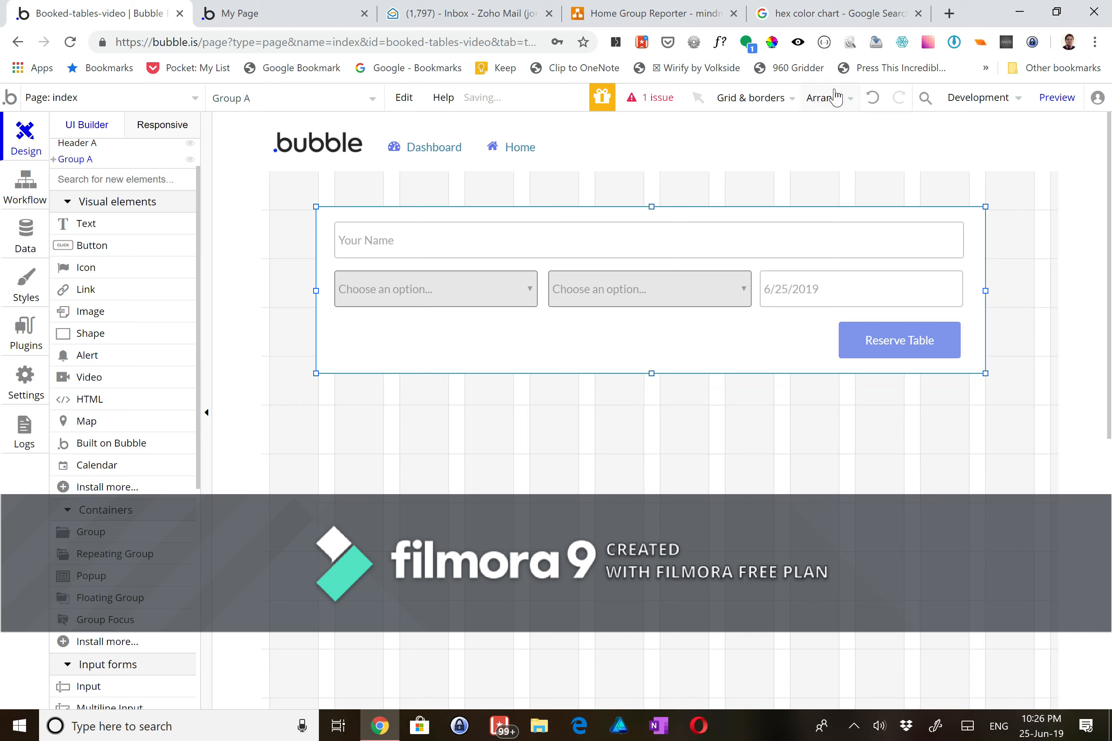
- Centre the form group horizontally on the page
mouse_move(835, 102)
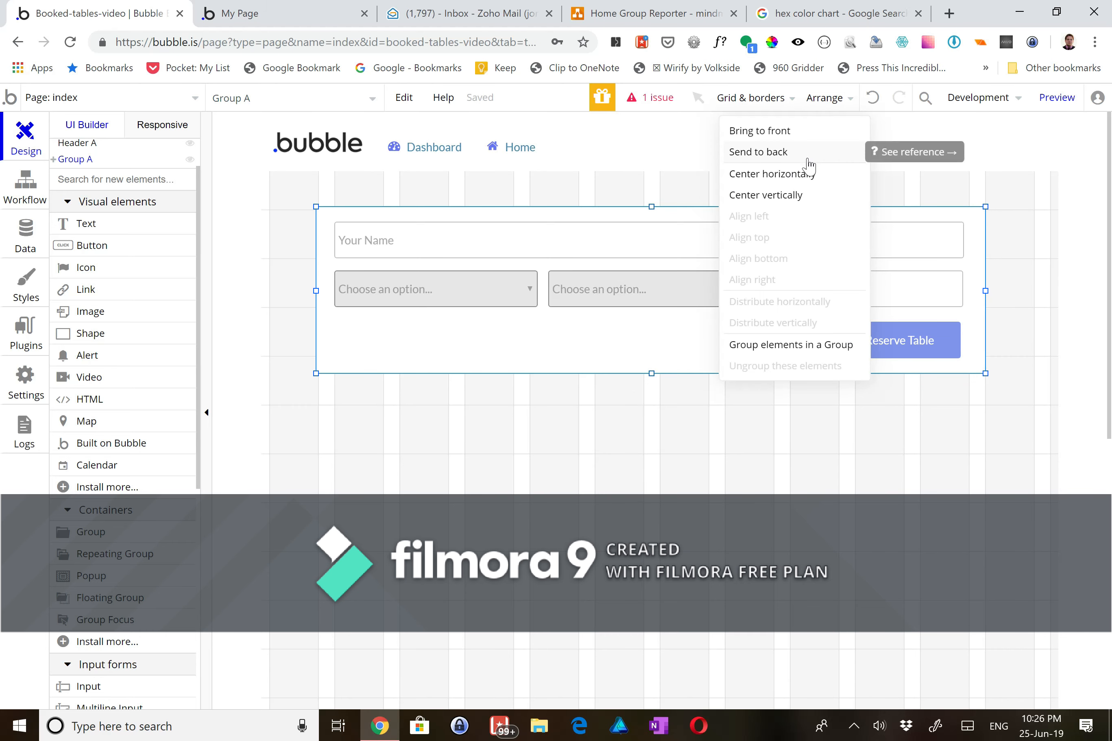
click(805, 175)
click(770, 422)
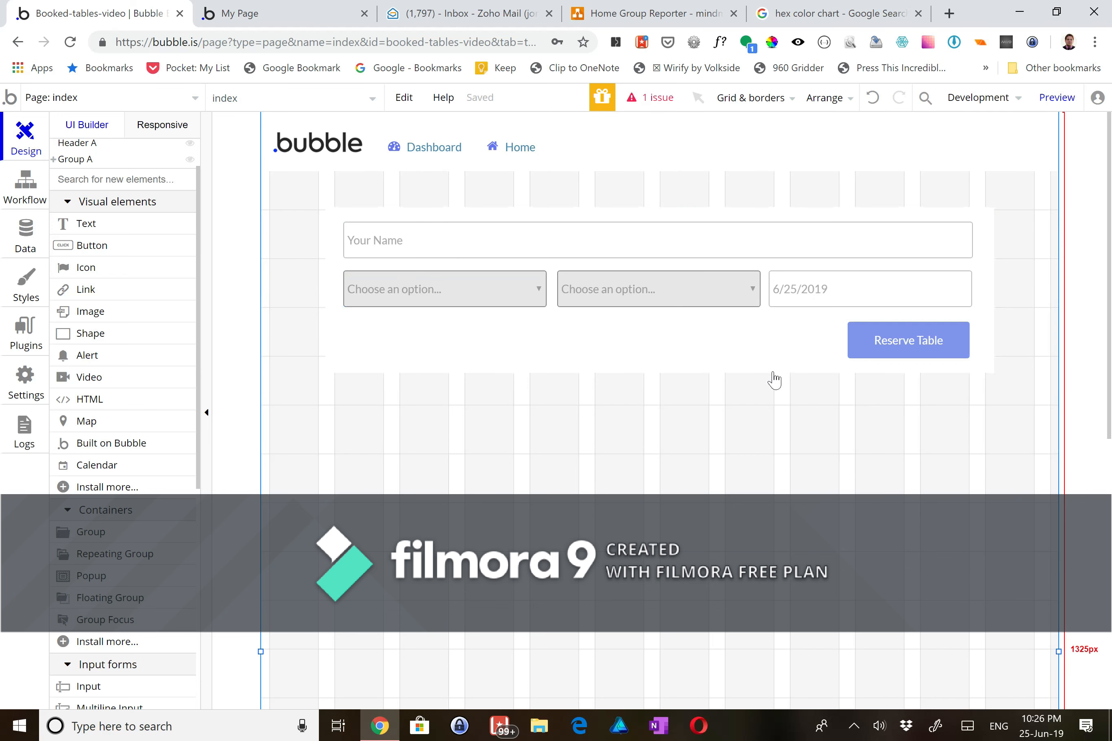
click(919, 346)
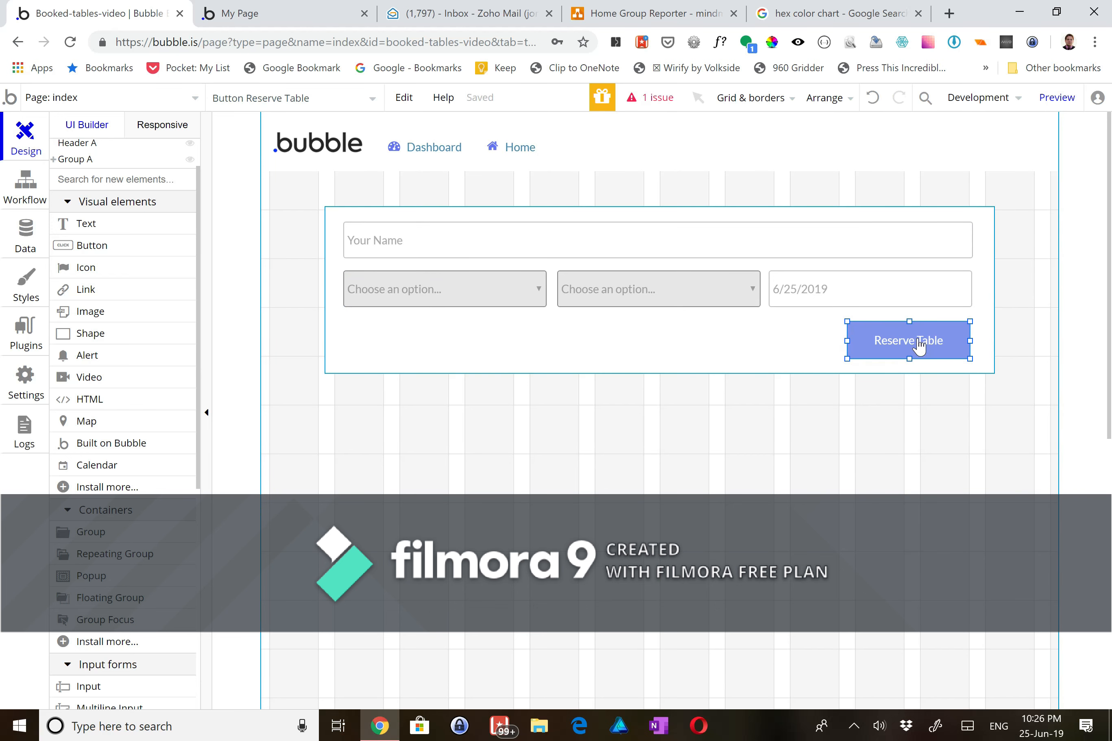
double_click(919, 346)
- Set the Reserve Table button's click event colour to Green
click(700, 308)
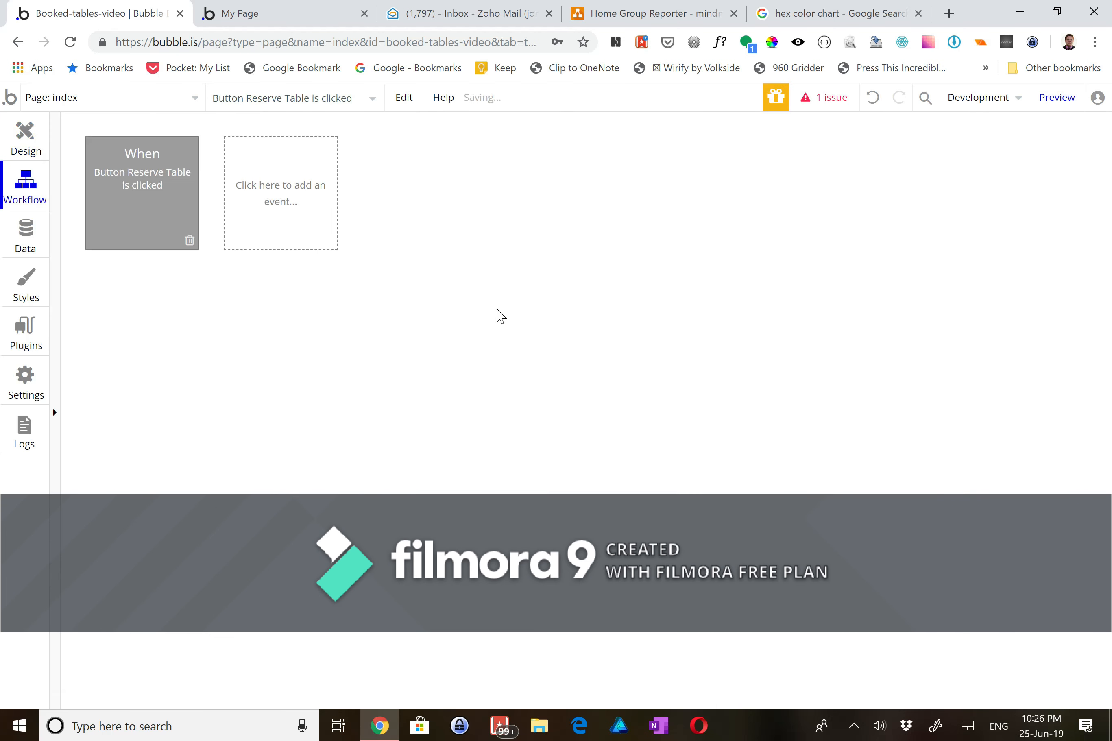
double_click(152, 200)
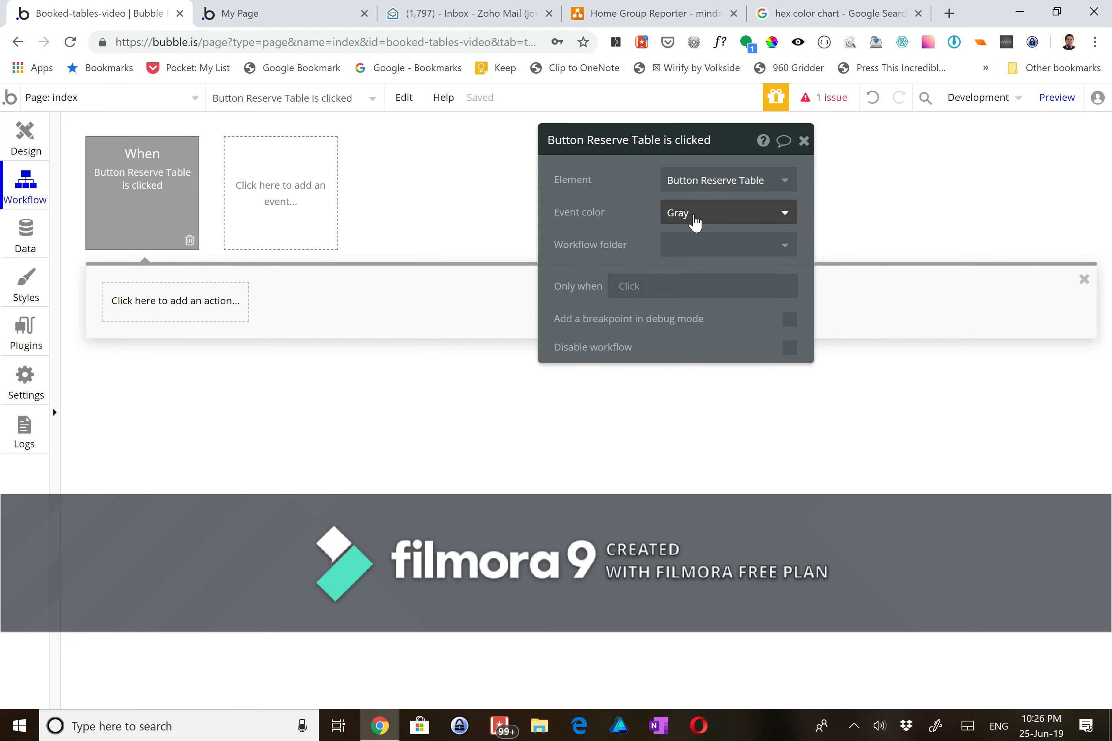
click(694, 221)
click(718, 348)
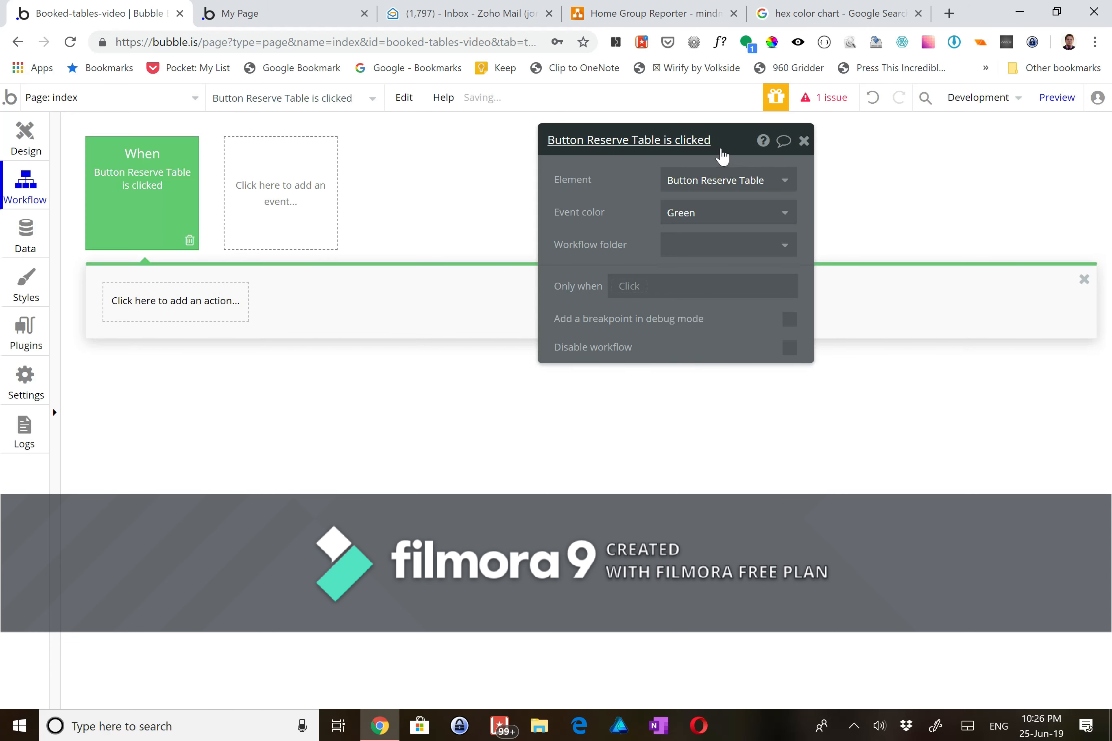
drag(736, 150, 1014, 163)
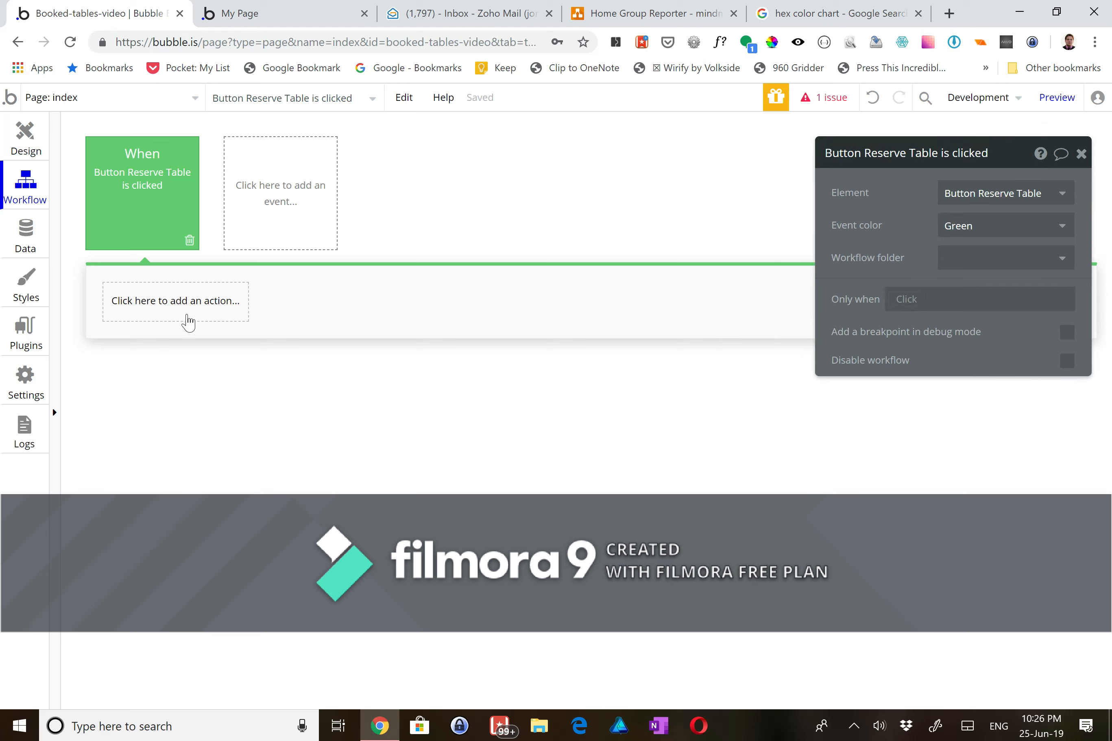
- Add a Create a new thing action of type Table Booking
click(185, 306)
mouse_move(179, 400)
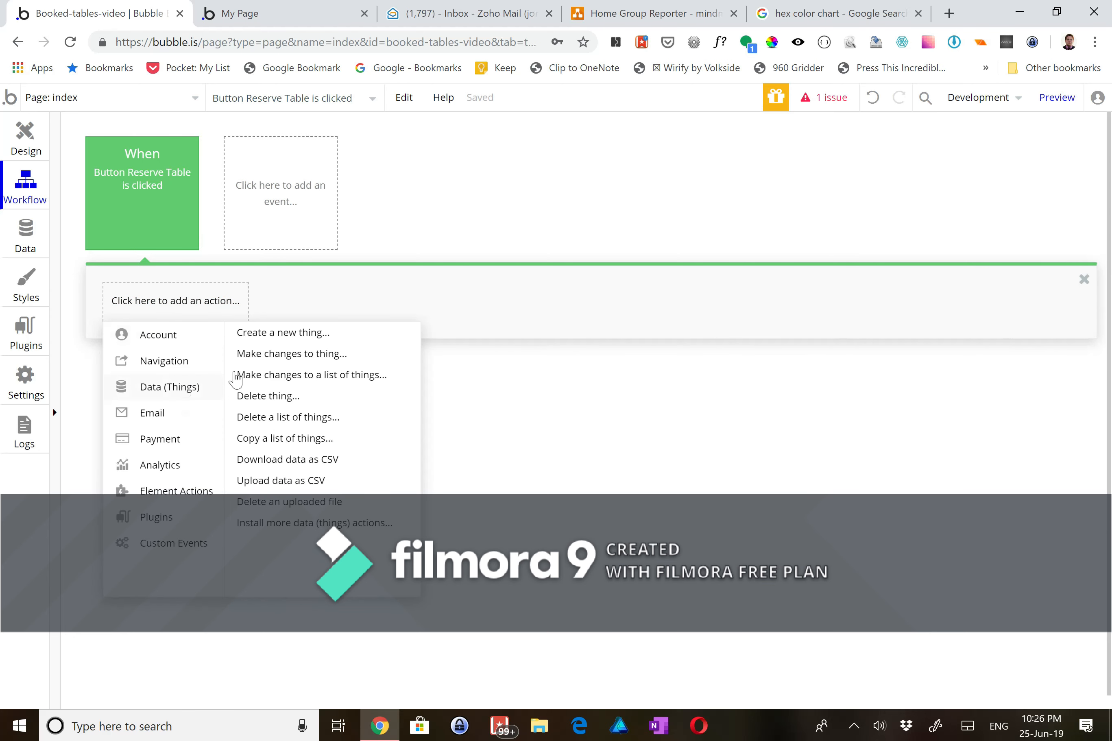
click(262, 334)
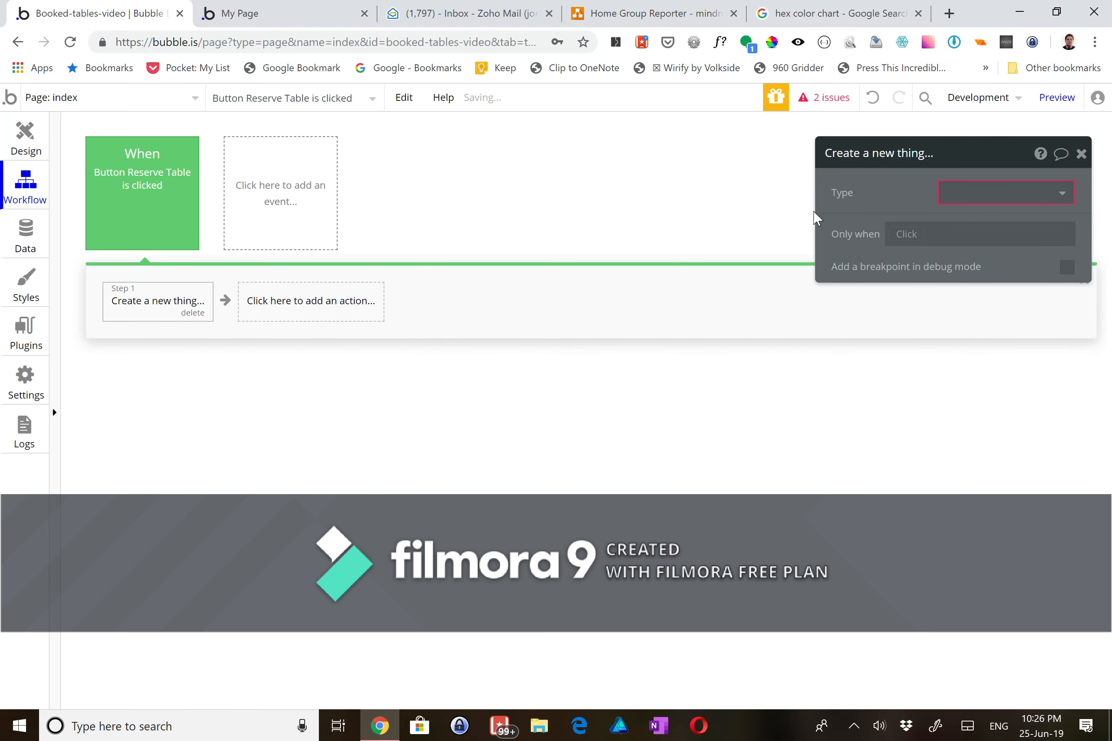
click(976, 194)
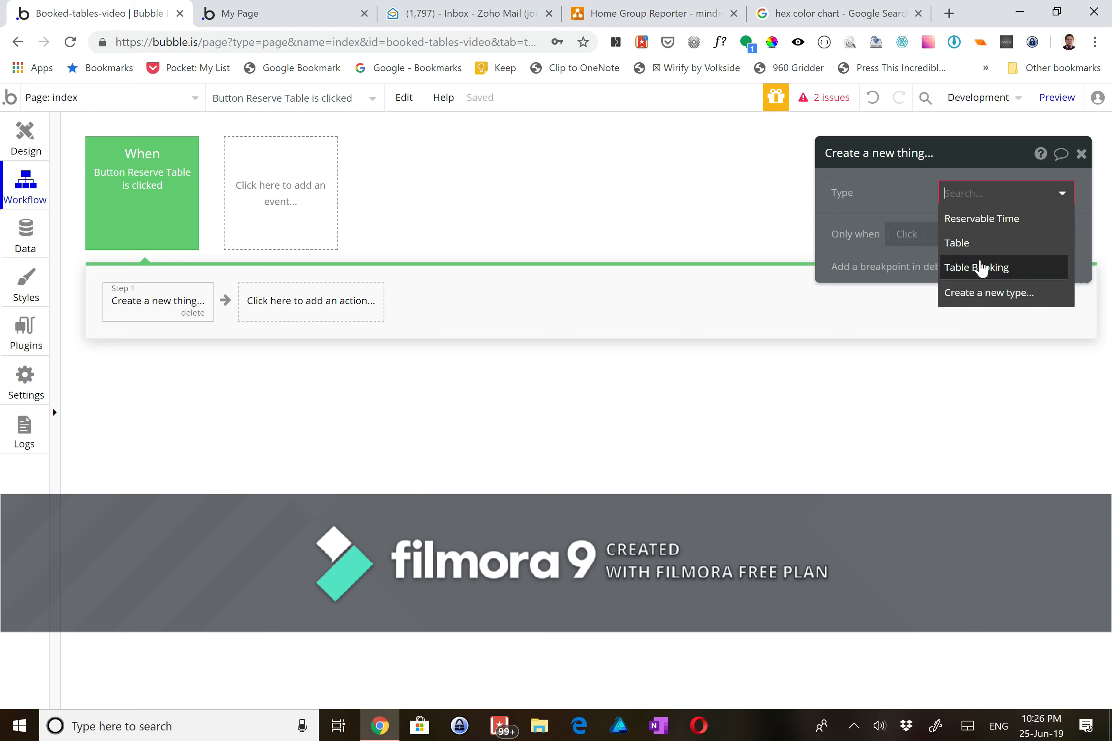
click(980, 268)
click(899, 238)
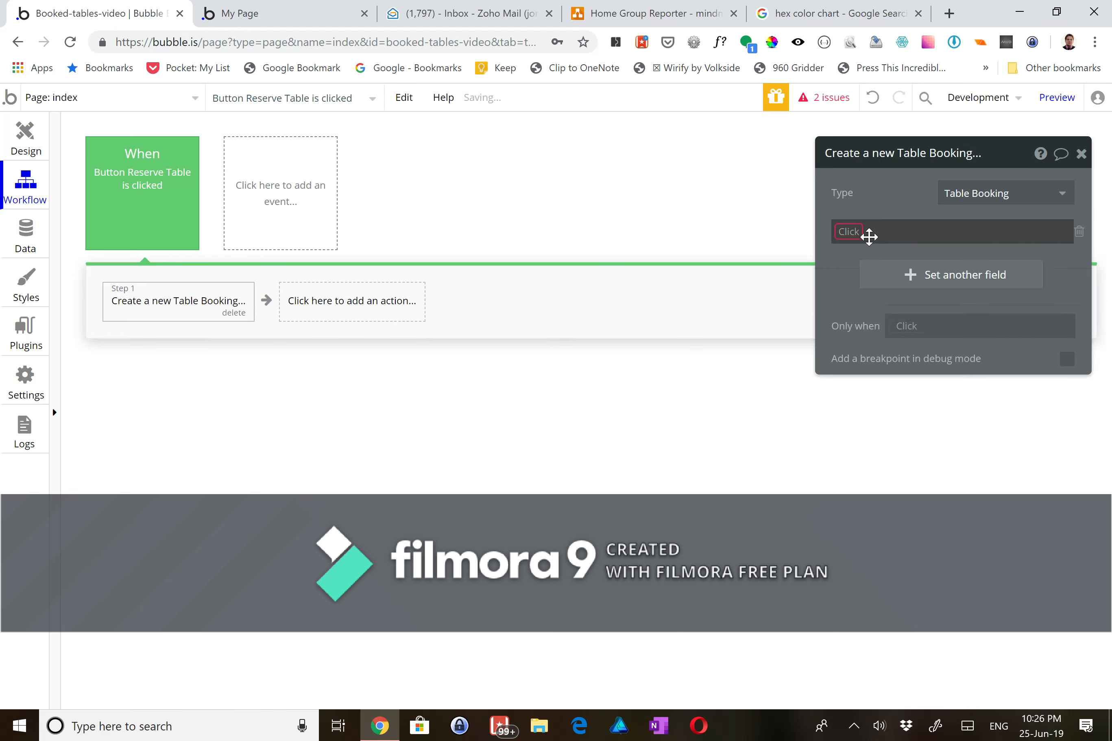
- Set Date to the Date/TimePicker Reservation's value, formatted as 6/25/19
click(864, 273)
click(798, 235)
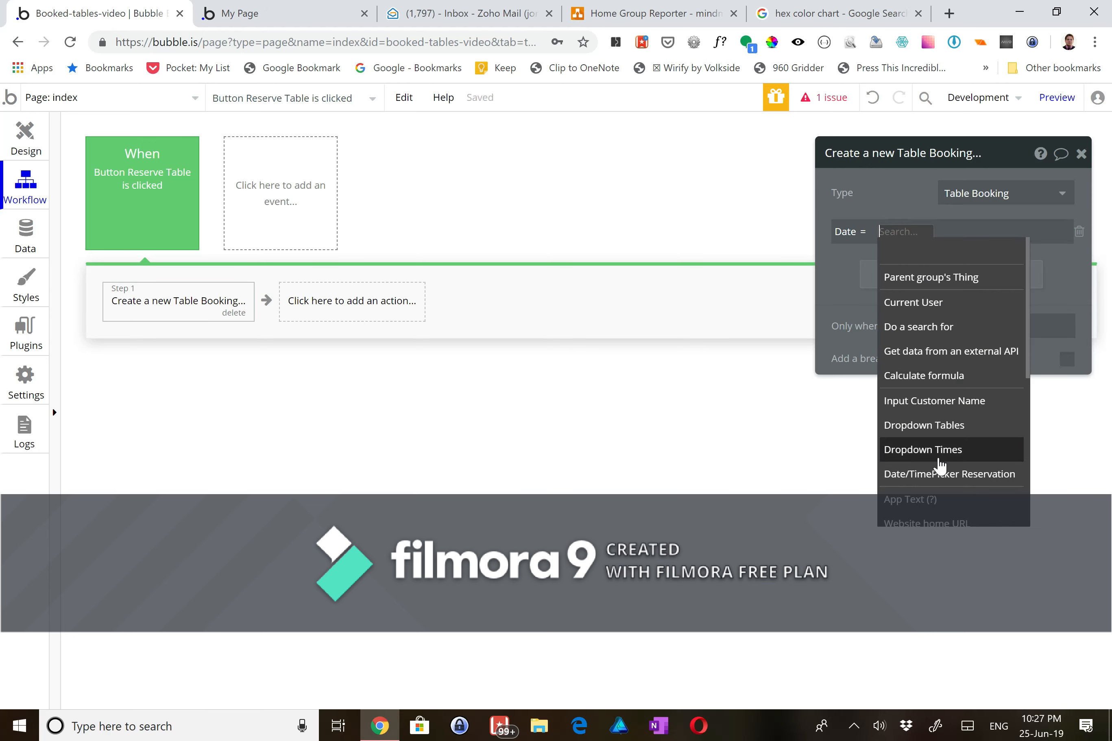
click(939, 473)
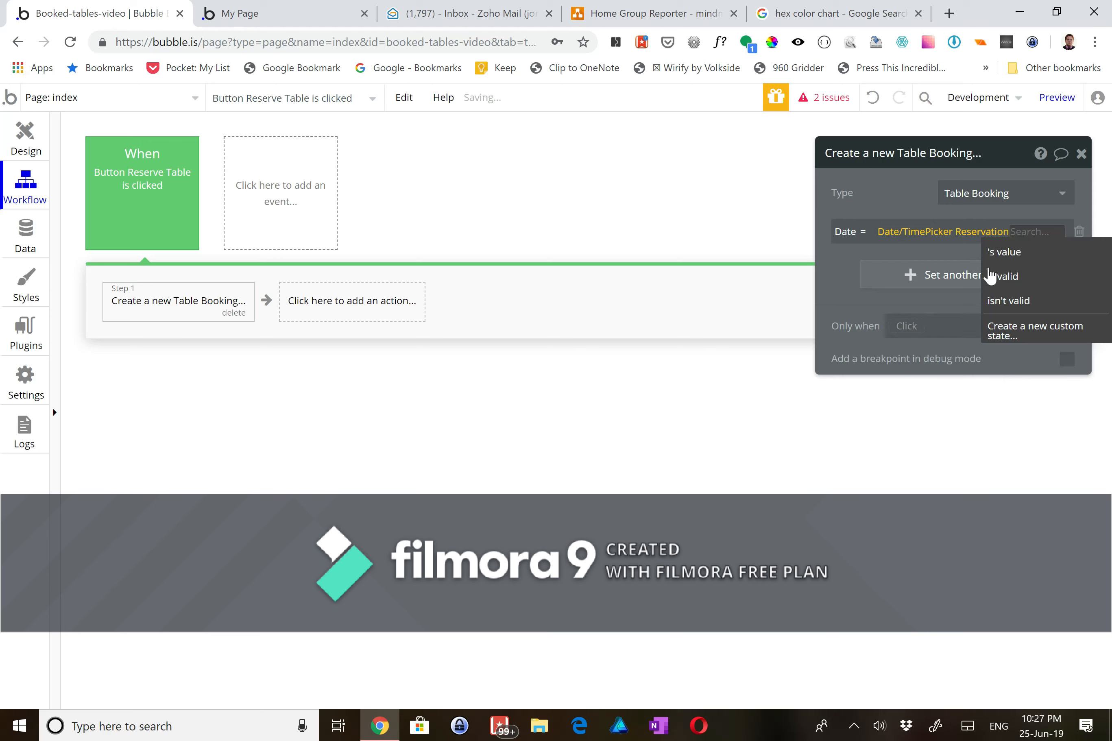
click(988, 252)
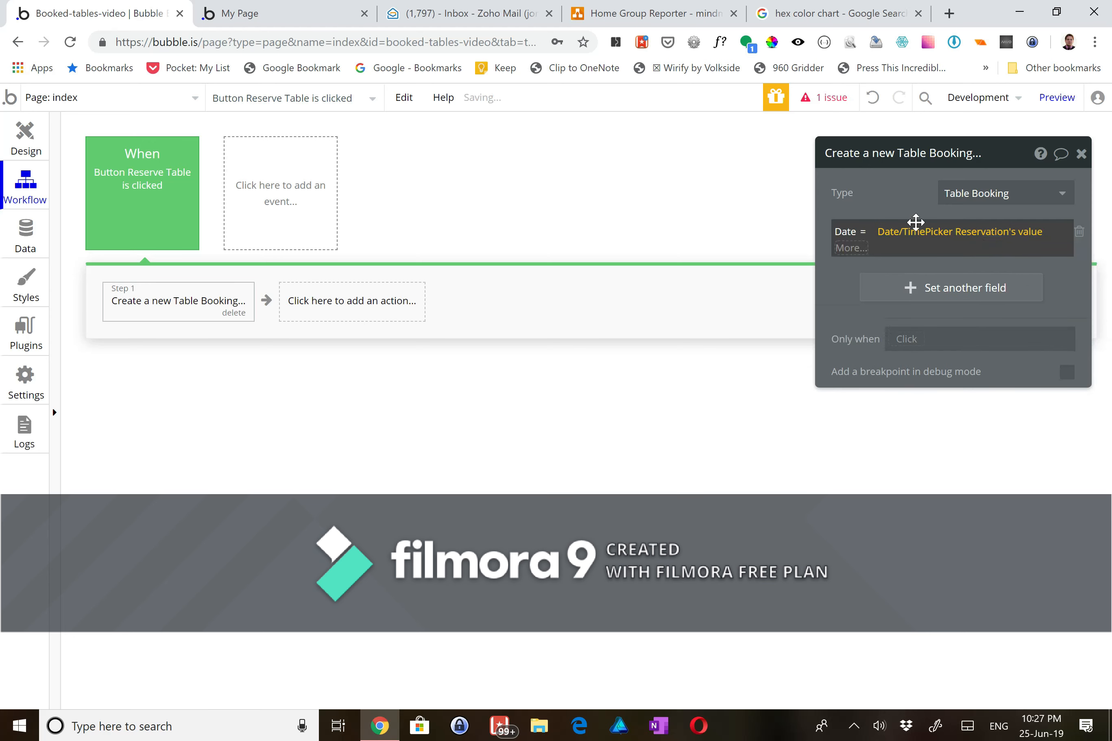
click(852, 248)
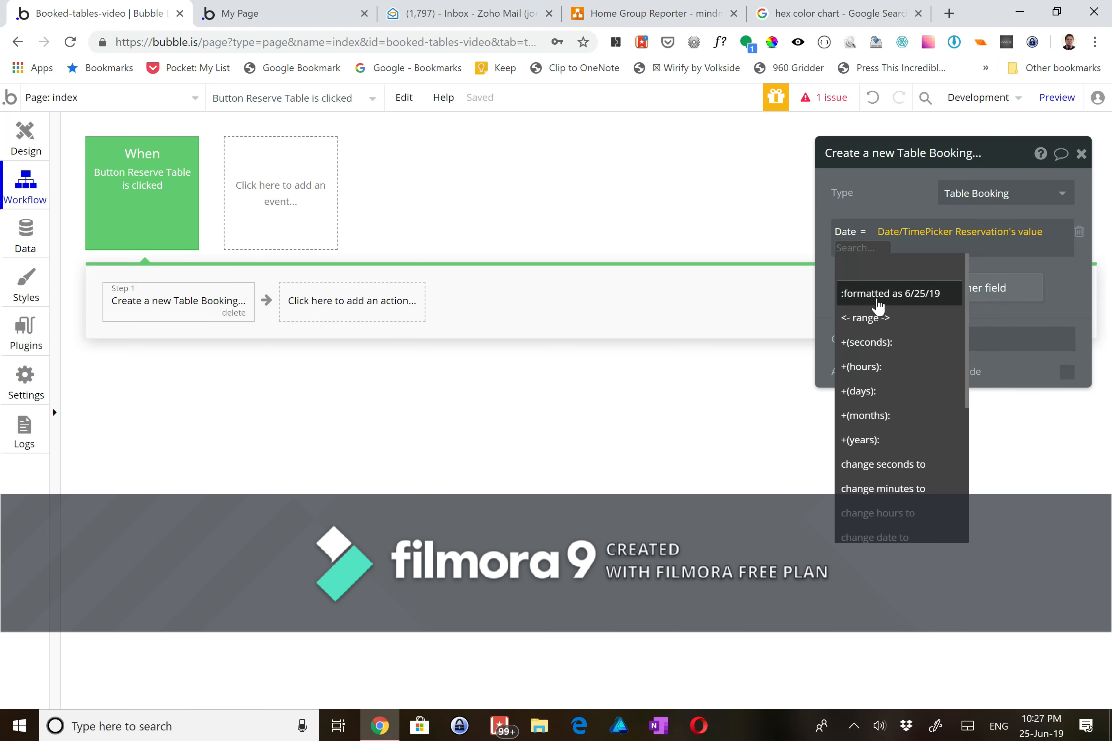
click(878, 294)
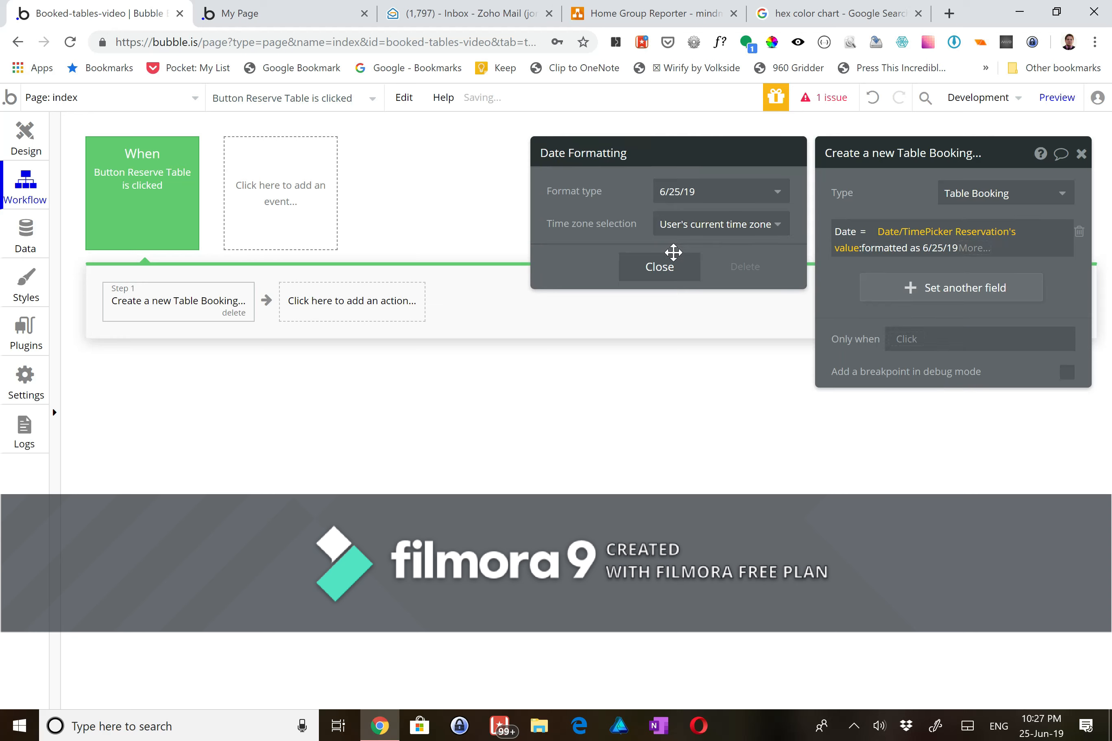
click(668, 275)
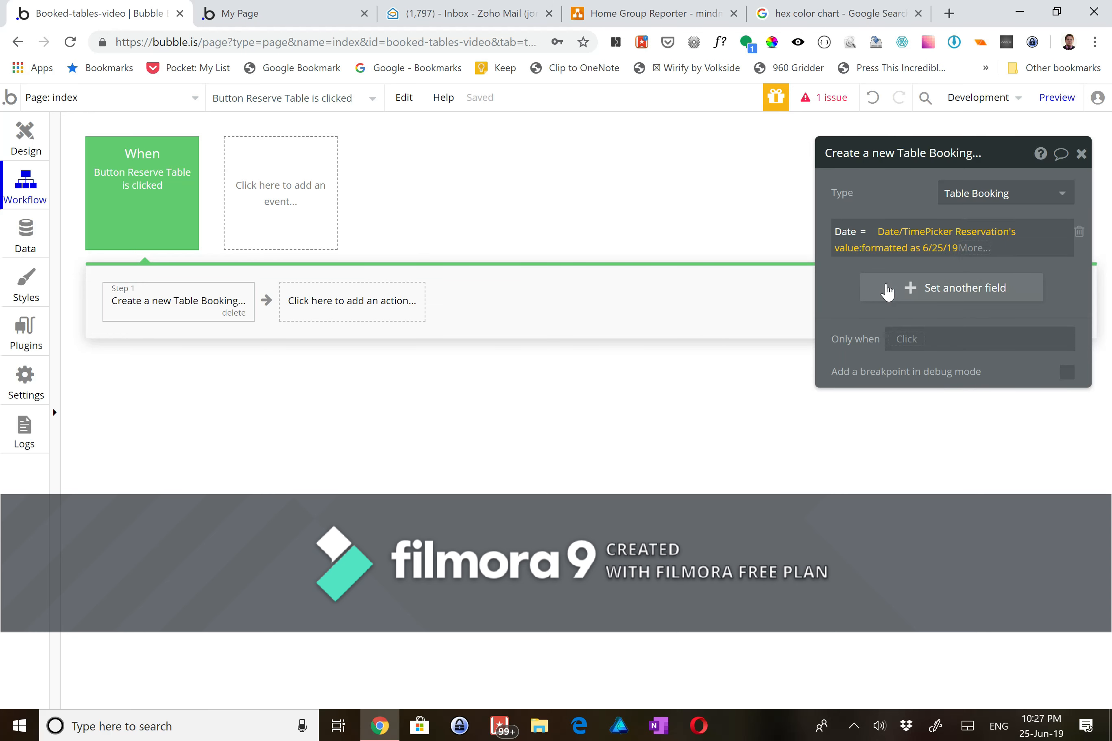
- Set Table to Dropdown Tables' value and Time to Dropdown Times' value
click(887, 289)
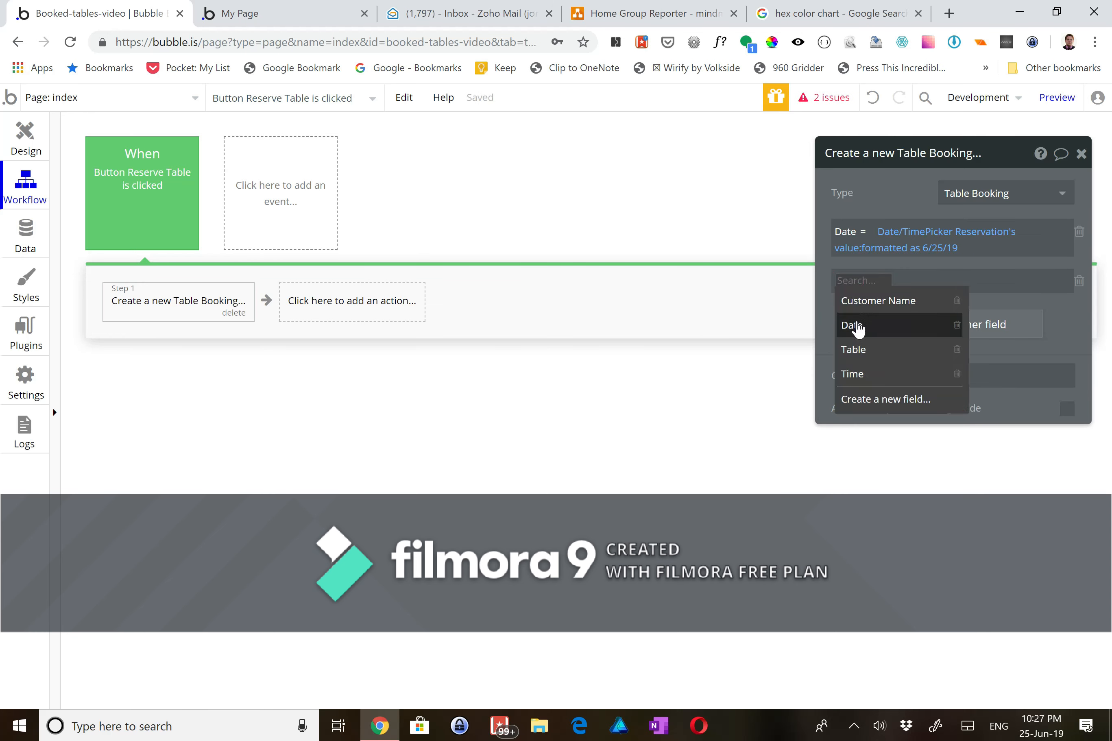
click(855, 350)
click(879, 286)
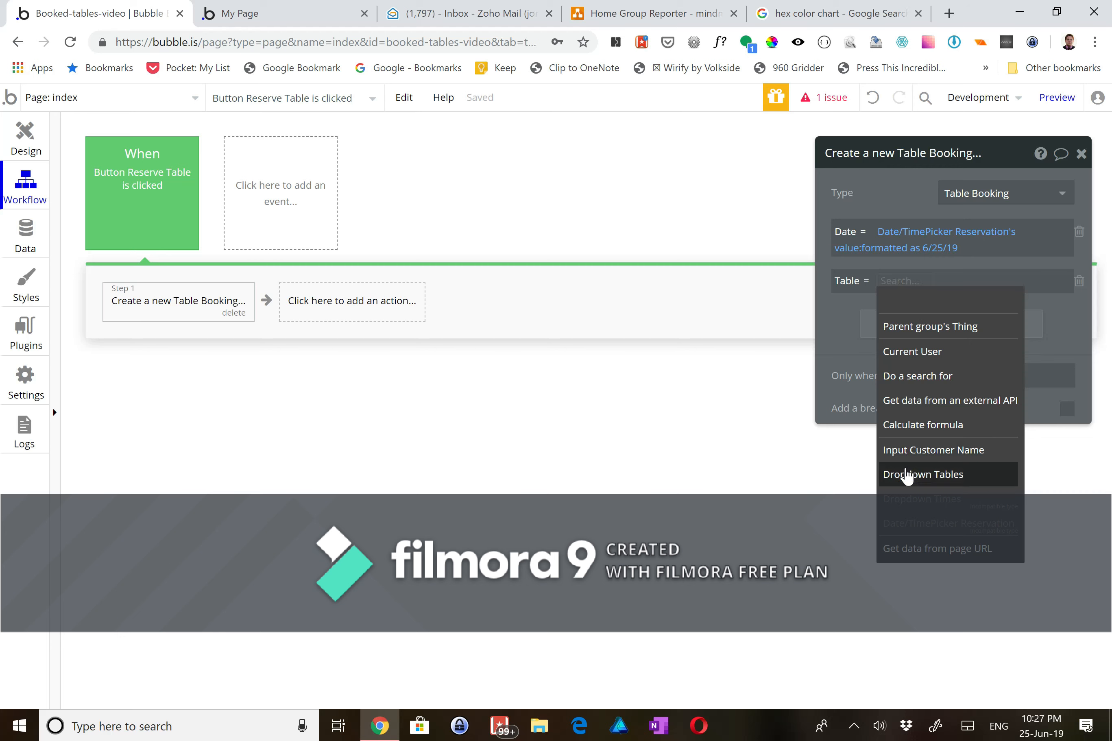
click(904, 476)
click(985, 306)
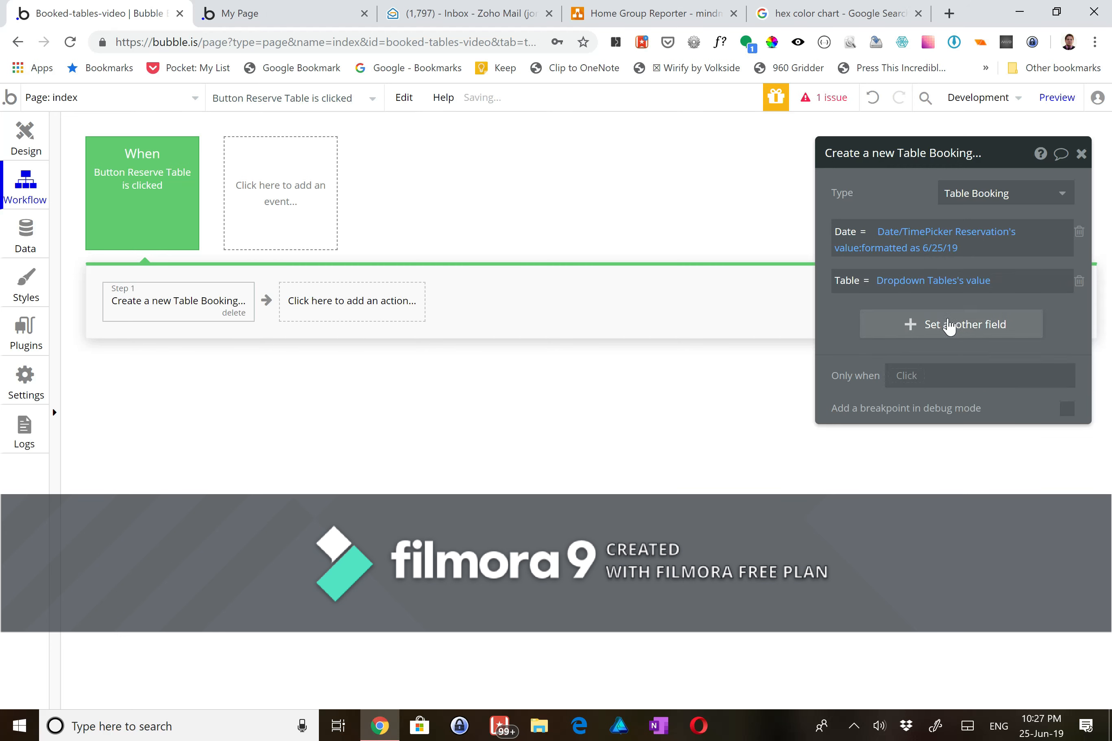
click(949, 328)
click(844, 316)
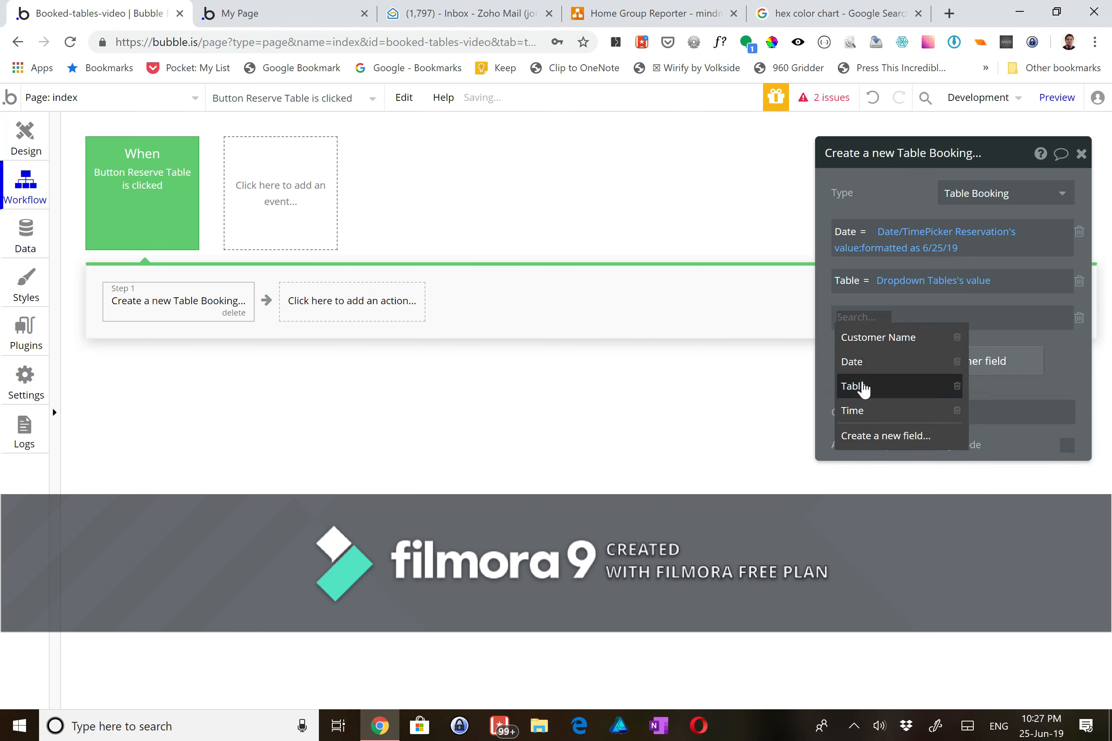
click(856, 411)
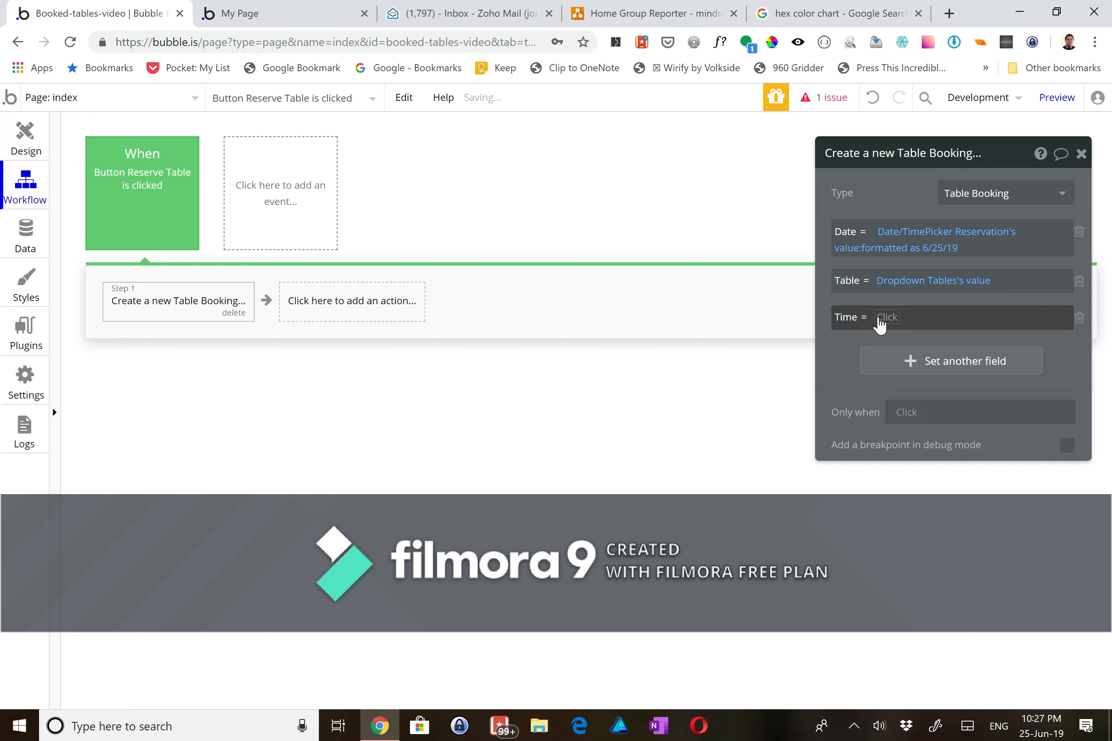
click(880, 319)
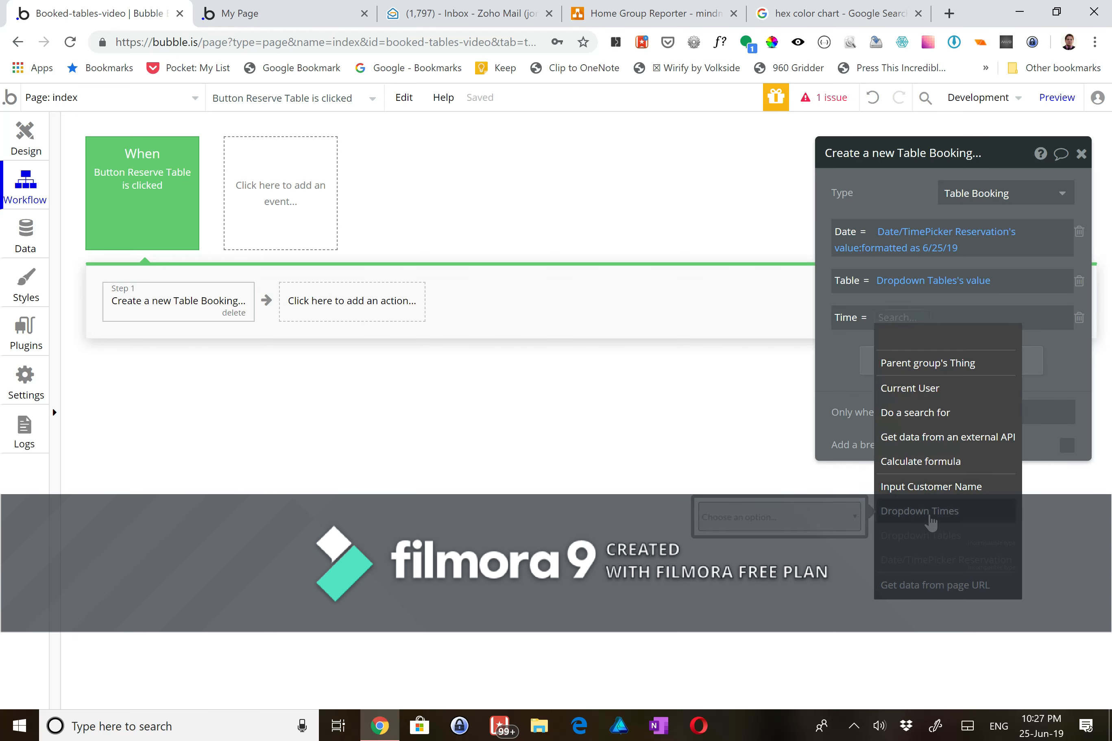
click(931, 511)
click(979, 338)
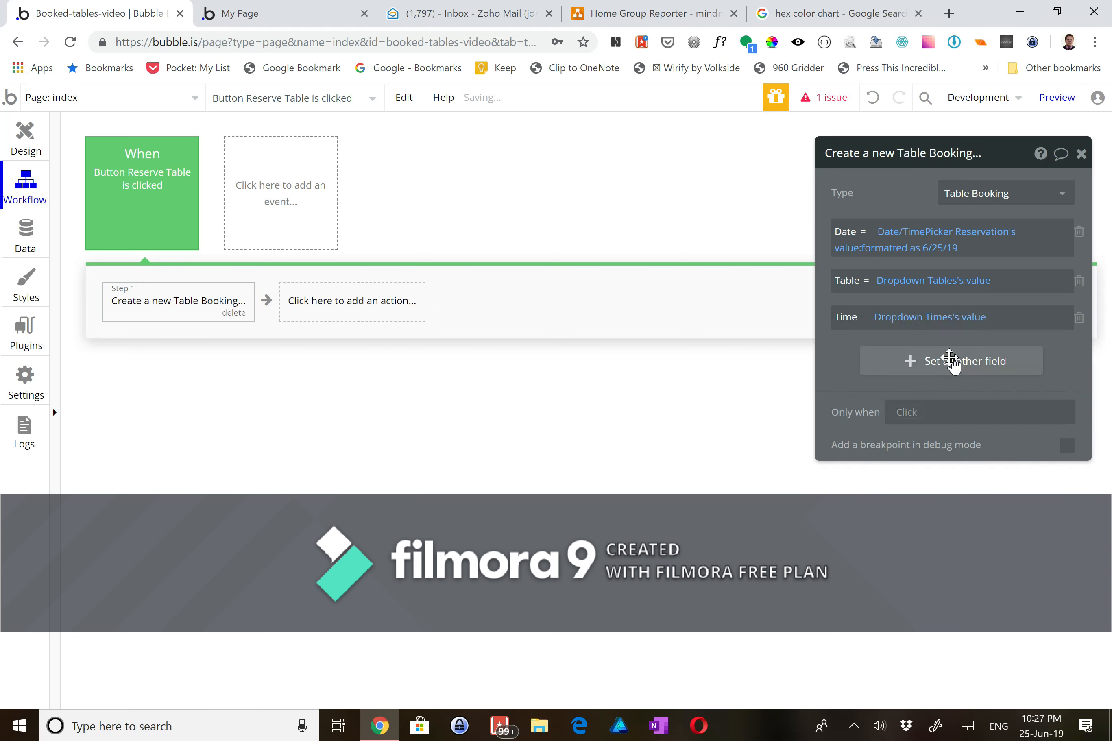
- Set Customer Name to Input Customer Name's value
click(952, 362)
click(843, 361)
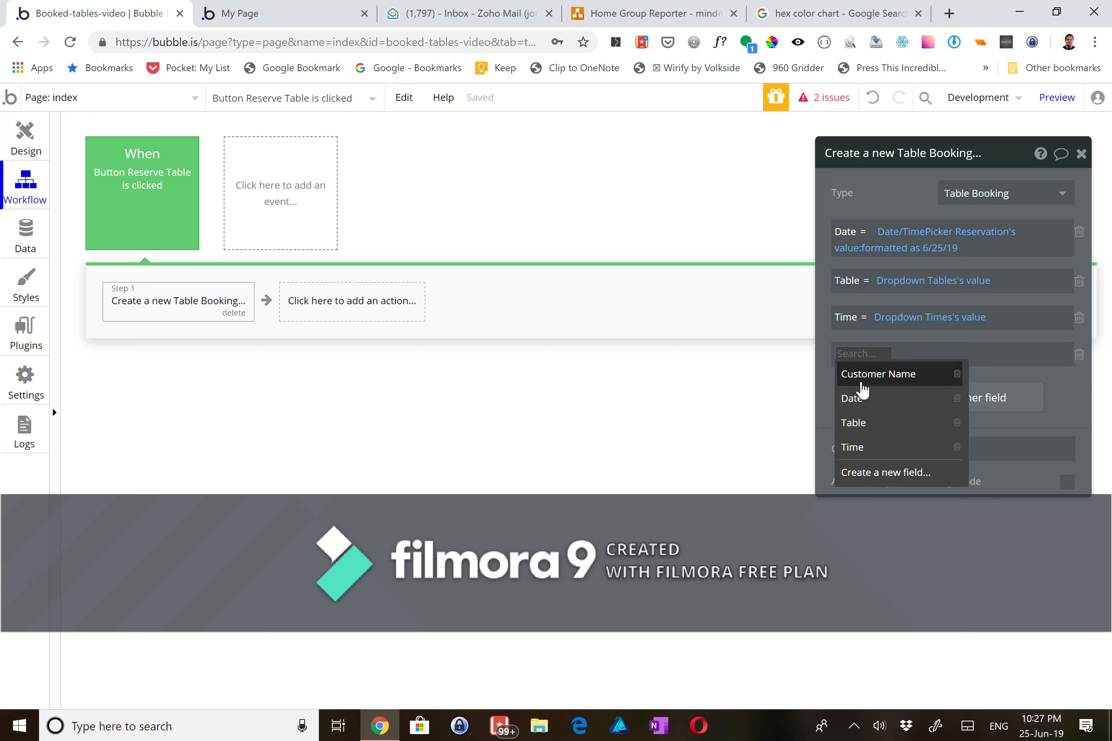
click(860, 377)
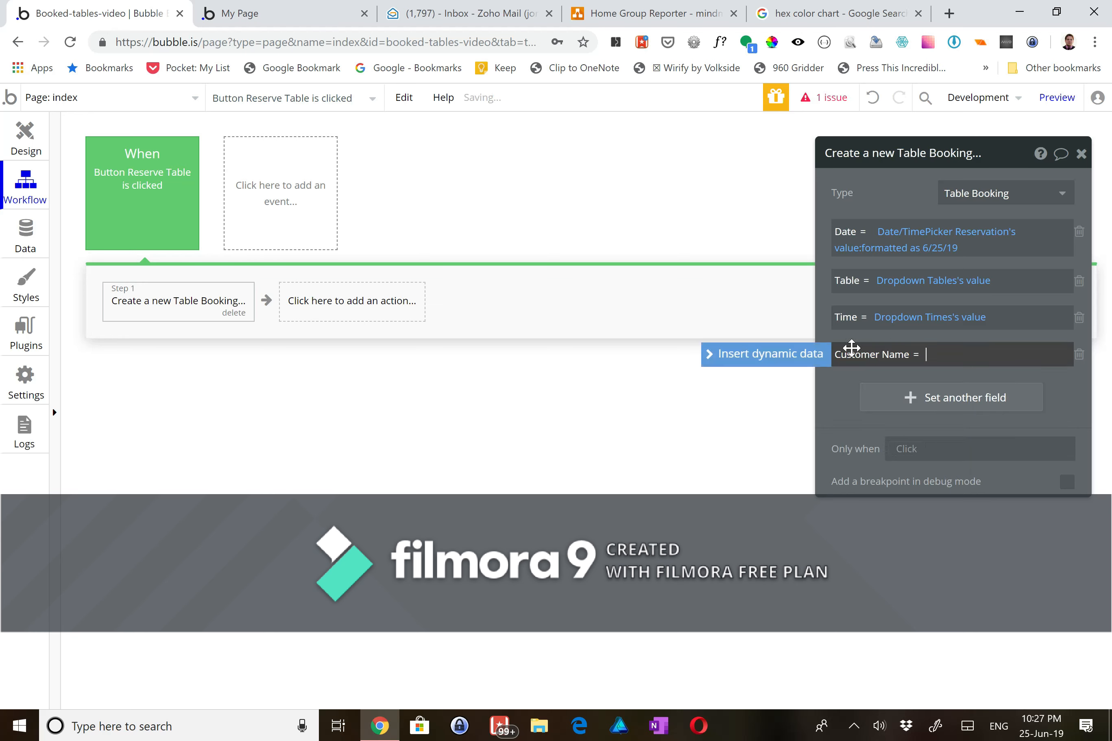
click(871, 355)
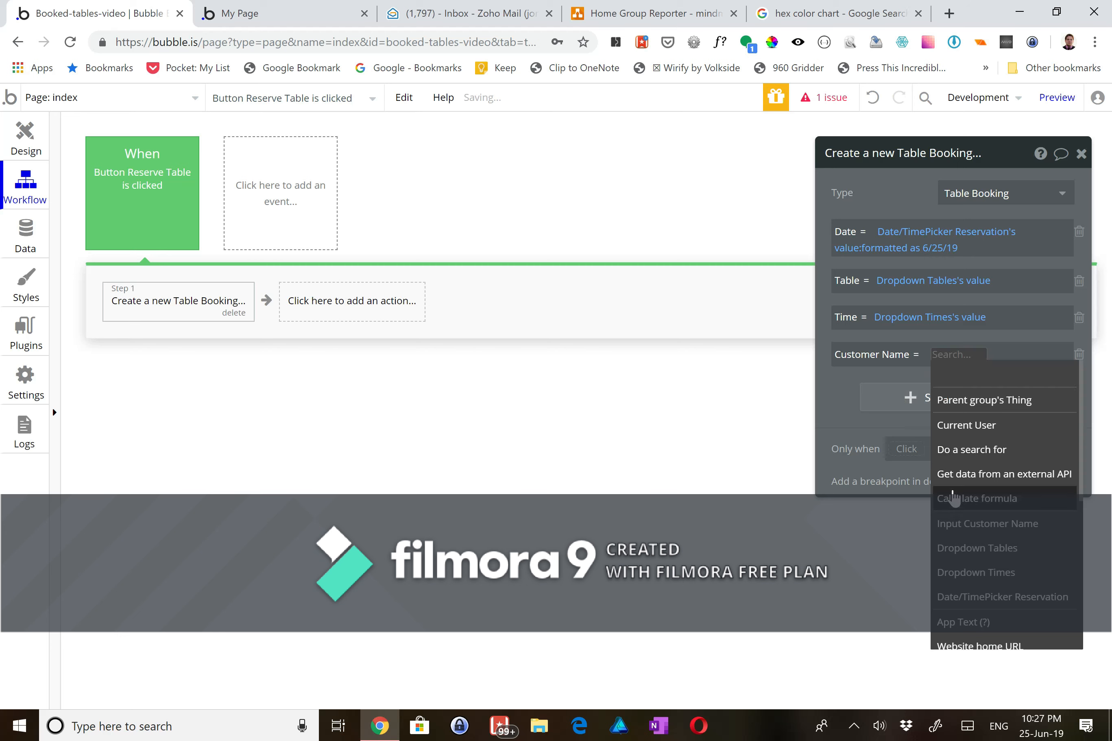
click(986, 523)
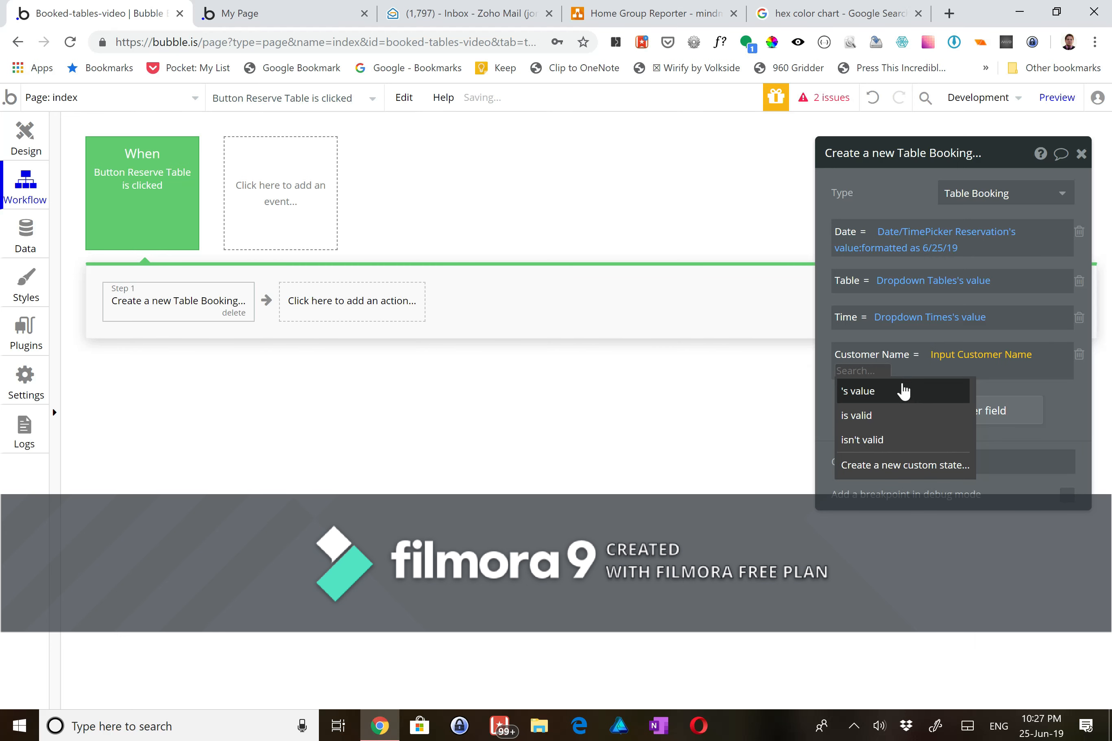
click(900, 390)
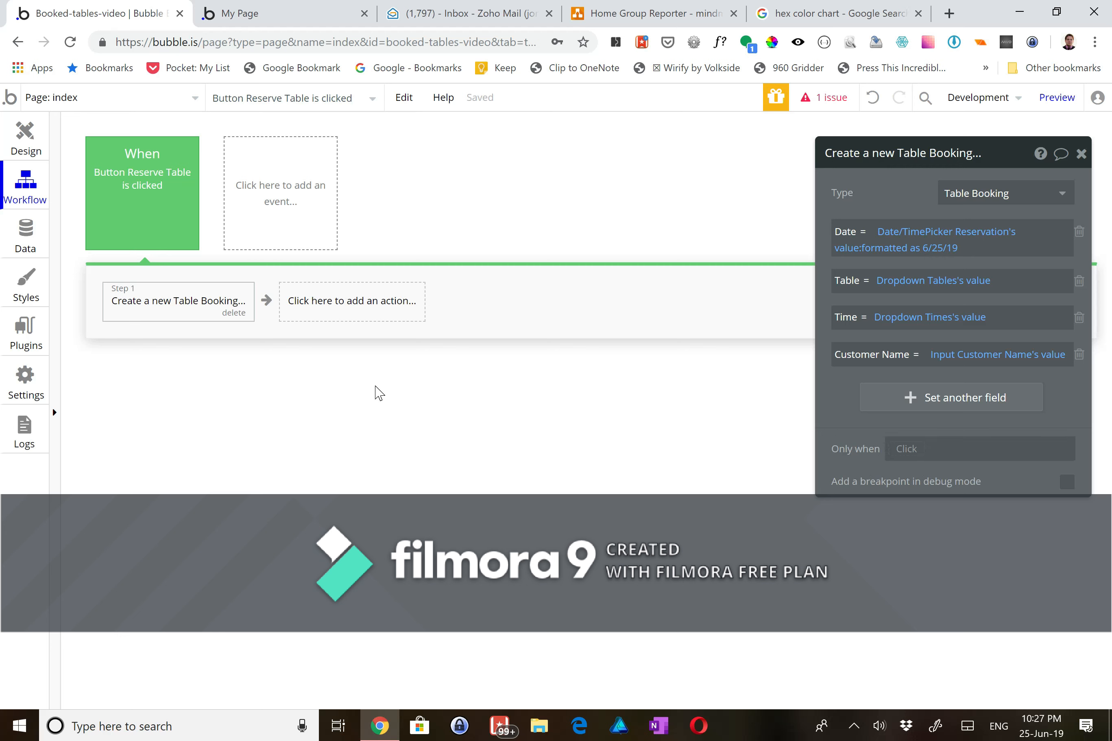
- Add a Reset relevant inputs action as Step 2, then return to the Design view
click(332, 303)
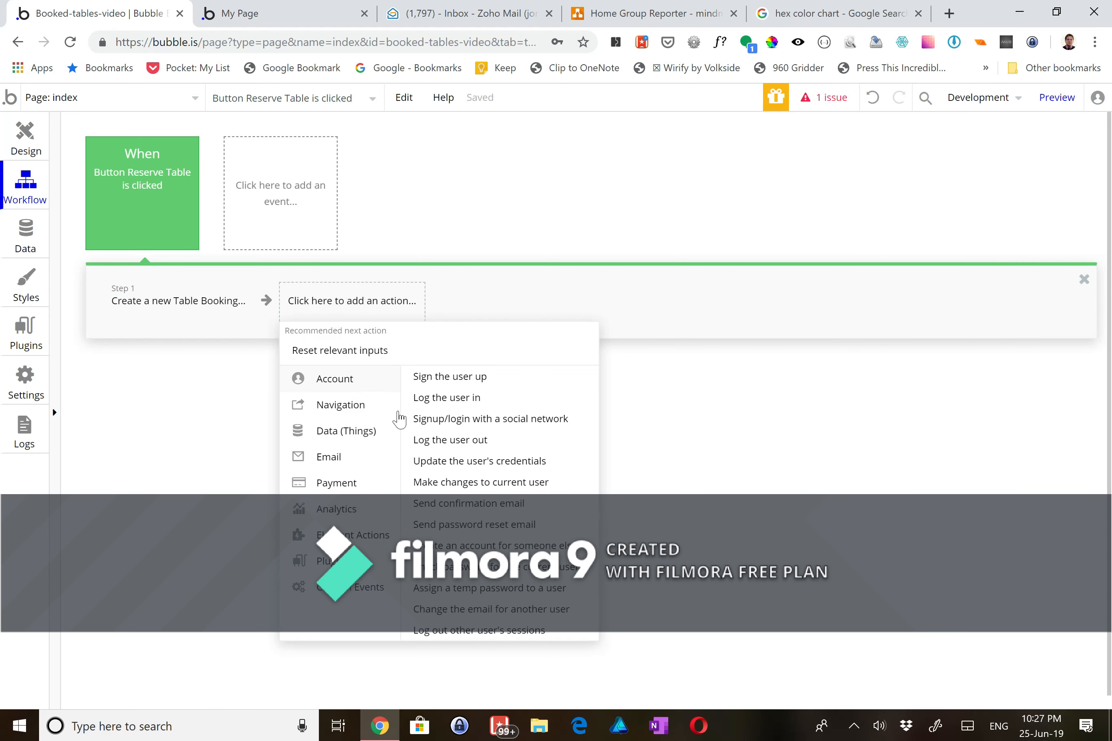
mouse_move(372, 439)
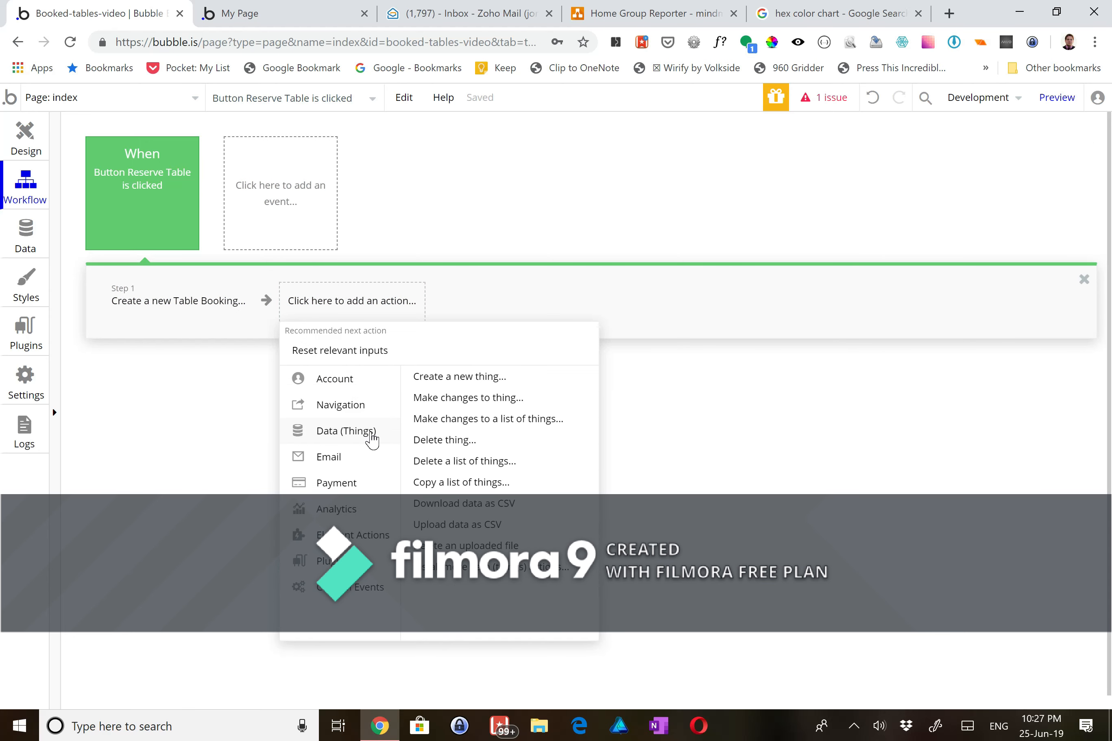
mouse_move(385, 539)
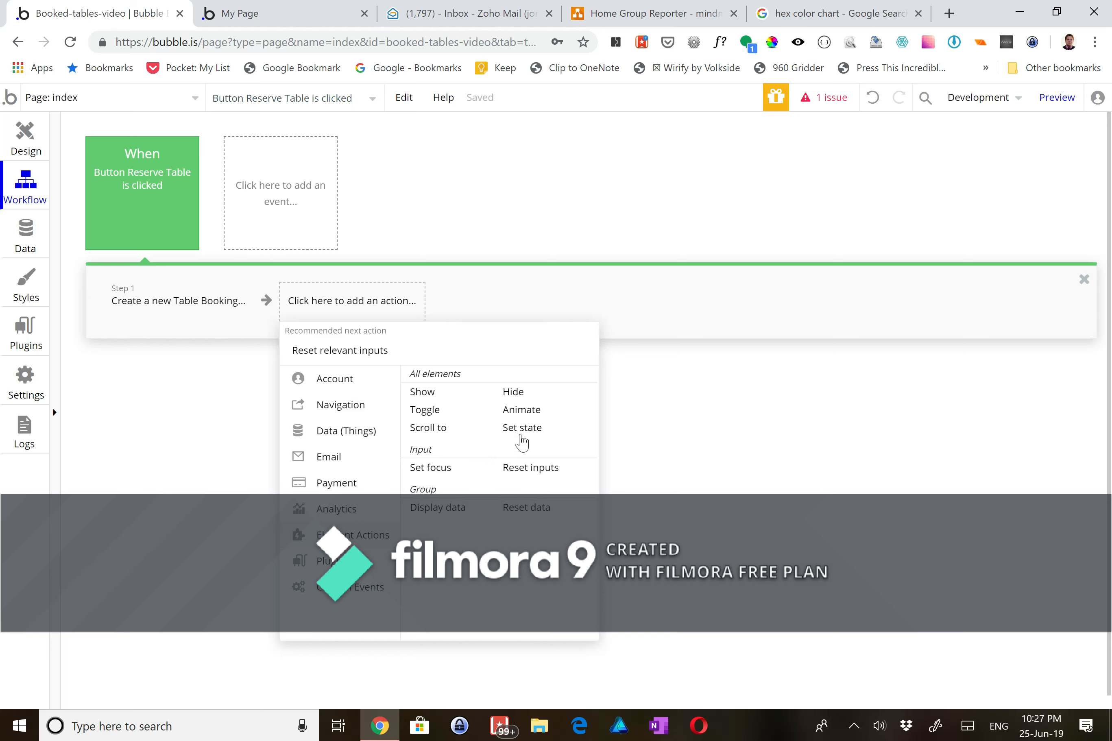
click(519, 471)
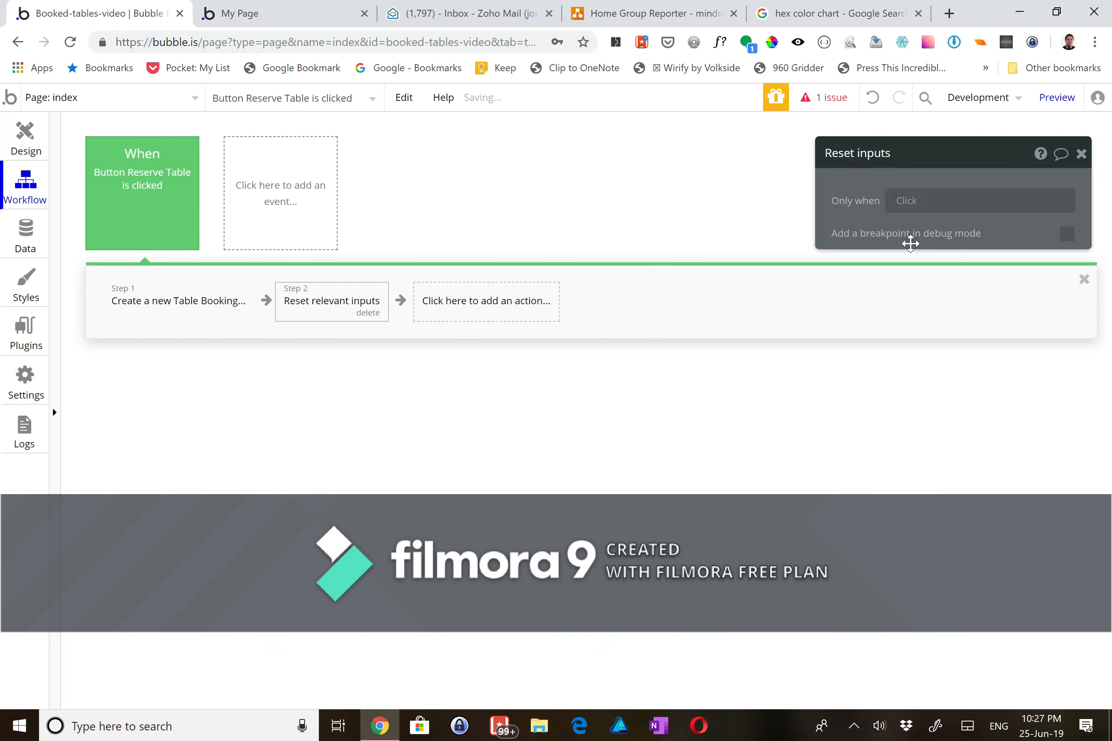
click(19, 132)
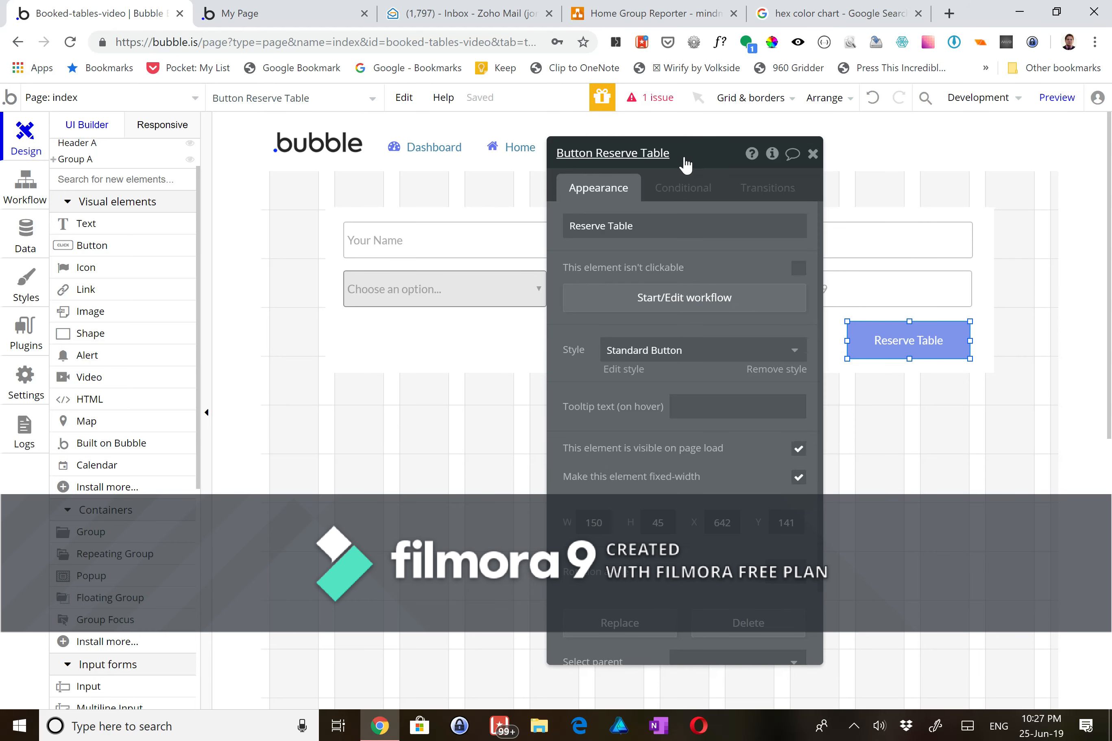
drag(712, 158, 959, 154)
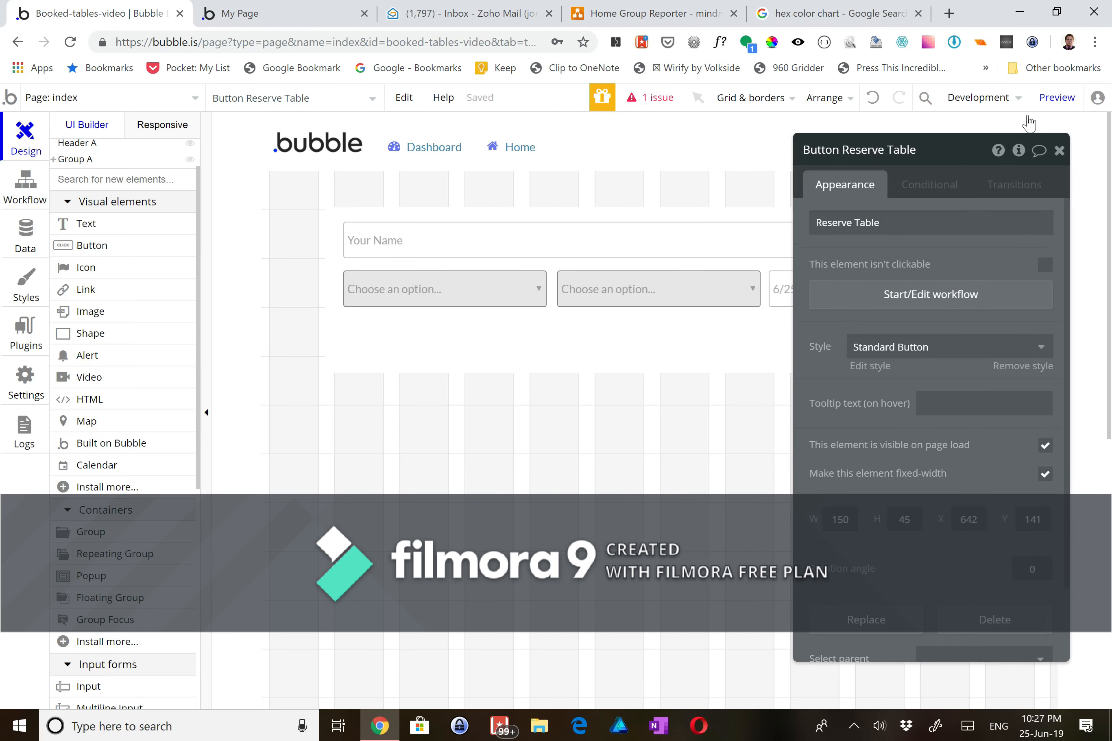
- Open the app preview on the Home page with the booking form
click(1057, 98)
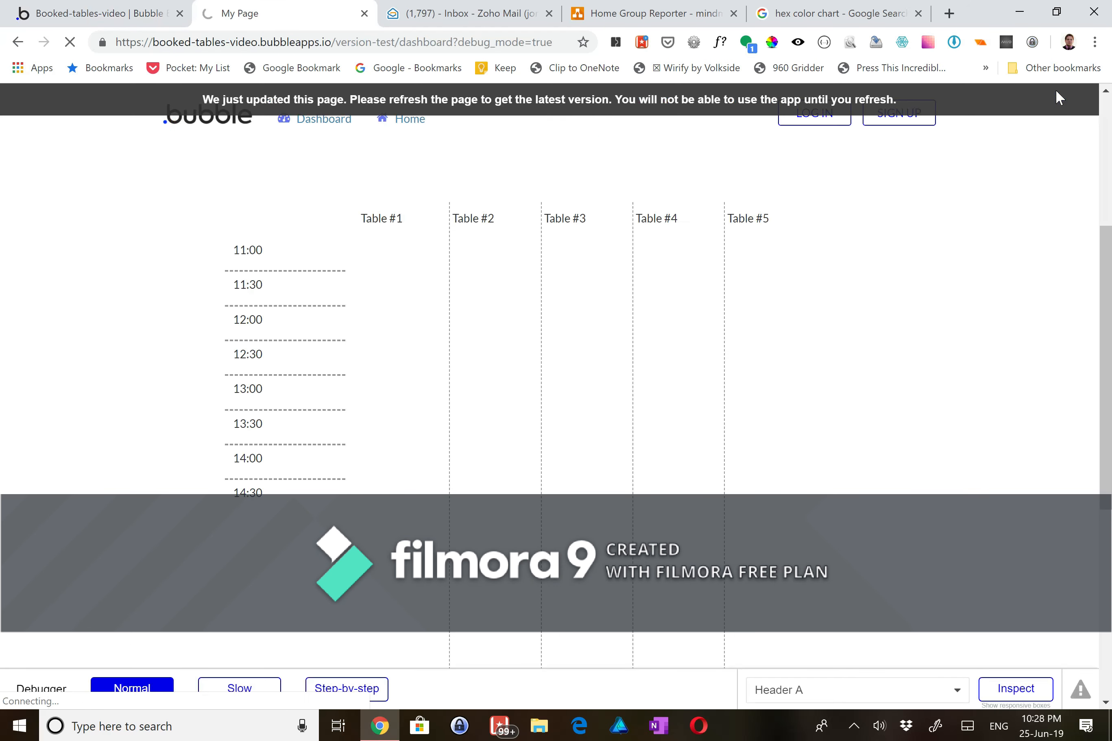
click(385, 67)
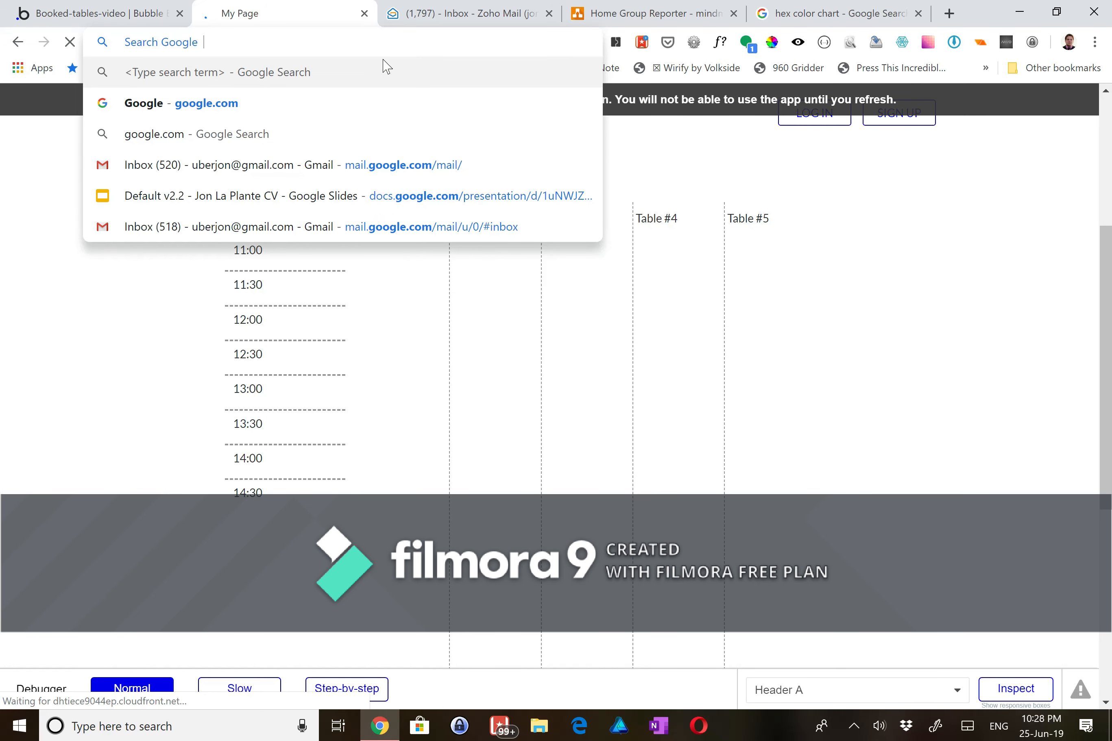
click(91, 408)
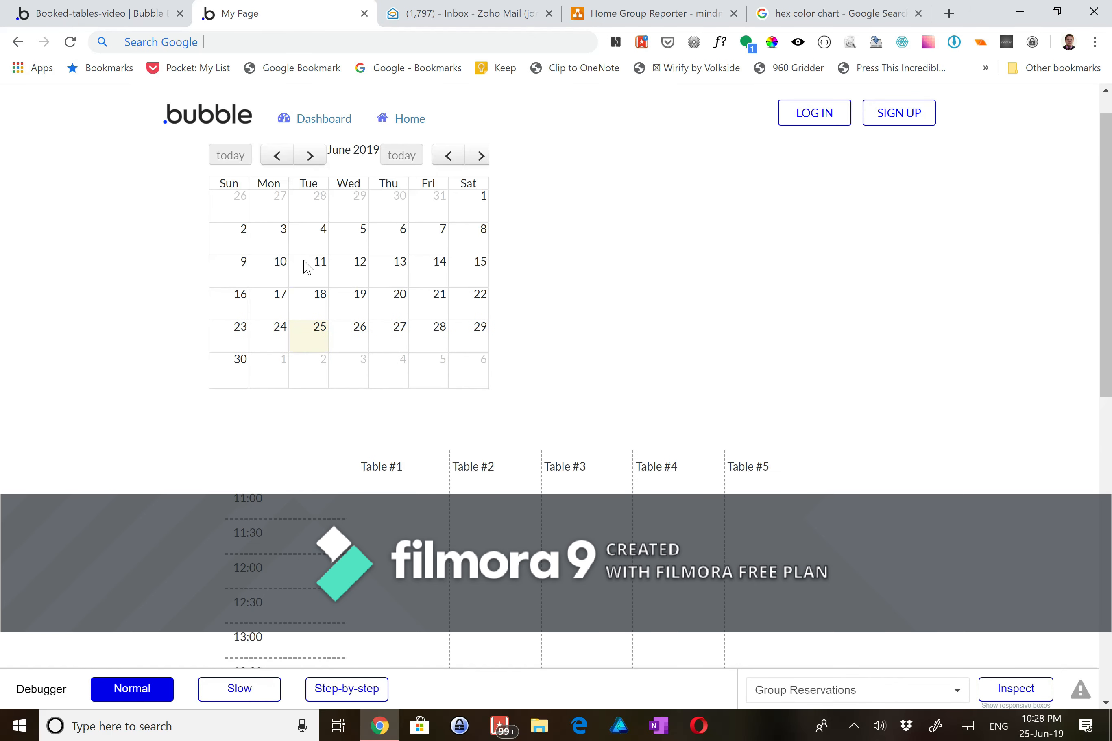
click(407, 119)
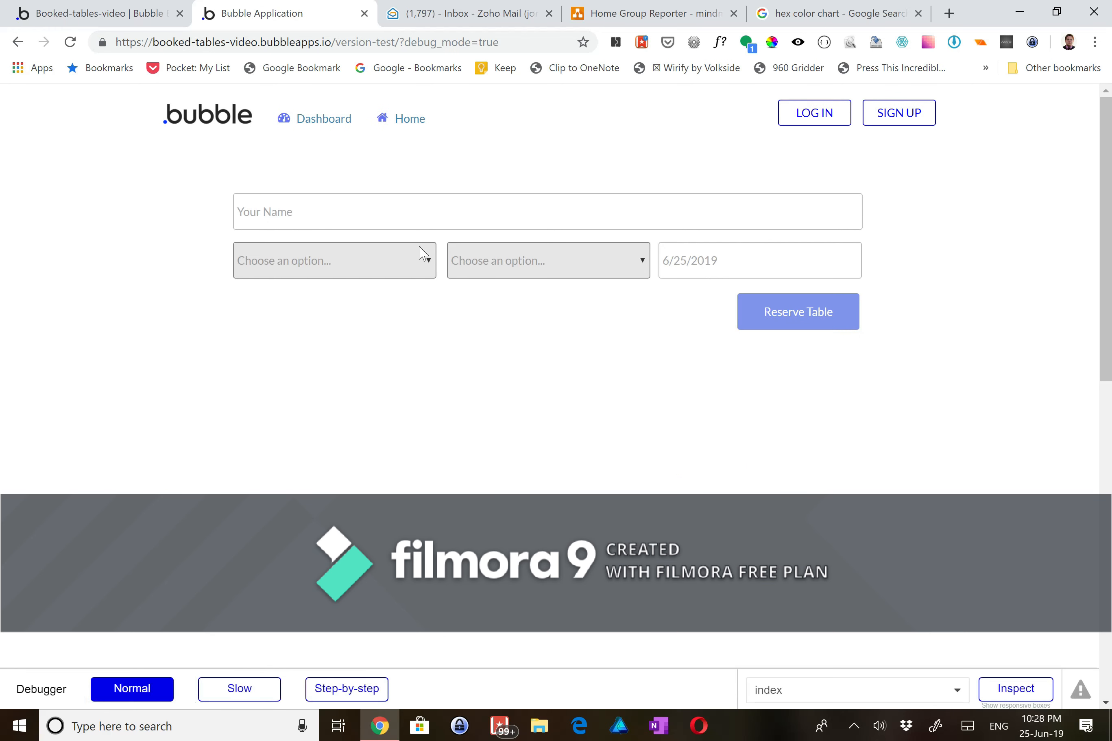
- Enter a customer name, choose 11:30, and find the table dropdown options blank
click(399, 212)
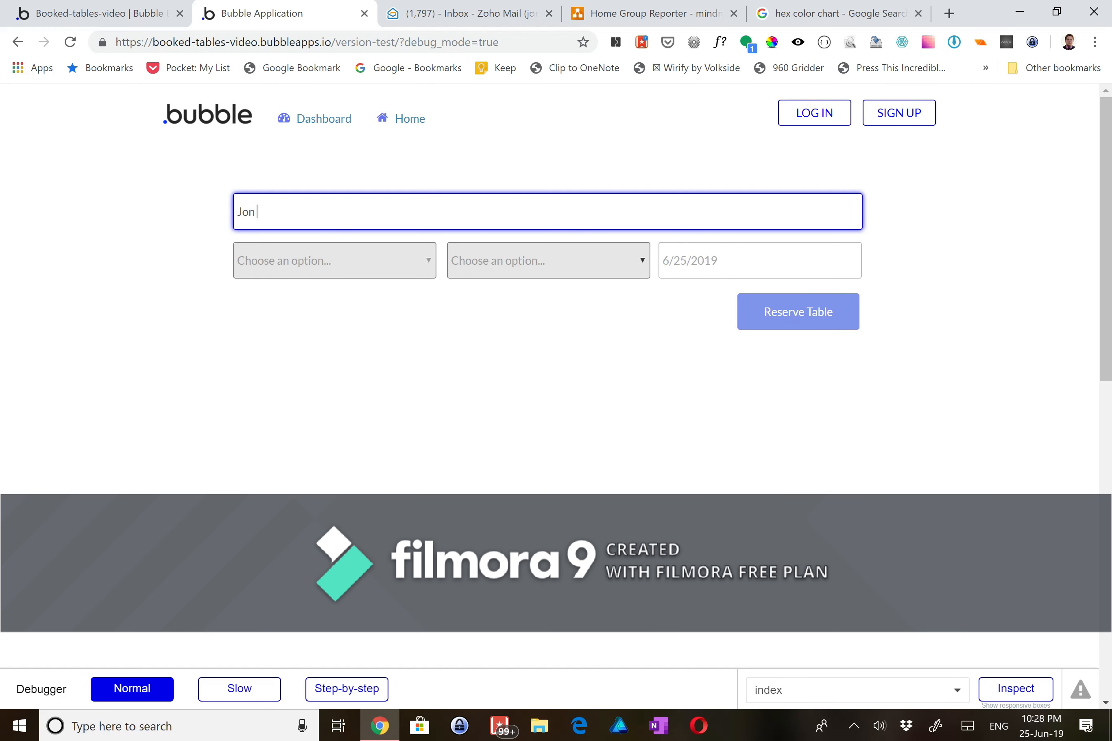
click(355, 261)
click(286, 354)
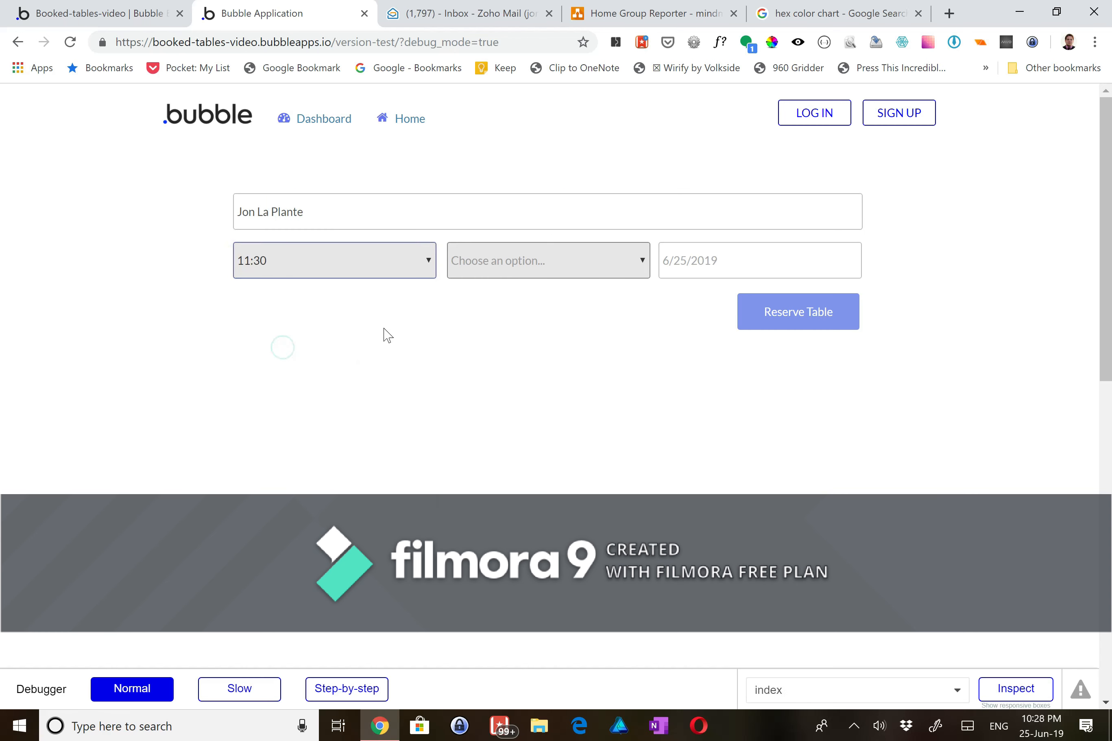
click(461, 261)
click(490, 318)
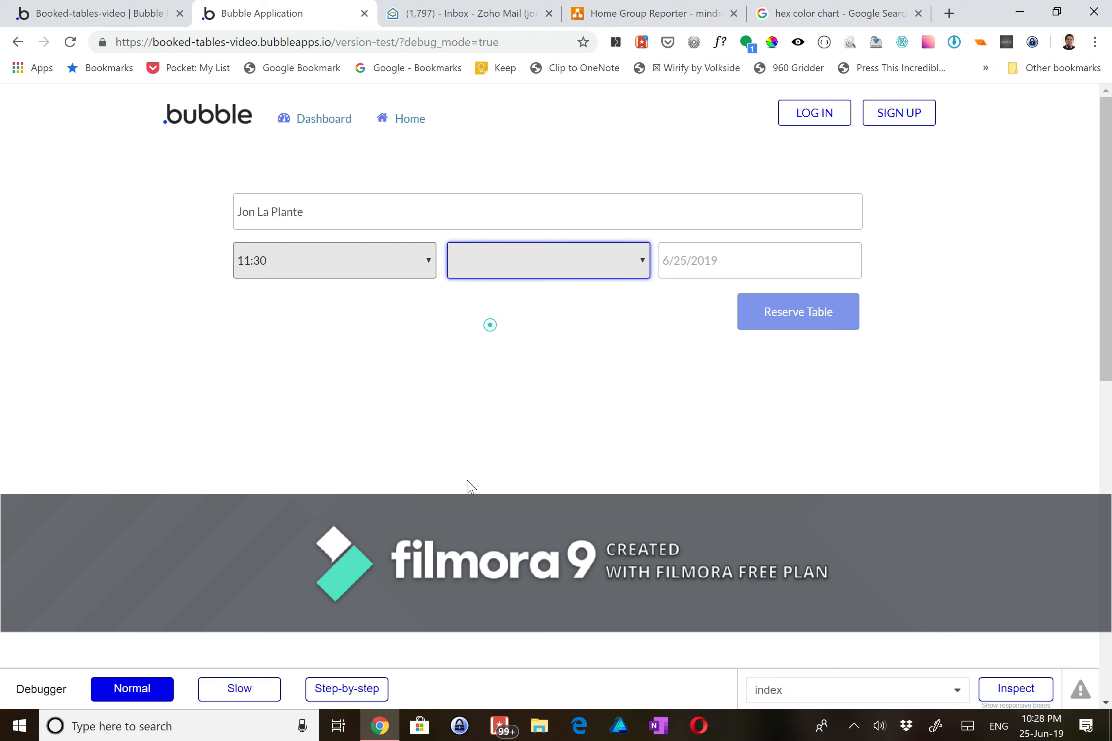
click(558, 257)
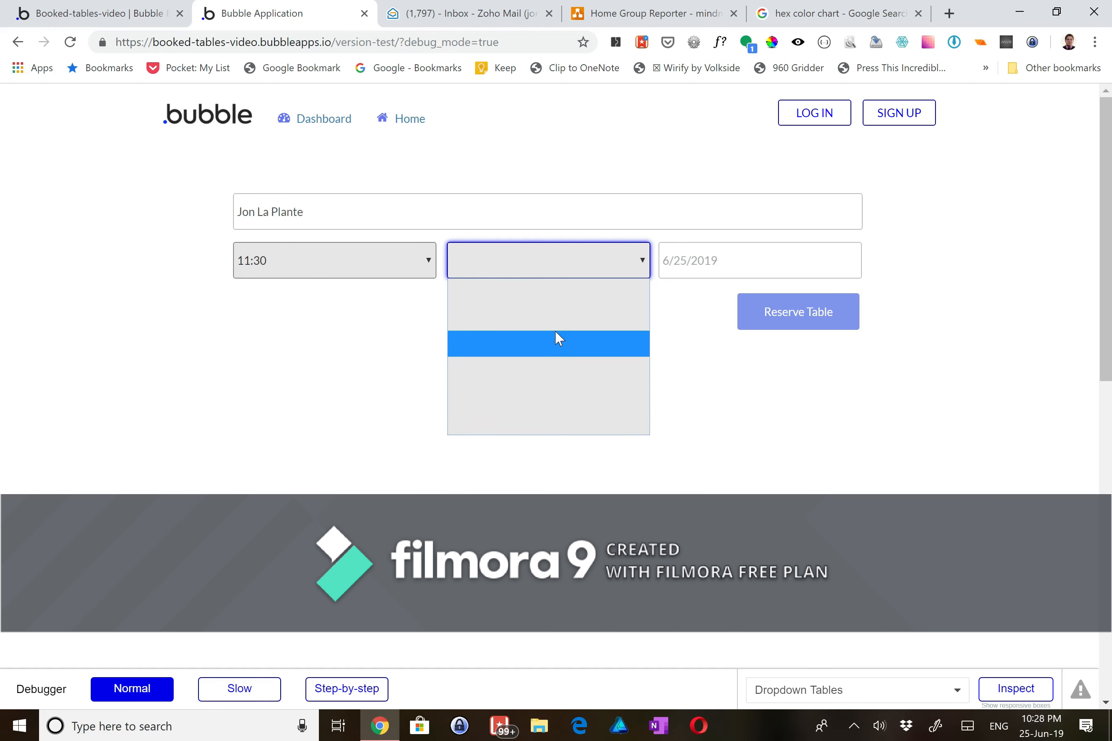
click(127, 13)
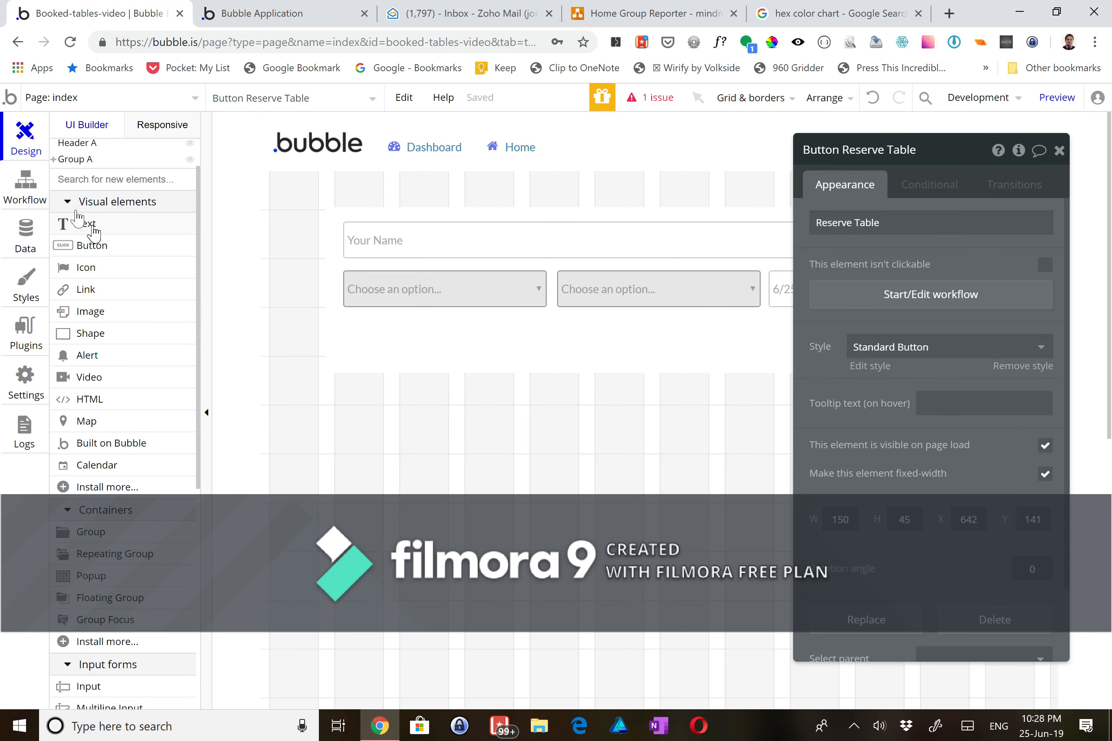
- Set Dropdown Tables' option caption to Current option's Name
click(614, 292)
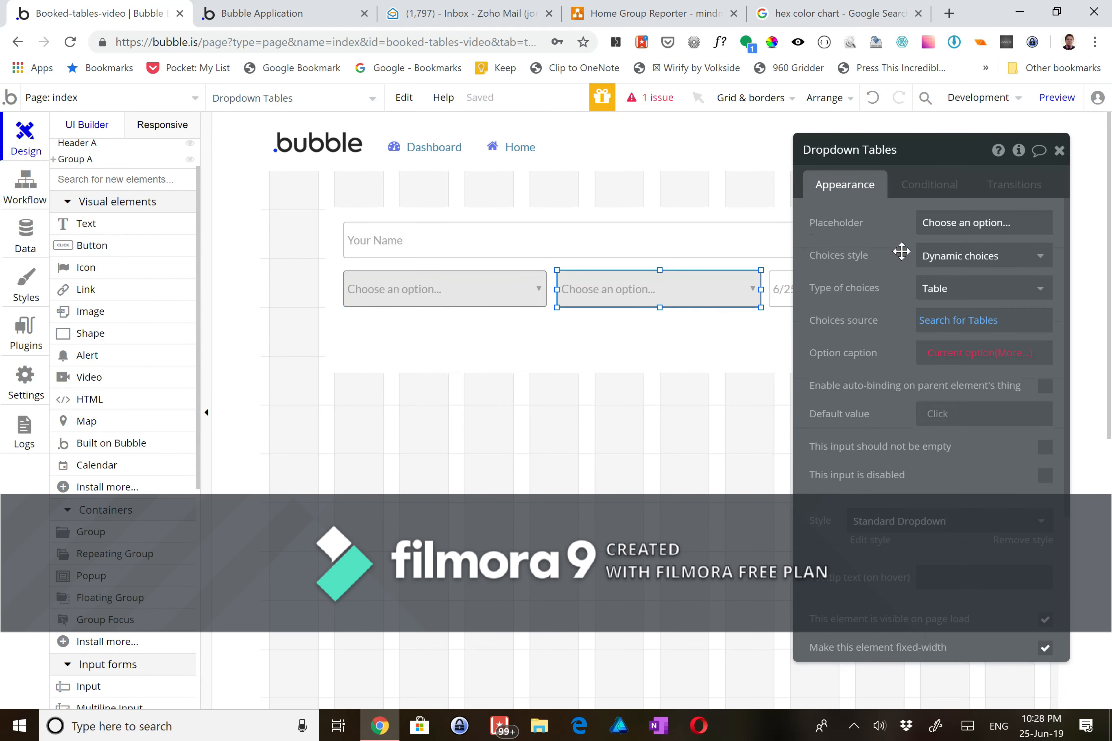
click(952, 353)
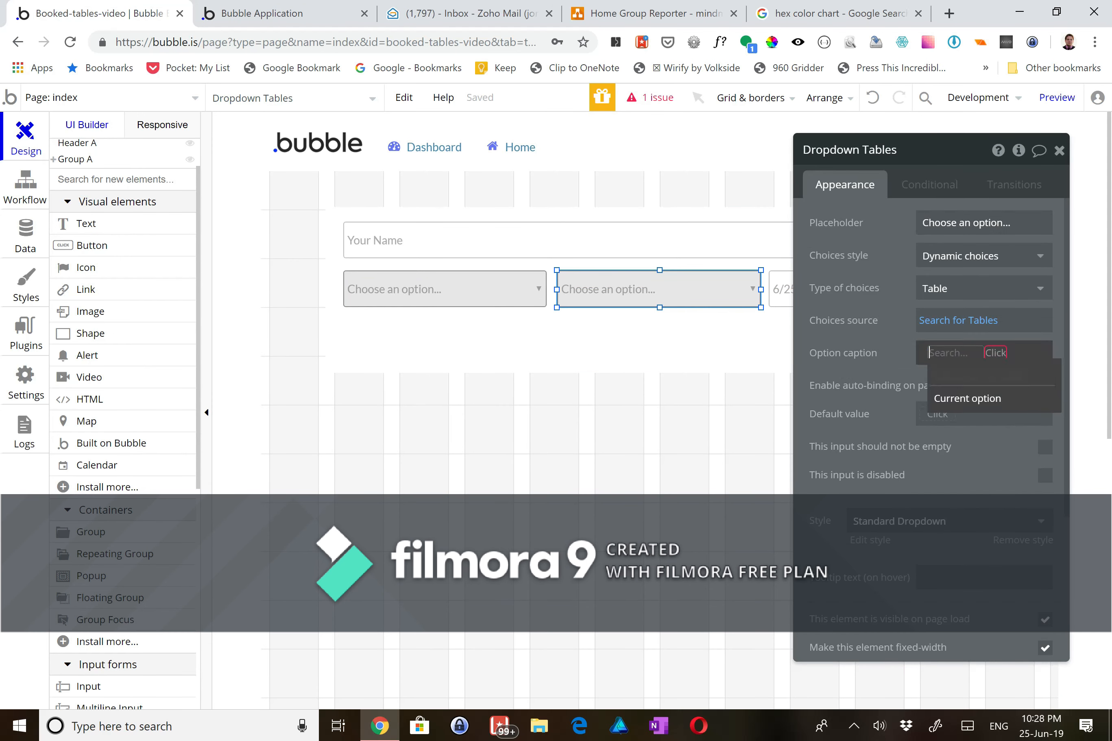
click(986, 397)
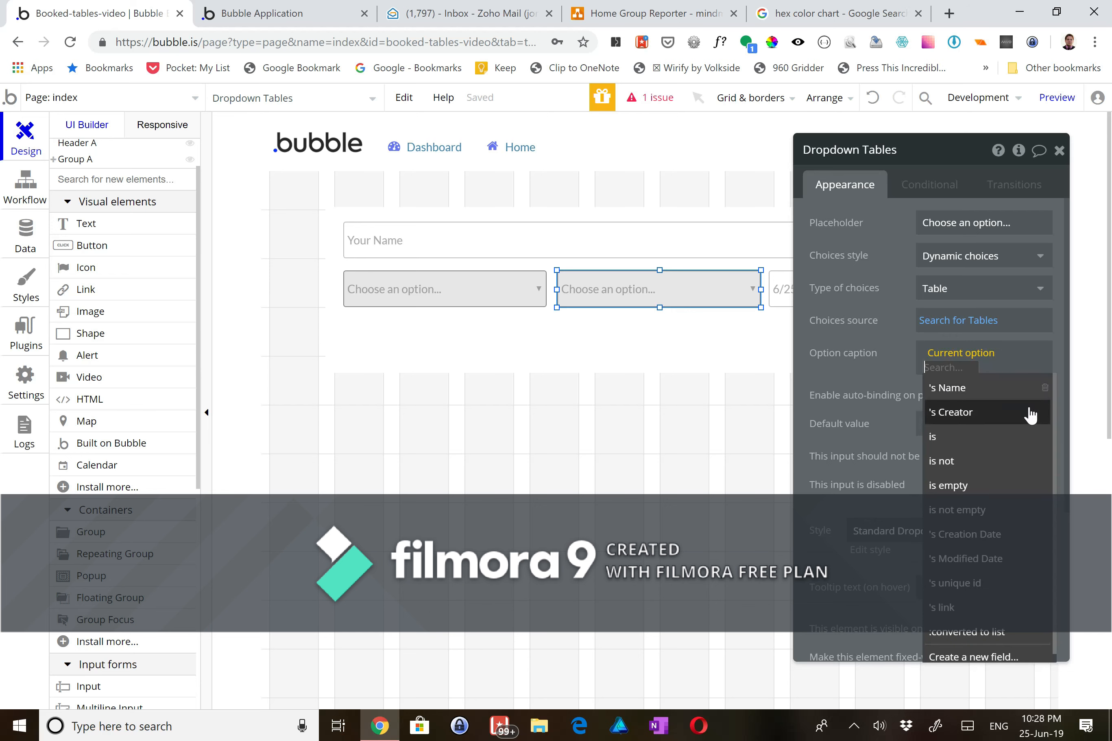
click(958, 389)
click(626, 482)
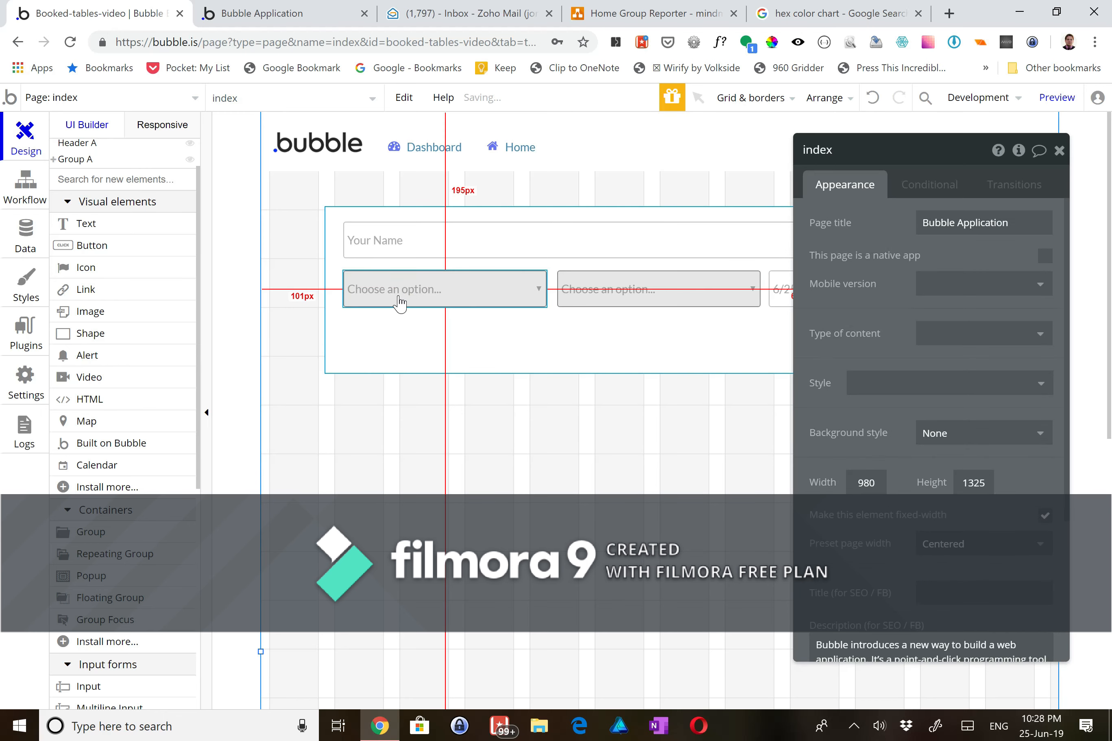
click(670, 311)
click(669, 303)
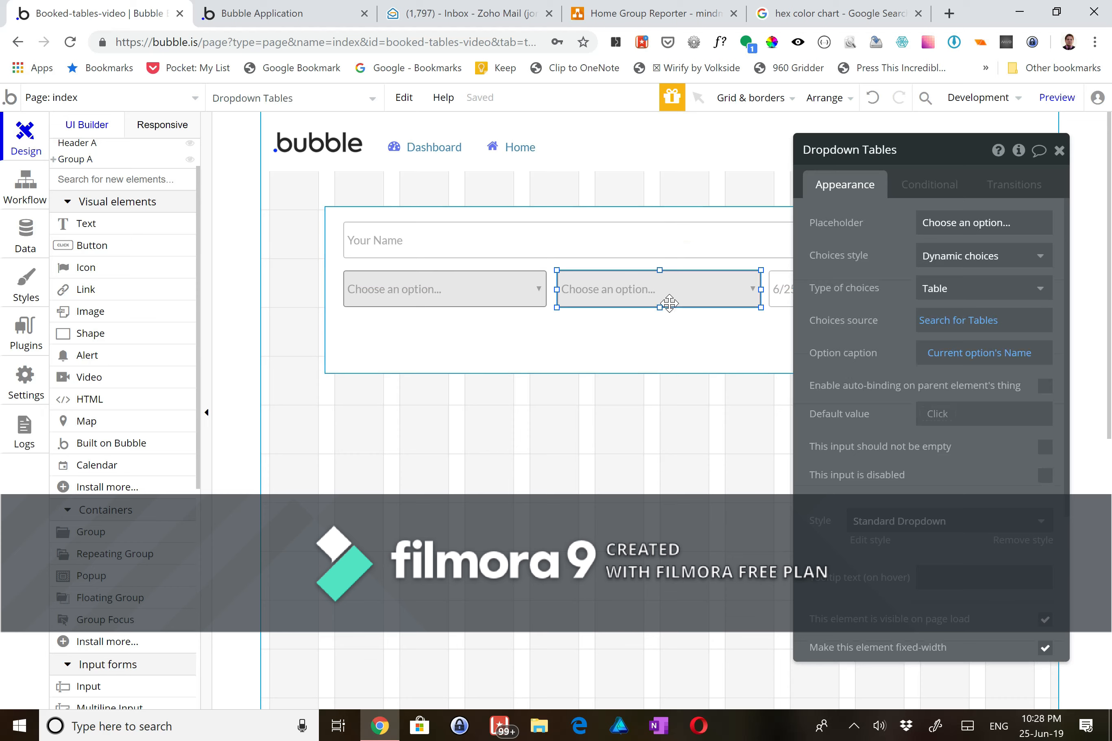
click(289, 14)
- Reload the preview and enter a customer name
key(F5)
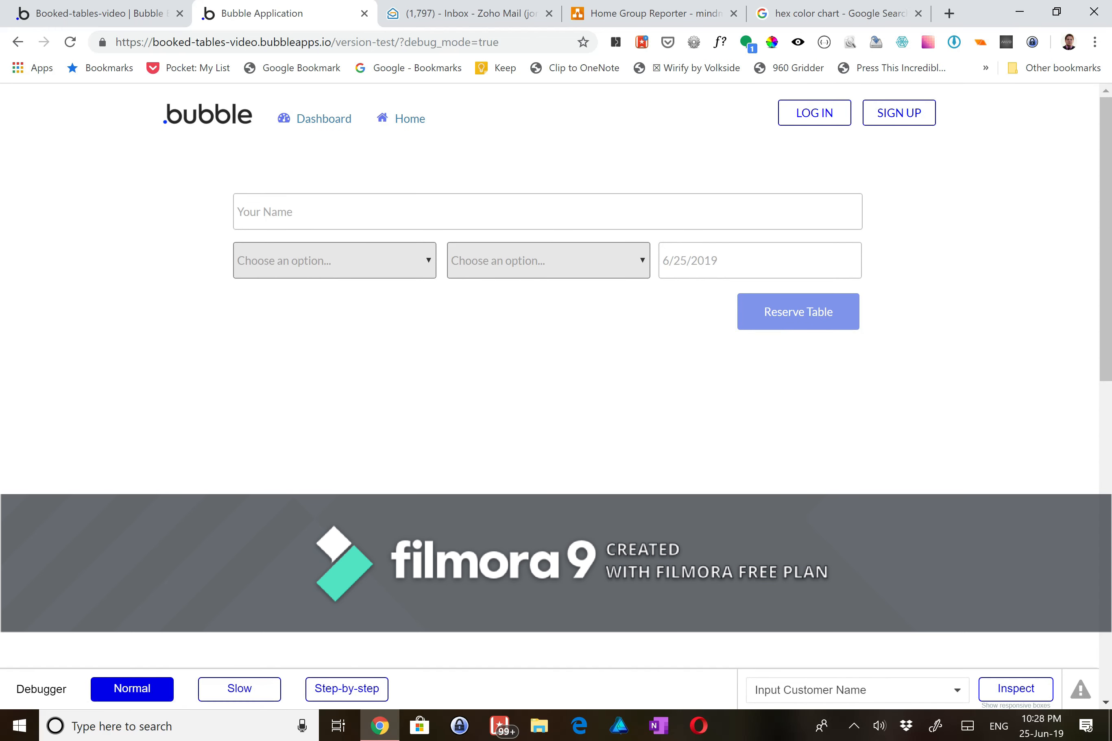
click(323, 205)
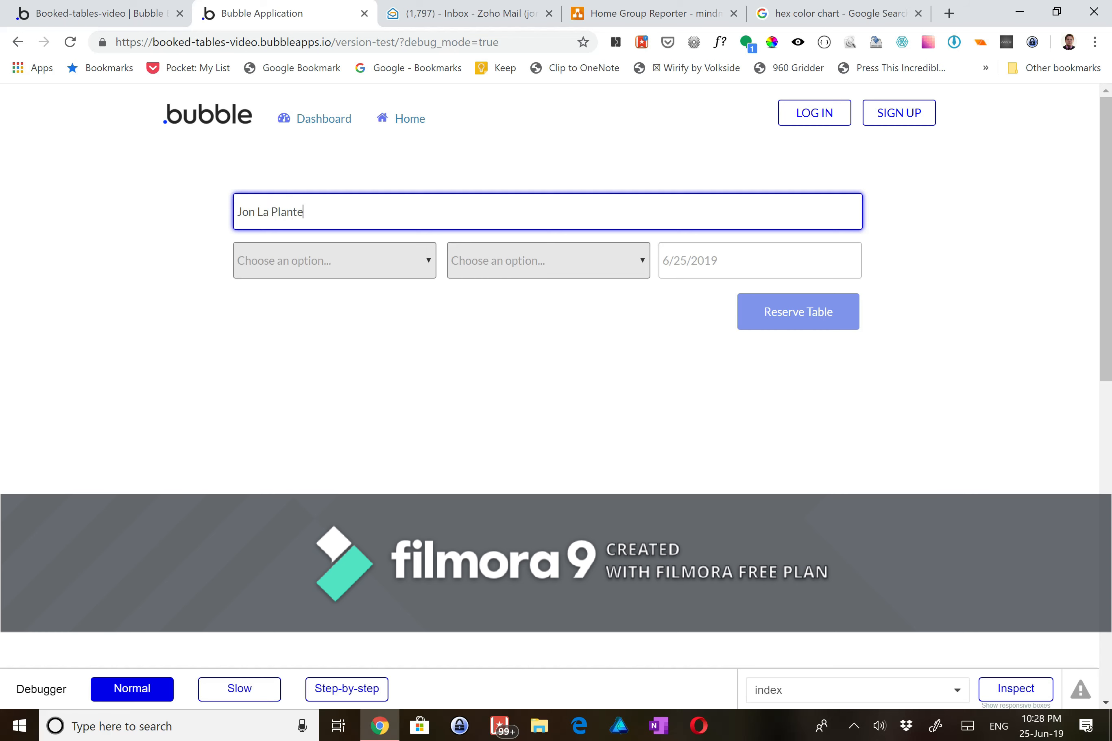
key(Tab)
- Choose 11:30, Table #3 and date 6/28/2019, then submit the reservation
click(372, 263)
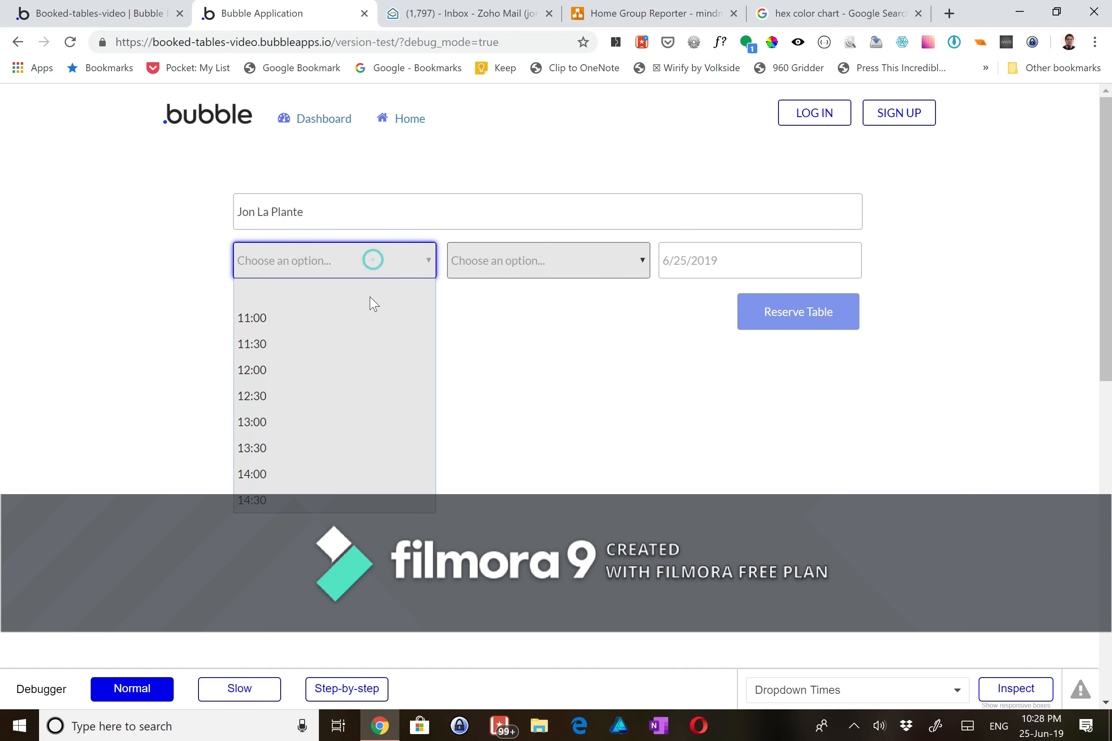
click(372, 351)
click(477, 272)
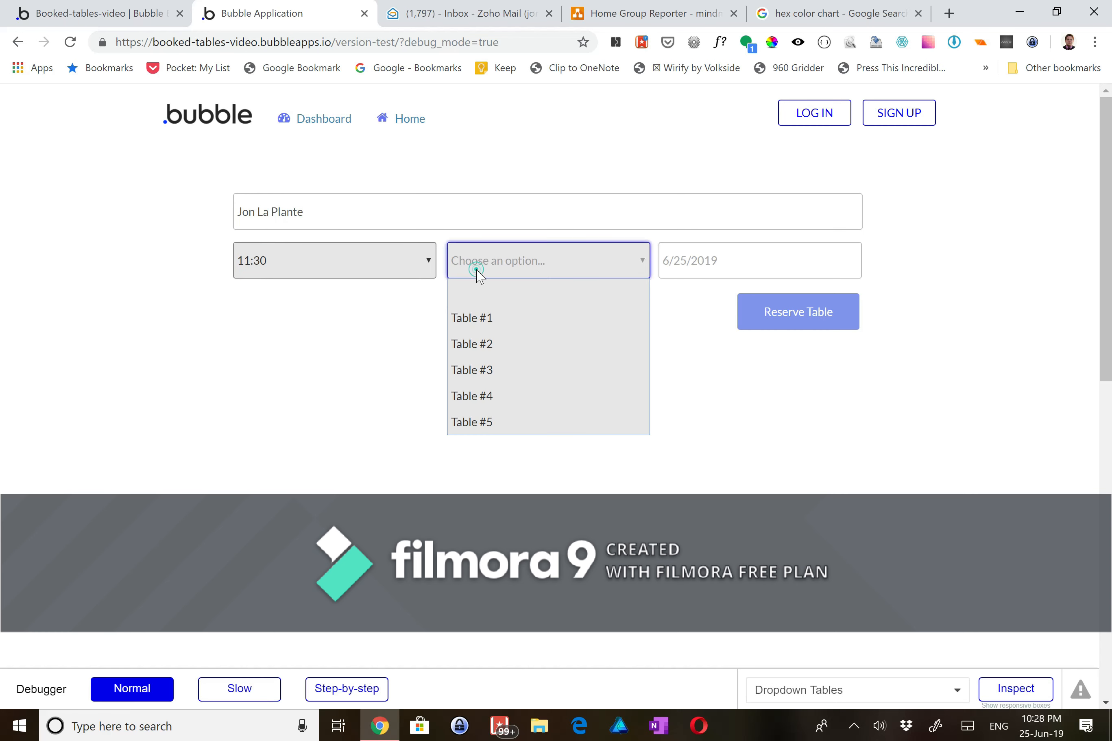
click(496, 374)
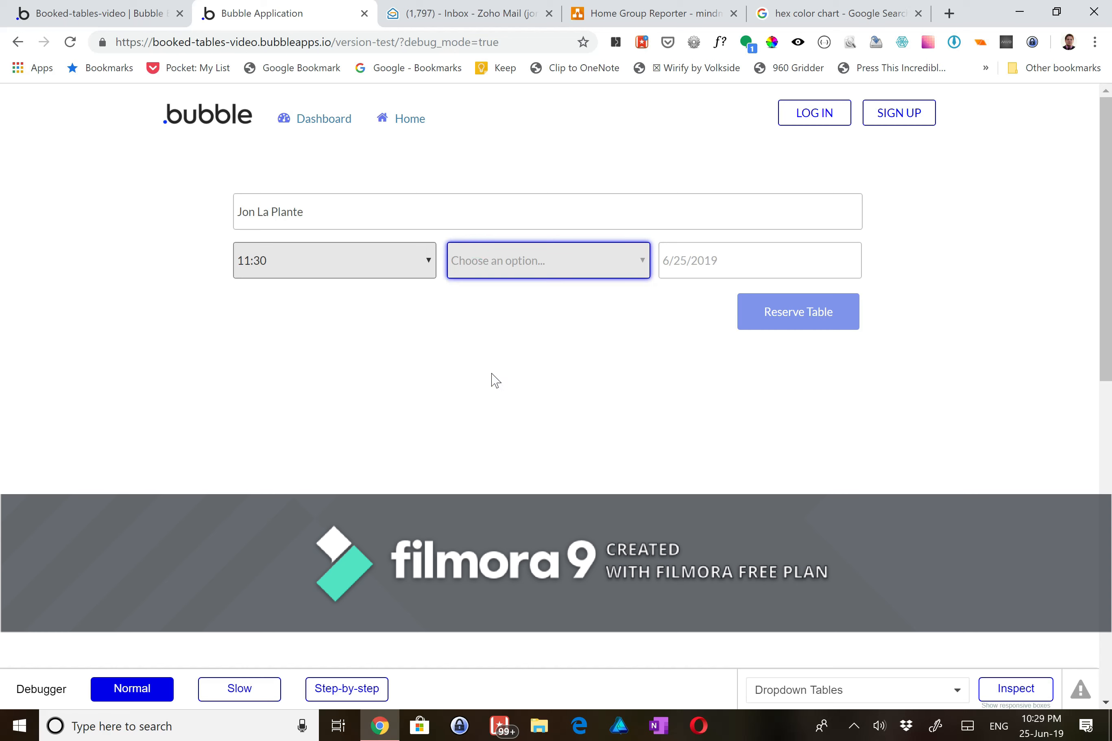
click(711, 275)
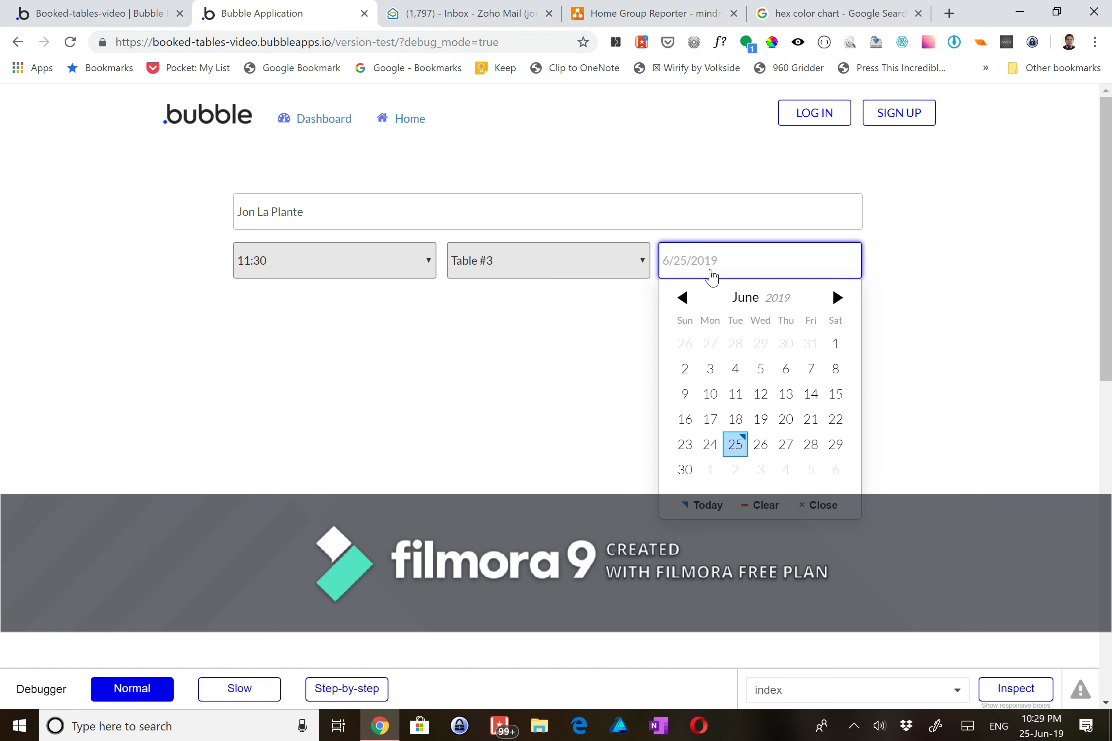
click(817, 443)
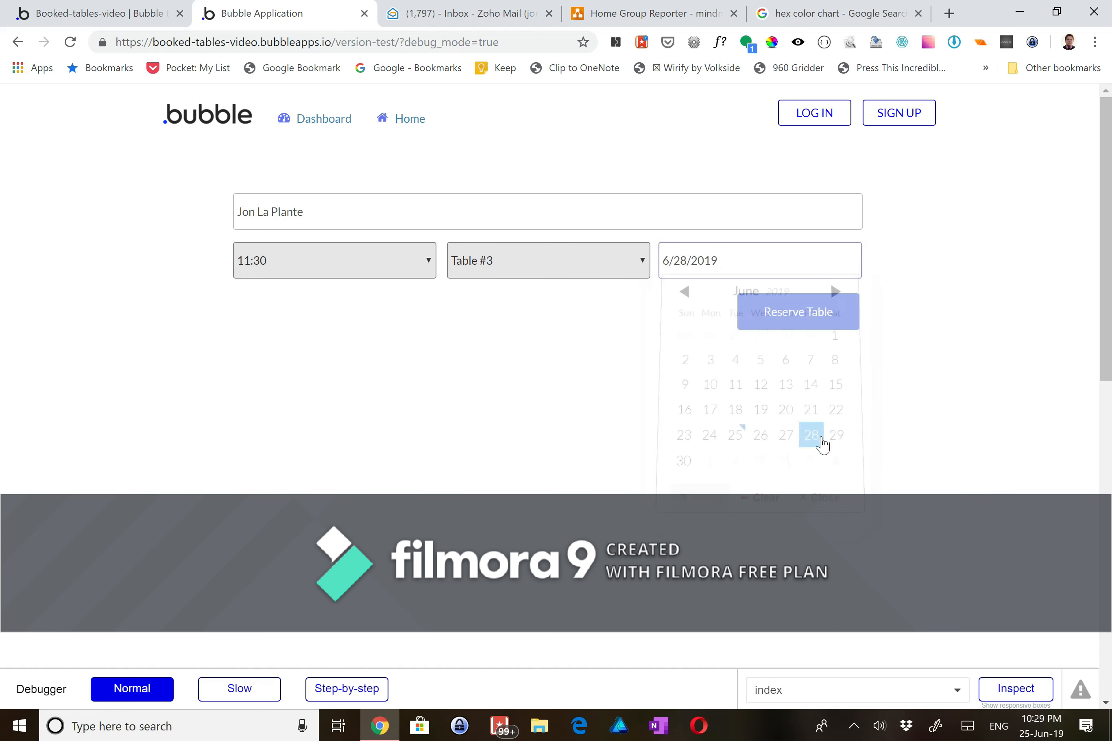
click(804, 324)
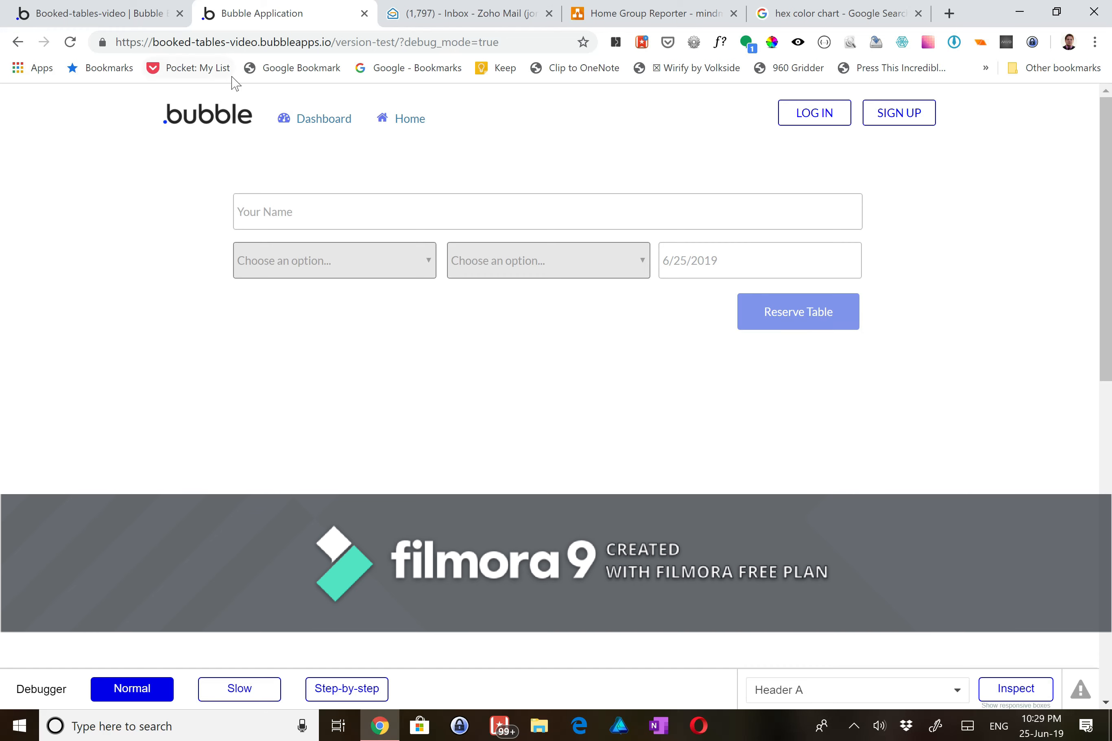
- Back in the Bubble editor, view the All Table Bookings entries in Data > App data
click(130, 14)
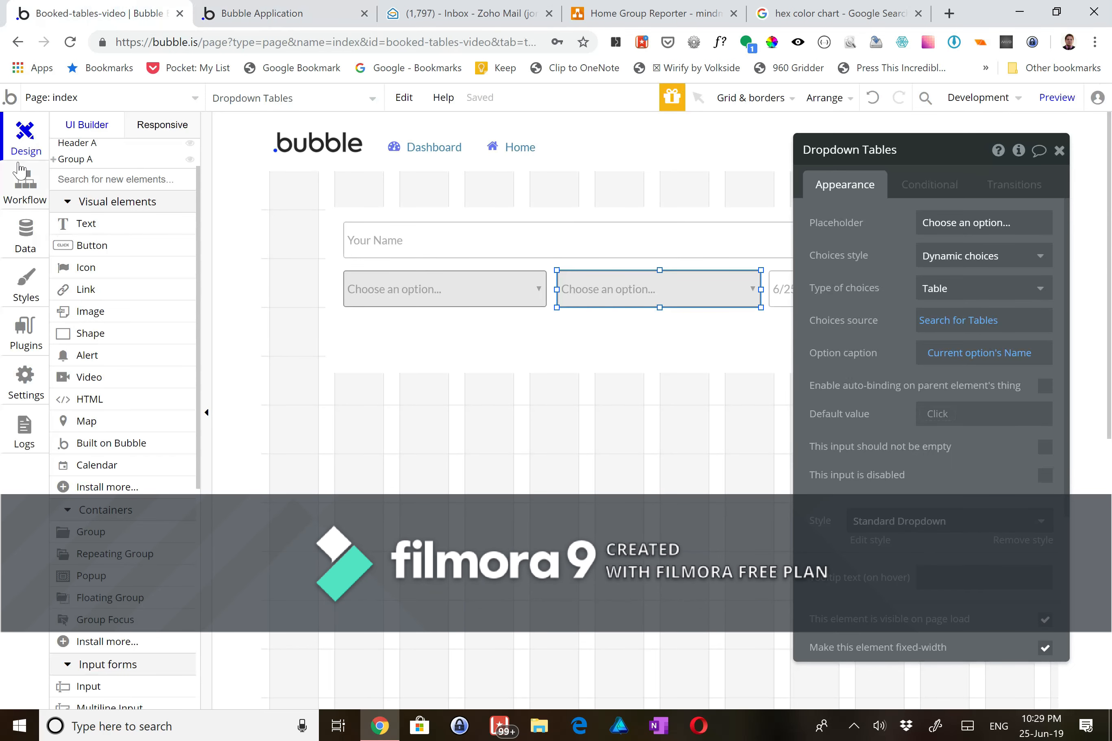
click(27, 230)
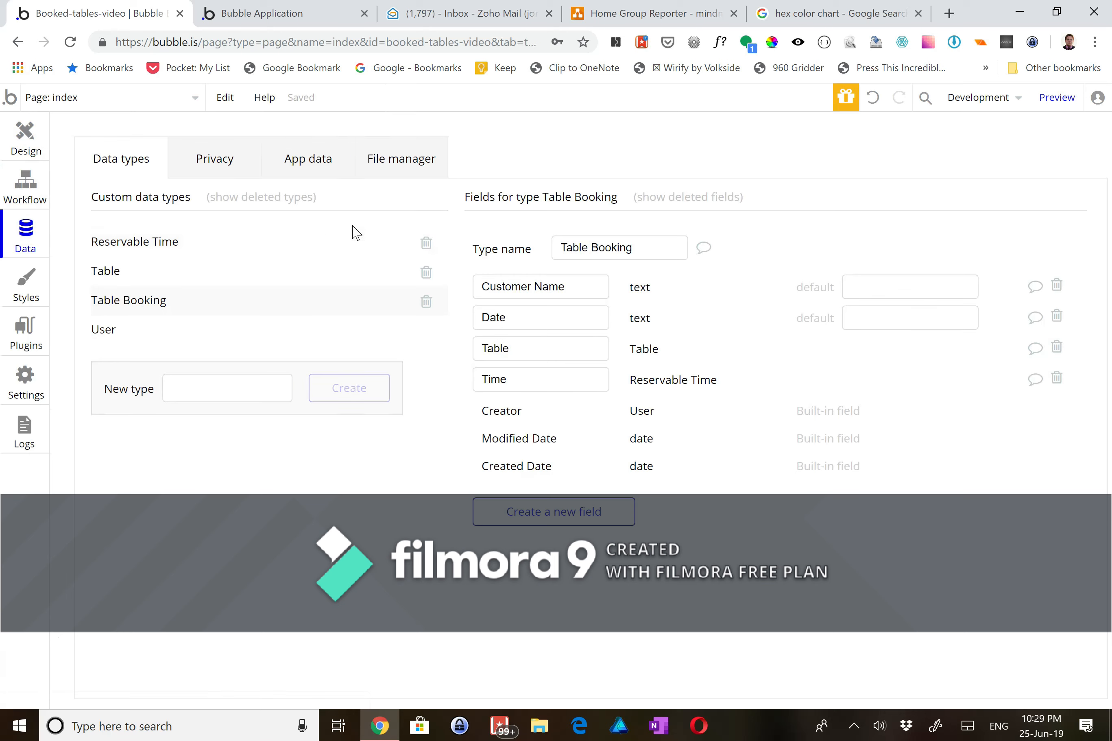
click(316, 164)
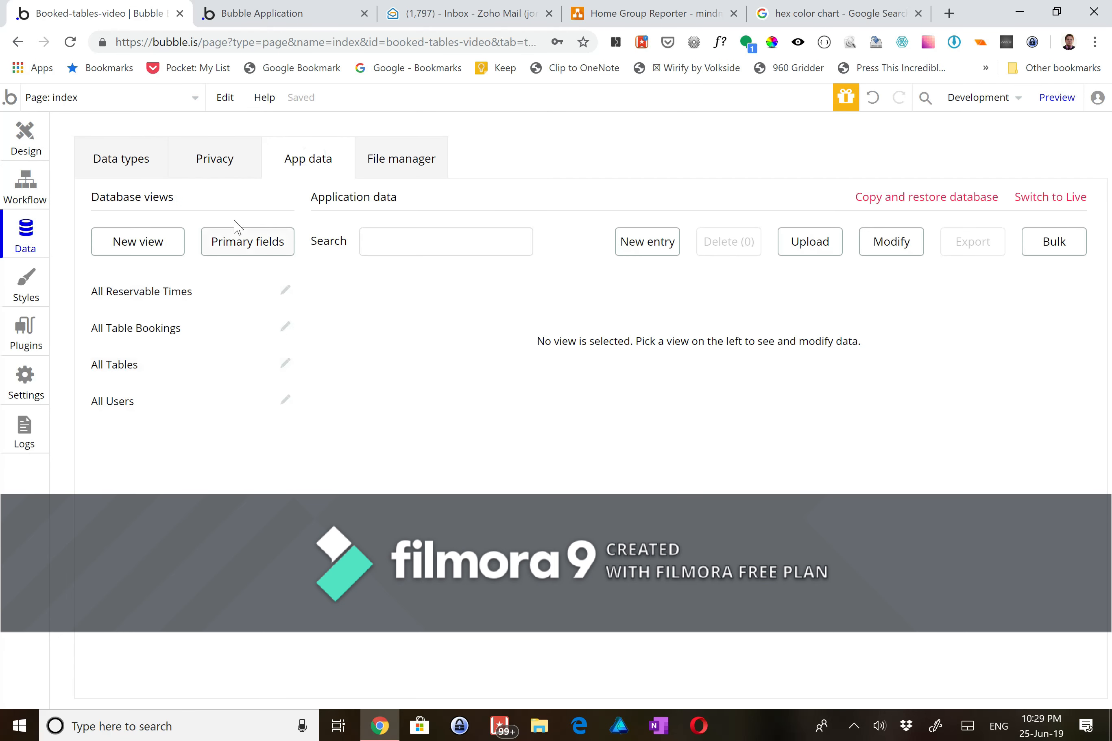
click(123, 334)
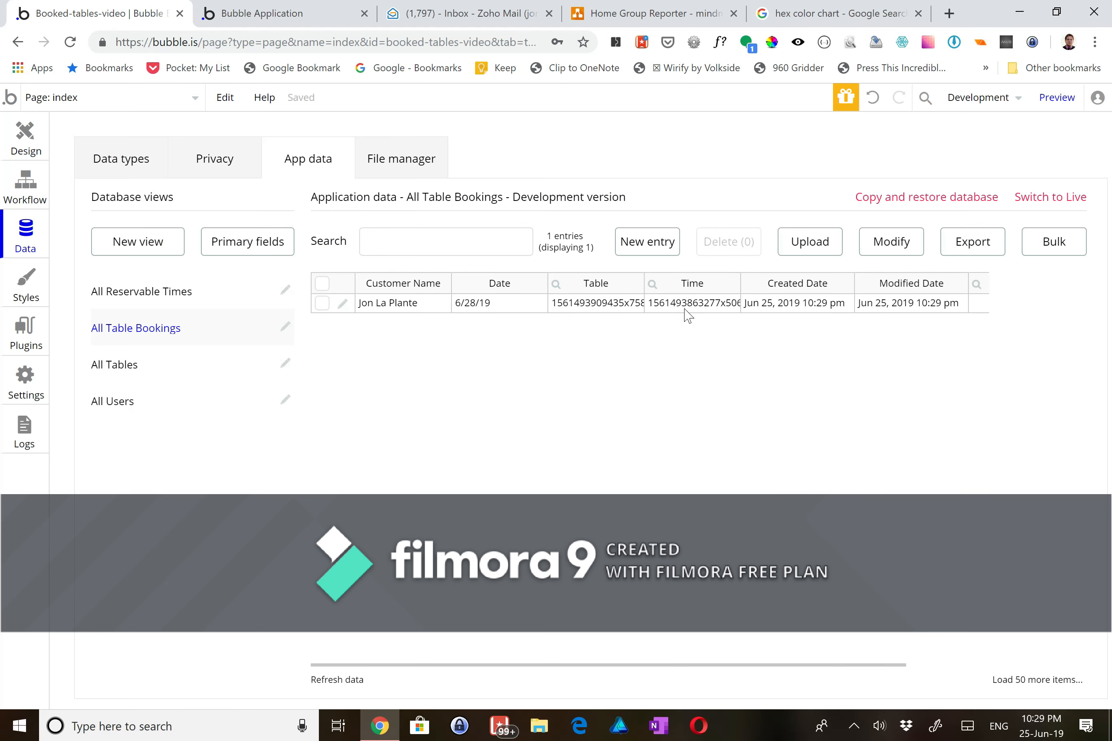
- Set primary fields: Table by Name, Table Booking by unique id, Reservable Time by Available Time
click(269, 242)
click(496, 205)
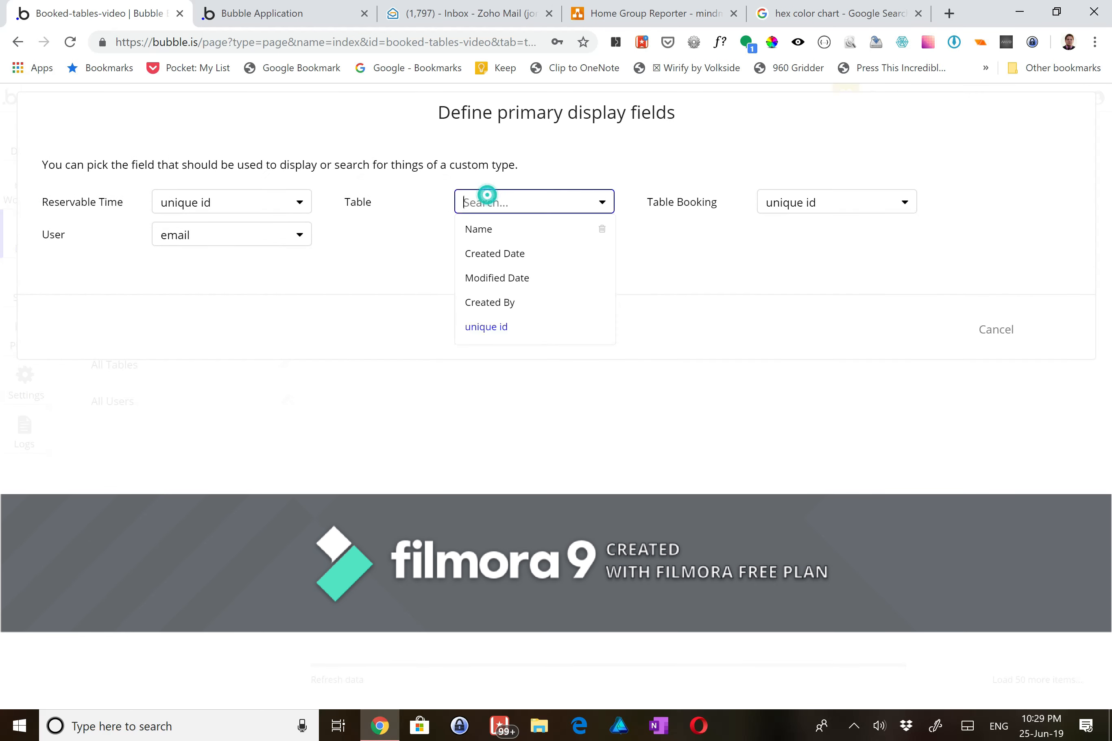
click(490, 233)
click(776, 211)
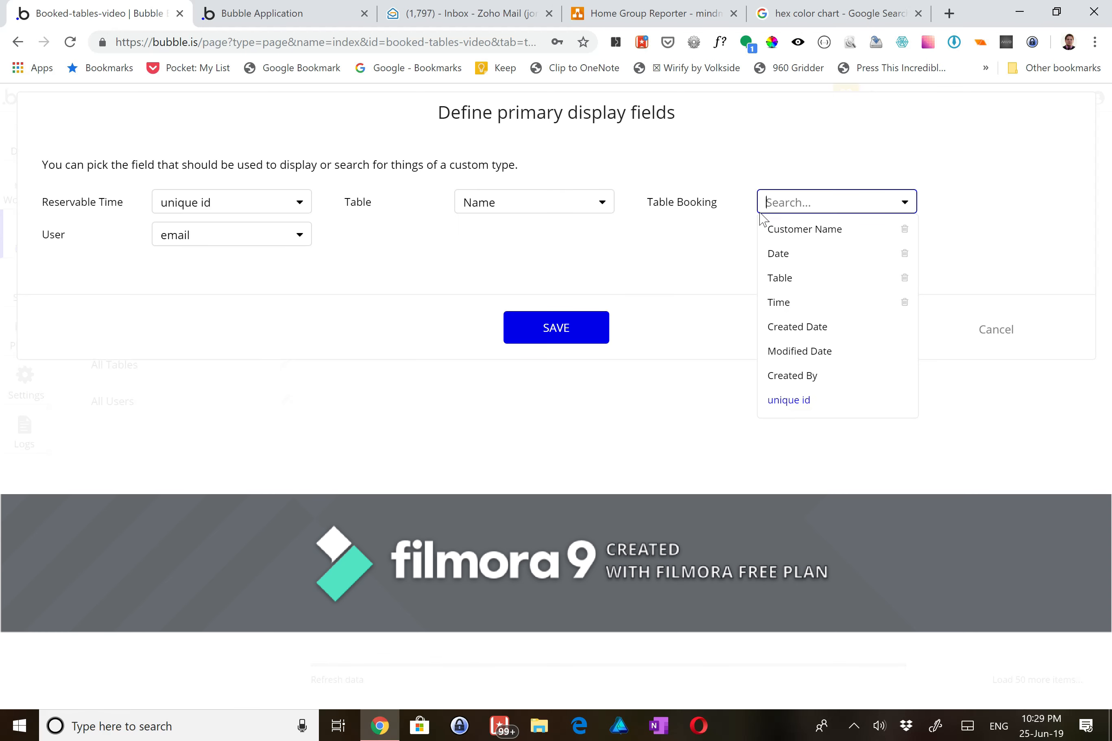
click(675, 256)
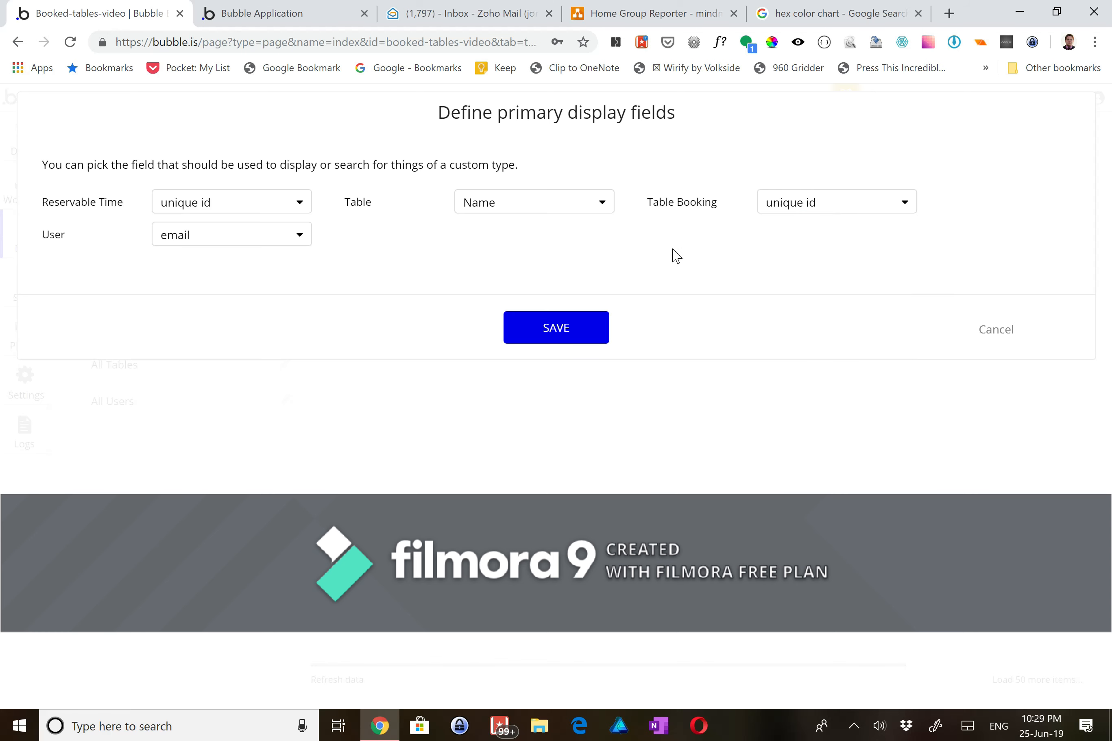
click(263, 207)
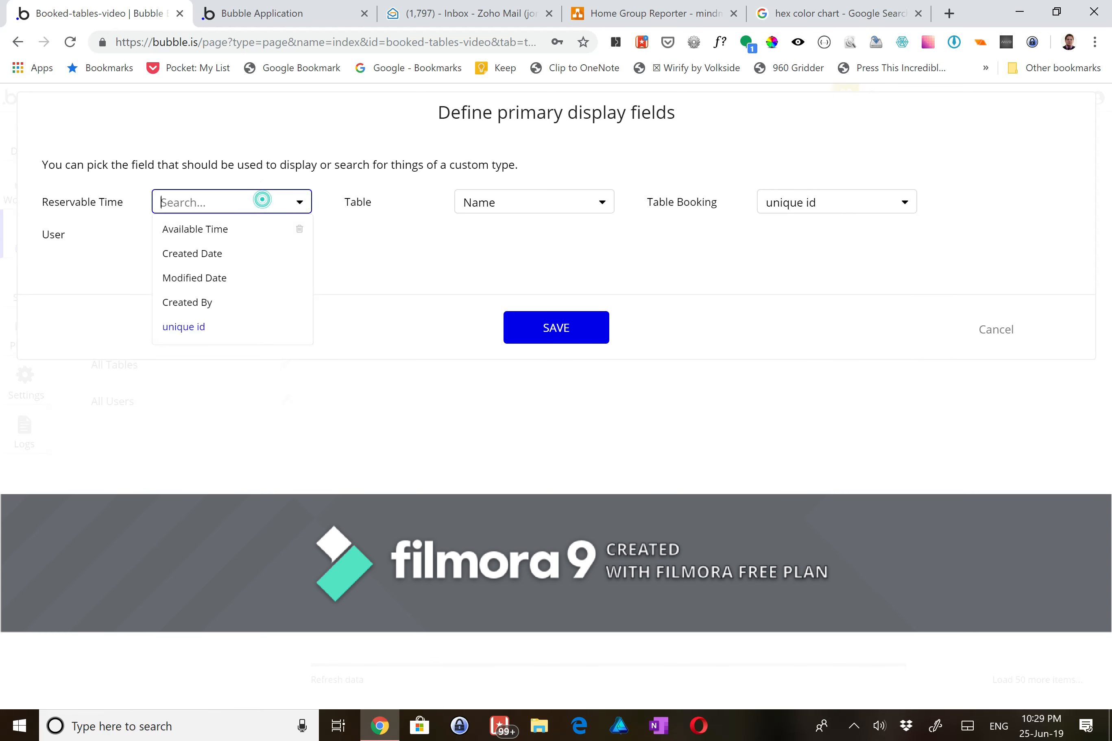
click(183, 234)
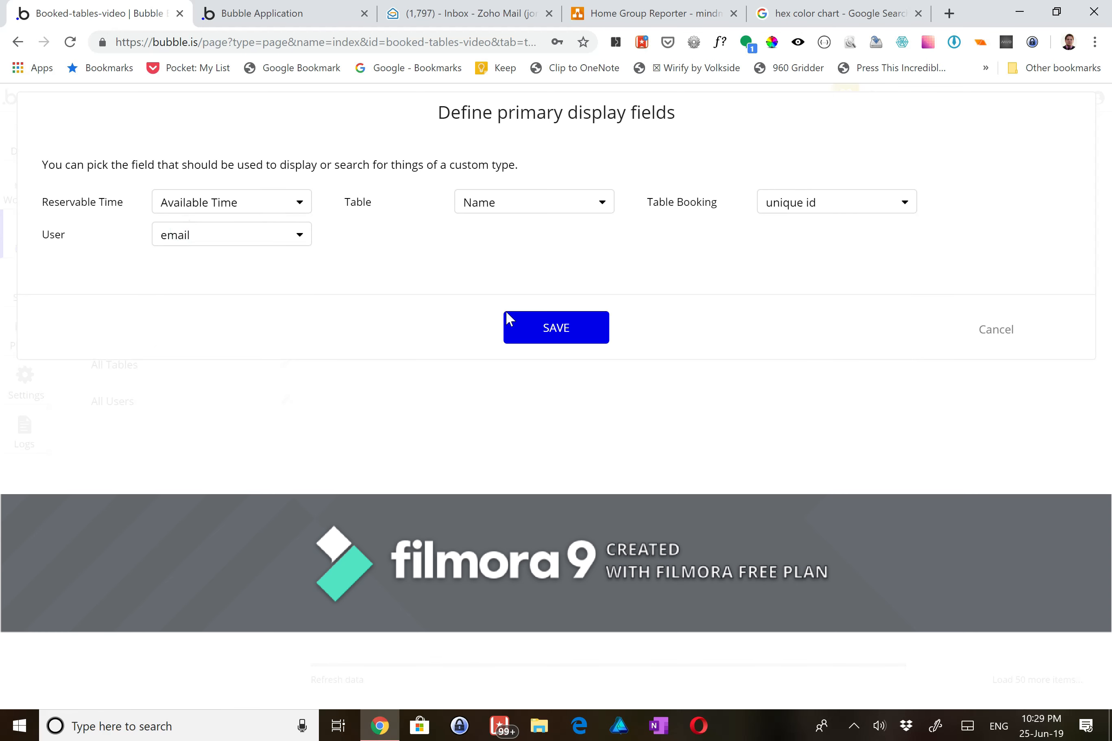
click(525, 338)
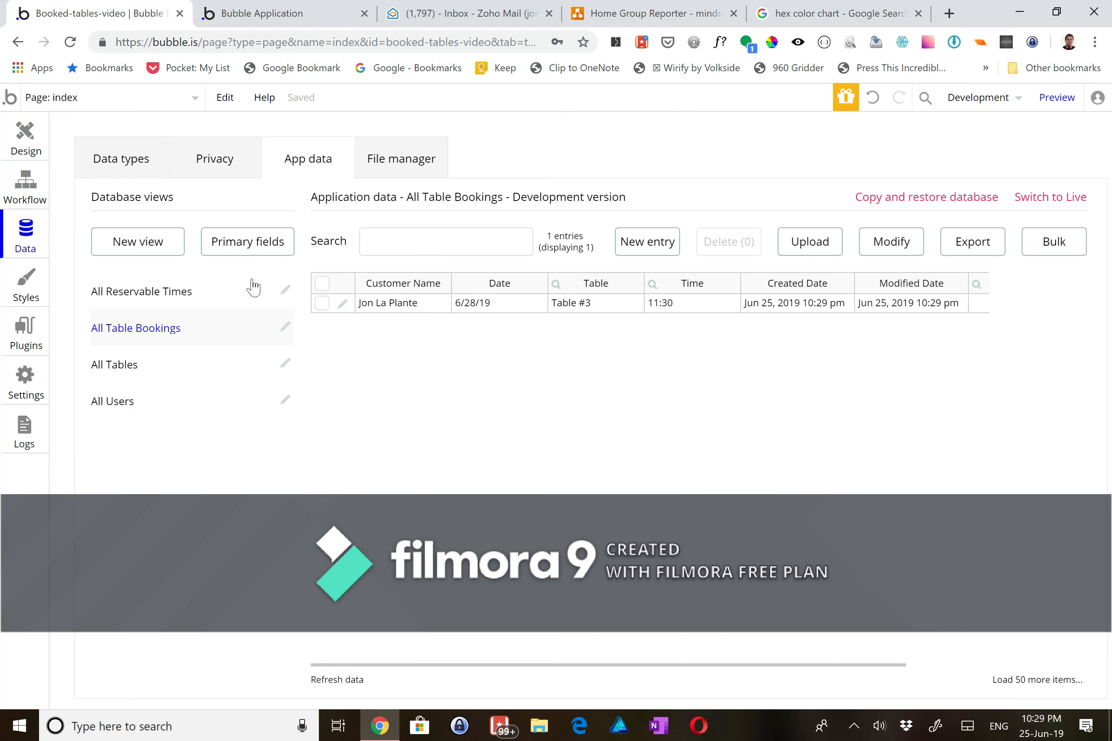
- Open the dashboard page in the Design editor
click(25, 139)
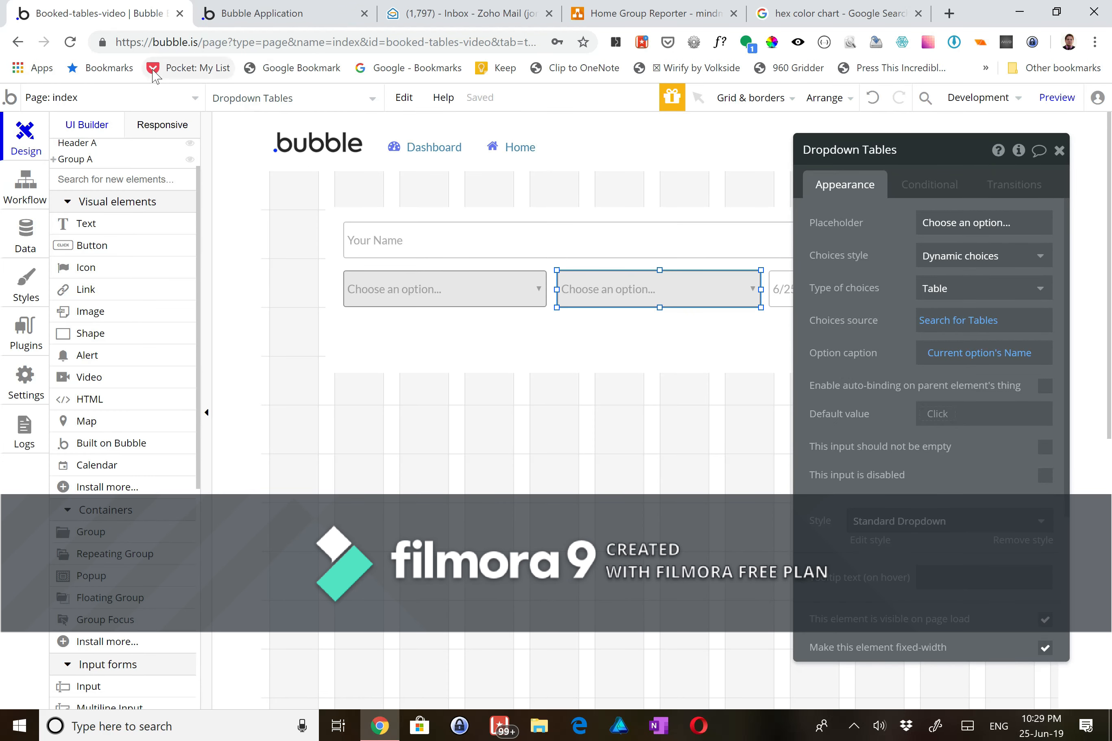
click(53, 97)
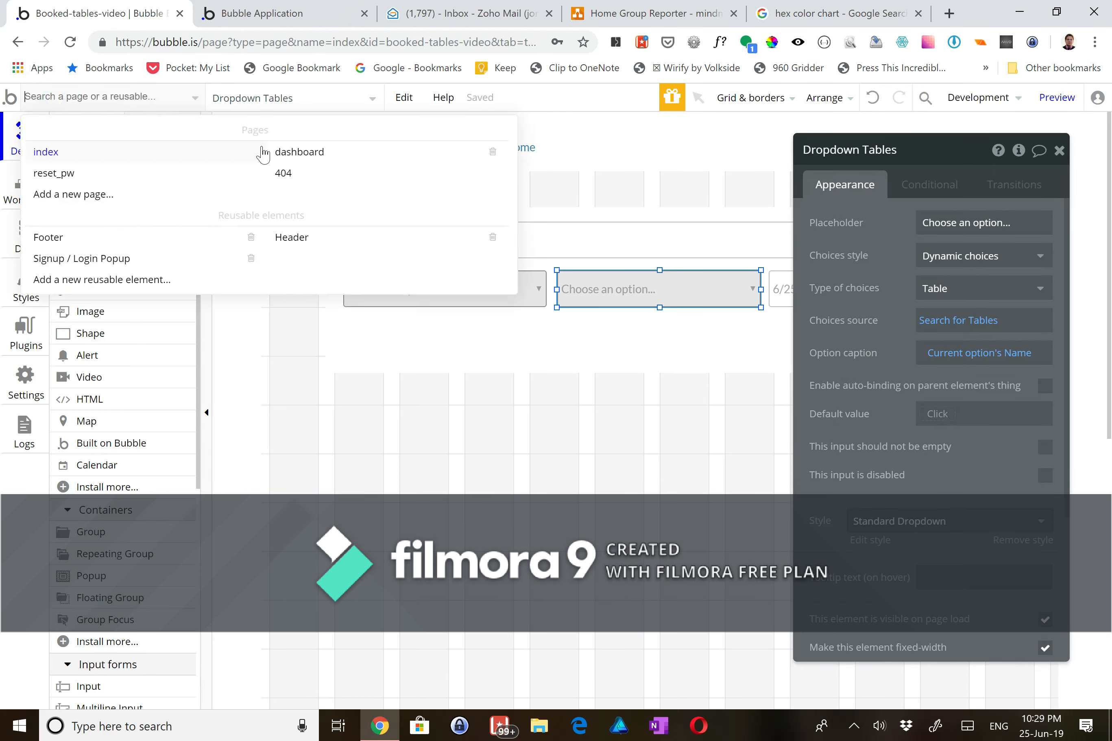
click(277, 152)
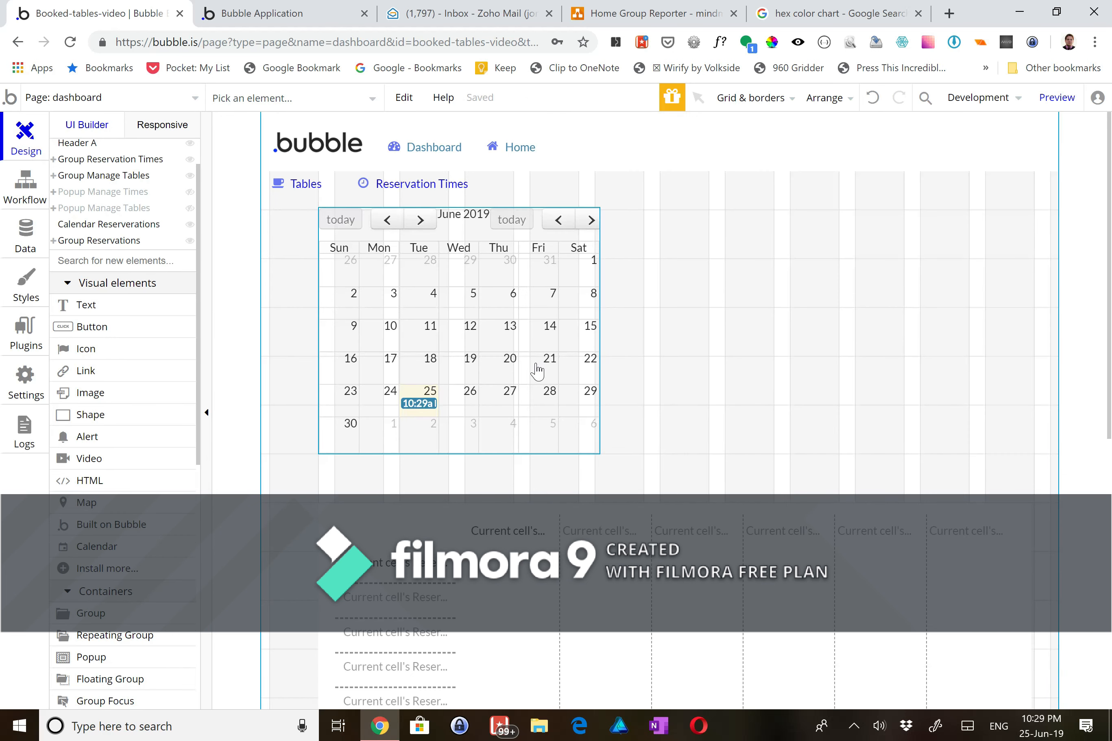
scroll(631, 482, down, 8)
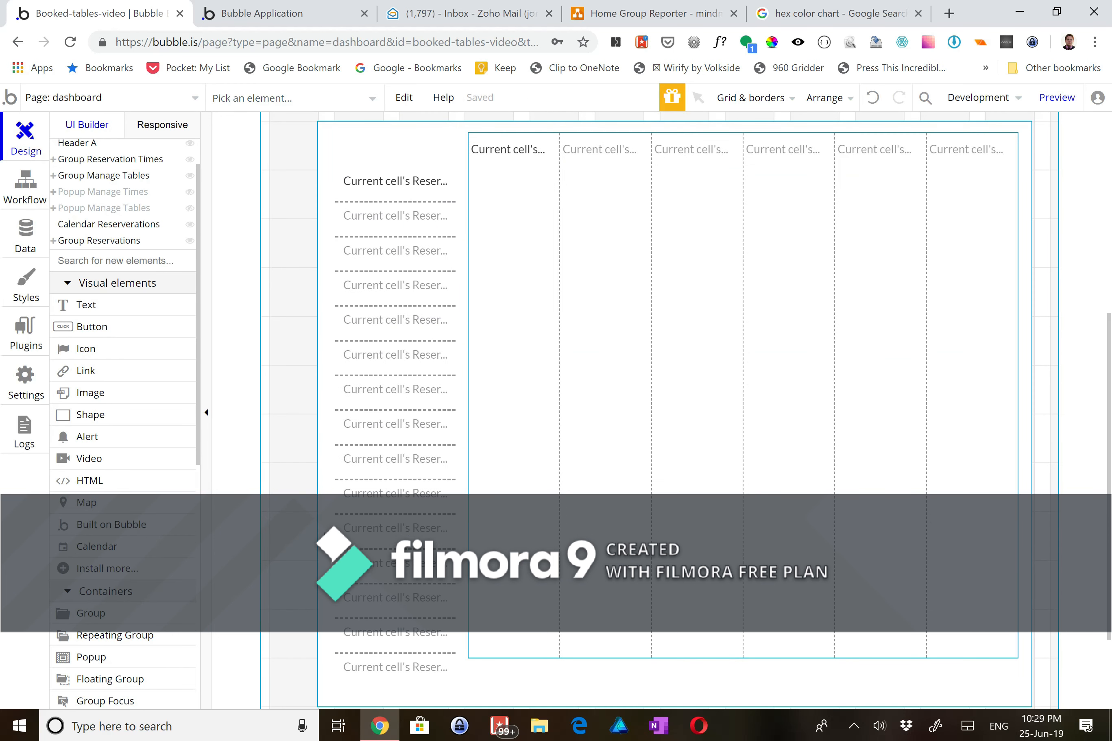
- Draw a tall group in the first repeating group cell and centre it horizontally
click(108, 611)
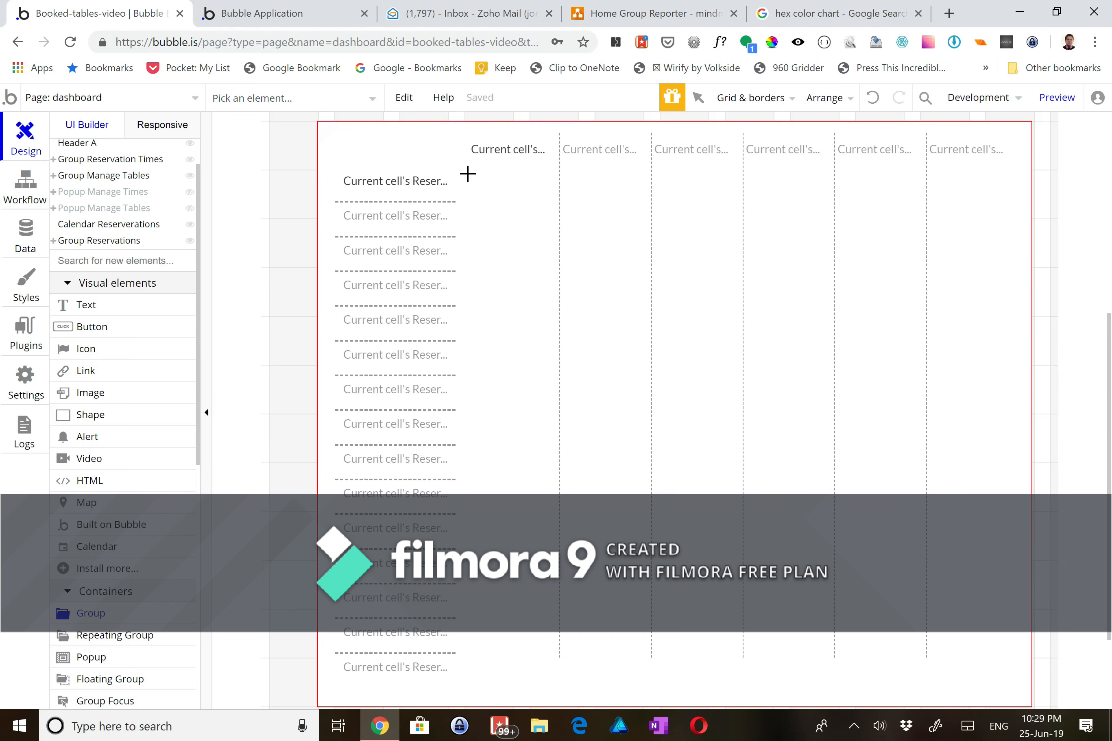
mouse_move(469, 166)
mouse_down()
mouse_move(534, 465)
mouse_move(544, 652)
mouse_up()
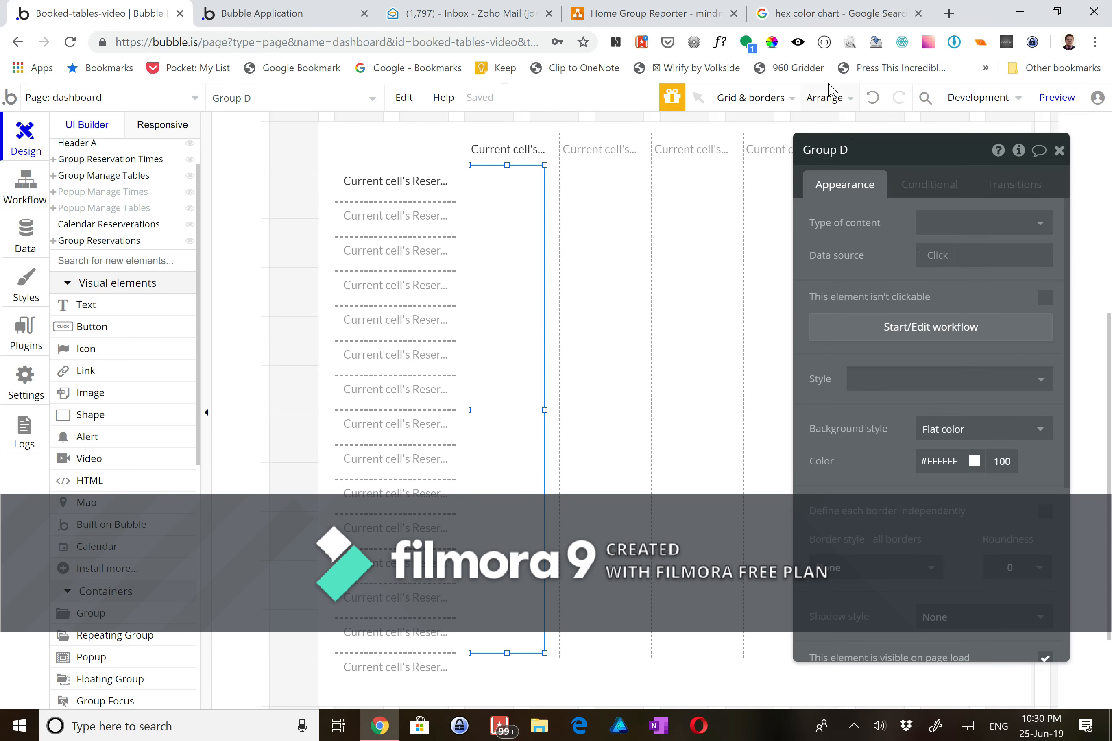
click(827, 98)
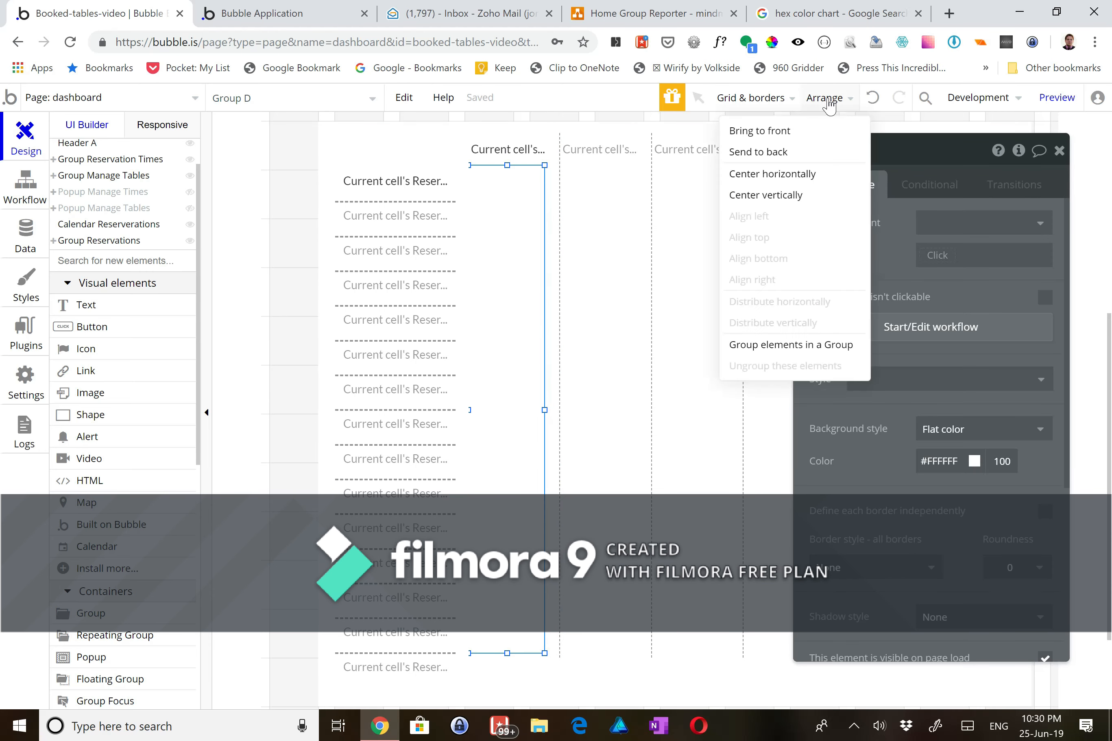
click(819, 181)
- Rename the group Group Reservation Times, with content type Table from Current cell's Table
click(844, 150)
key(BackSpace)
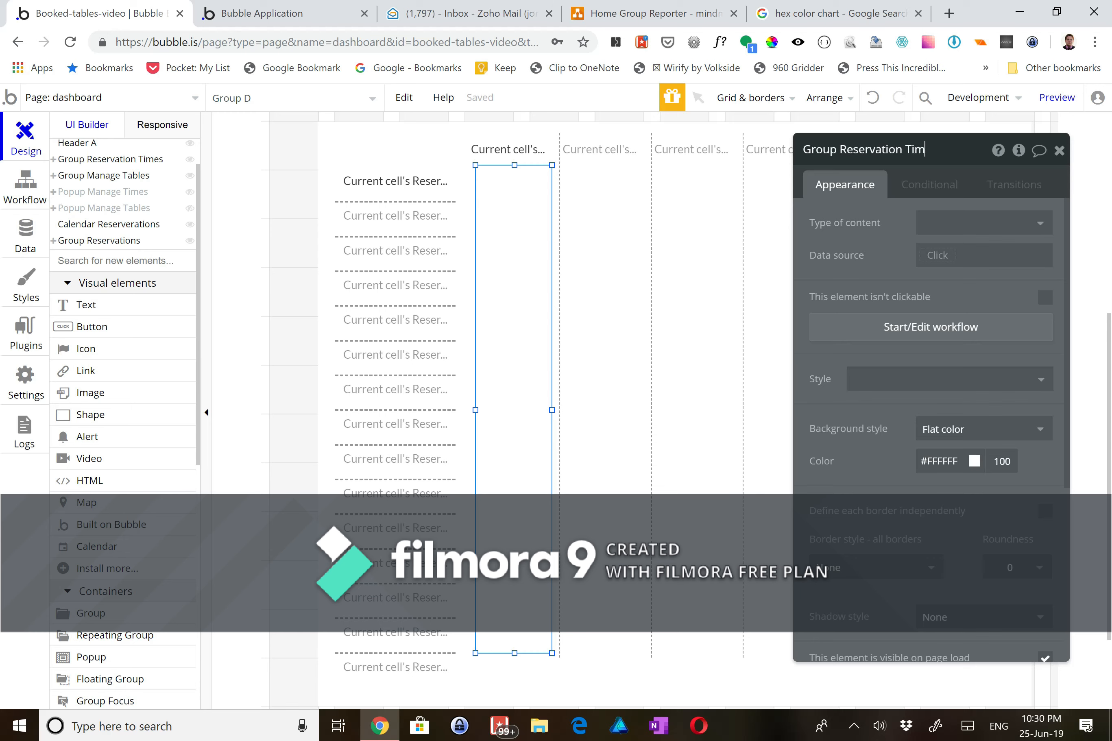
click(934, 224)
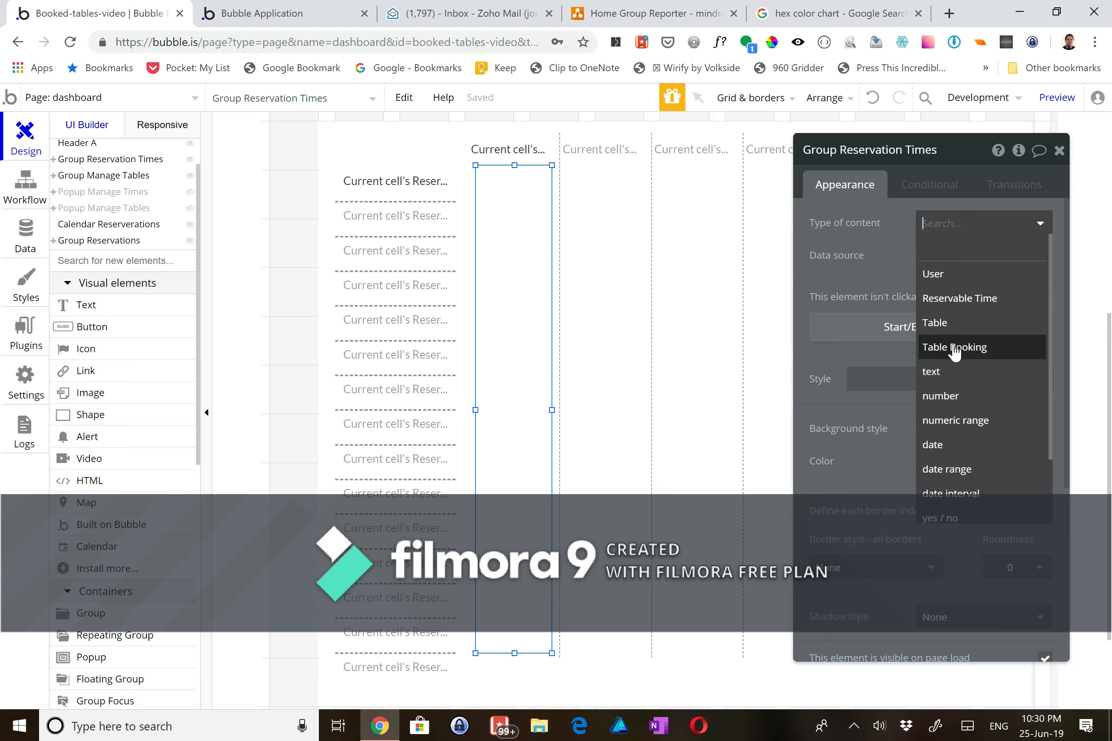
click(946, 324)
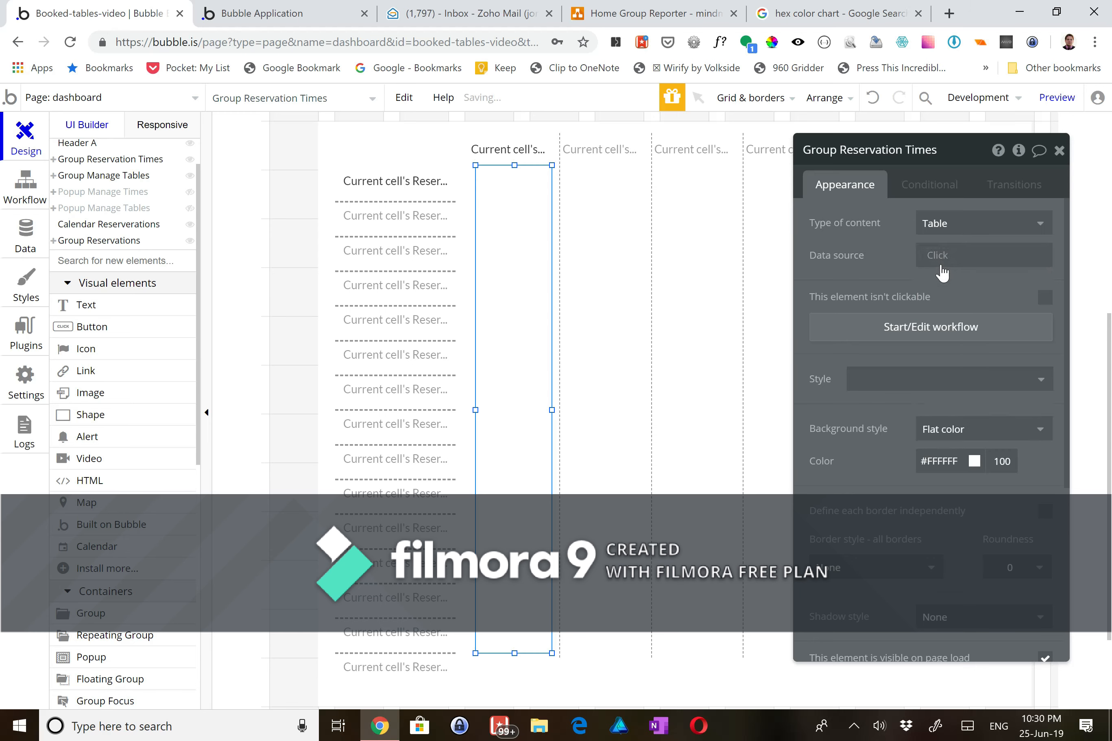
click(939, 259)
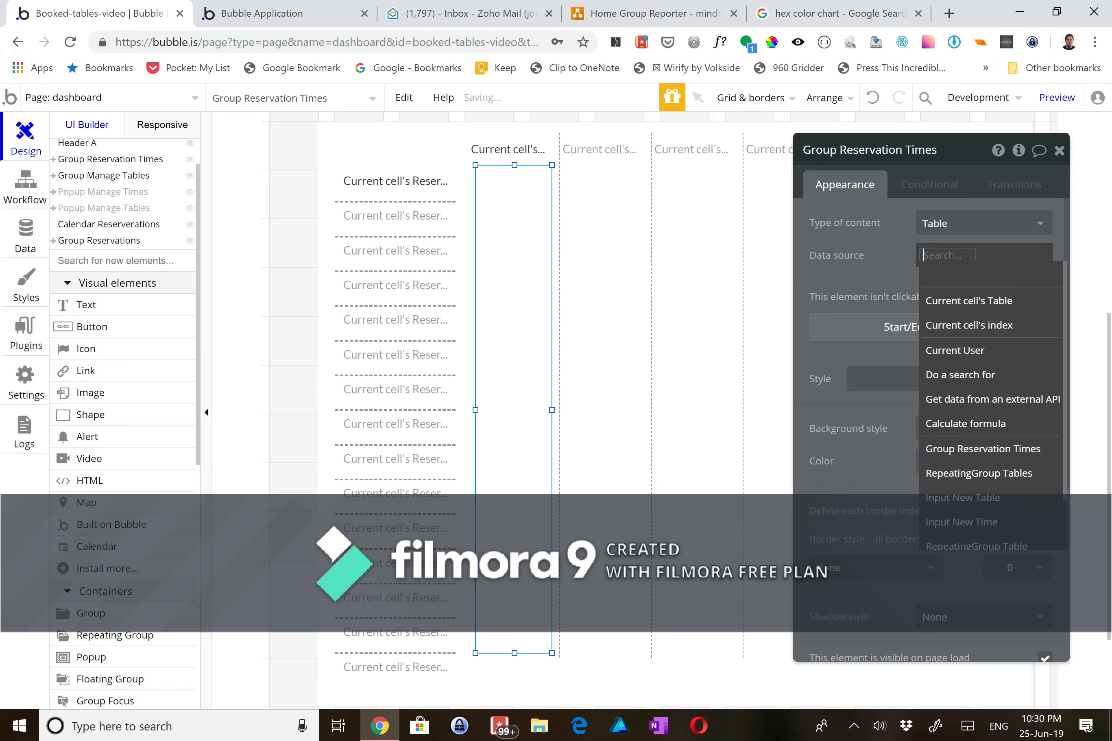
click(944, 306)
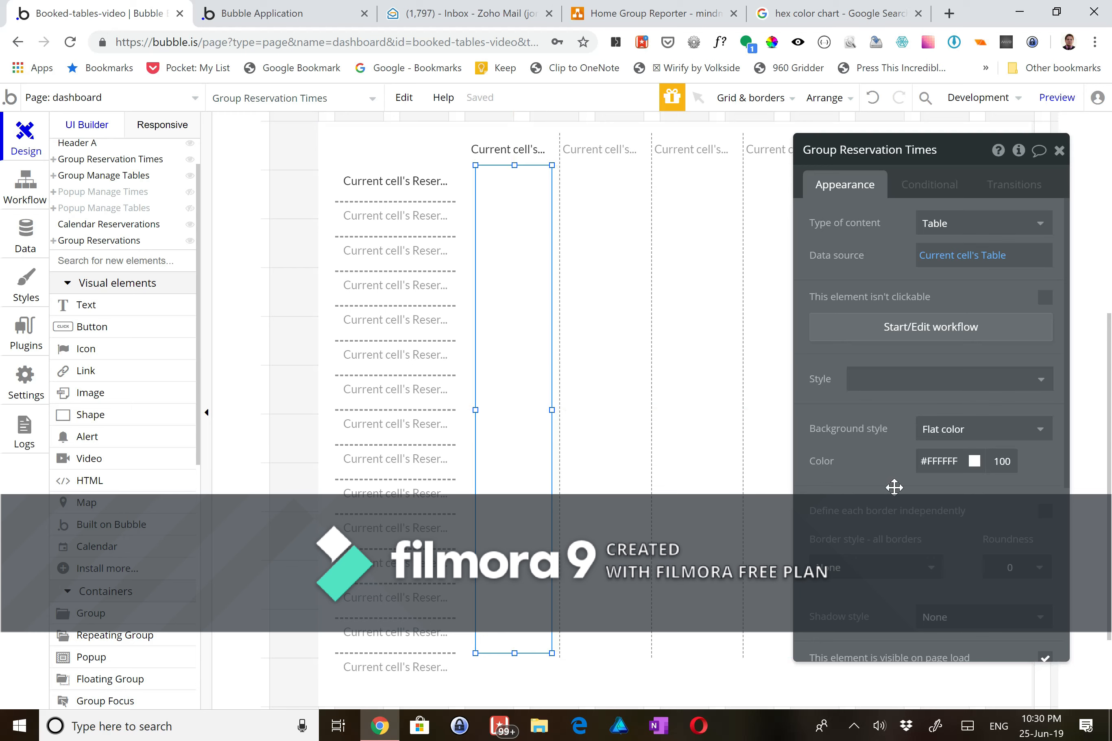
- Make the group 110 px wide and recentre it horizontally
scroll(895, 487, down, 5)
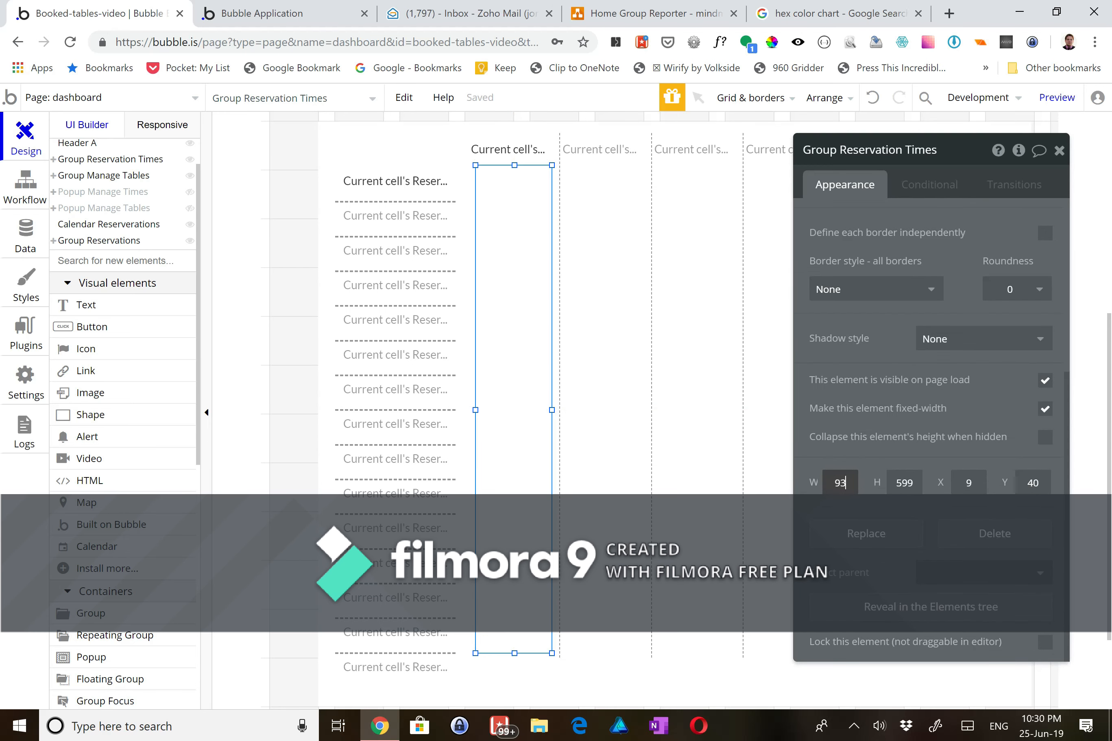
key(BackSpace)
text(10)
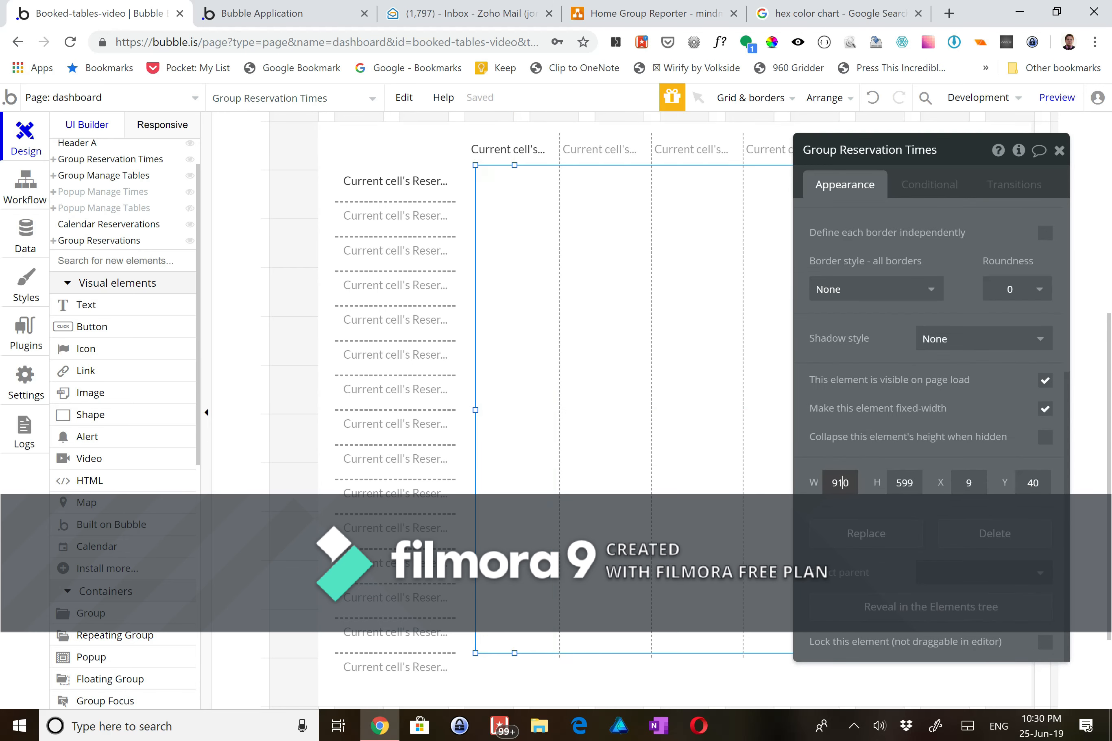
key(Right)
text(0)
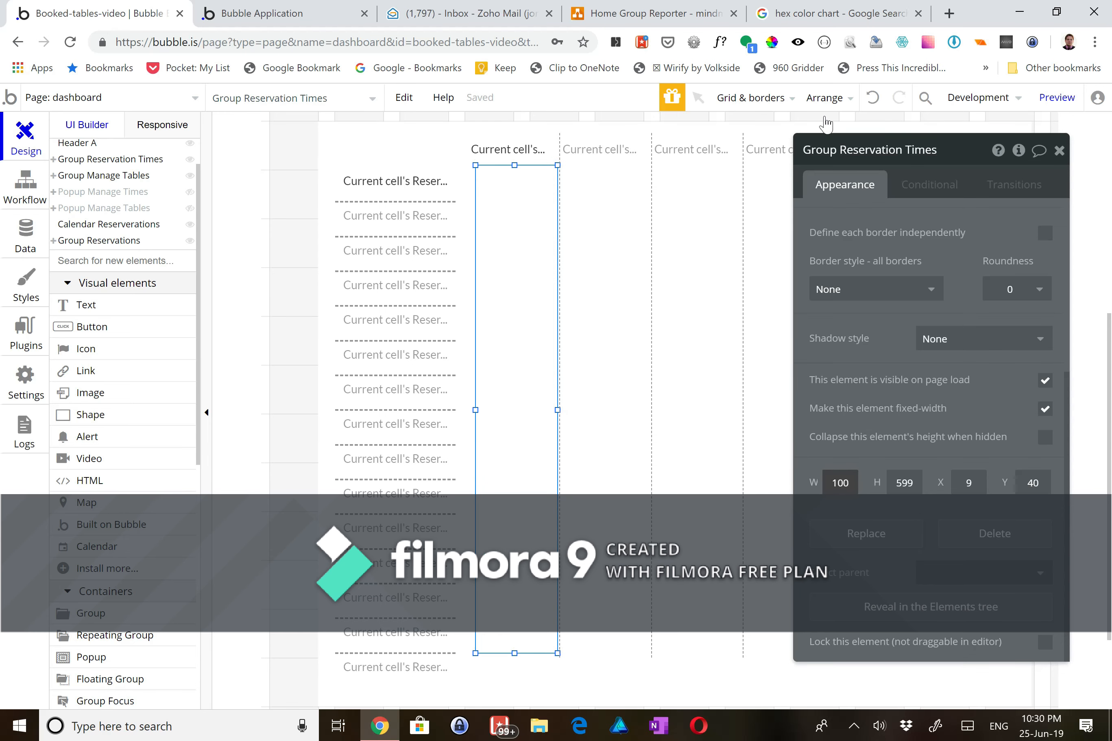
click(823, 100)
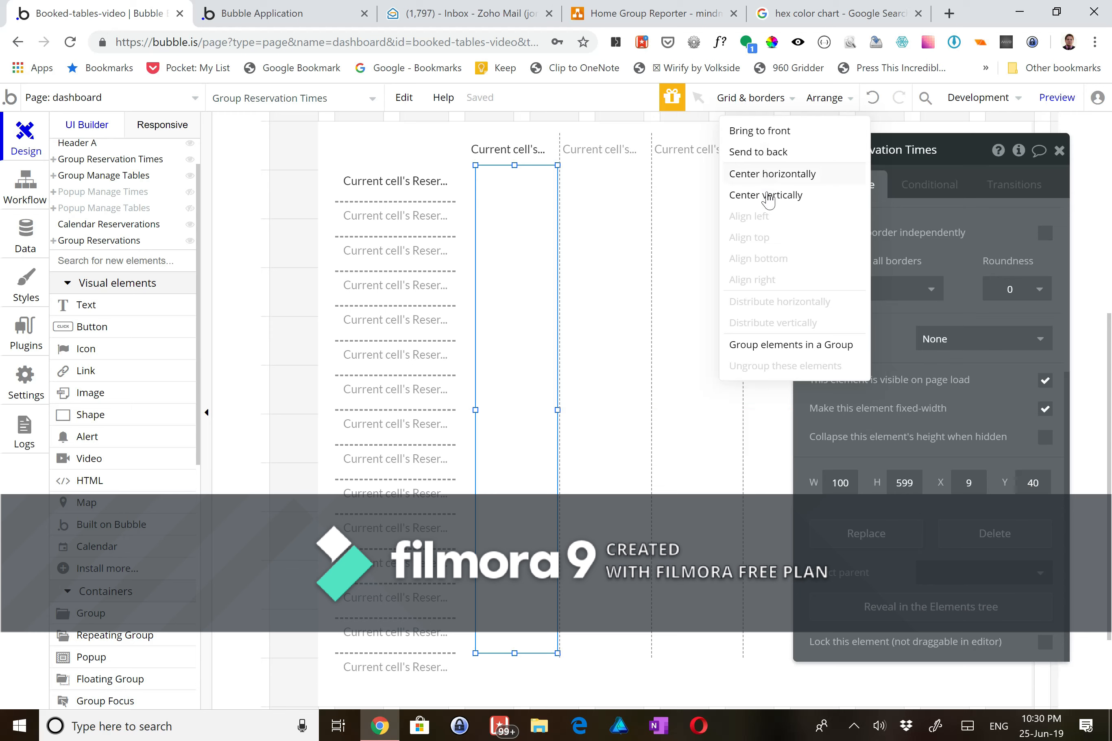
click(765, 174)
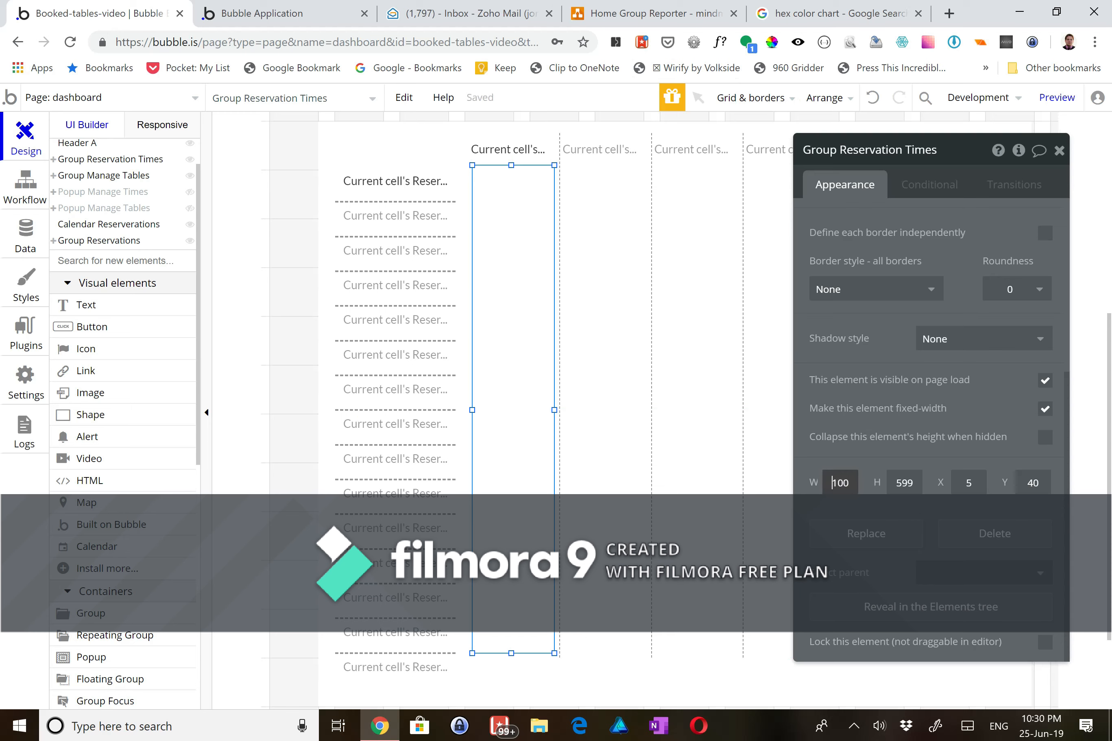
text(1)
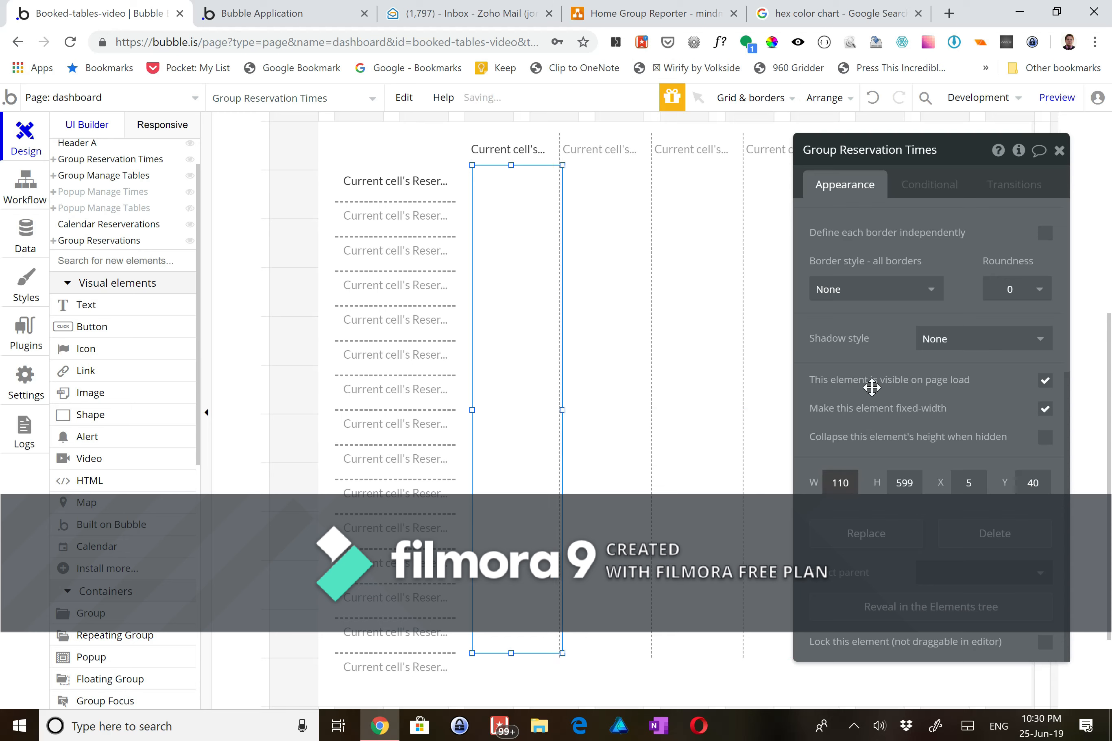
click(830, 98)
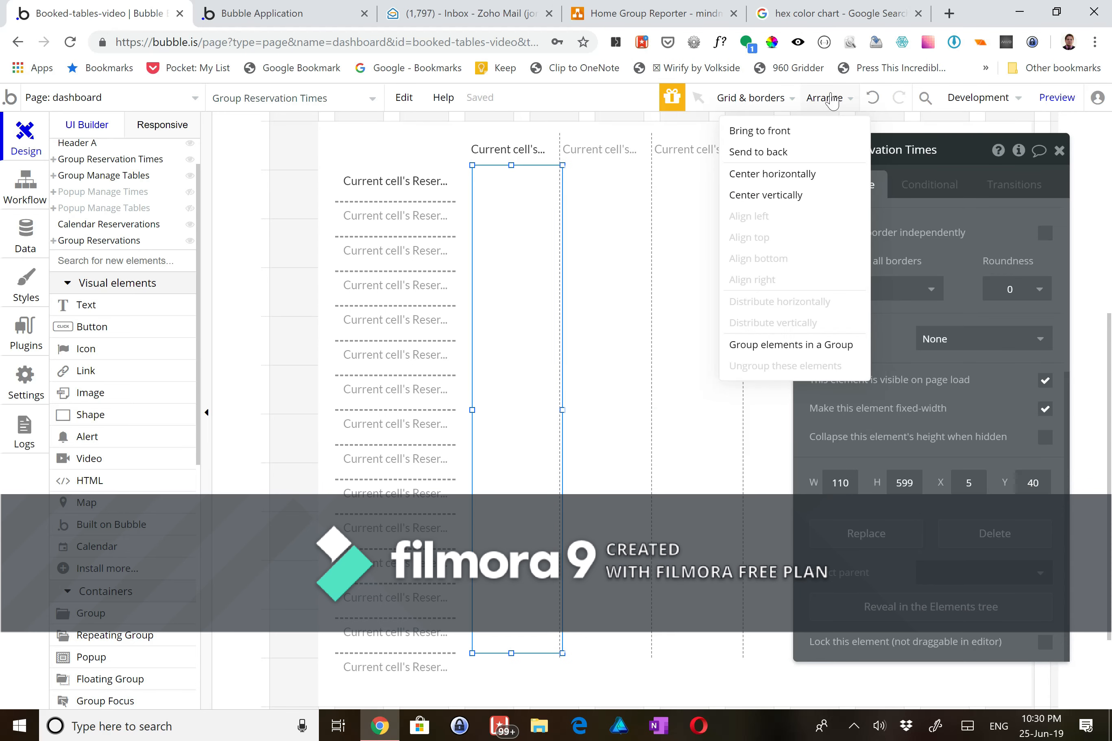
click(768, 175)
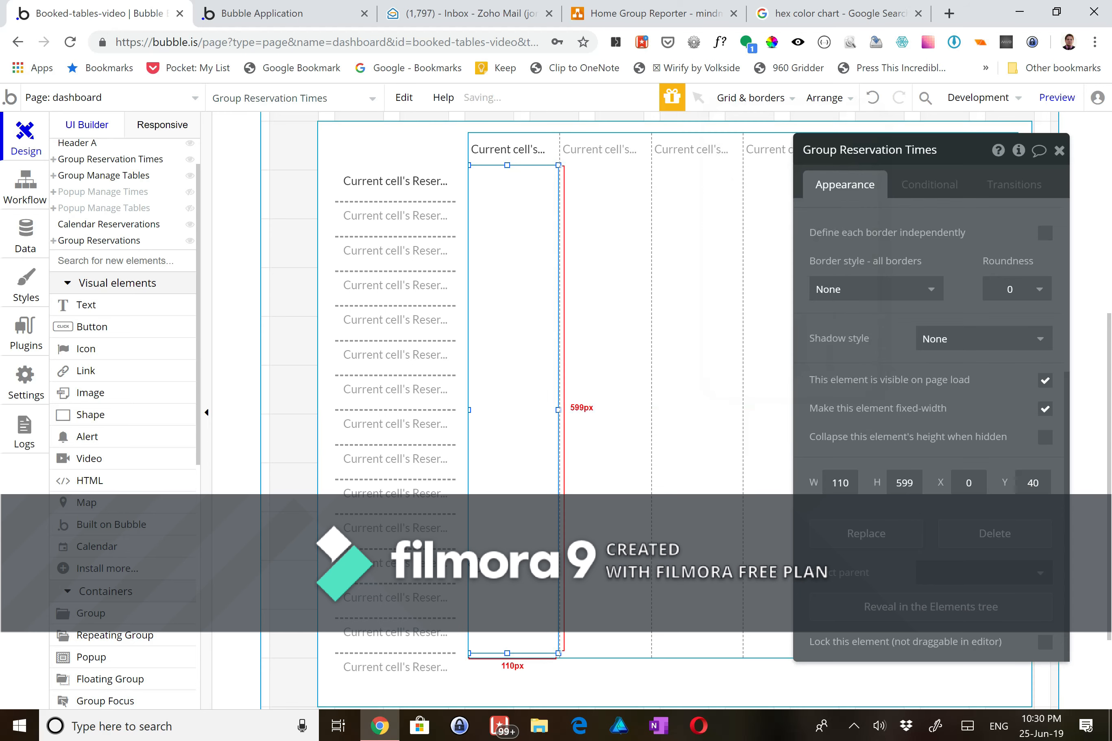
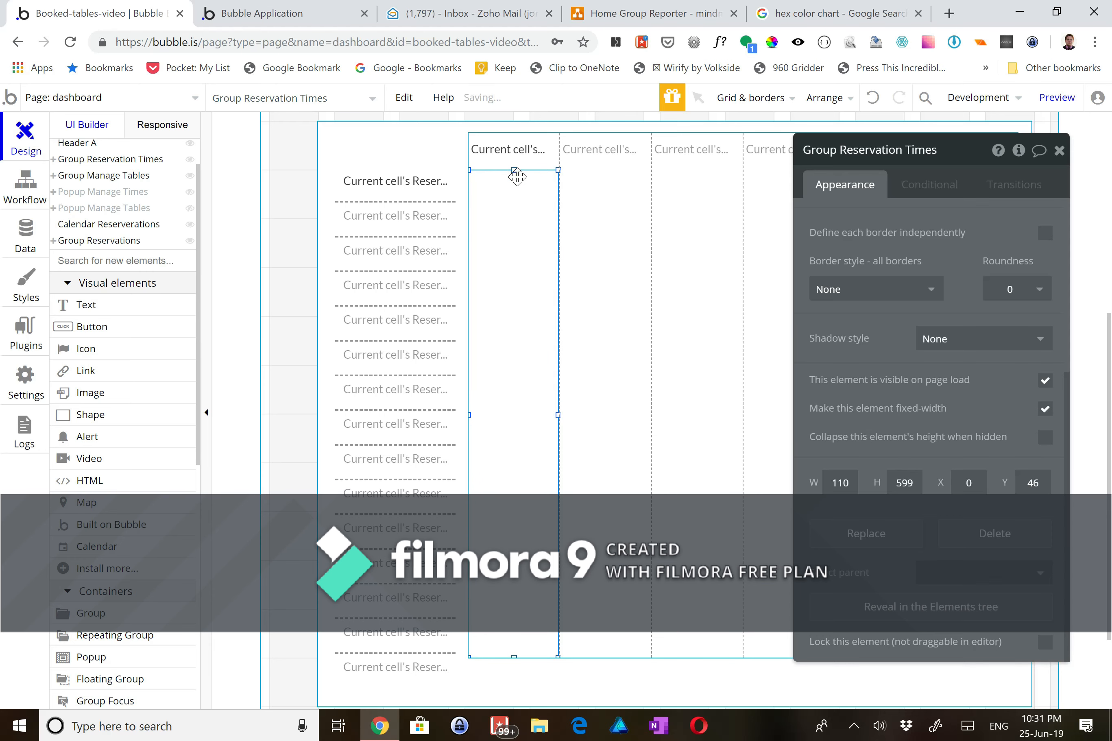
- Stretch Group Reservation Times up to Y 35 so it measures 110 × 610 px
drag(513, 168, 515, 161)
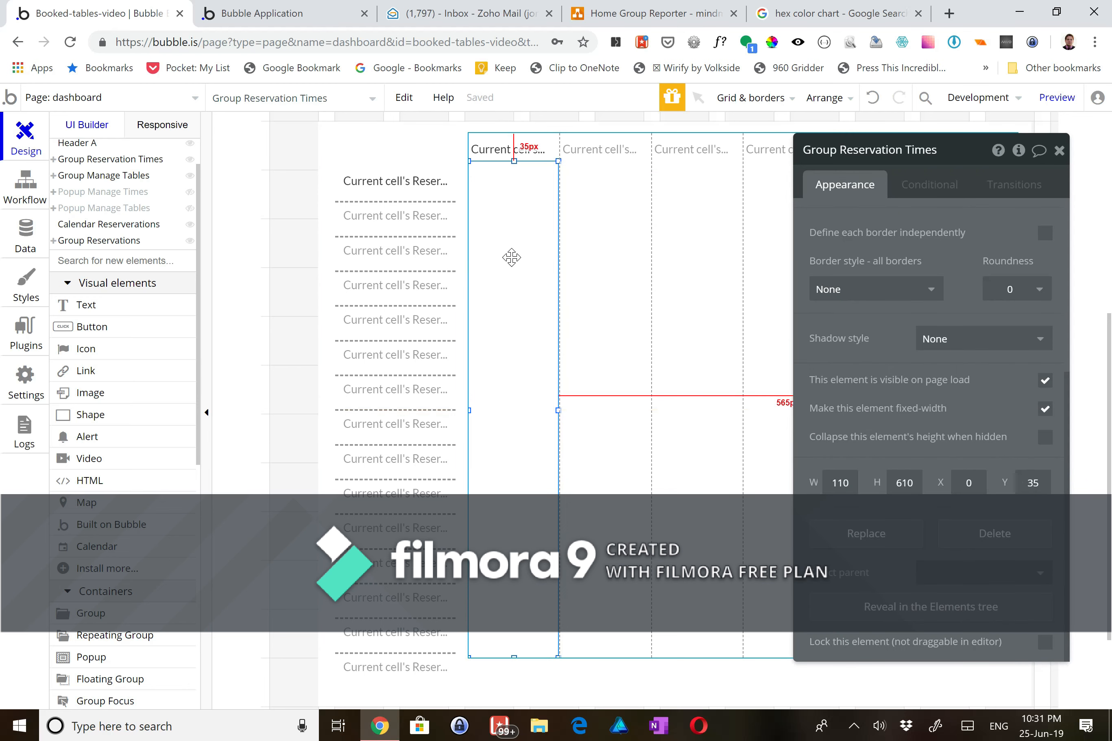
click(444, 155)
click(516, 218)
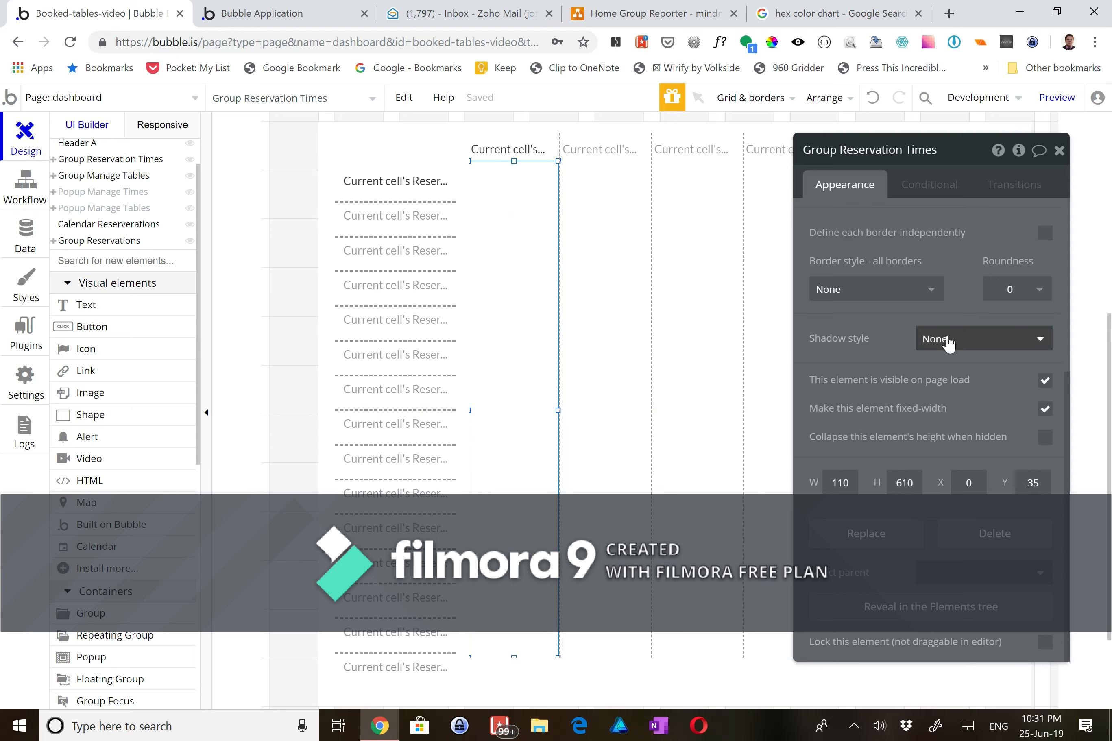
scroll(884, 373, up, 2)
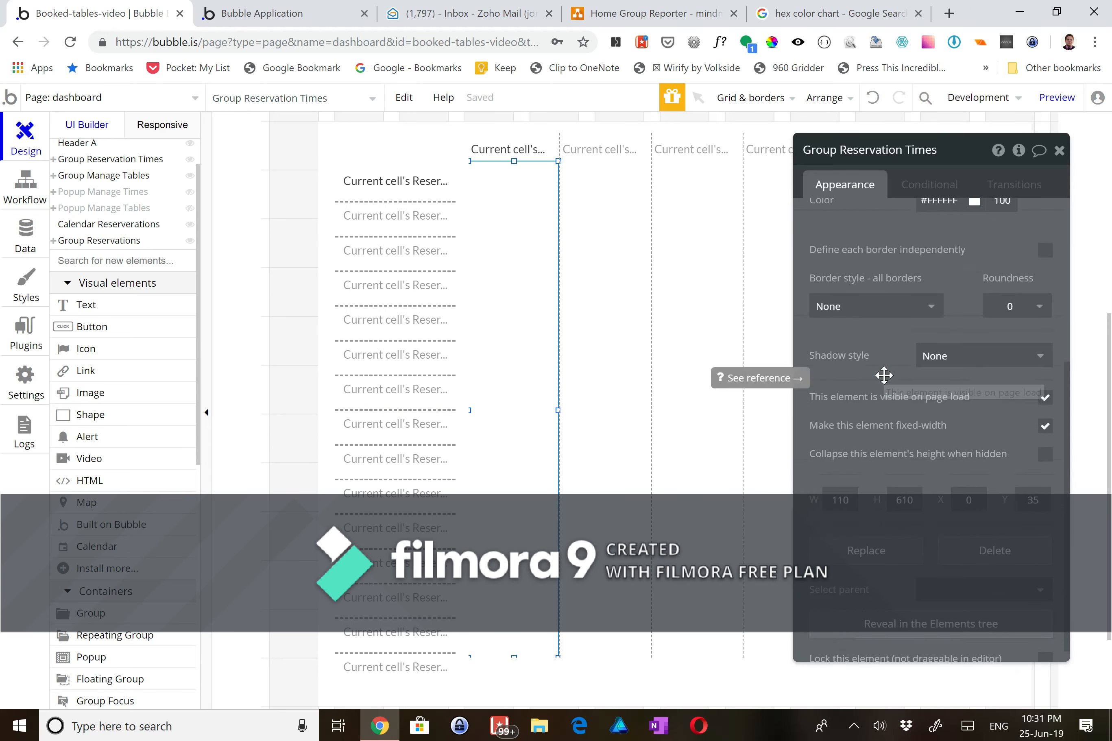
- Fill the Group Reservation Times column with pale cream #FFFCF5
click(939, 248)
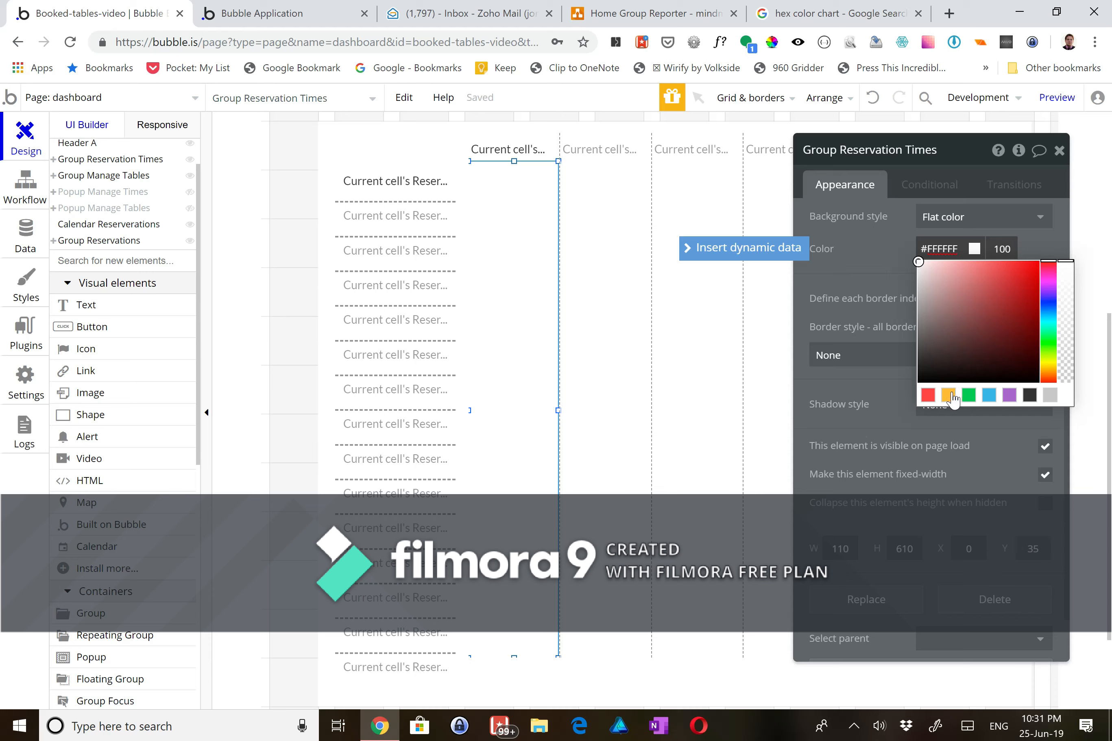
click(949, 396)
drag(984, 276, 922, 261)
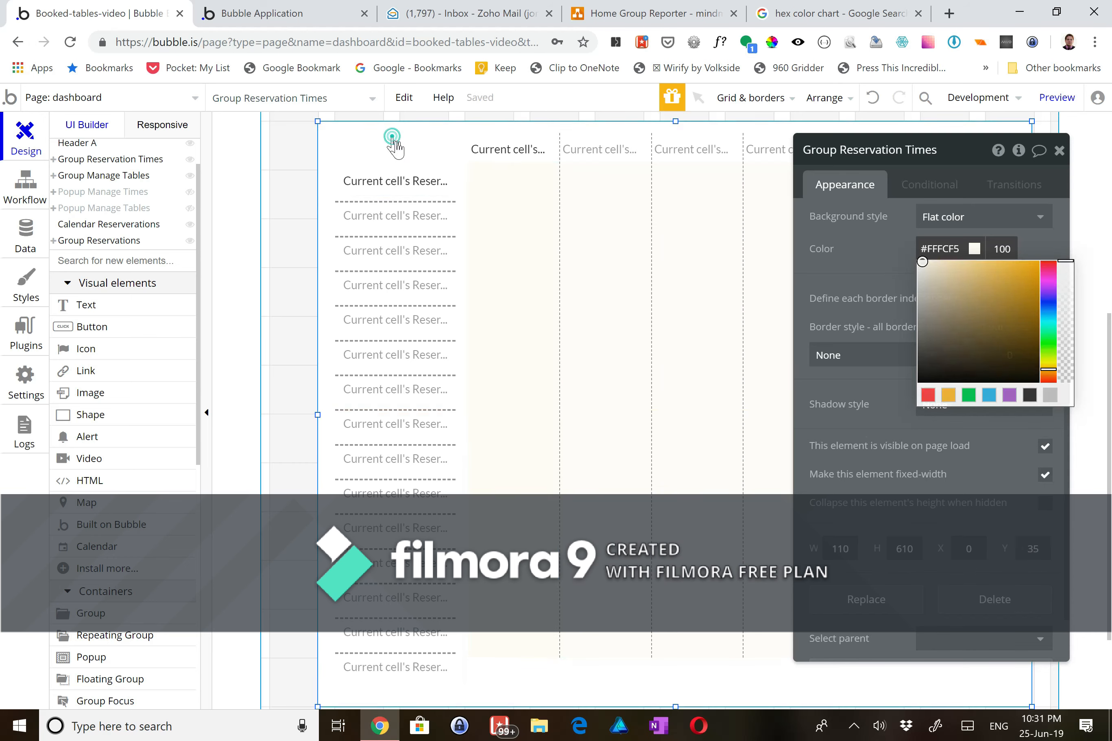
- Set Group Reservations' background style to None, then reselect the times column
click(578, 259)
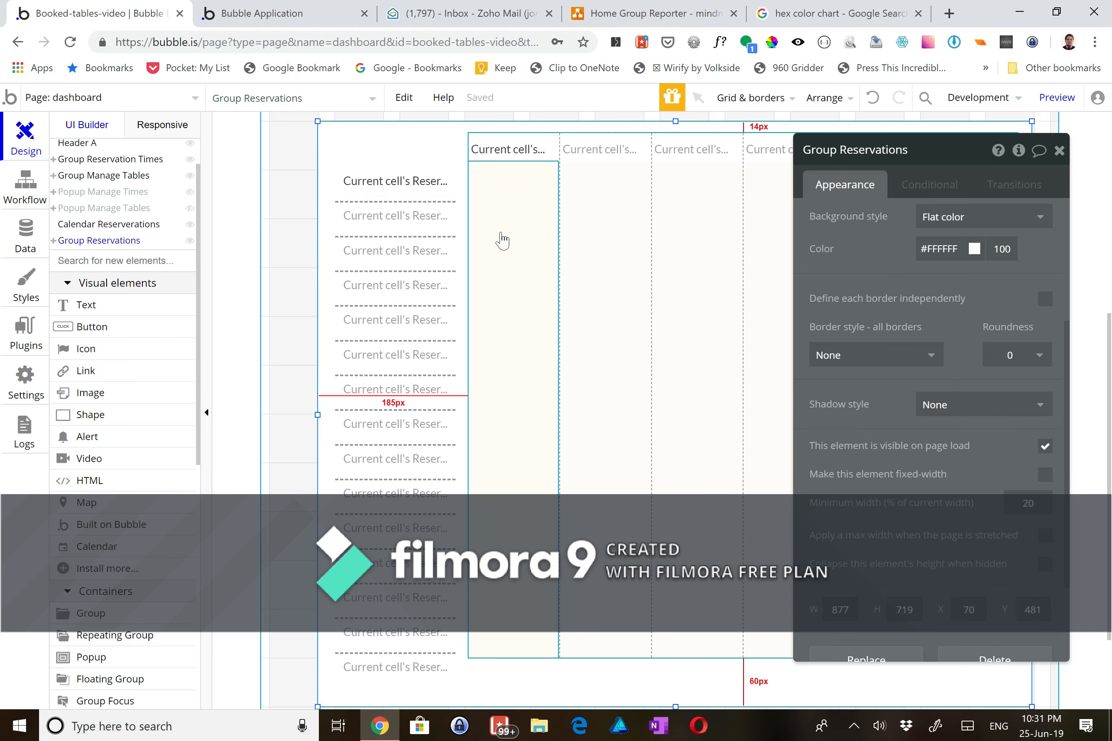
click(947, 224)
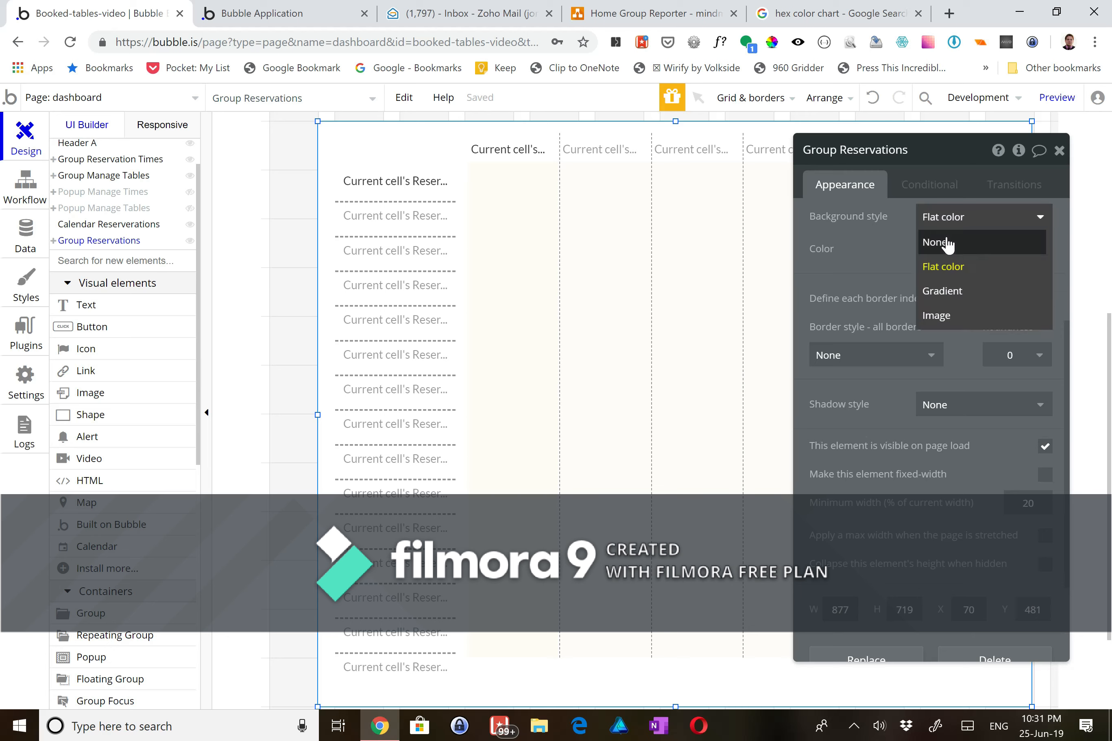
click(948, 243)
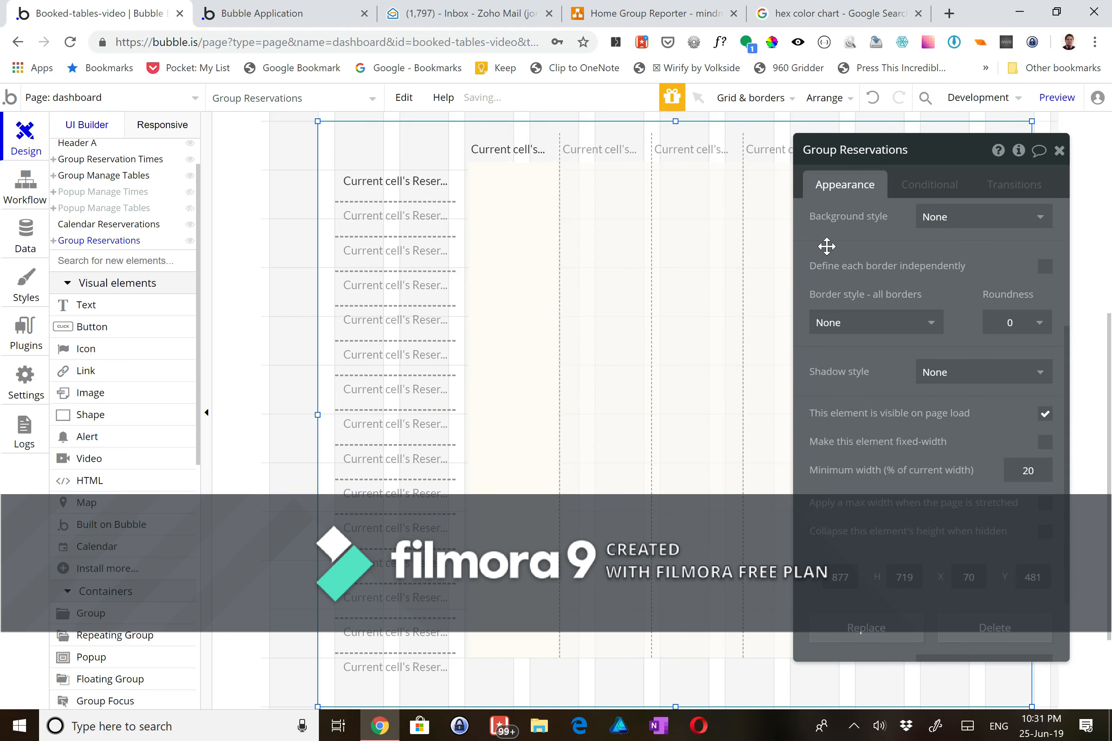
scroll(940, 263, up, 5)
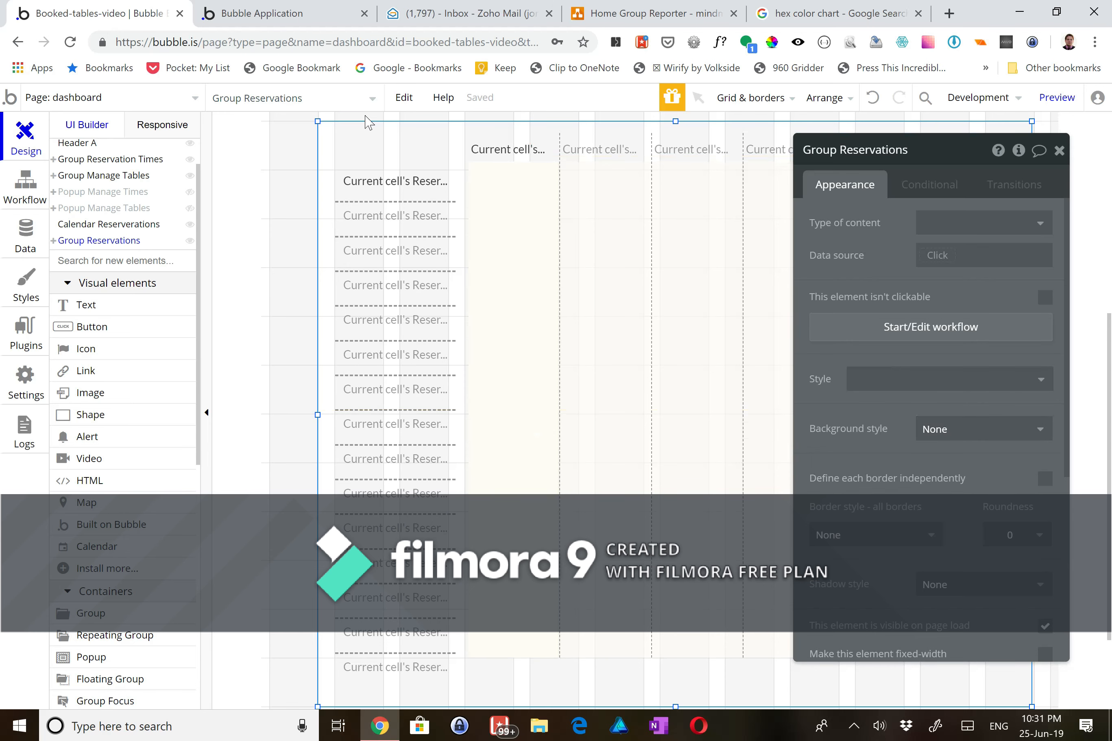
click(535, 257)
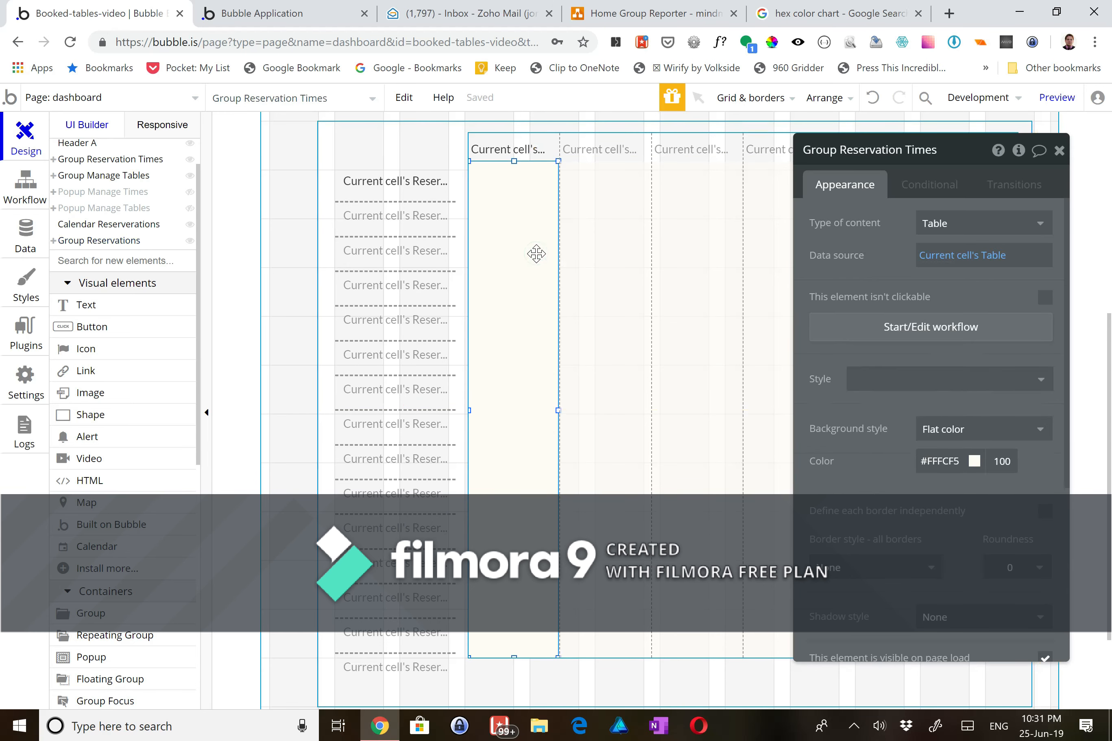
click(519, 238)
click(517, 229)
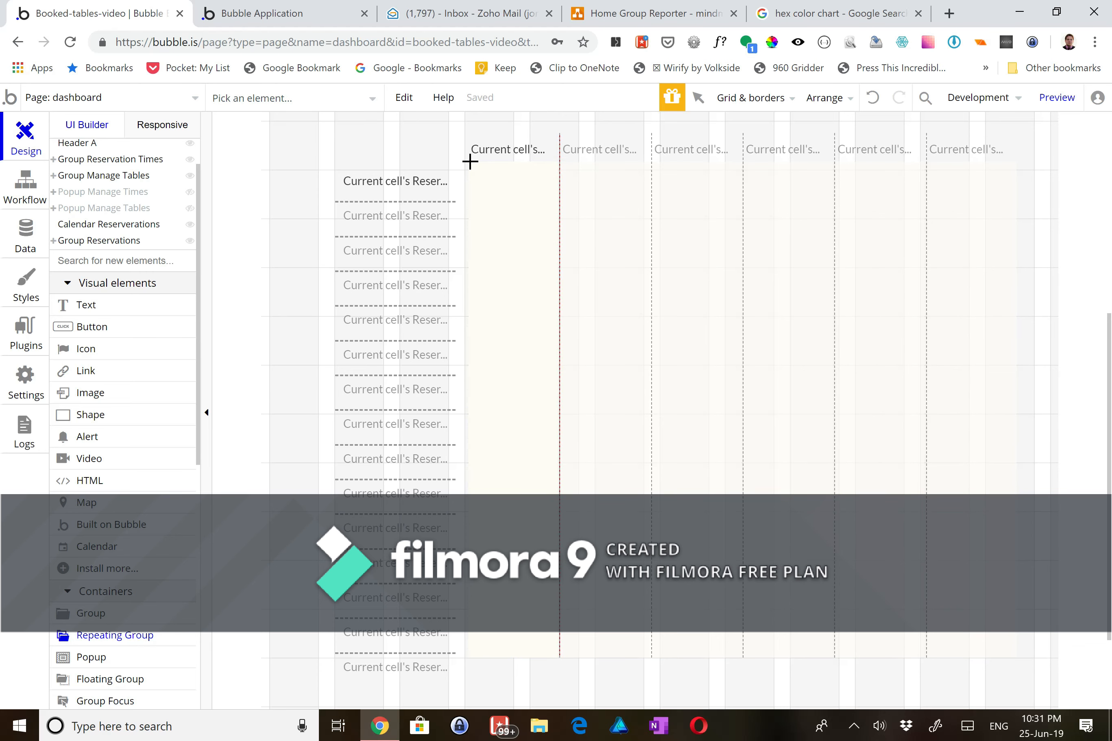
- Draw a new repeating group in the first column and make the Tables grid taller
drag(469, 161, 551, 652)
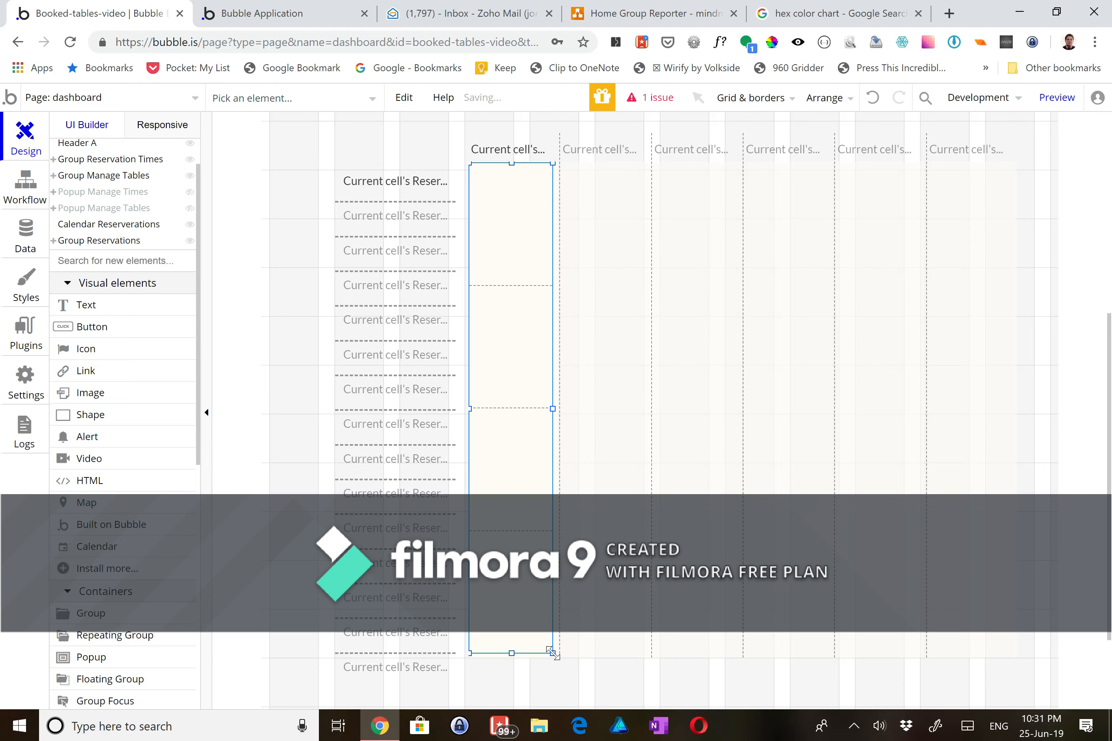
click(594, 651)
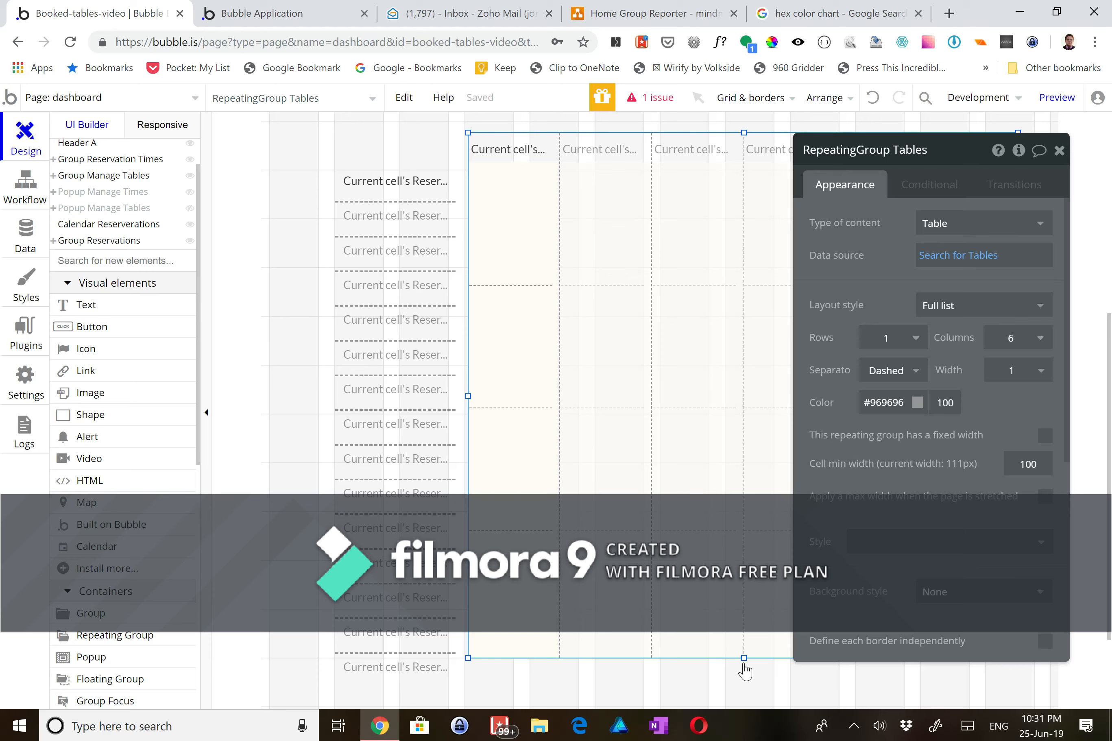
drag(743, 656, 743, 681)
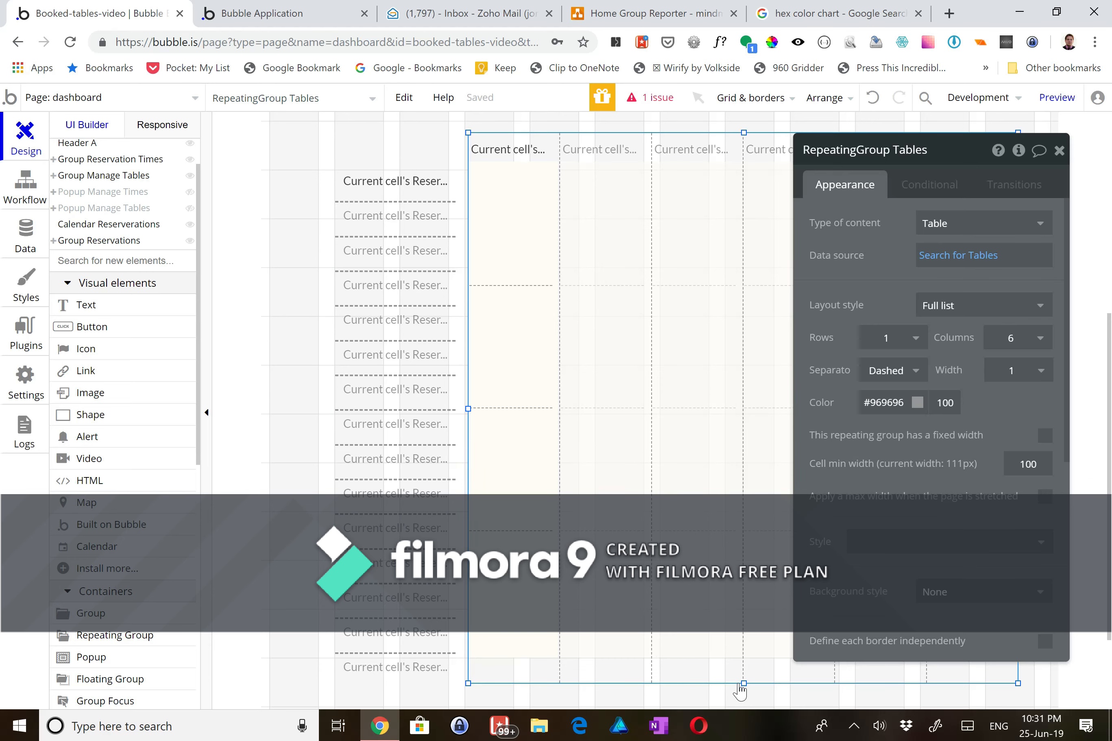
drag(741, 679, 741, 683)
- Extend the column to the grid's bottom, fit the new repeating group's width, and centre it horizontally
click(509, 636)
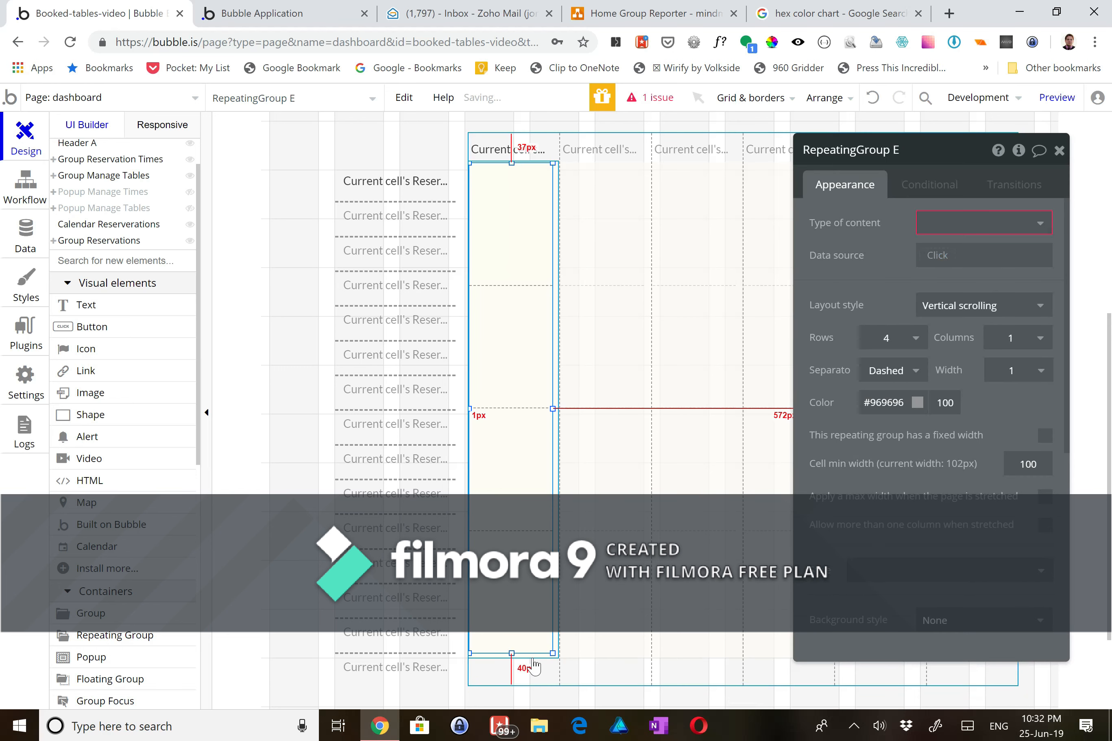
click(542, 662)
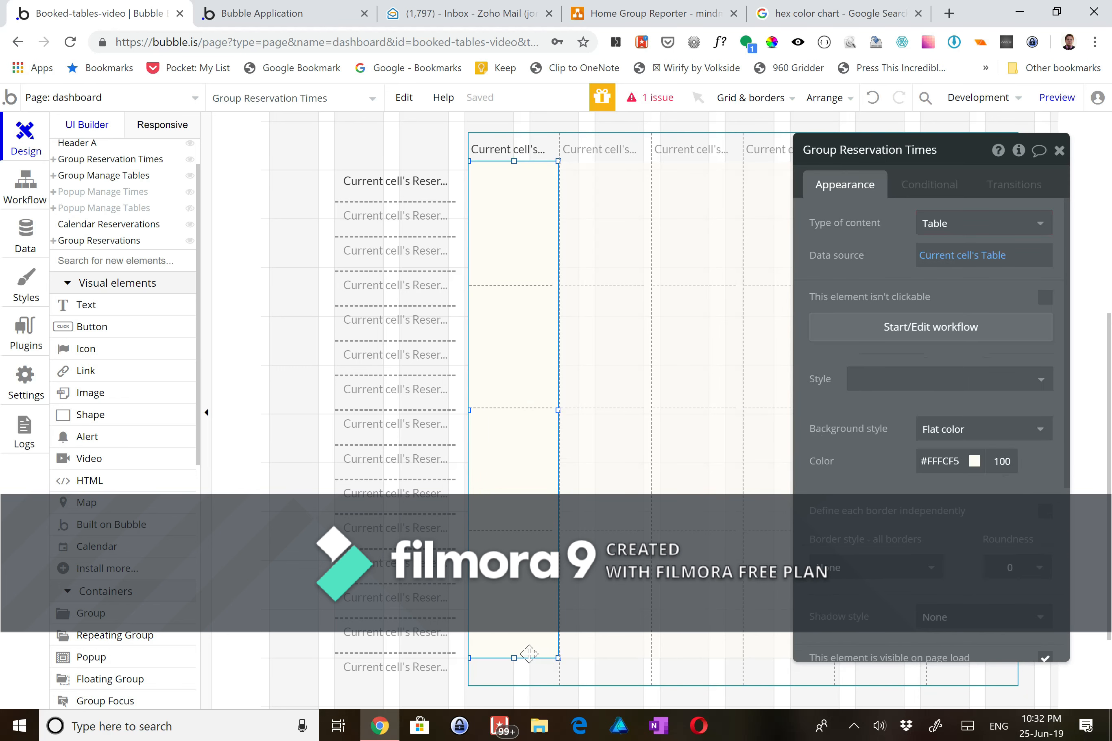
drag(515, 660, 511, 681)
click(517, 637)
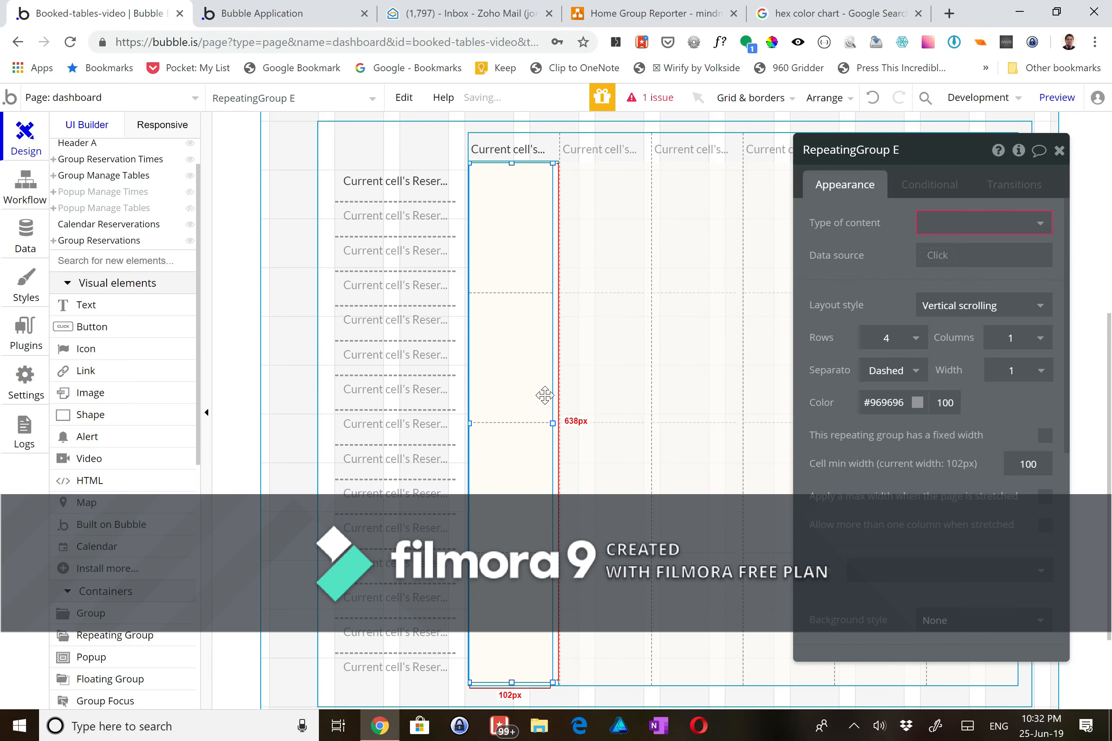
drag(551, 424, 554, 424)
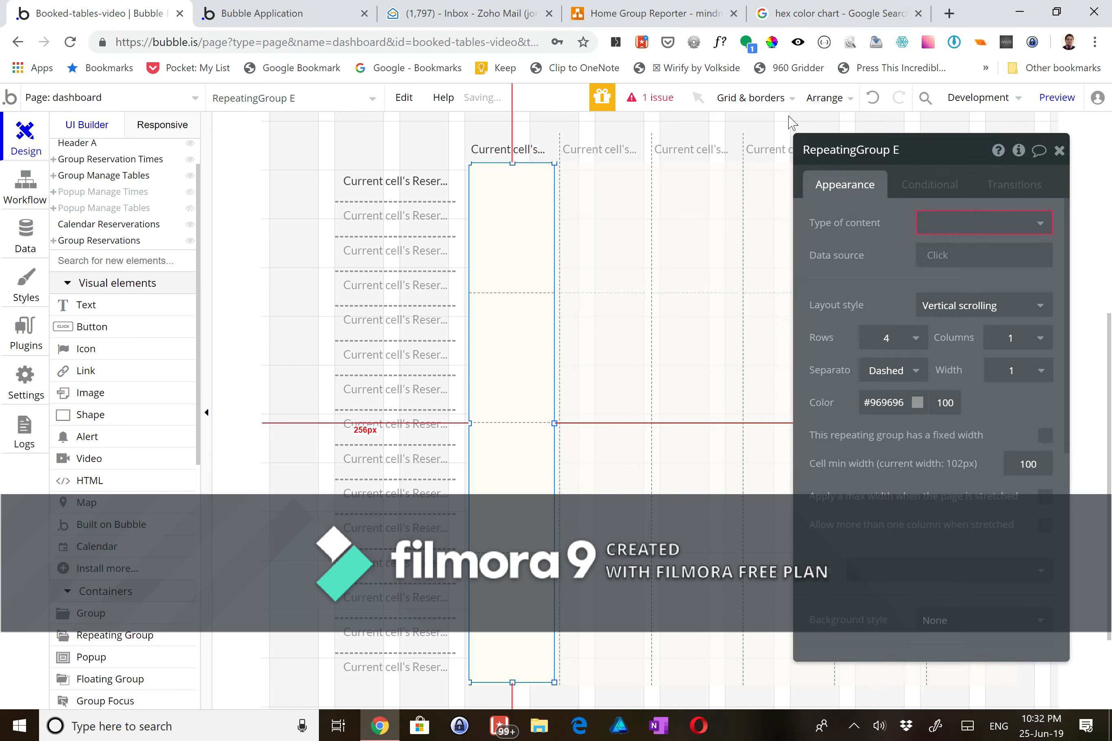
click(835, 100)
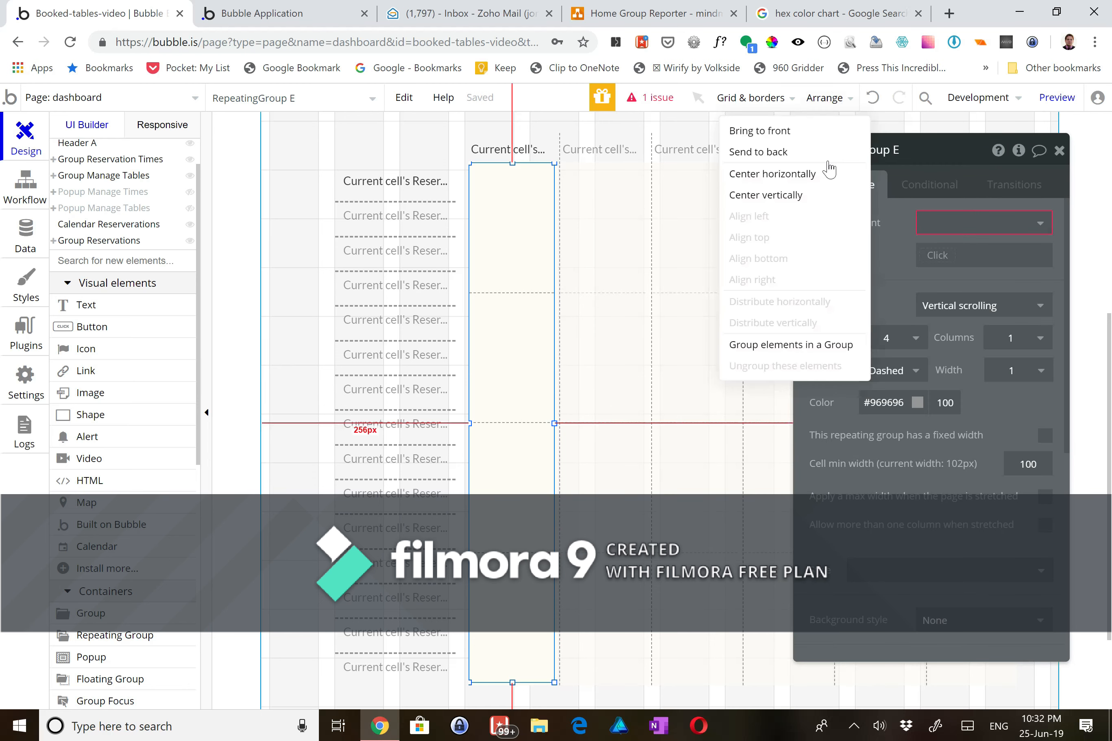
click(801, 175)
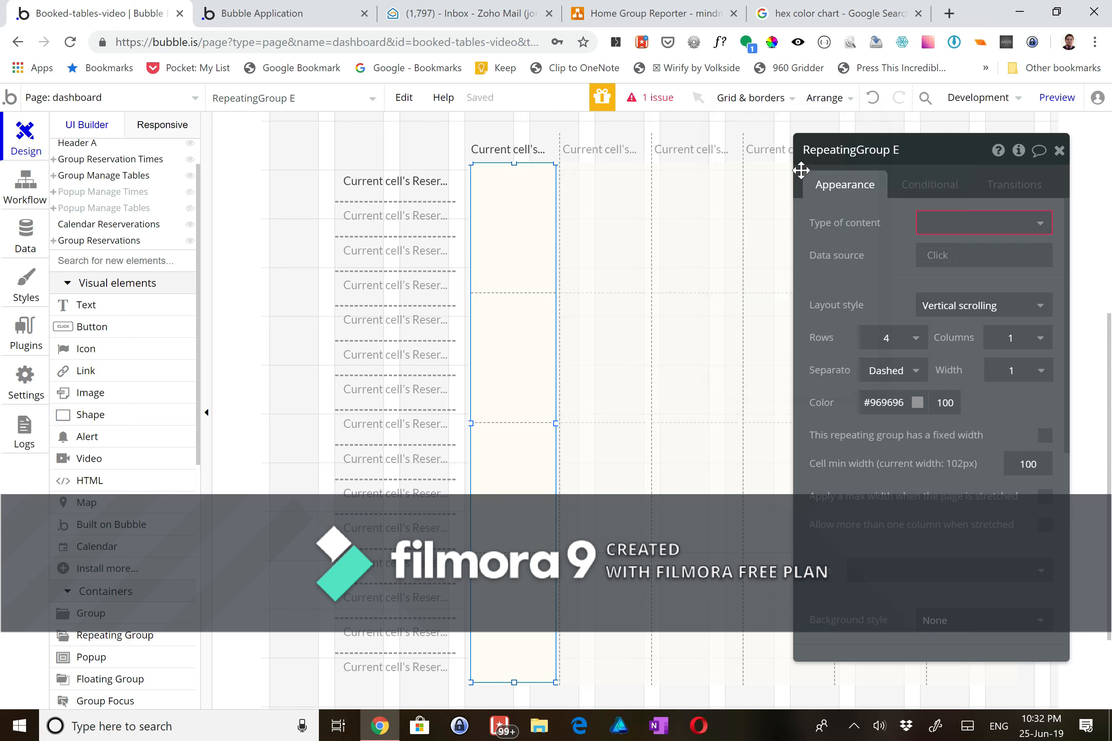
- Give the new repeating group 15 rows and lower its top edge slightly
click(898, 341)
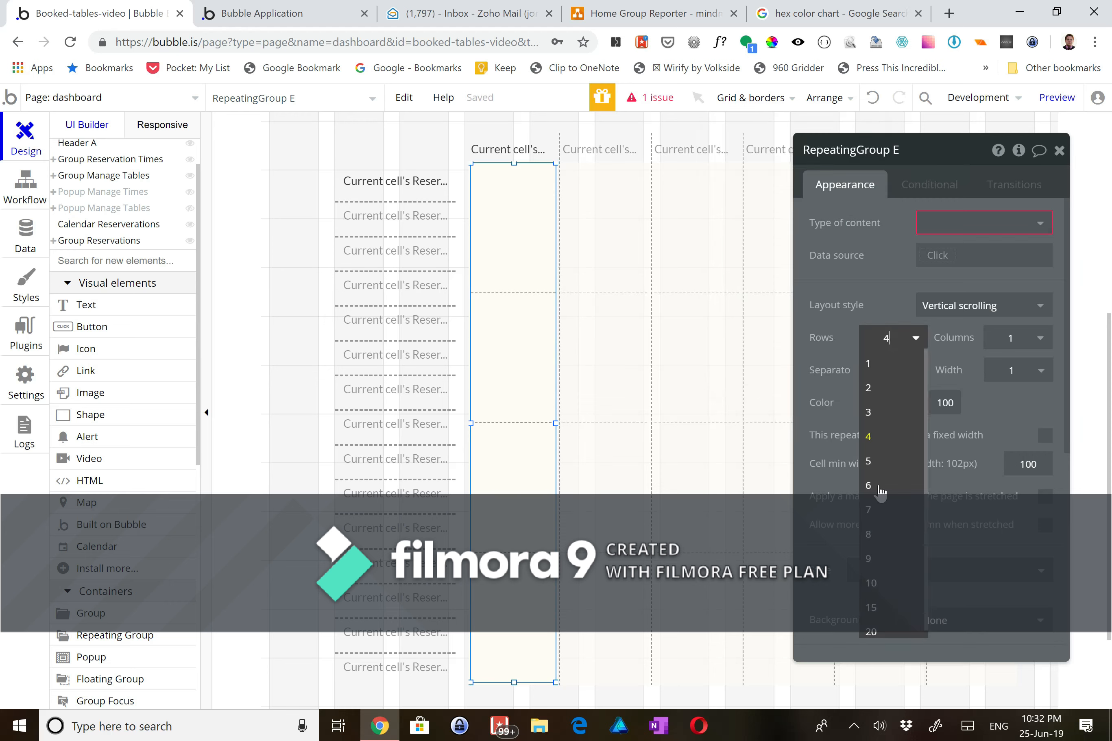
click(877, 608)
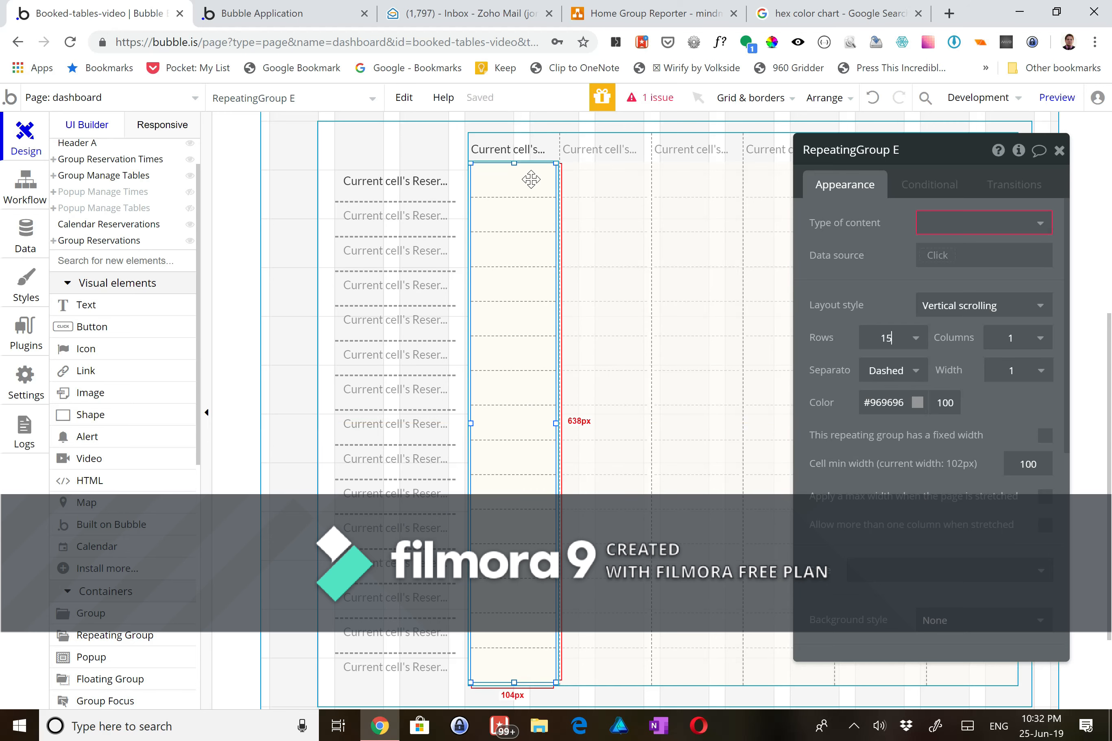
drag(514, 163, 512, 169)
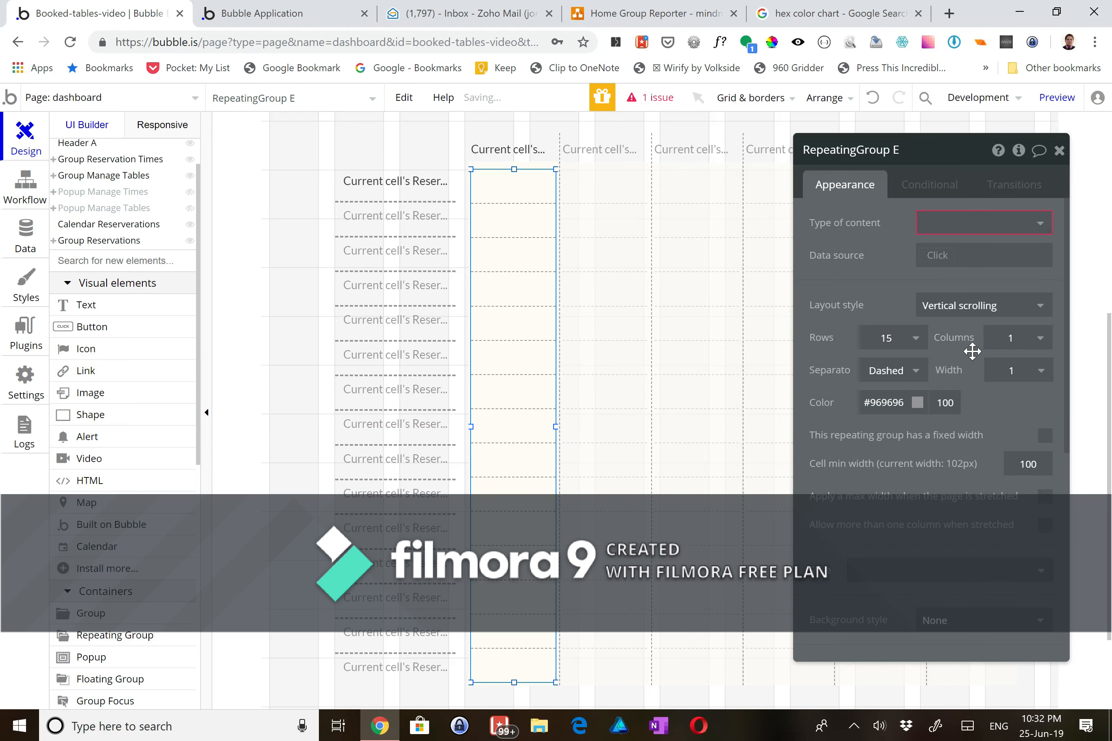
- Set the row separators to 2 px and start renaming the group to RepeatingGroup Reservations
click(1012, 370)
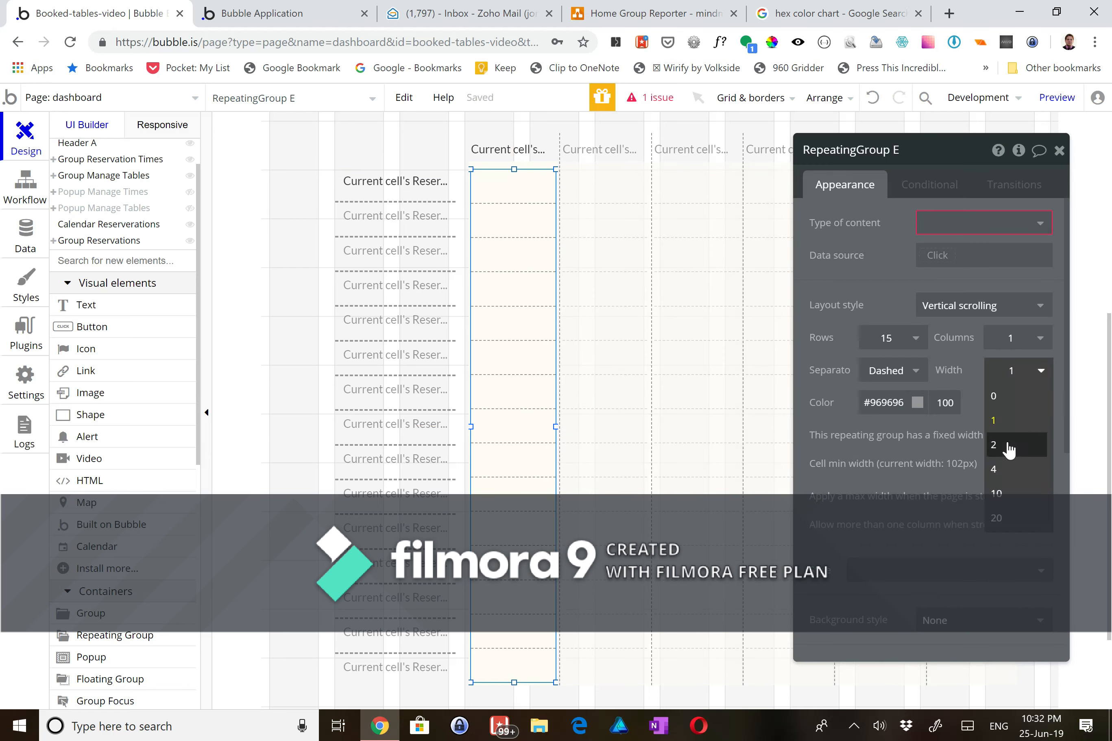
click(1009, 450)
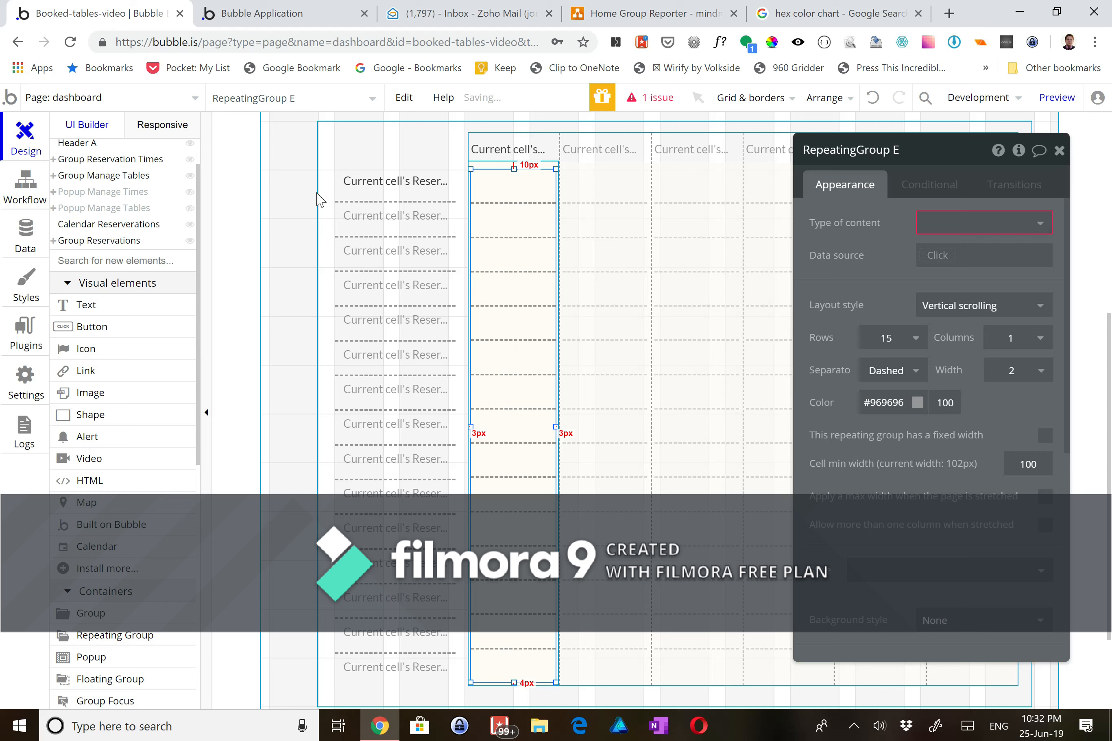
click(267, 182)
click(527, 224)
click(898, 152)
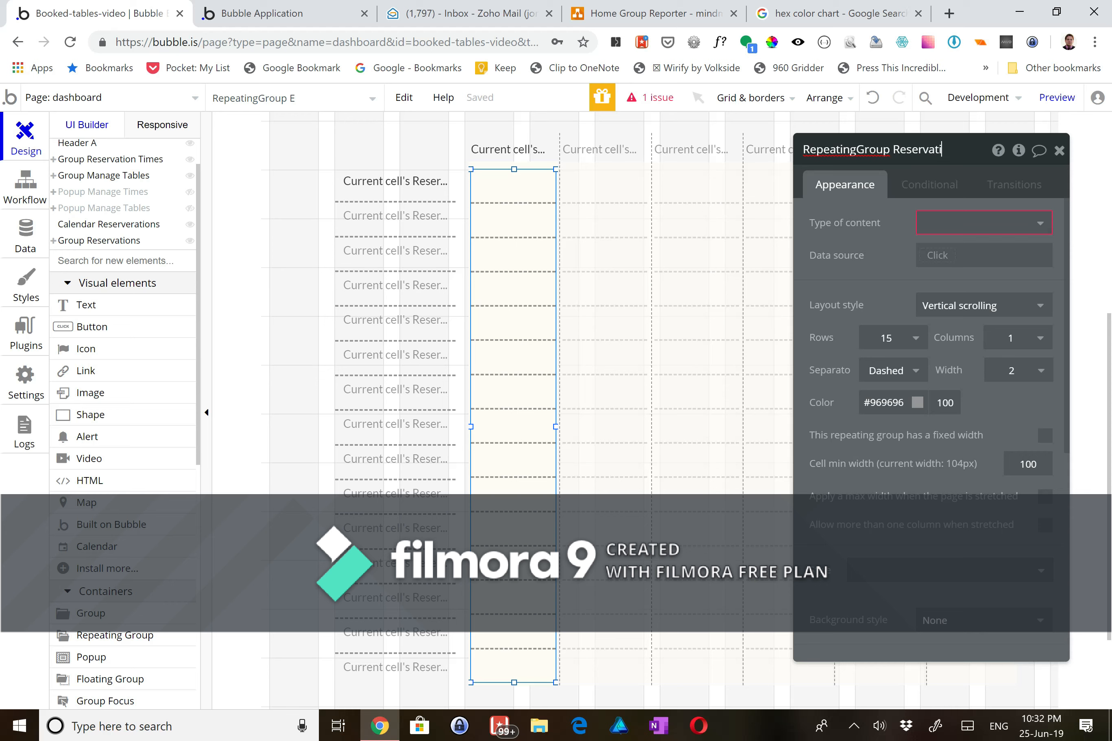
- Set content type to Reservable Time, with data source Do a search for Reservable Time
click(928, 228)
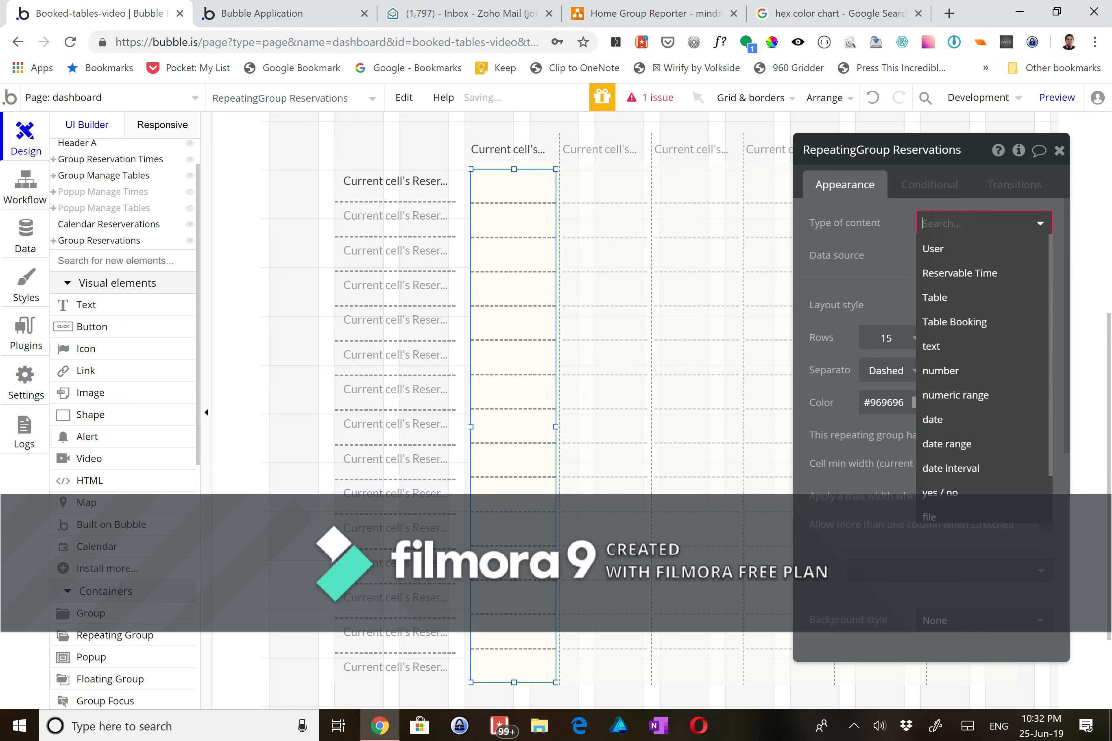
click(950, 284)
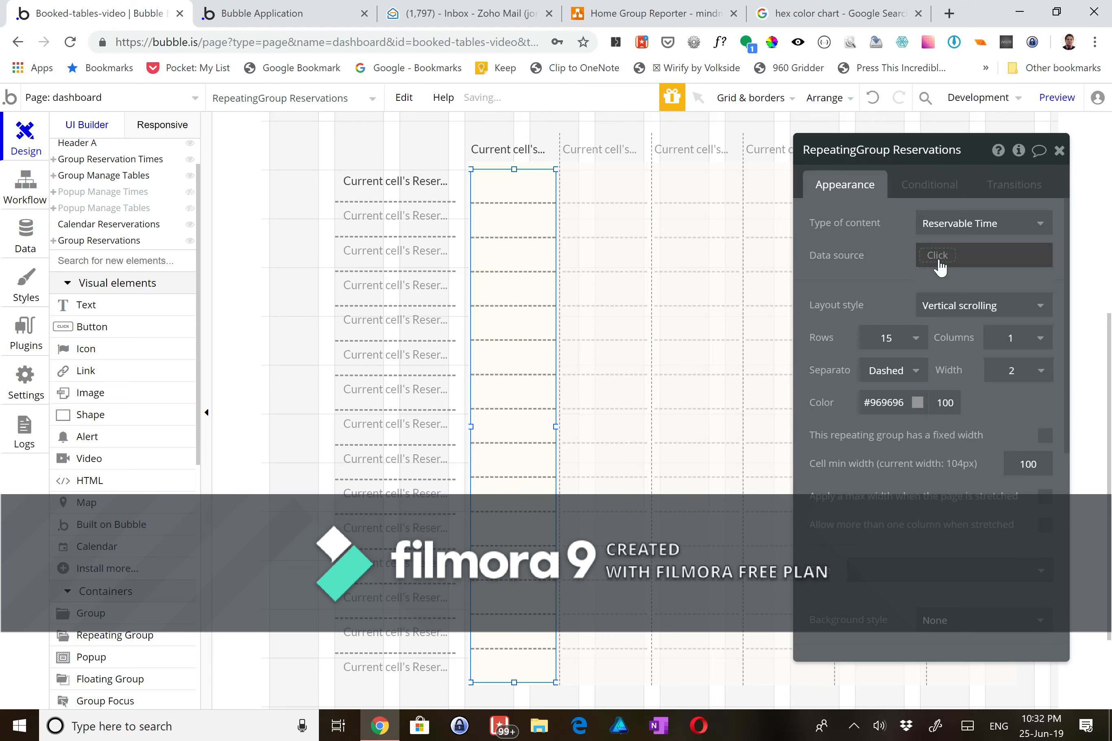
click(937, 255)
click(946, 348)
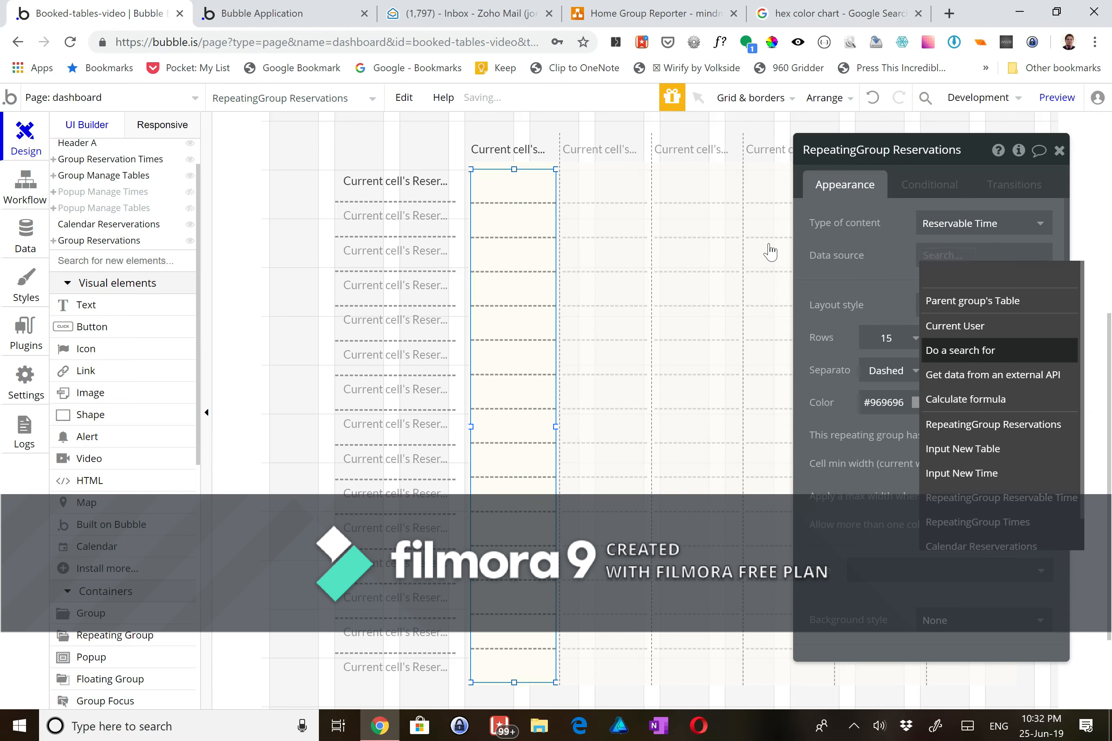
click(685, 191)
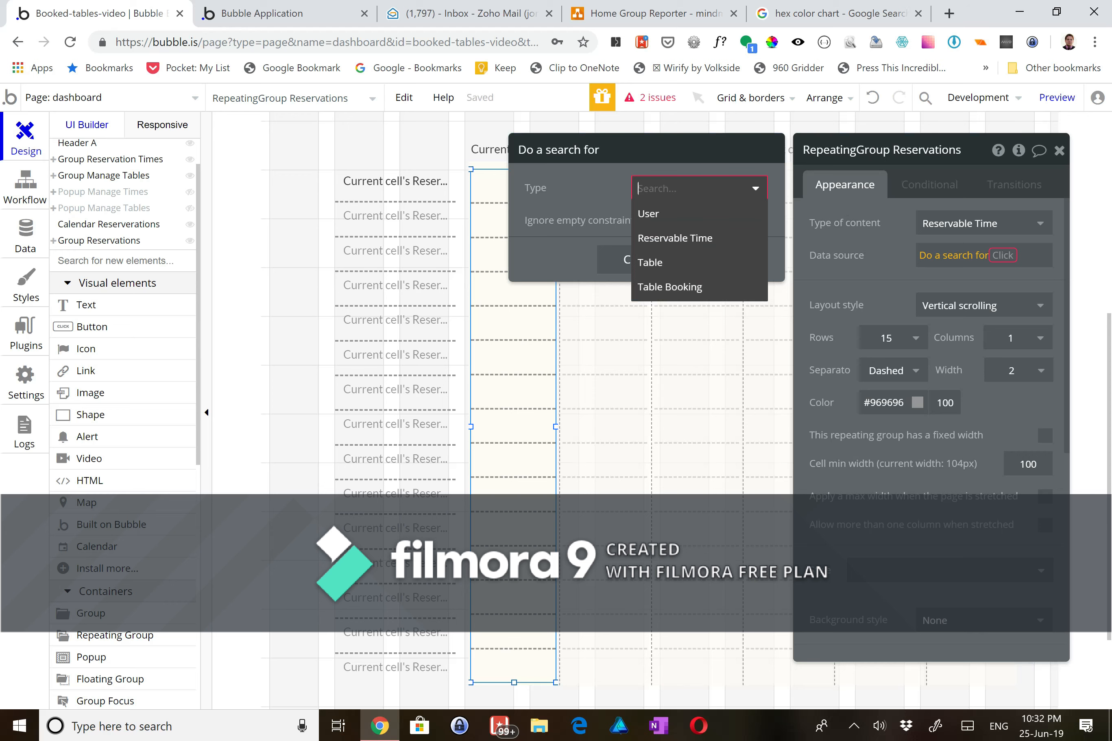
click(683, 239)
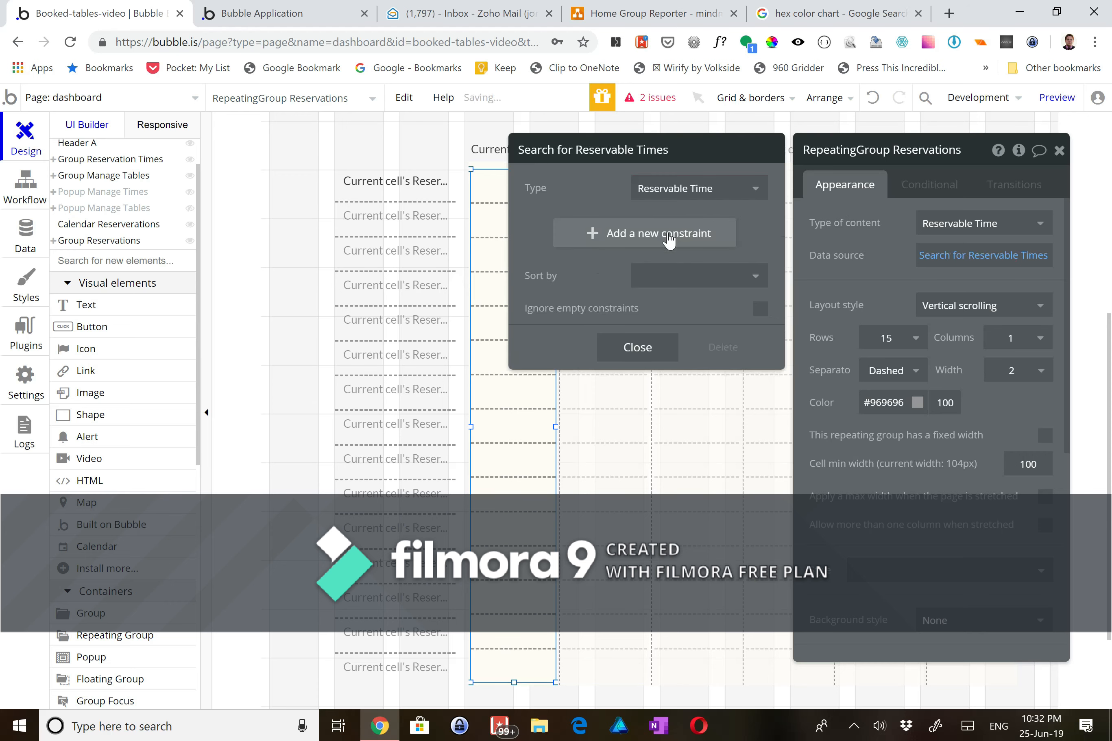
click(665, 233)
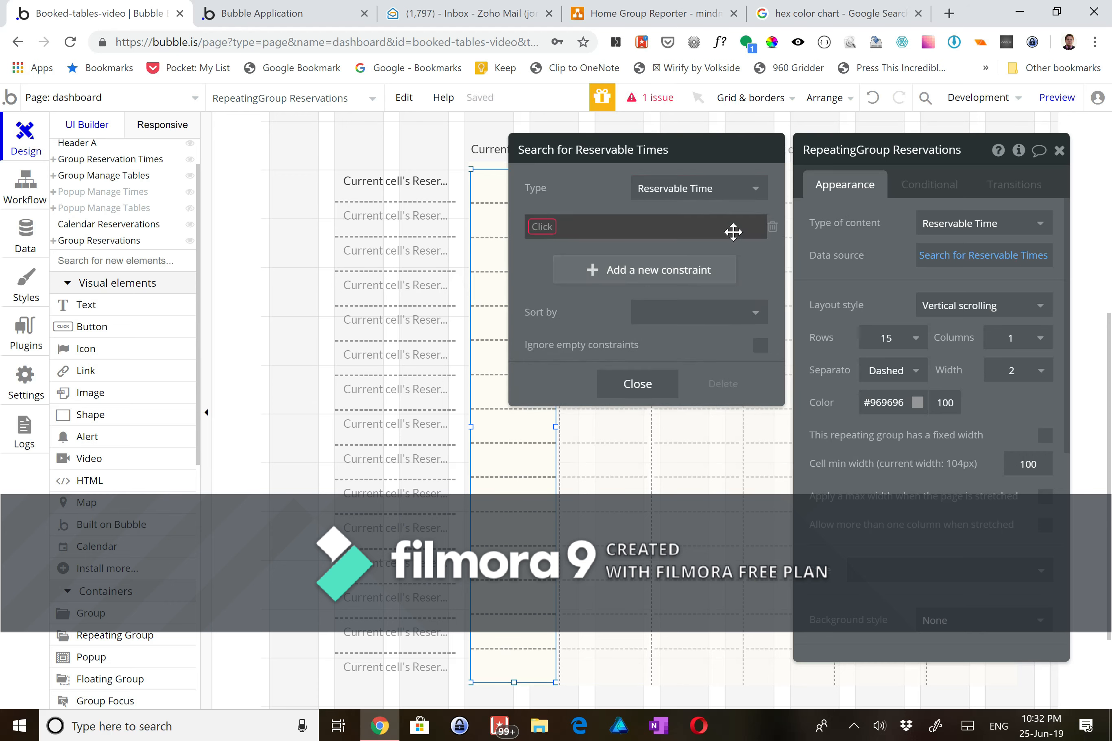
click(770, 230)
- Sort the search by Available Time in ascending order and close the settings
click(695, 275)
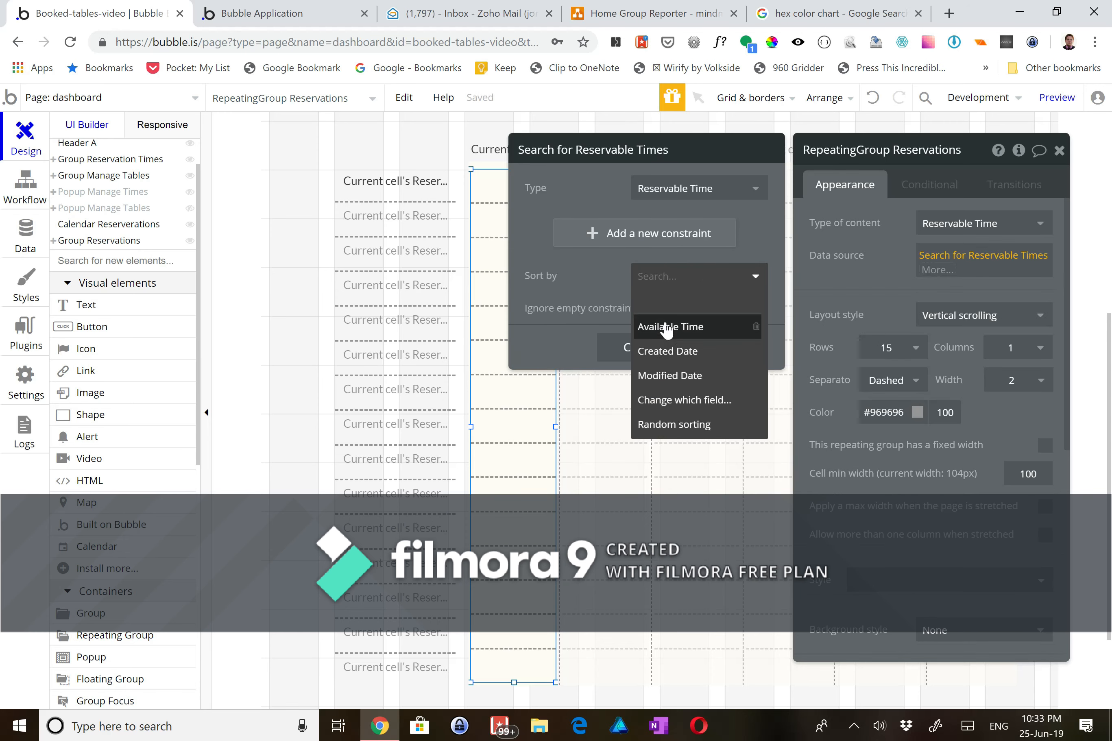
click(667, 327)
click(646, 309)
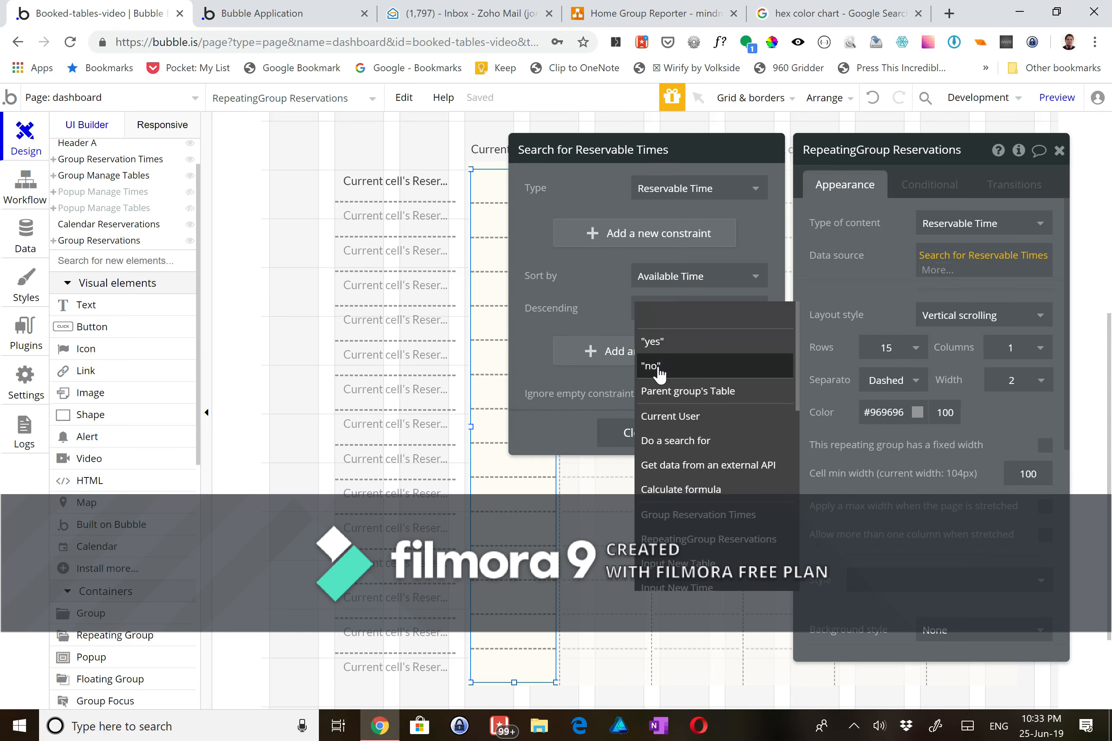
click(657, 366)
click(637, 433)
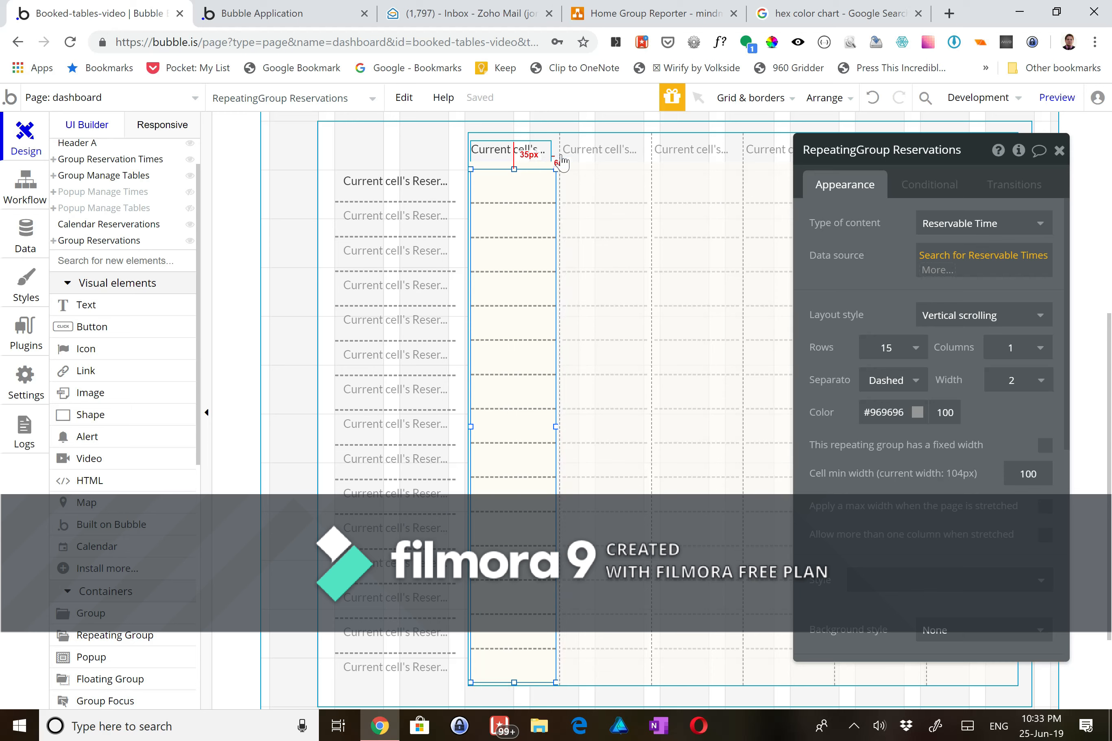
click(553, 142)
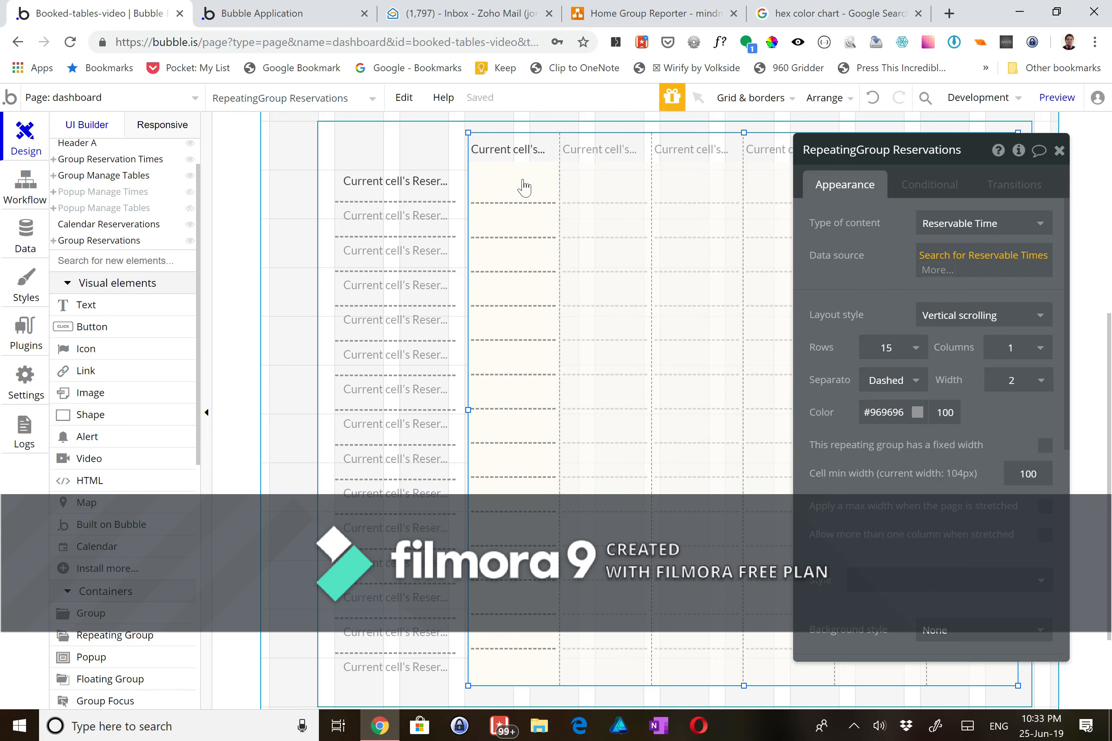
click(521, 186)
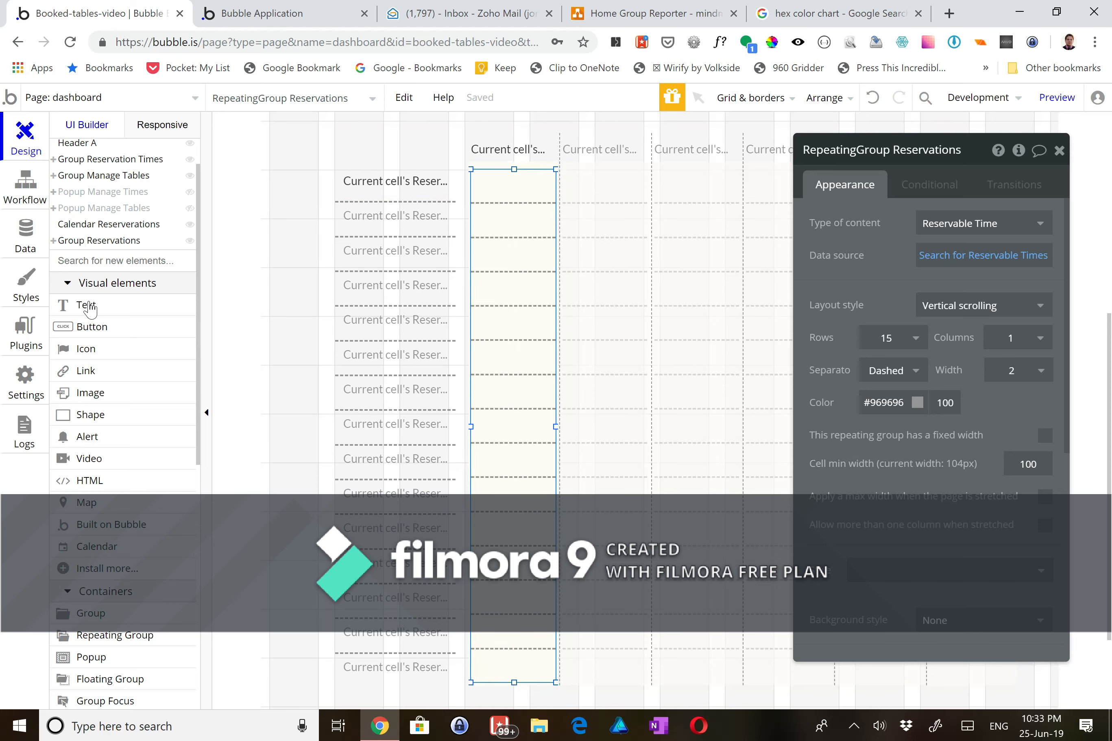
- Draw a shape in the first reservation cell, centre it both ways, and name it Shape Reservation Indicator
click(90, 414)
drag(474, 177, 553, 197)
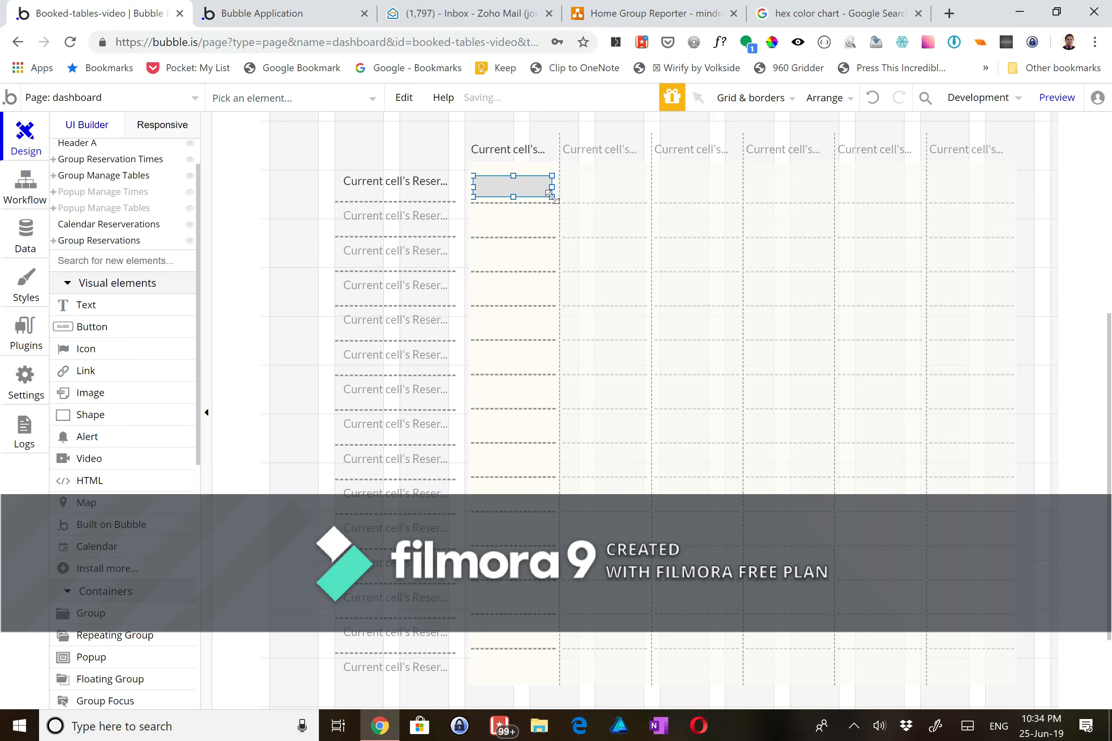
click(819, 98)
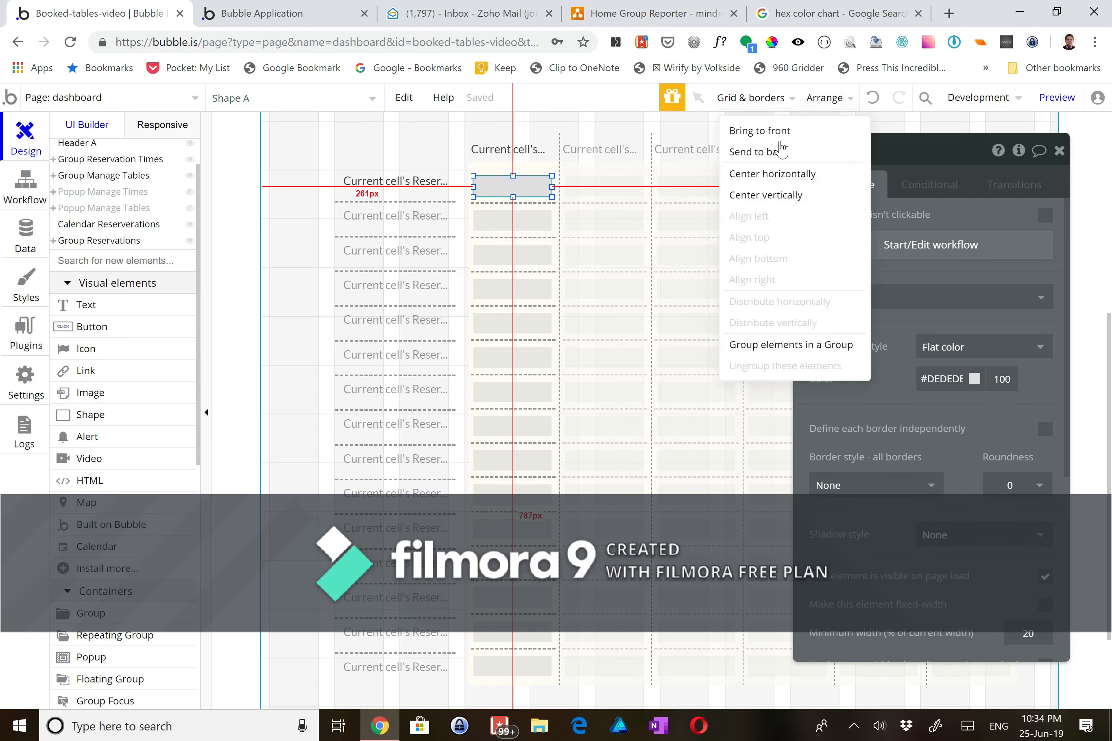
click(775, 178)
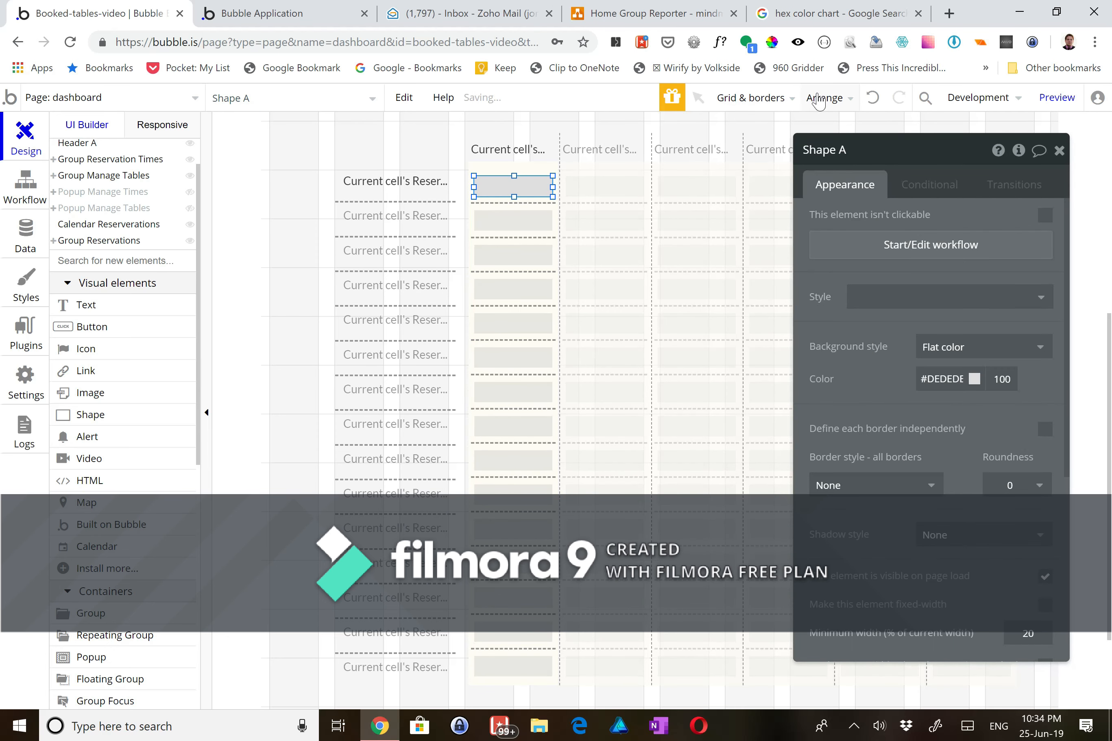
click(820, 99)
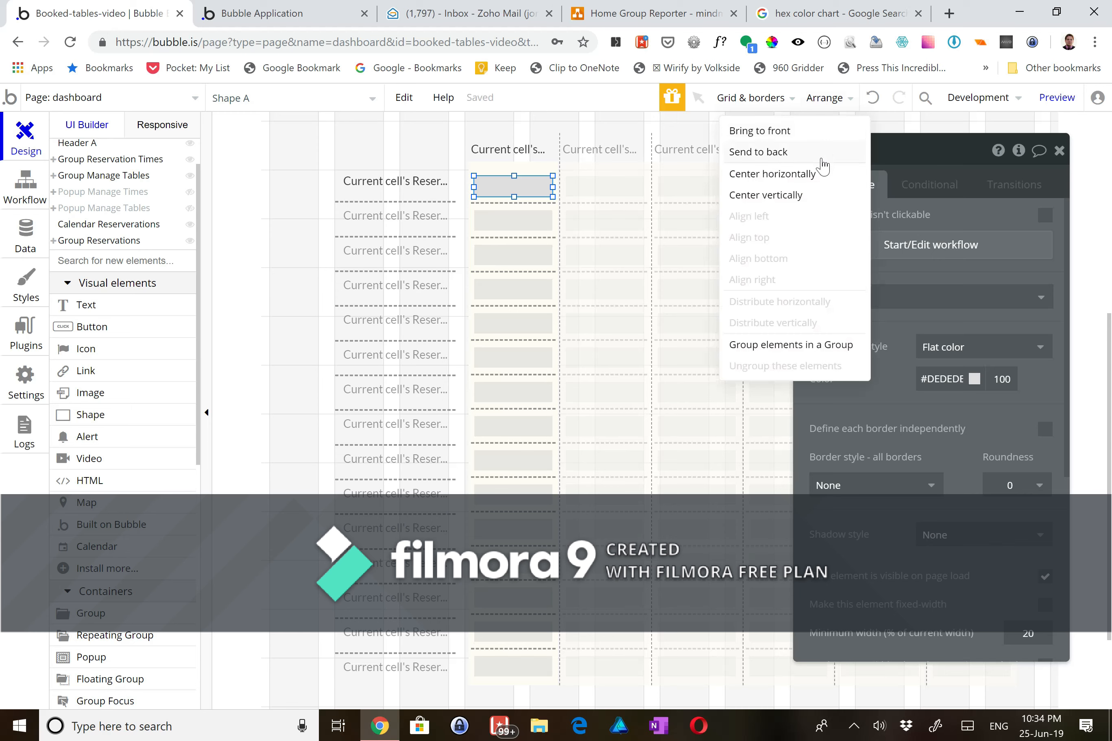
click(804, 207)
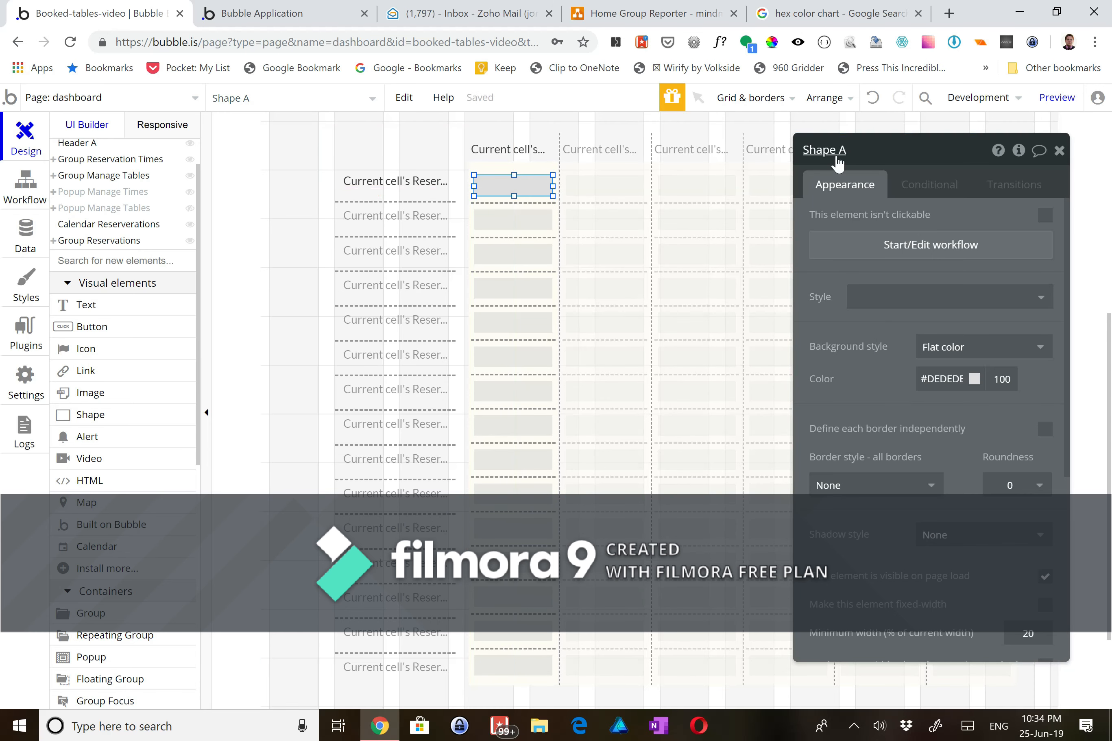
click(856, 148)
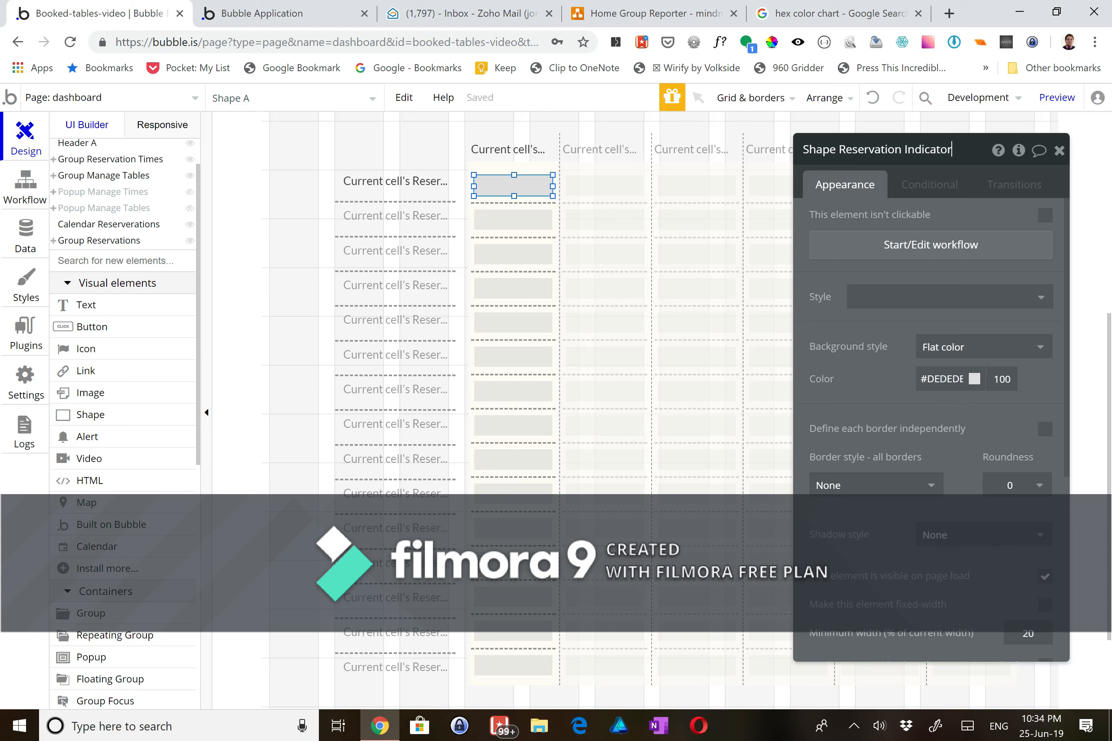
click(262, 192)
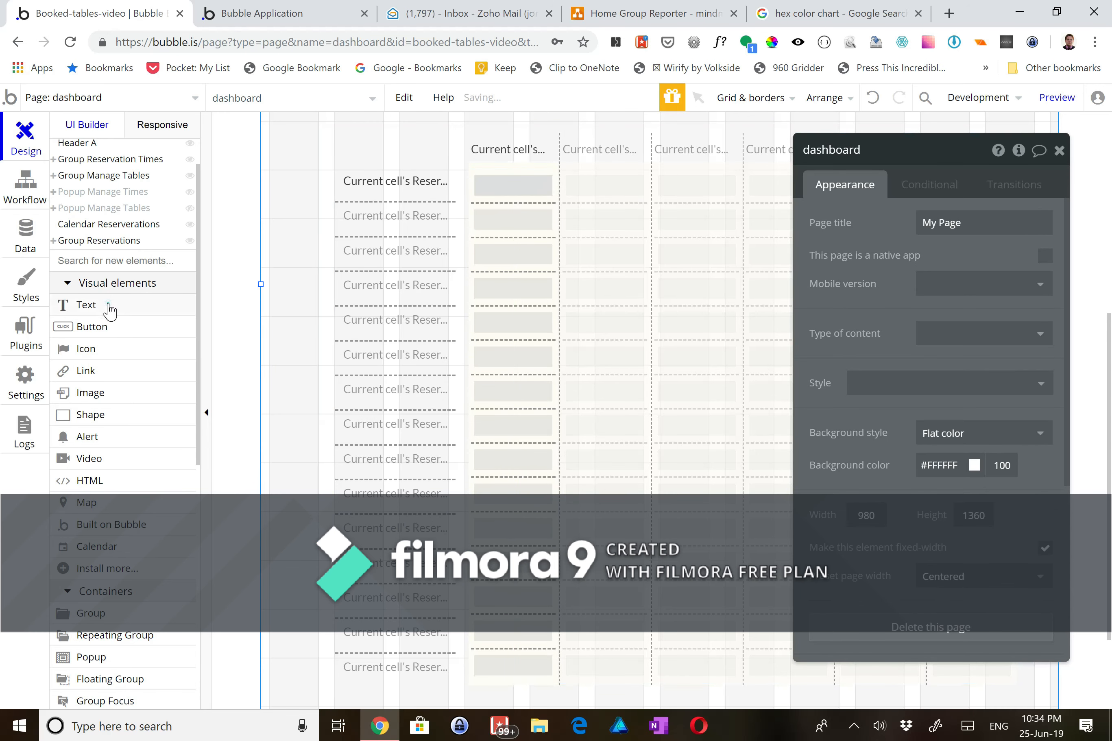
- Draw a text box above the time column and begin inserting dynamic data
click(109, 307)
drag(333, 127, 455, 169)
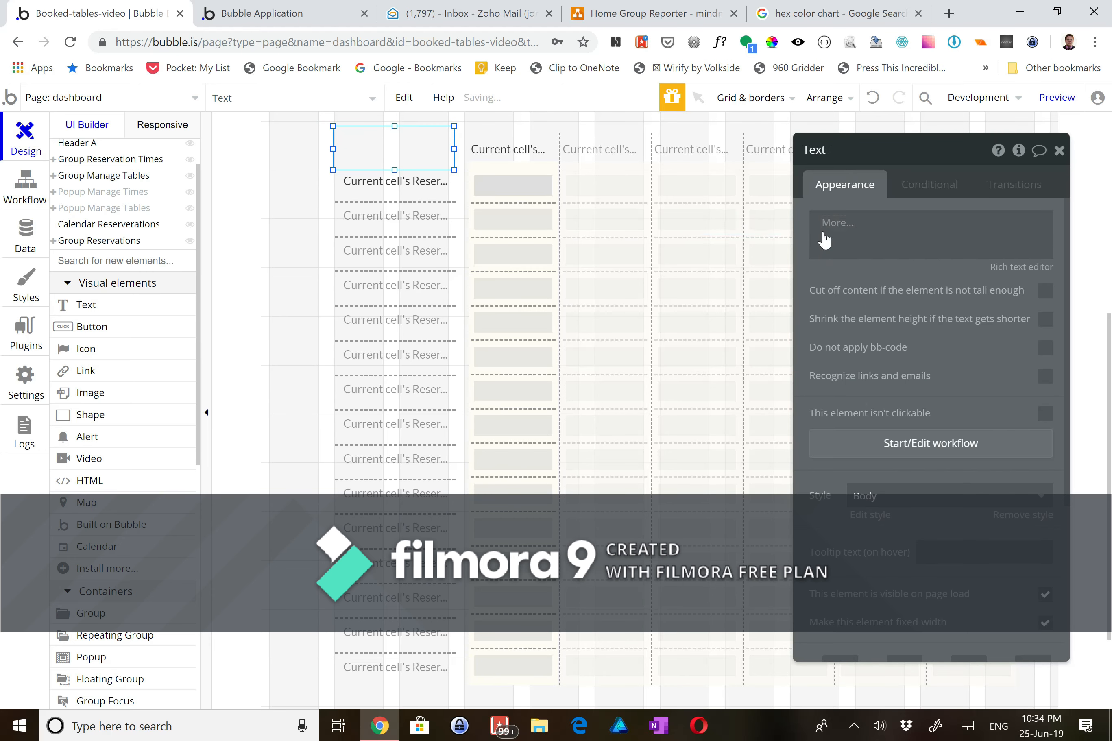
click(742, 221)
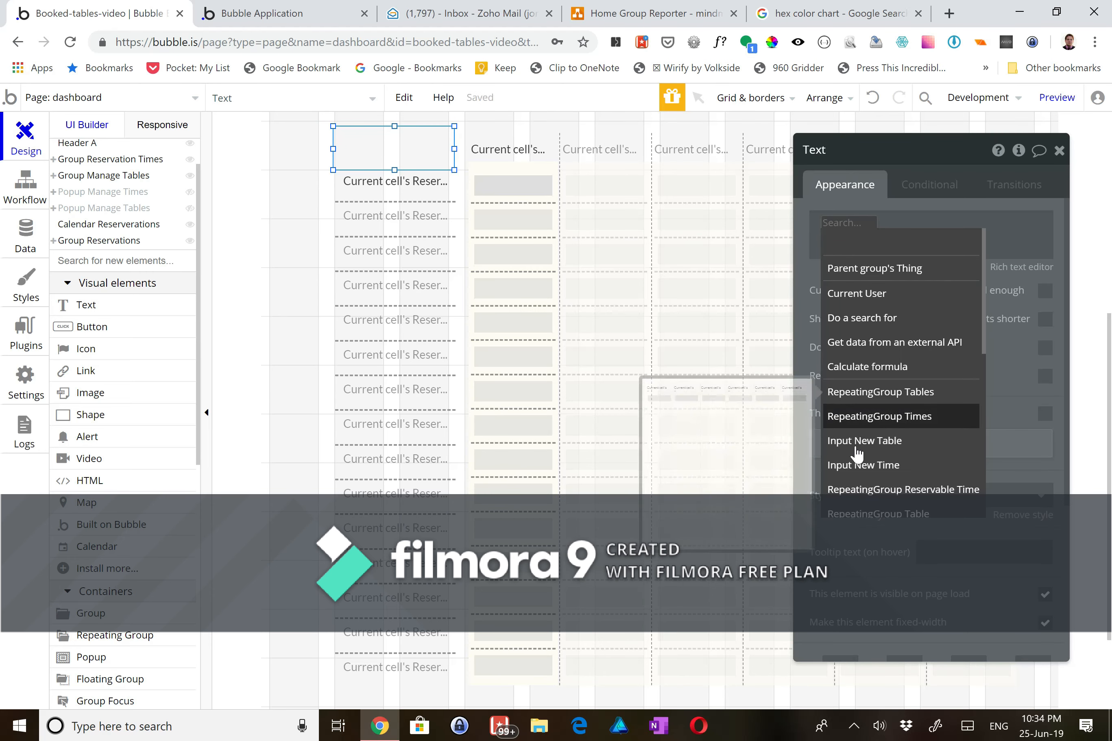
scroll(857, 421, down, 1)
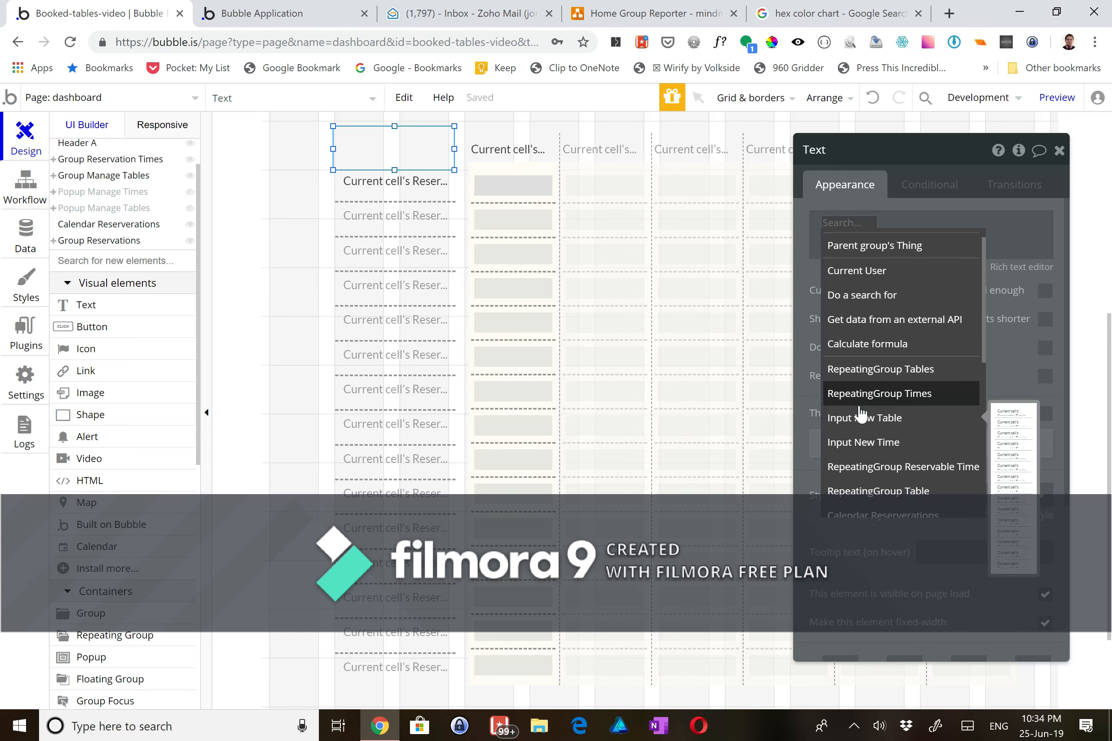
scroll(860, 414, down, 3)
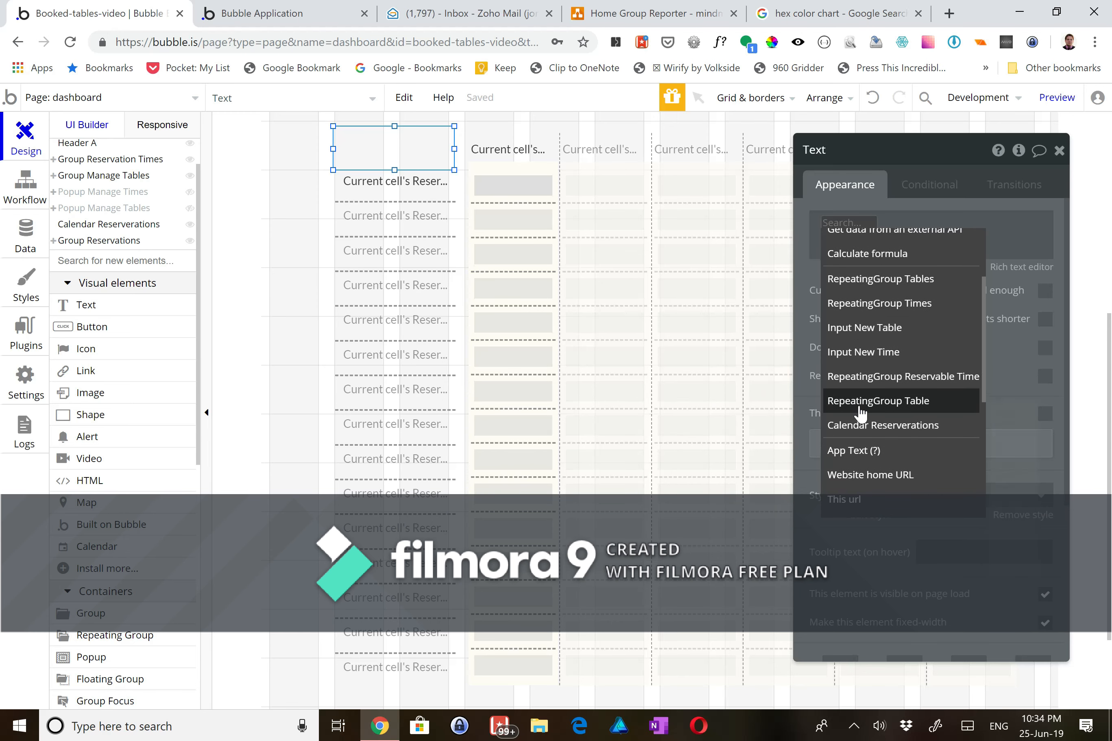
- Show Calendar Reservations's current day formatted as 6/25/19, then switch to the app preview
click(867, 421)
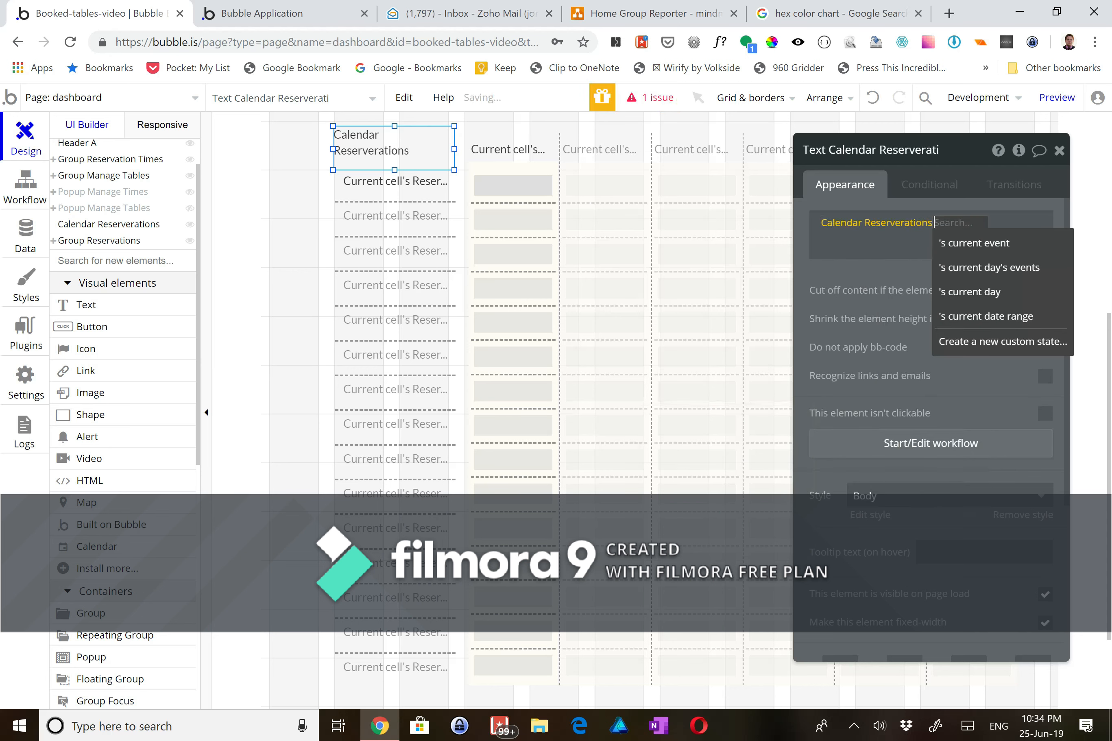
click(976, 292)
click(1010, 225)
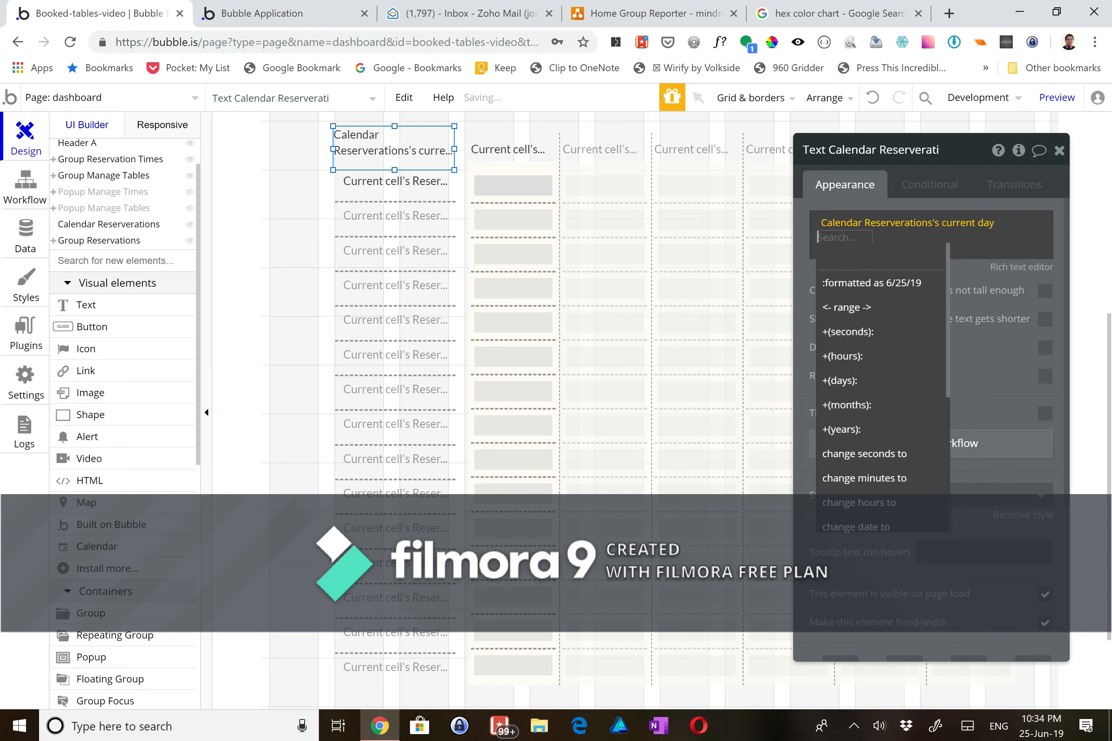
click(900, 282)
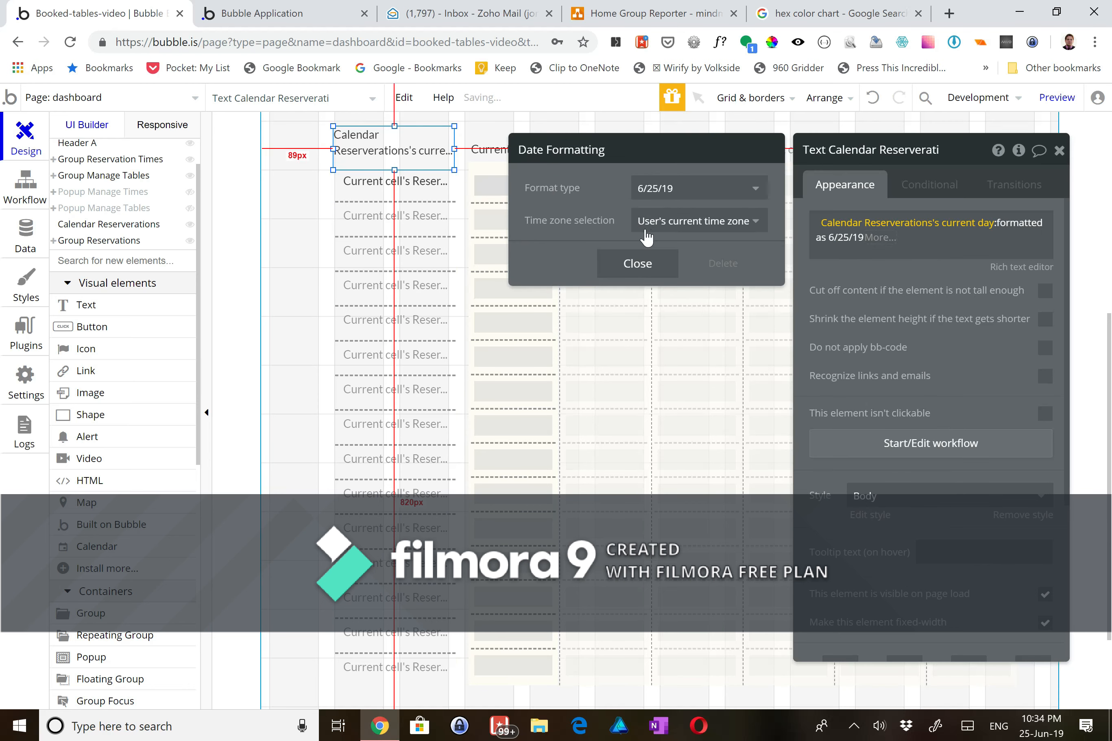
click(638, 264)
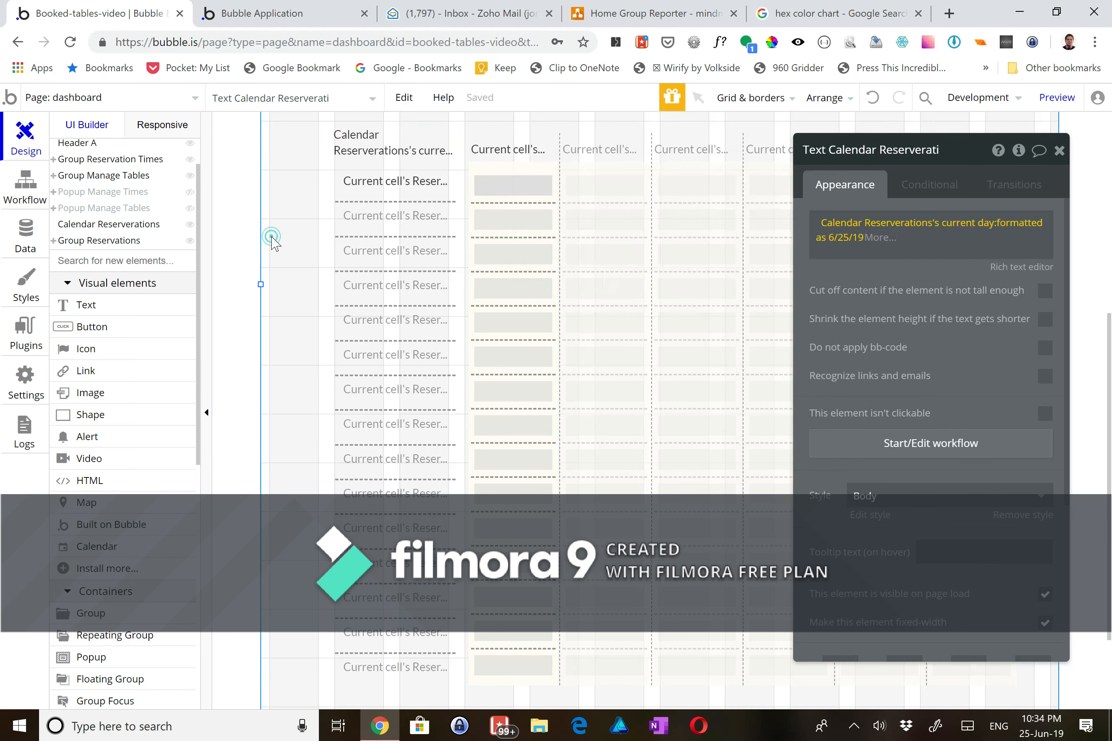
click(548, 257)
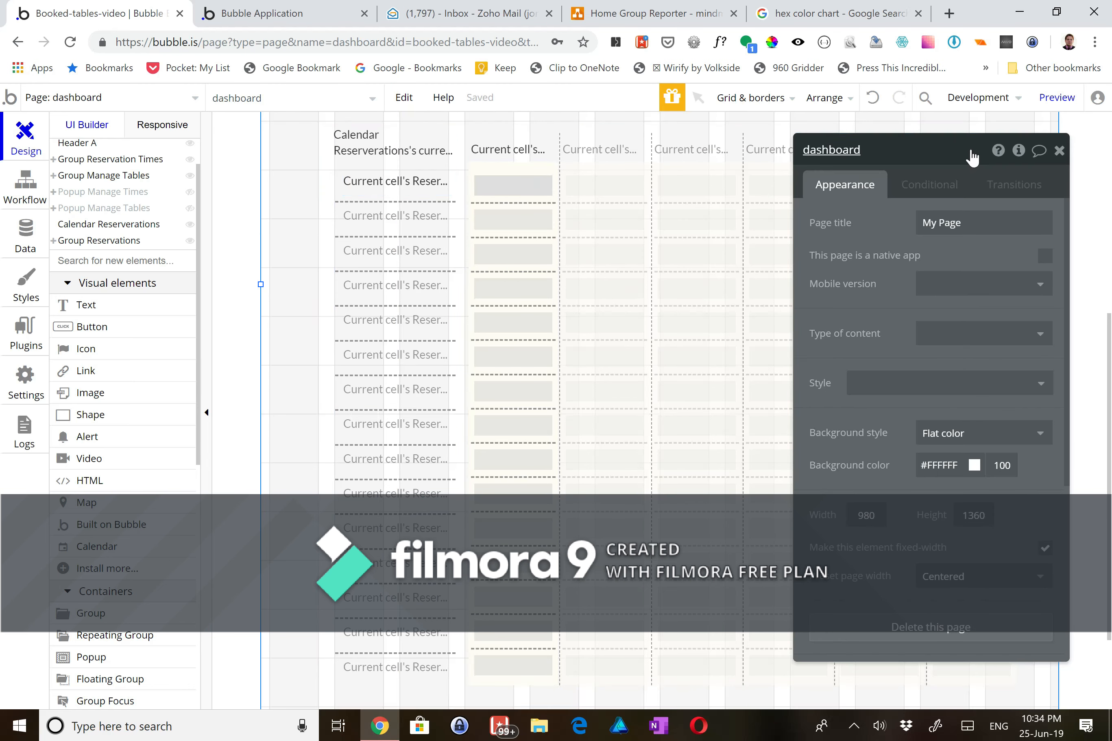
click(318, 13)
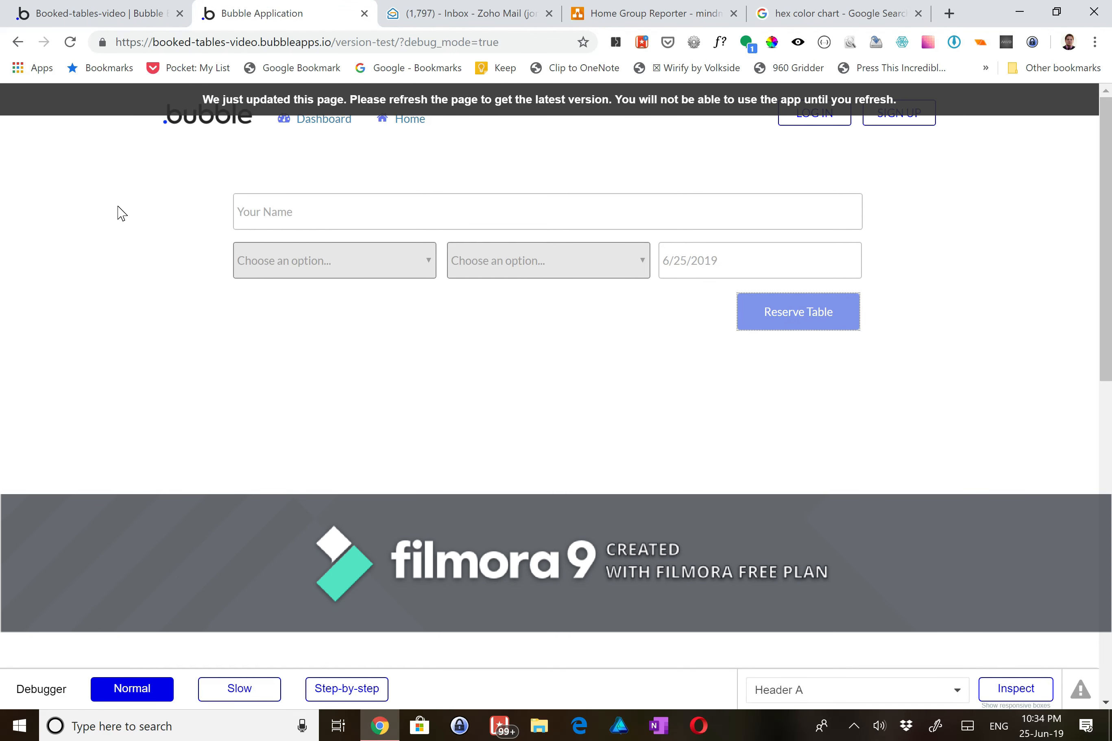
- Reload the app preview and go to its Dashboard page
key(F5)
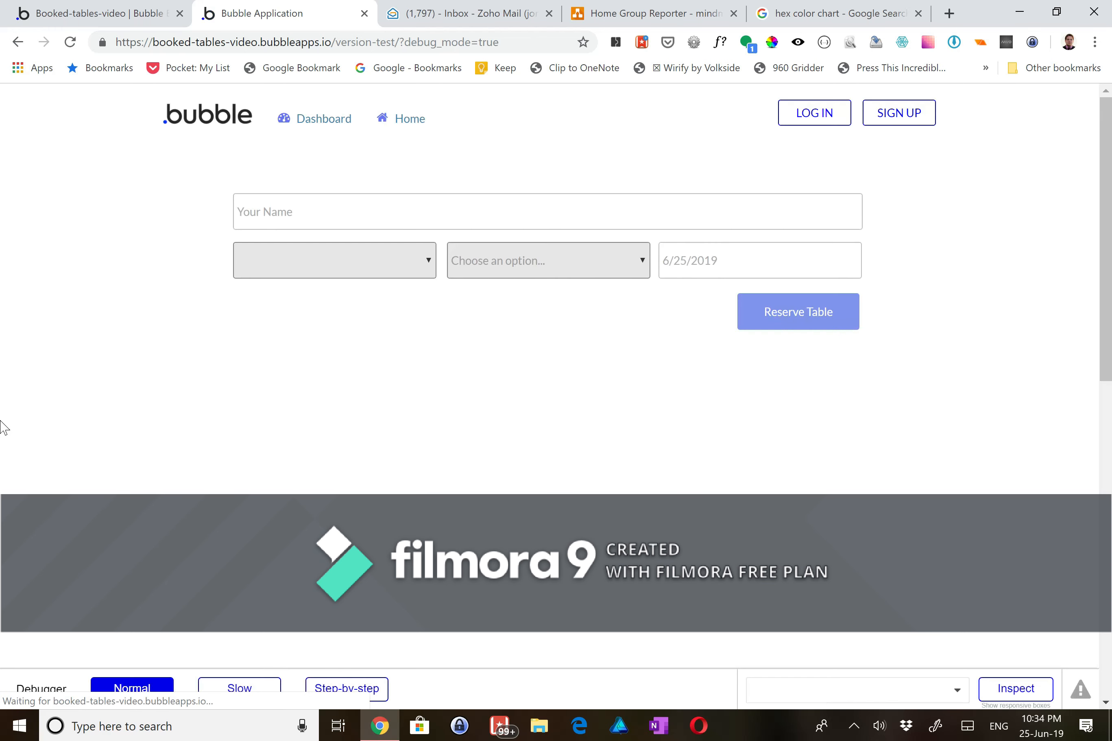
click(331, 118)
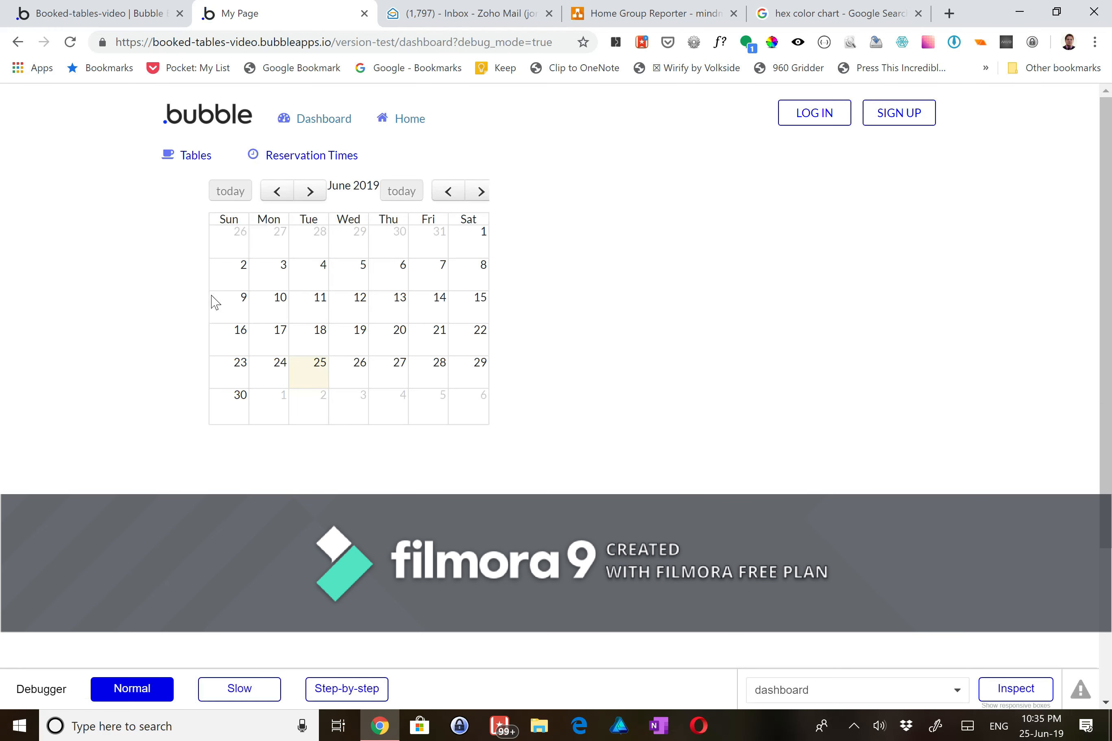
scroll(159, 465, down, 1)
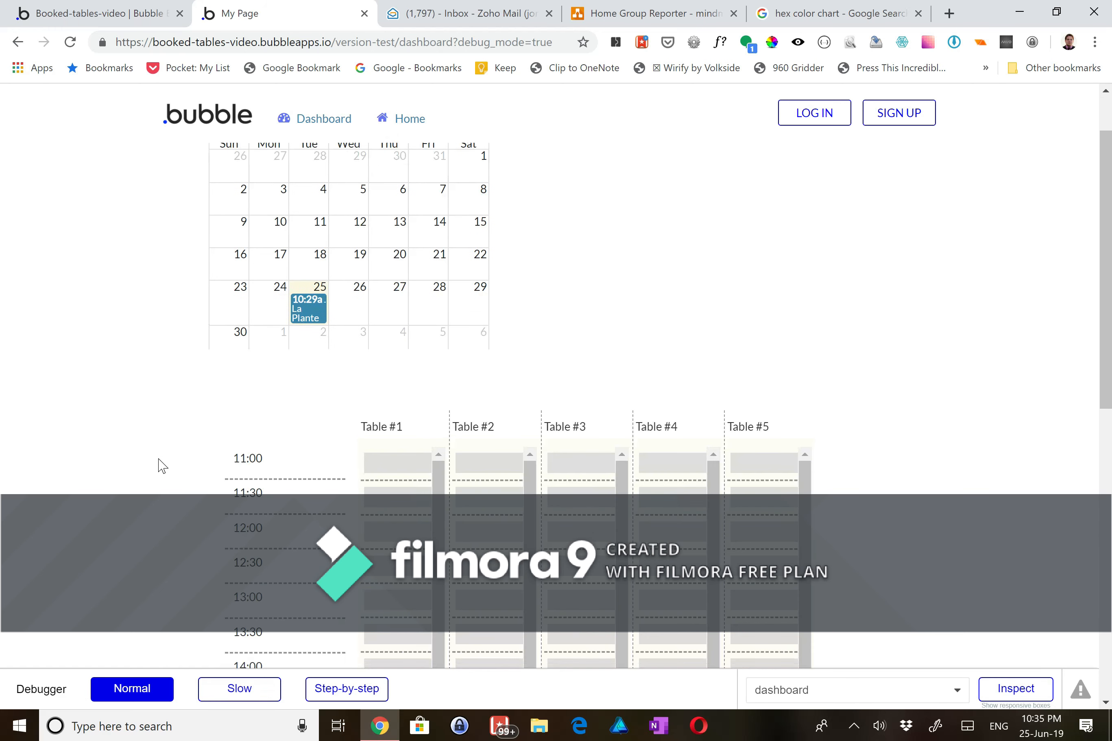
- Pick June 26, 27, 28, 21 and 24 in the calendar, then return to the editor
click(355, 311)
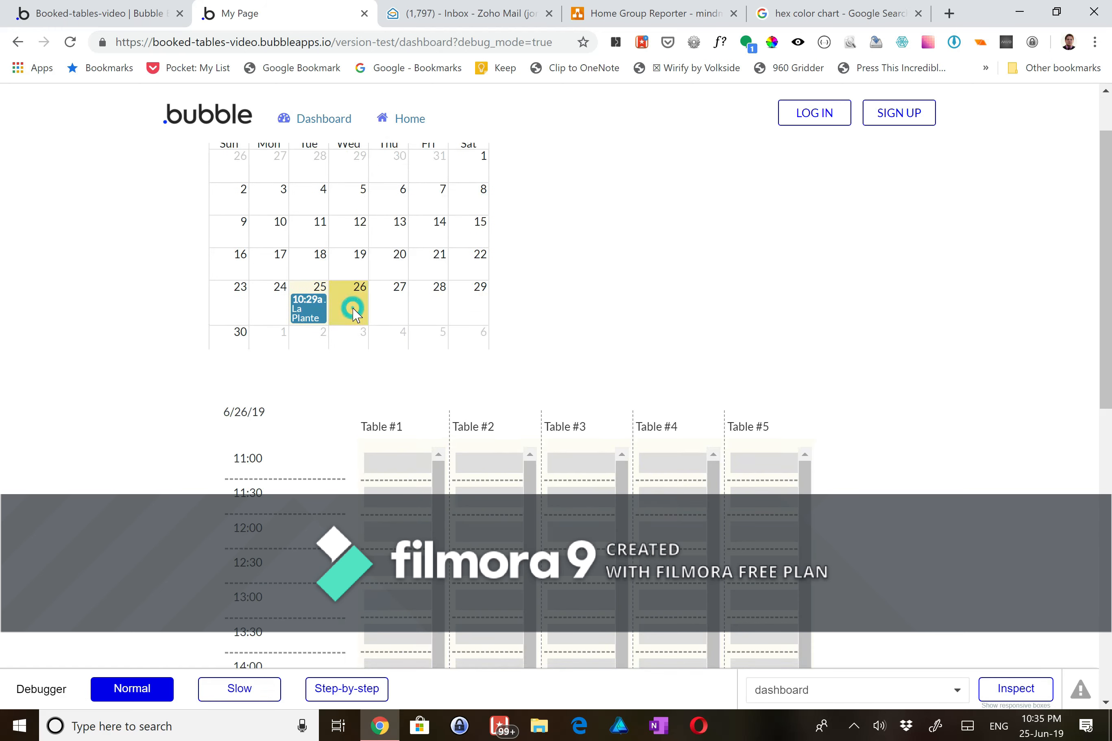
click(397, 311)
click(429, 312)
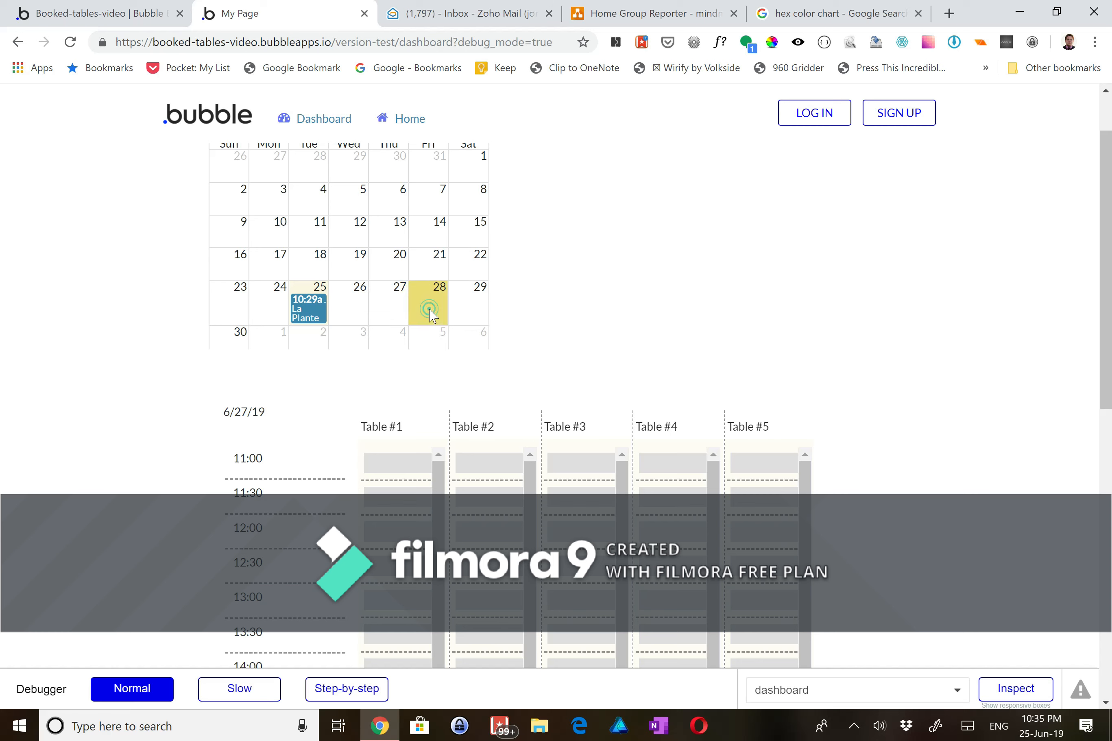
click(423, 274)
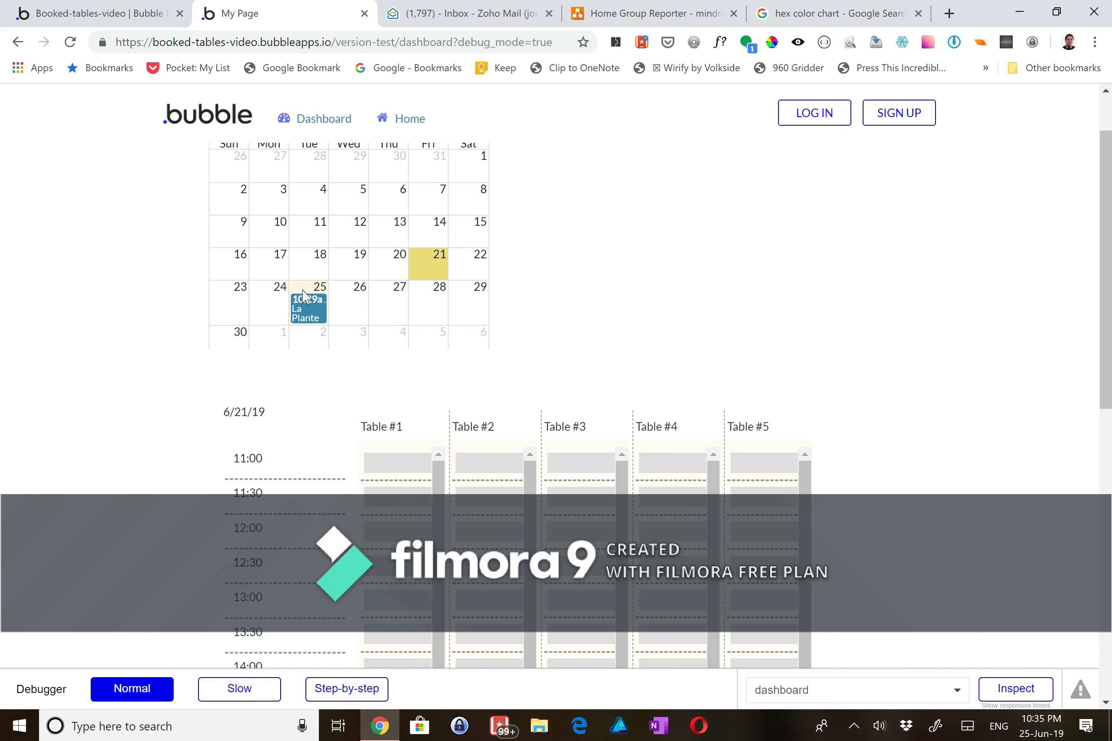
click(269, 291)
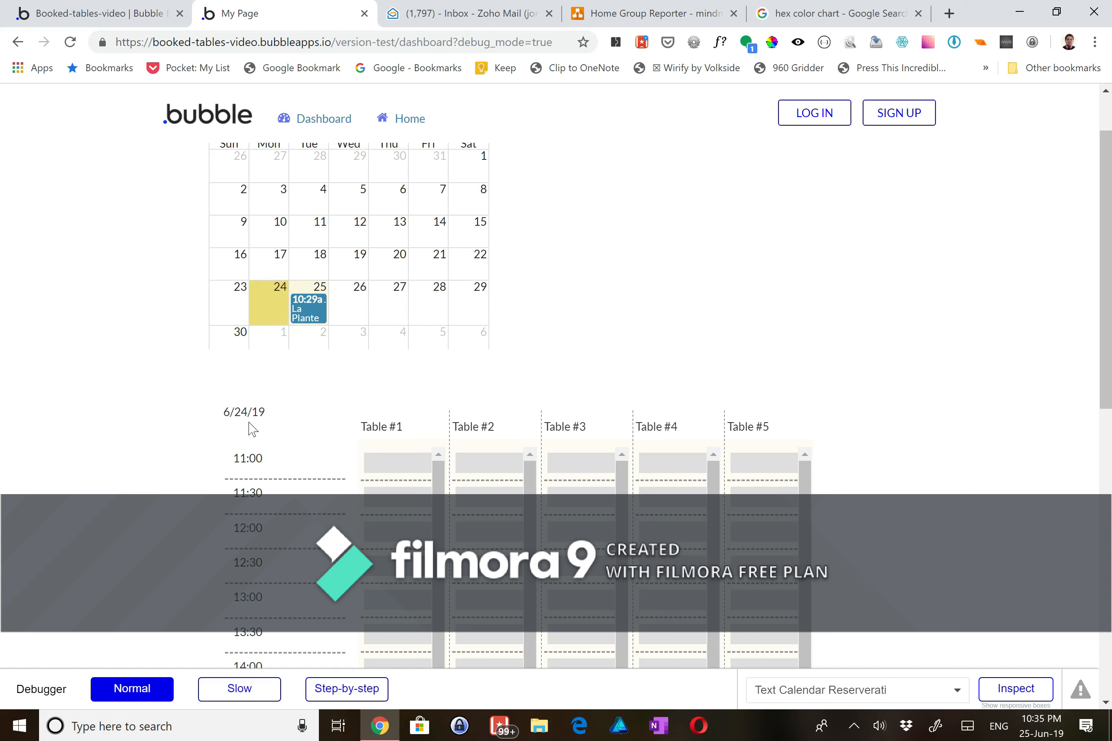
click(102, 17)
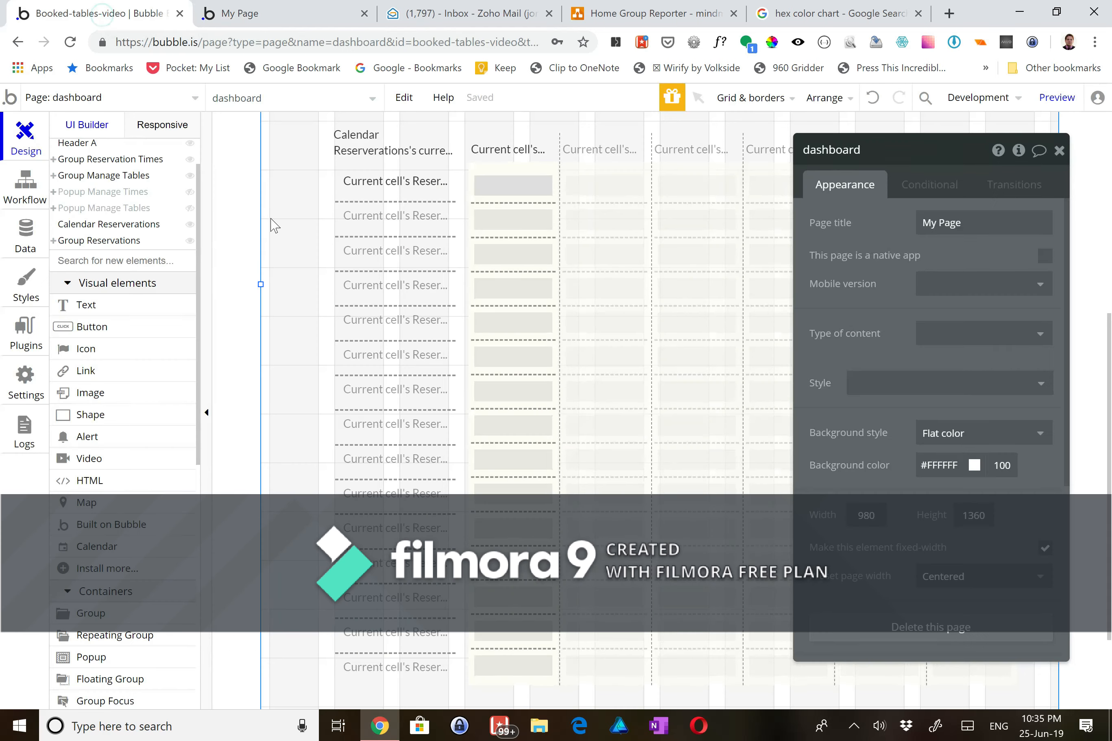
- Apply the Heading 2 style to the calendar's current-day date text
click(382, 144)
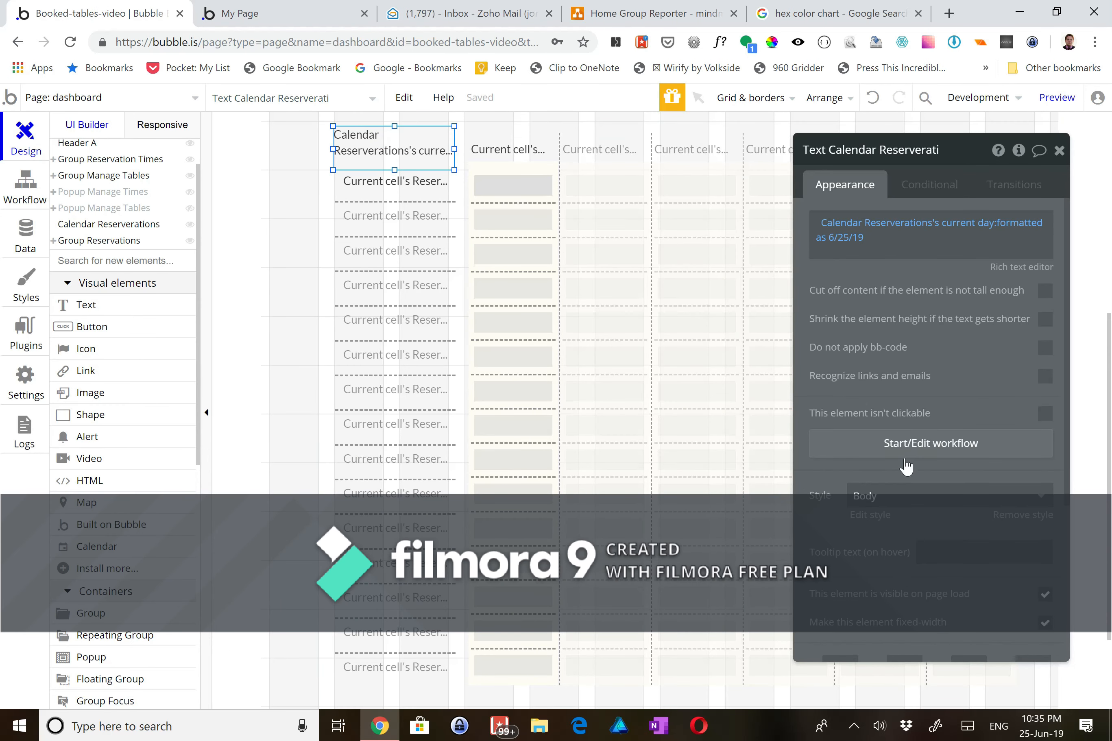
click(854, 495)
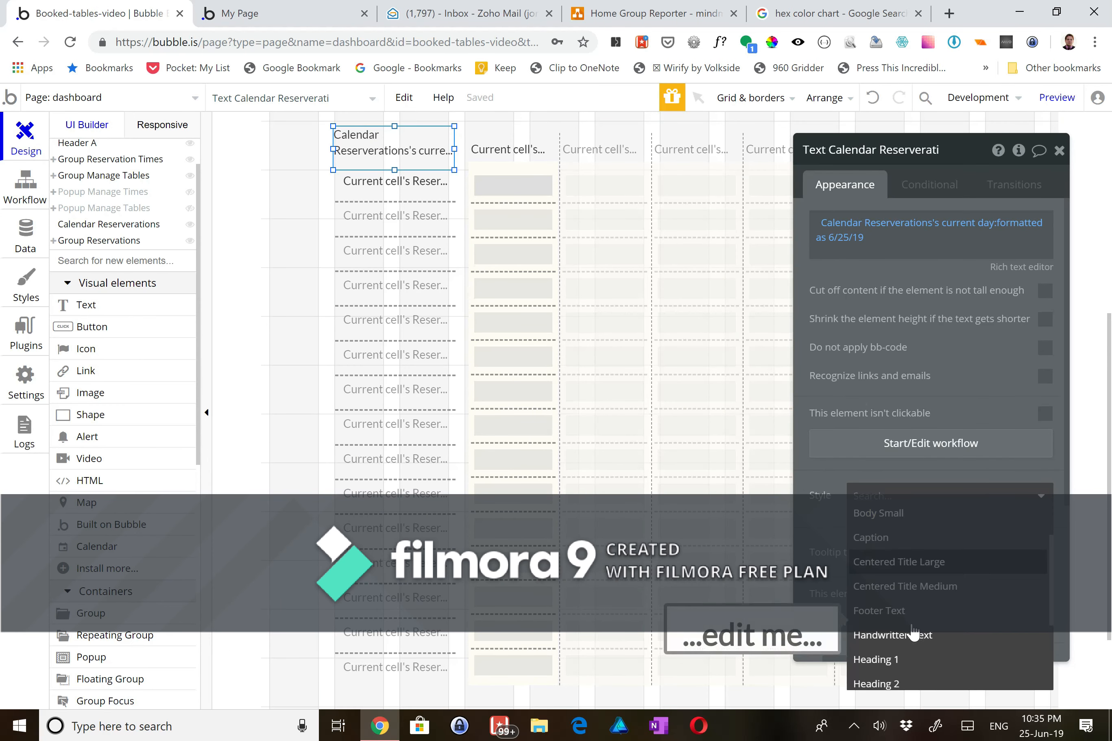
click(899, 685)
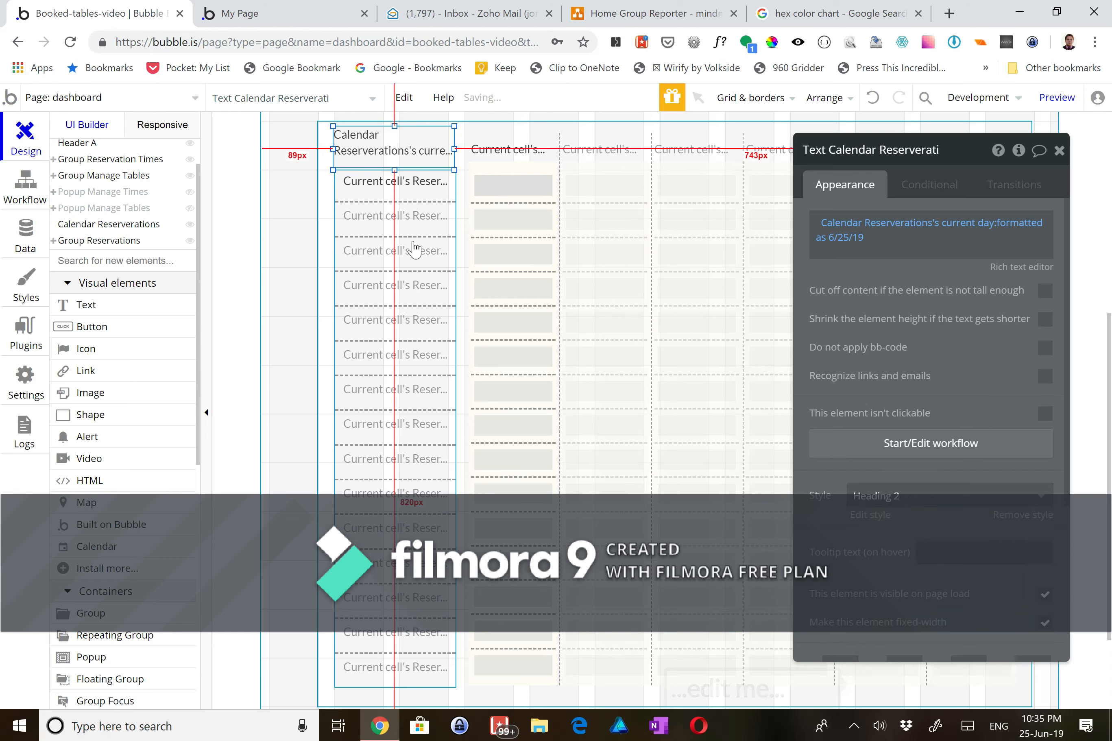
click(285, 249)
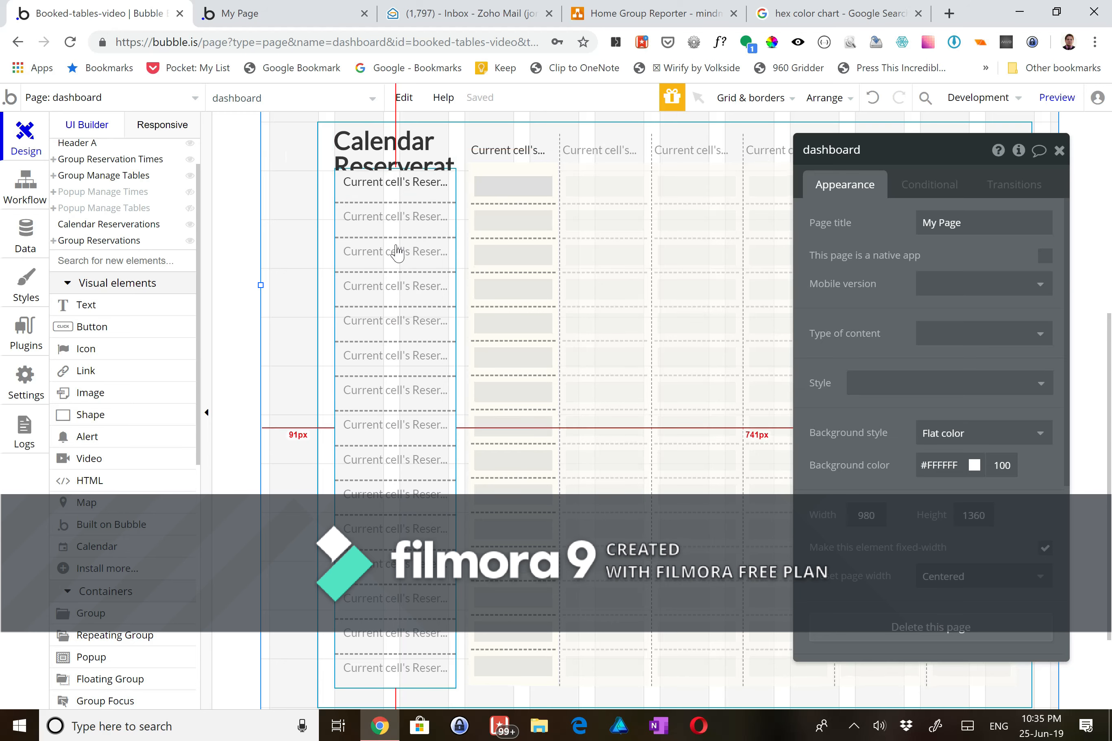
scroll(397, 252, up, 1)
click(510, 201)
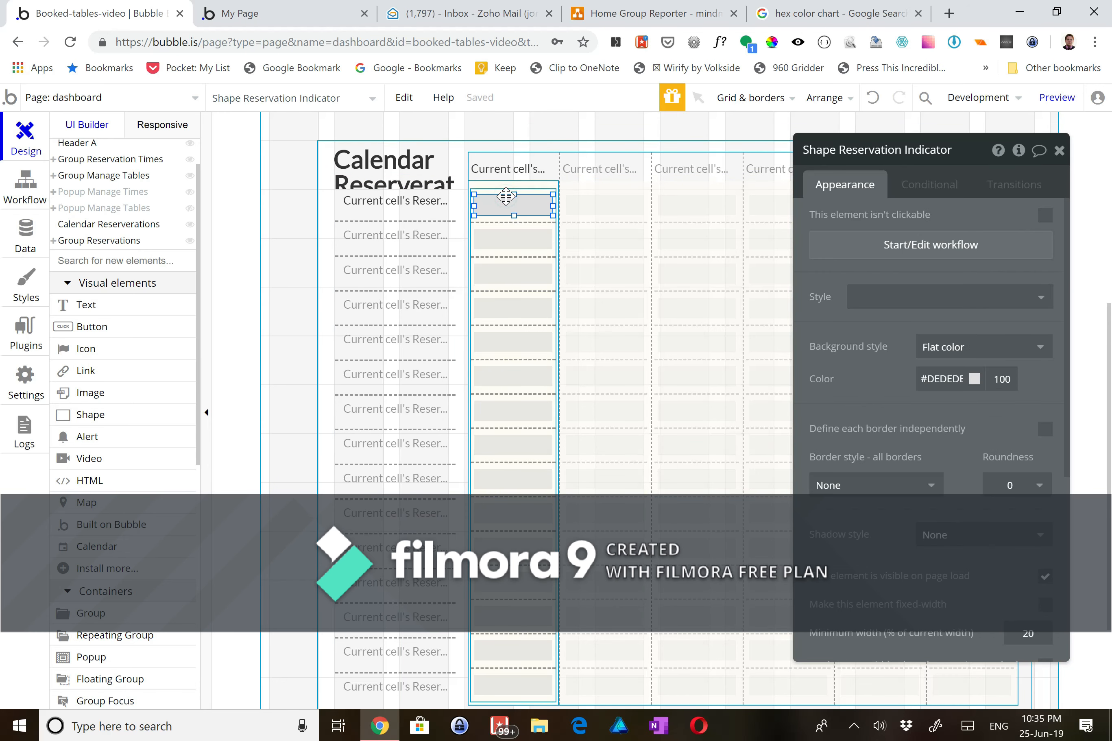
- Add a shape condition based on Do a search for Table Booking
click(911, 187)
click(917, 232)
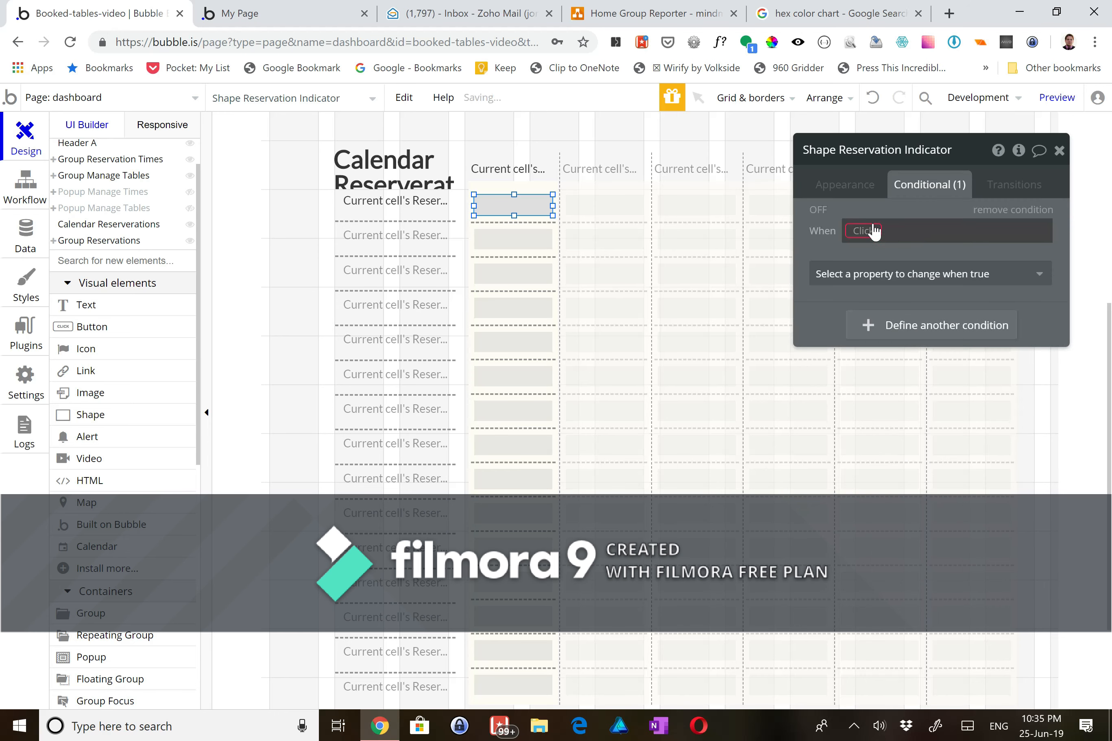
click(864, 231)
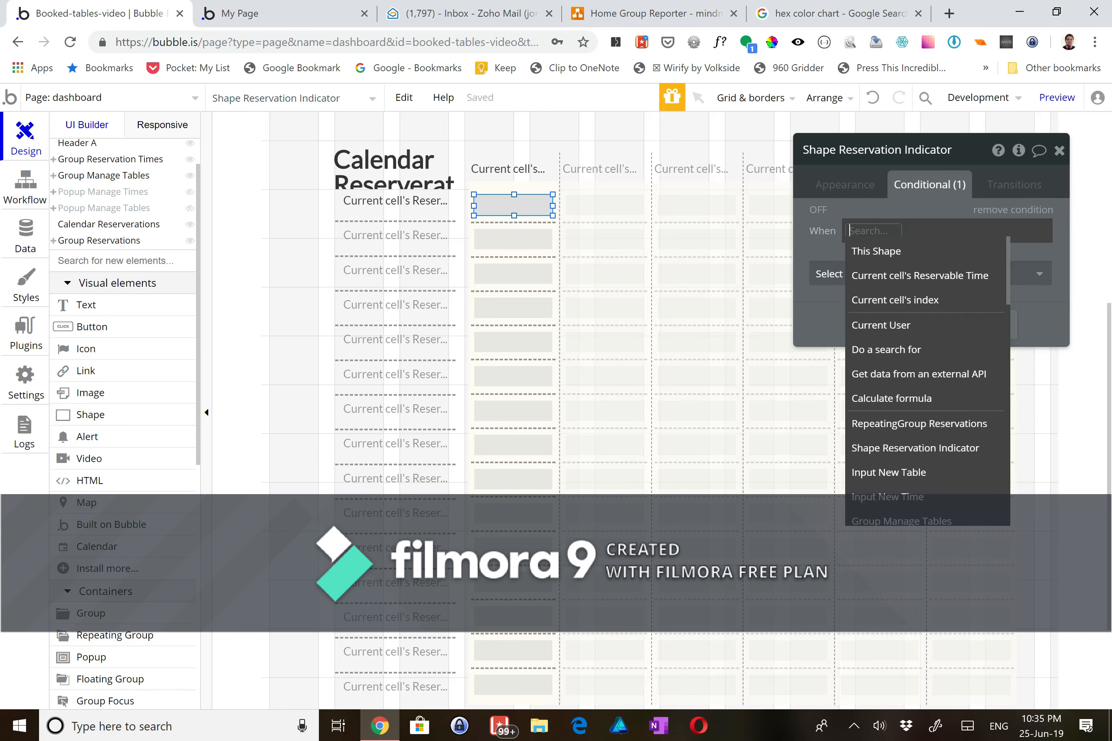
click(875, 349)
click(734, 191)
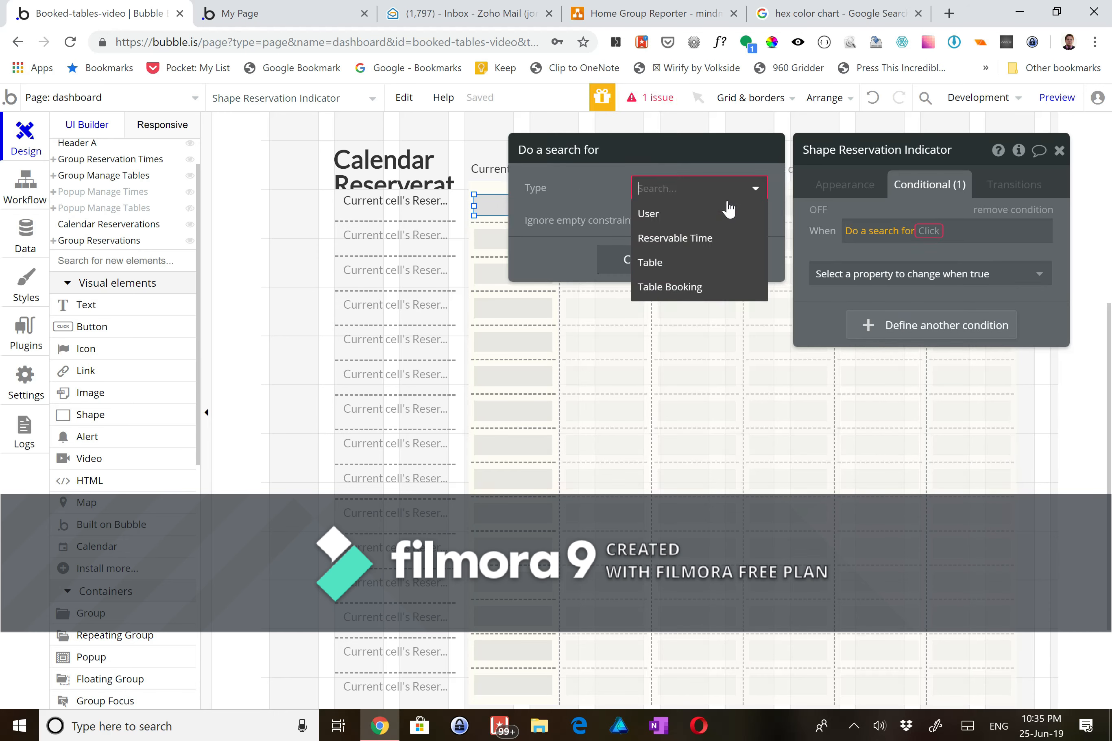
click(701, 287)
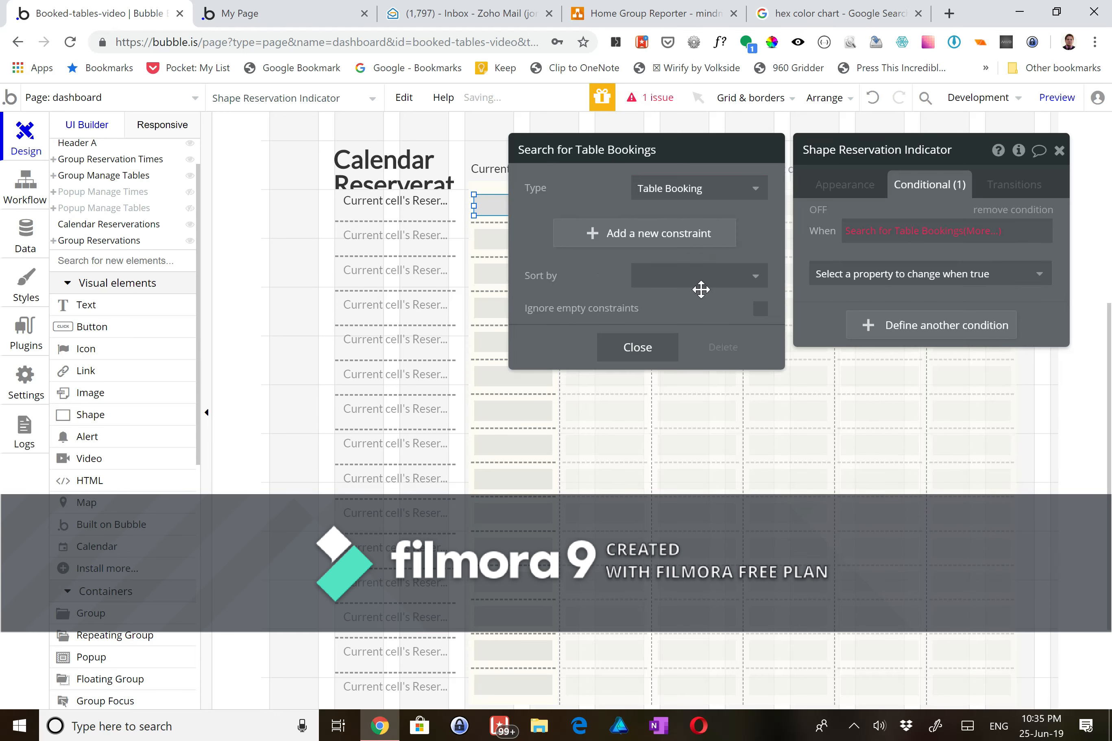
- Constrain the search so Date = Calendar Reservations's current day
click(680, 244)
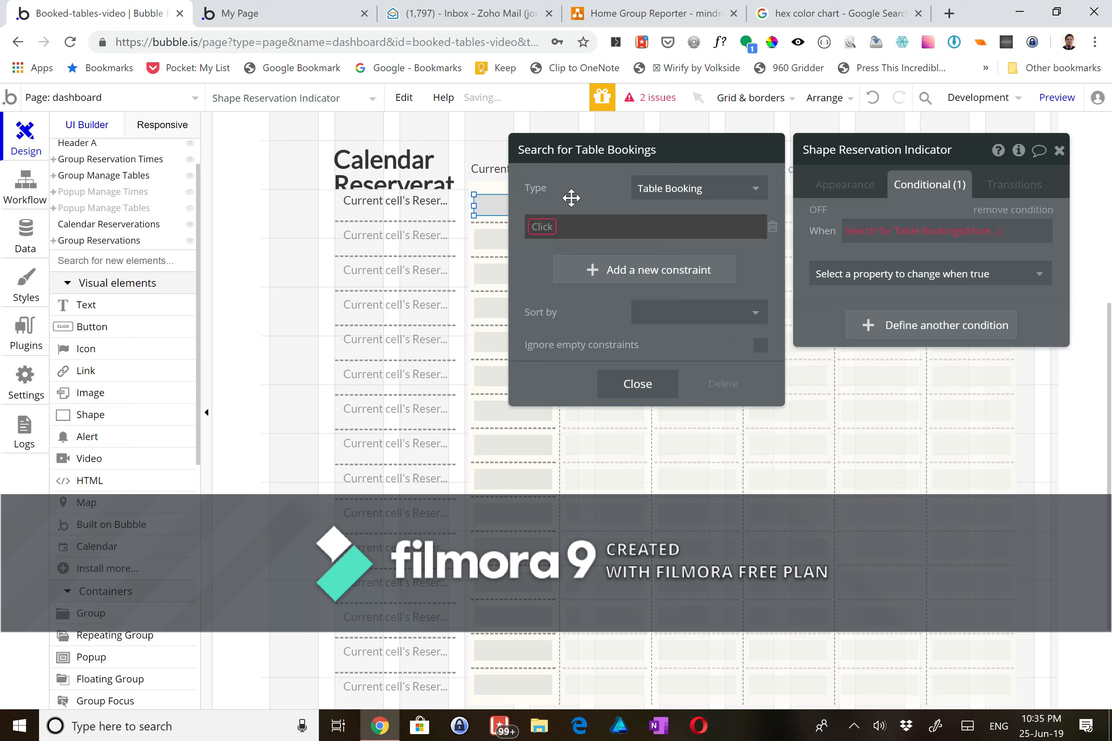
click(543, 227)
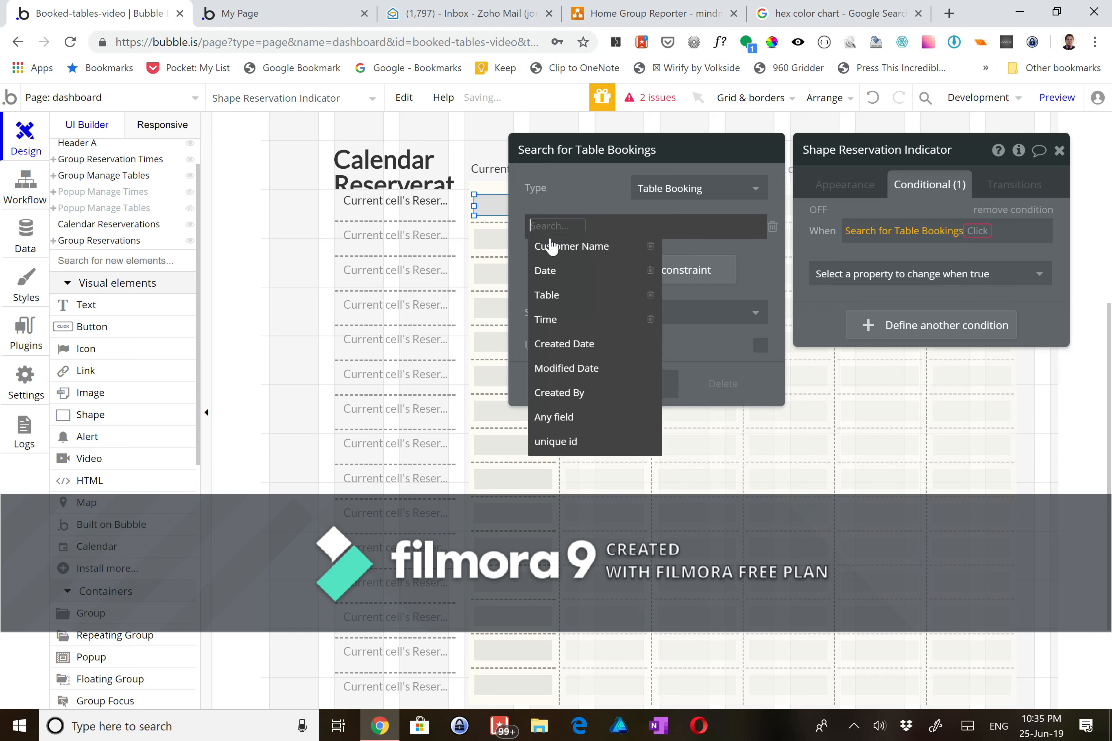
click(546, 270)
click(566, 227)
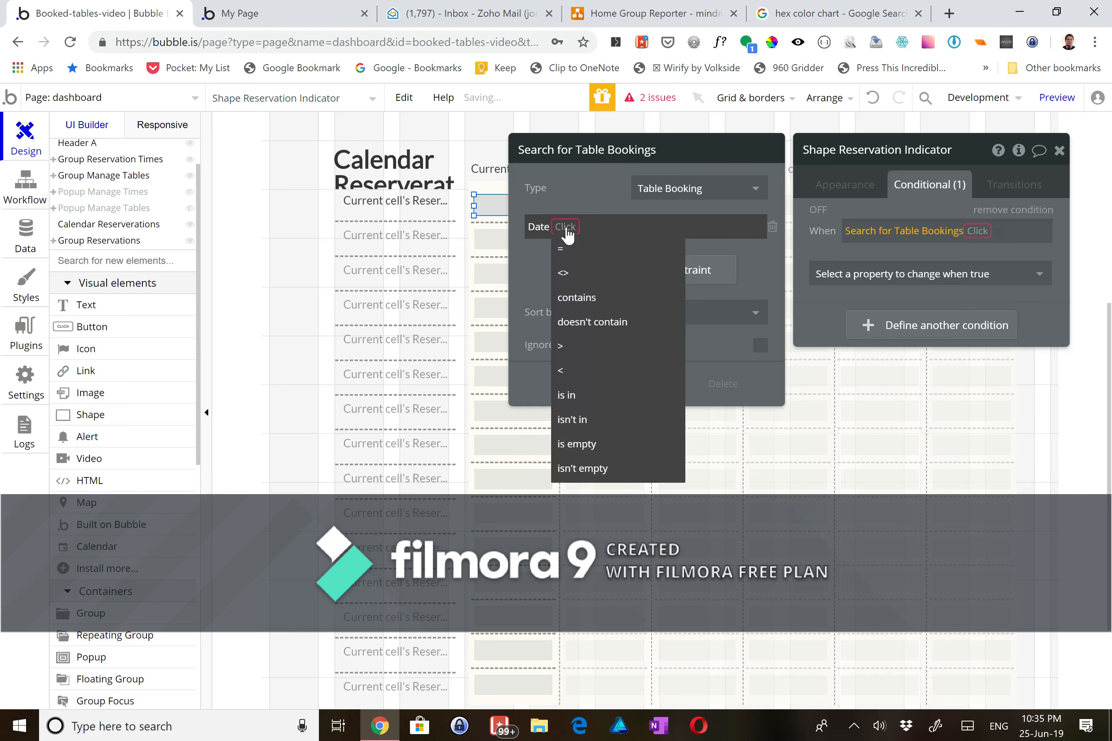
click(569, 249)
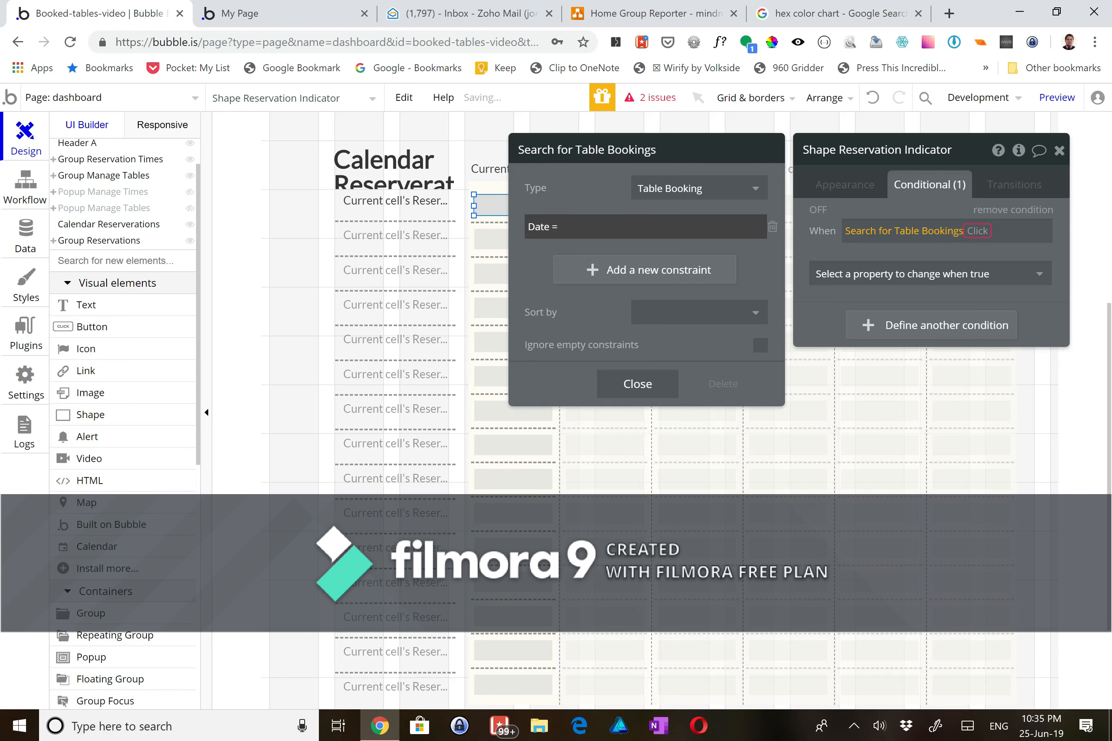
click(785, 227)
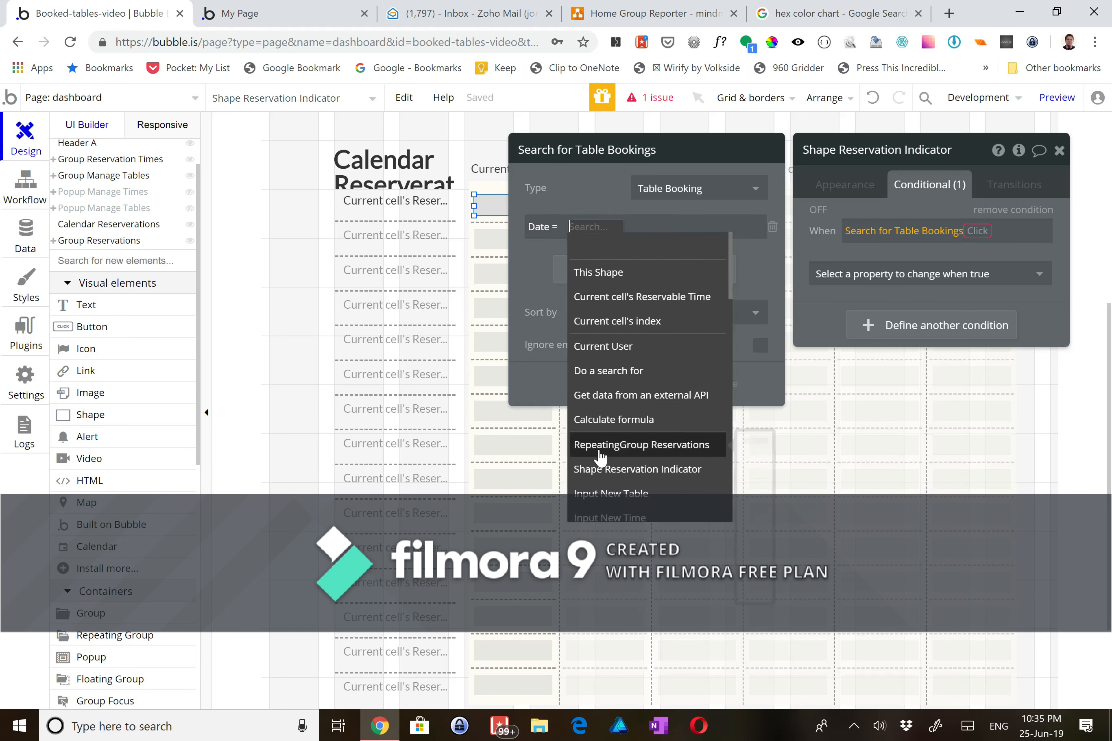
scroll(602, 459, down, 1)
scroll(601, 458, down, 9)
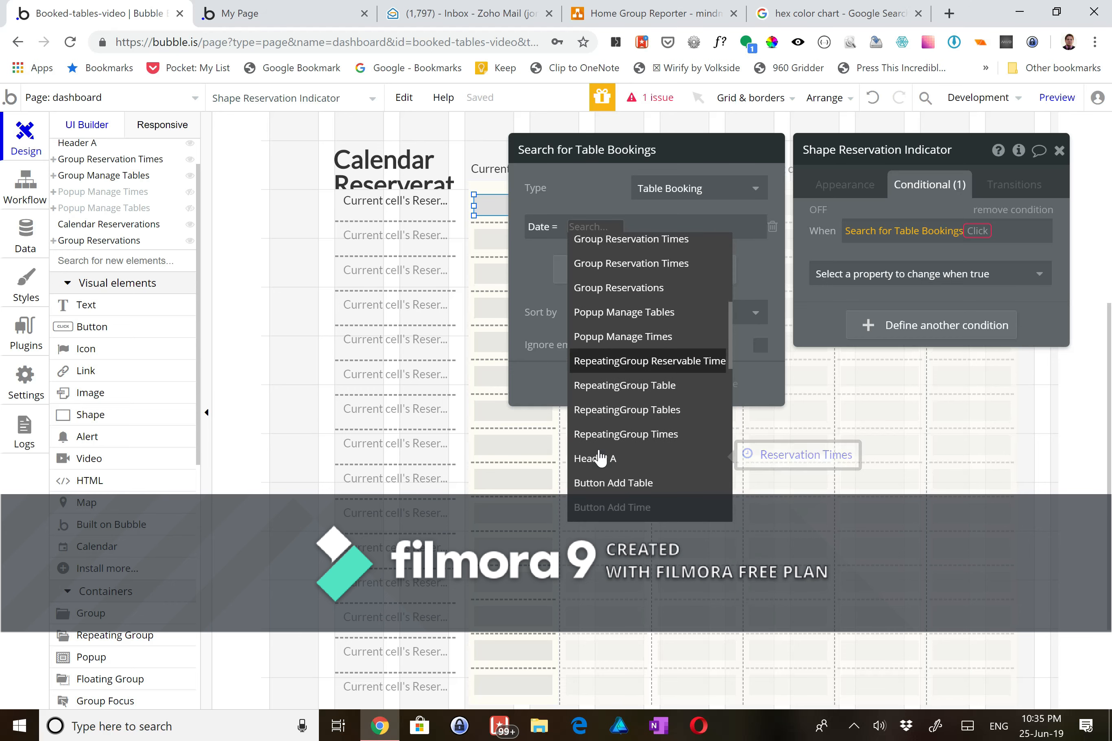
scroll(601, 457, down, 5)
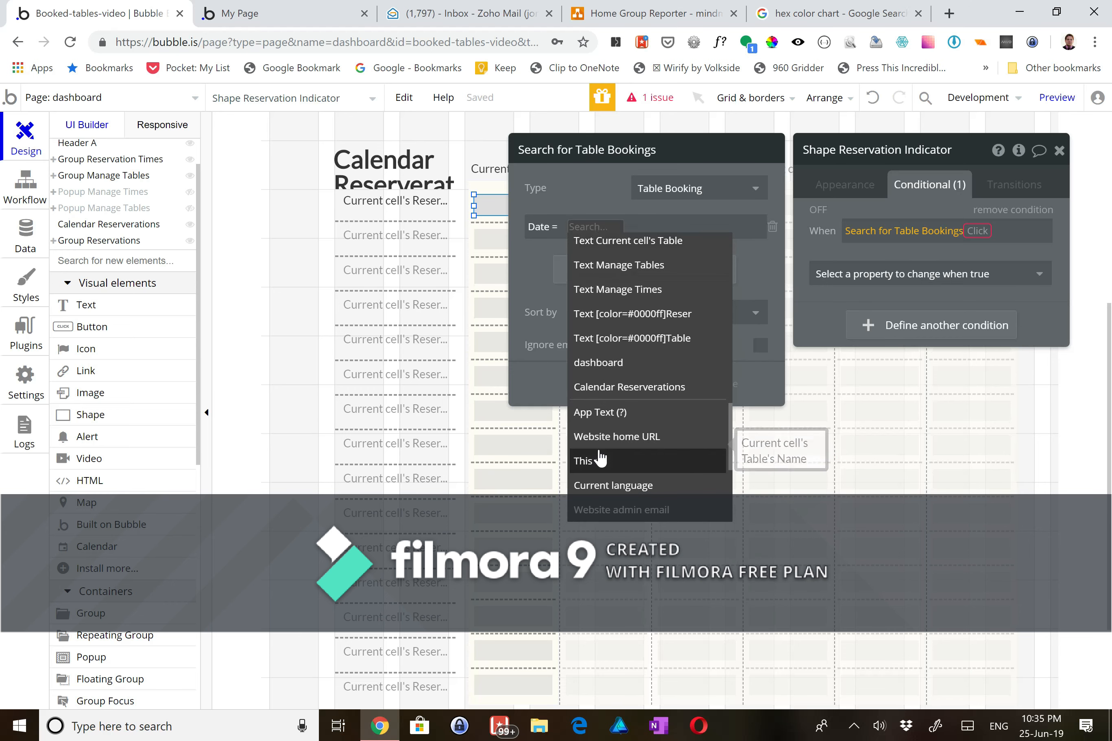
click(606, 387)
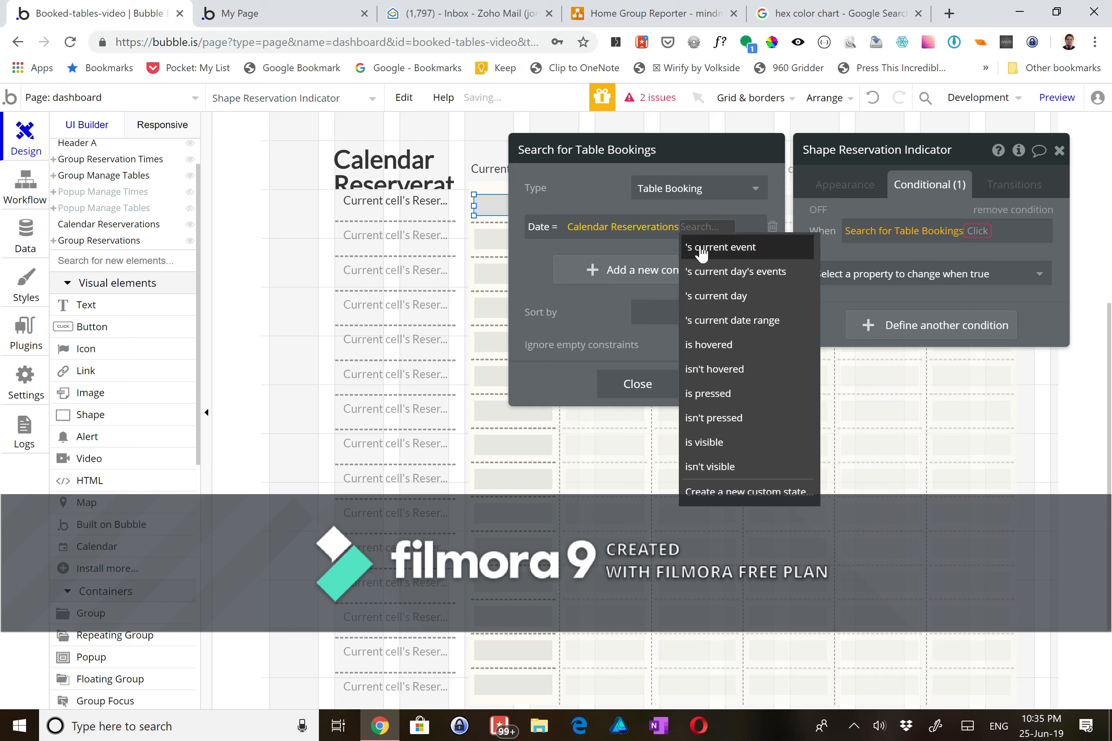
click(716, 296)
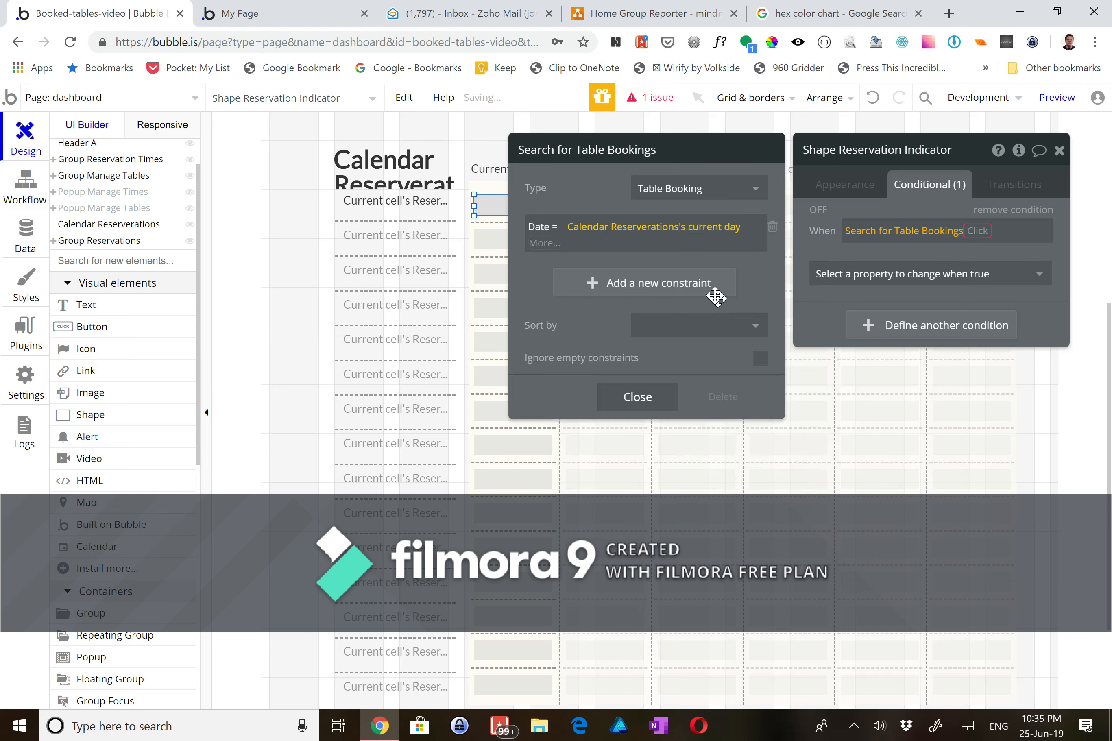
- Add a booking-search constraint: Table = Group Reservation Times' Table
click(567, 276)
click(547, 264)
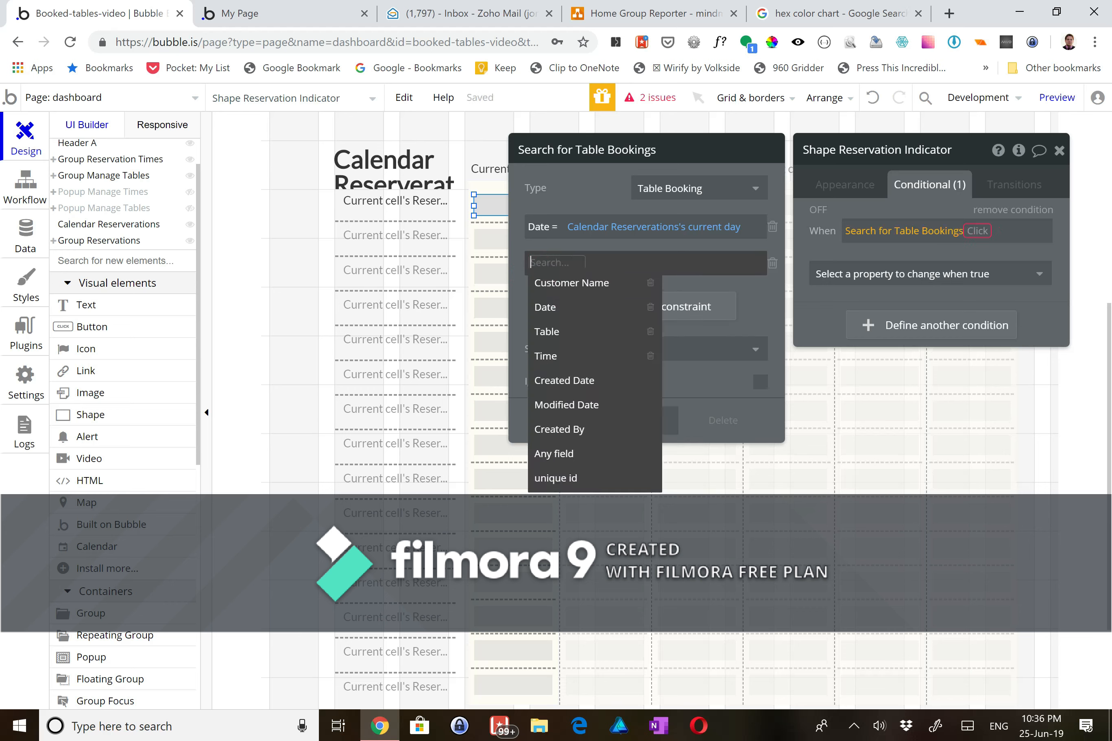
click(568, 330)
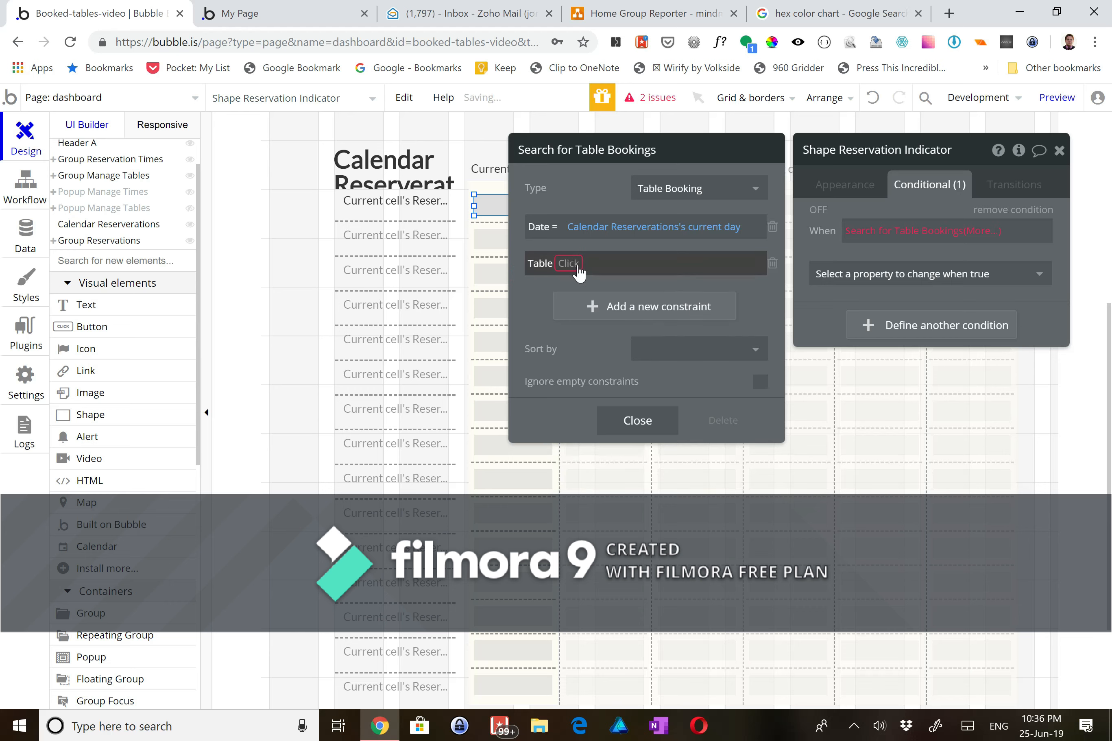
click(577, 265)
click(577, 288)
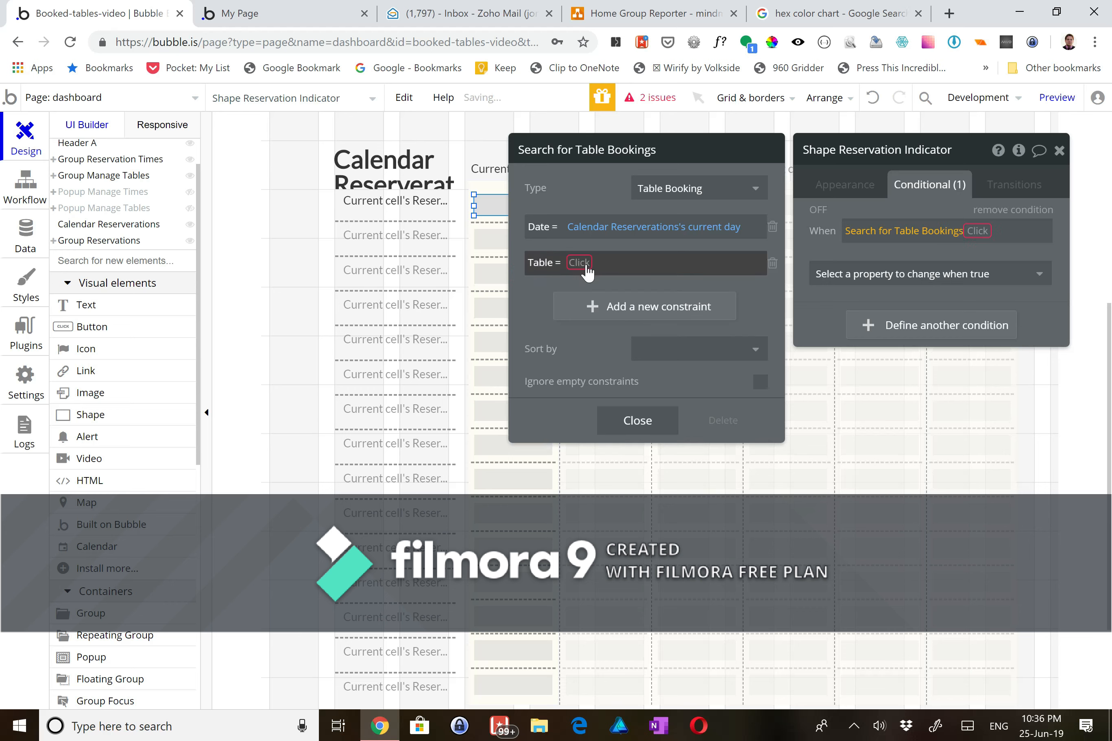
click(579, 263)
scroll(589, 383, down, 1)
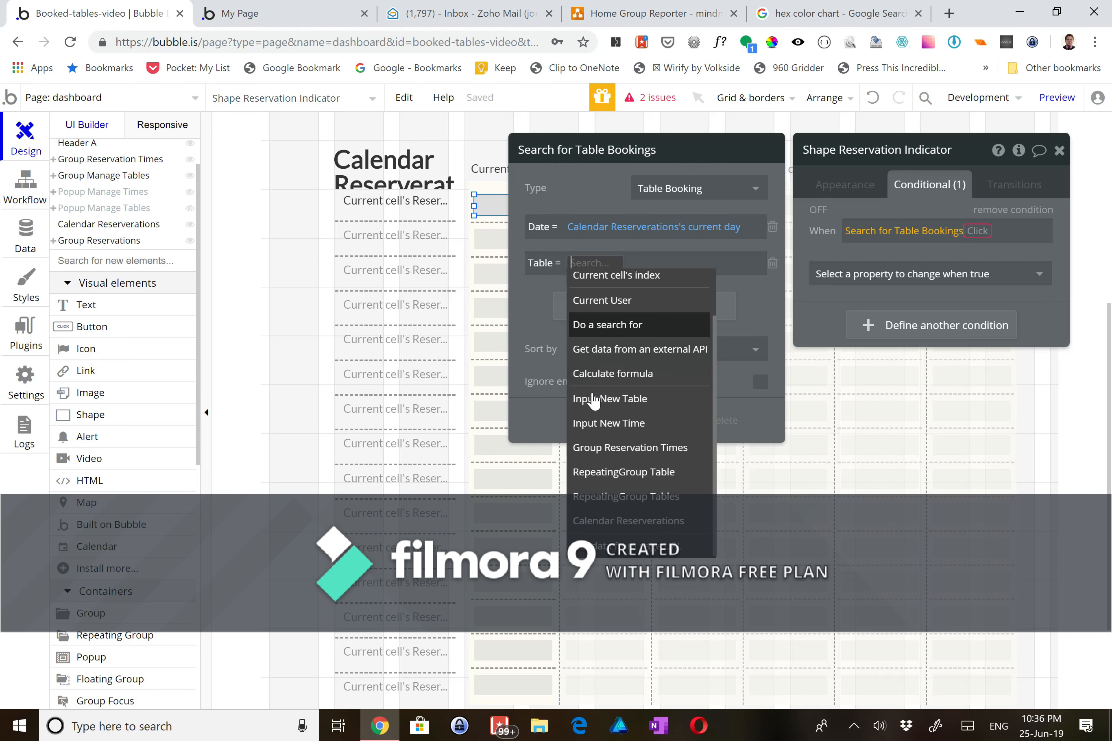
click(603, 444)
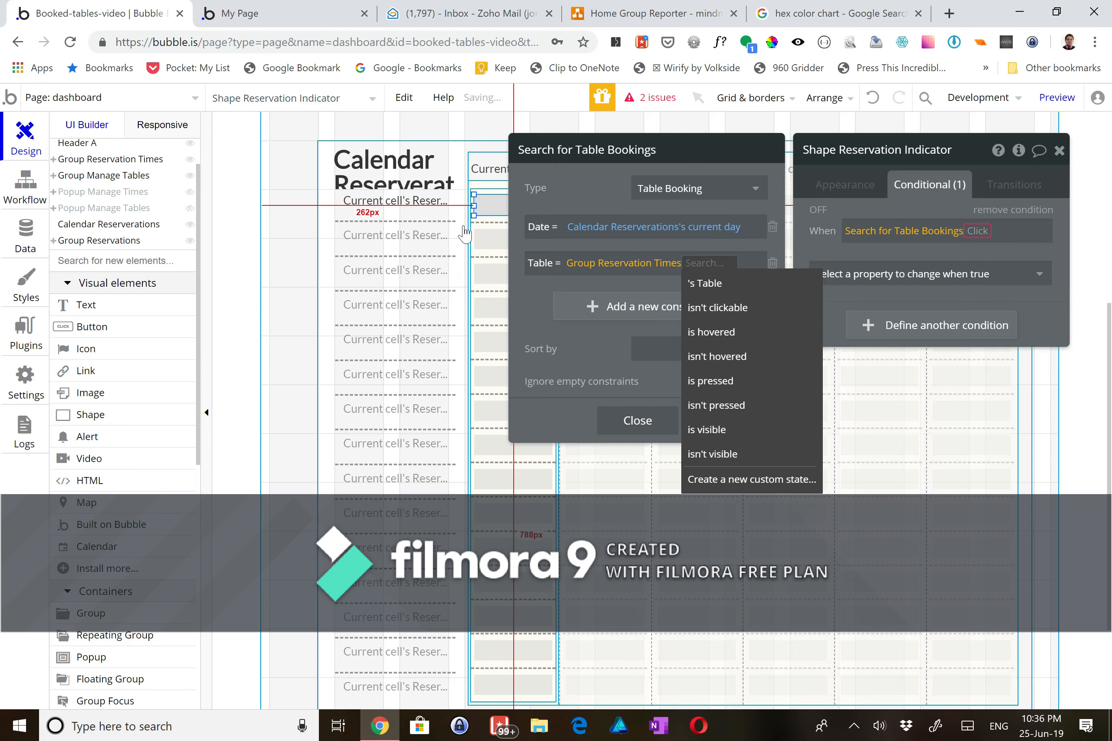
click(728, 287)
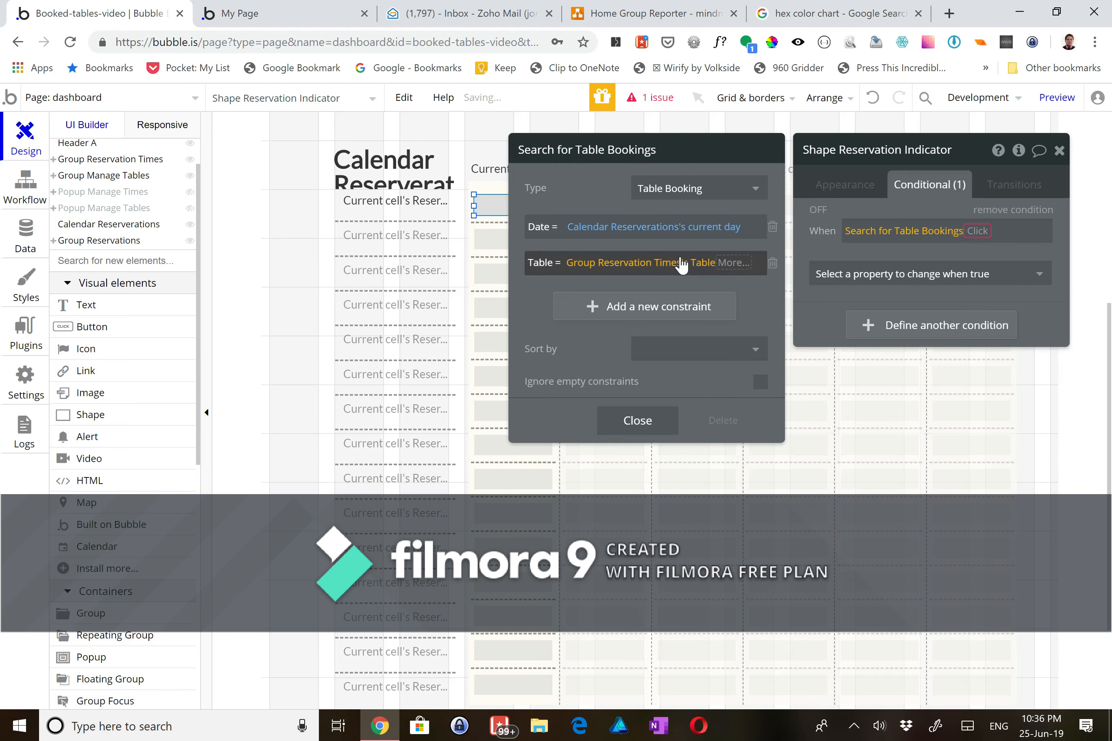
- Add a constraint: Time = Current cell's Reservable Time
click(628, 308)
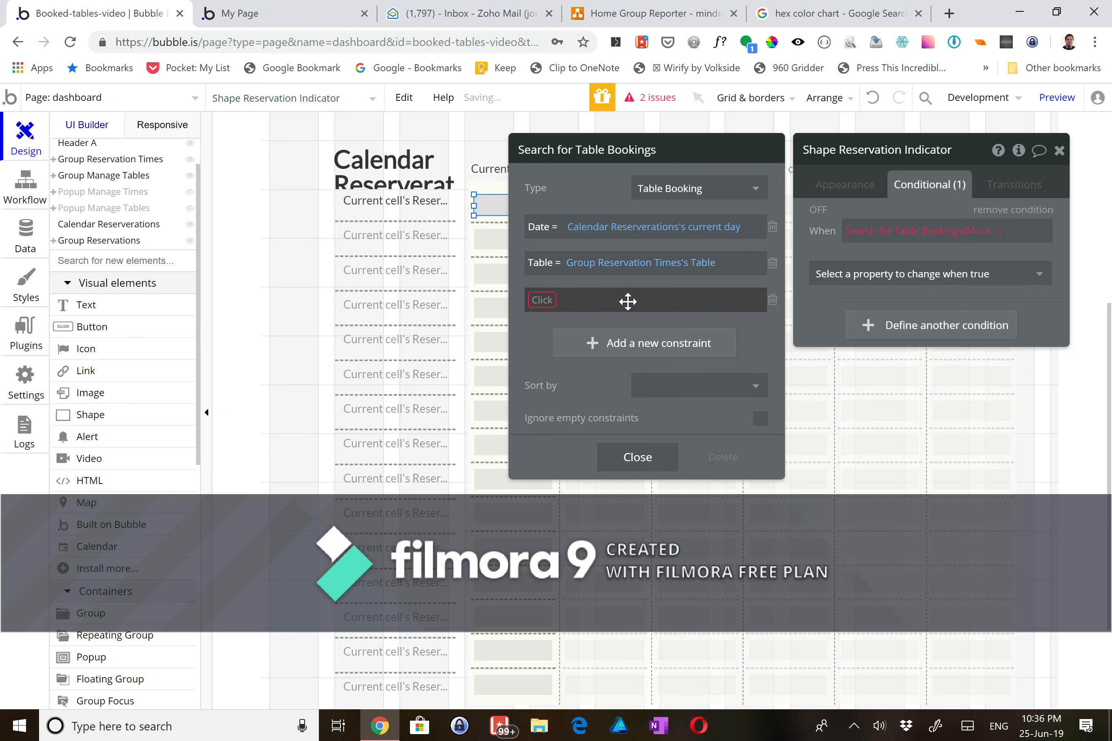
click(551, 302)
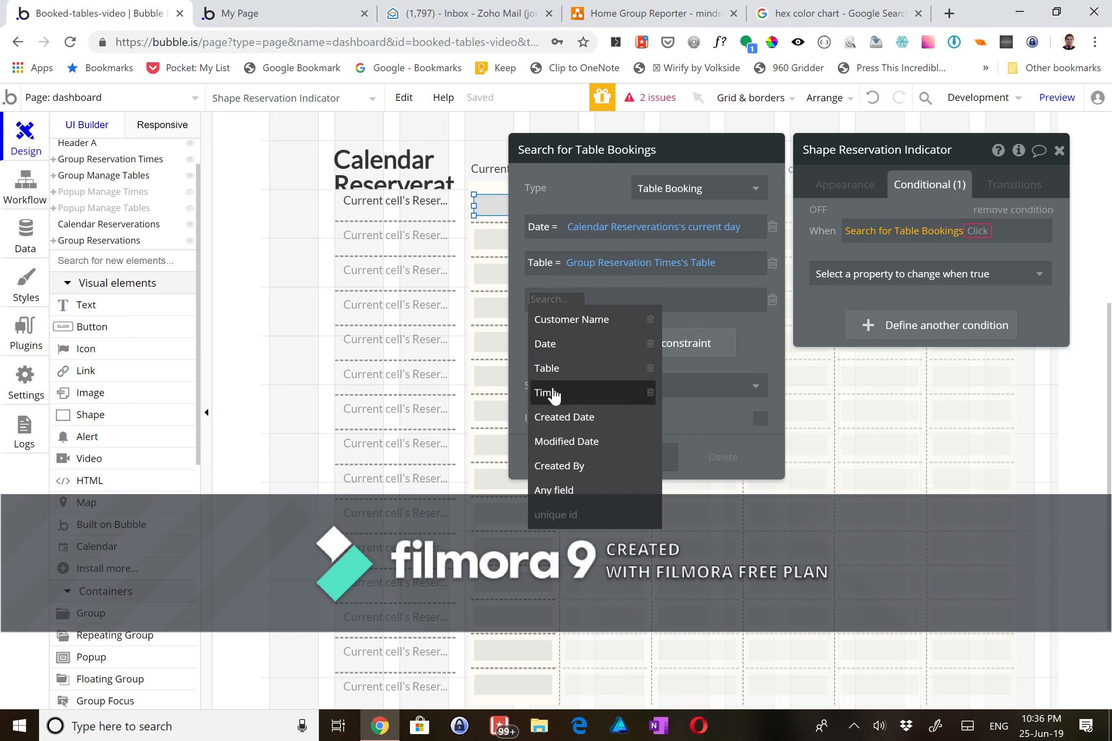
click(554, 395)
click(566, 300)
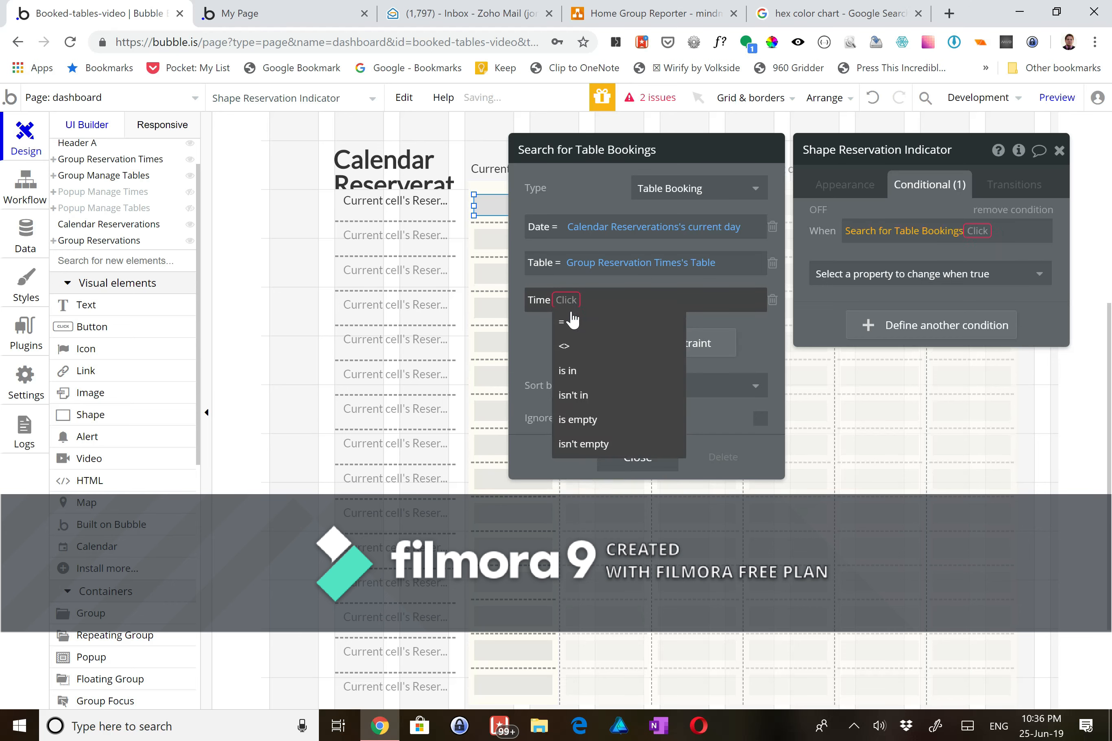
click(572, 322)
click(585, 301)
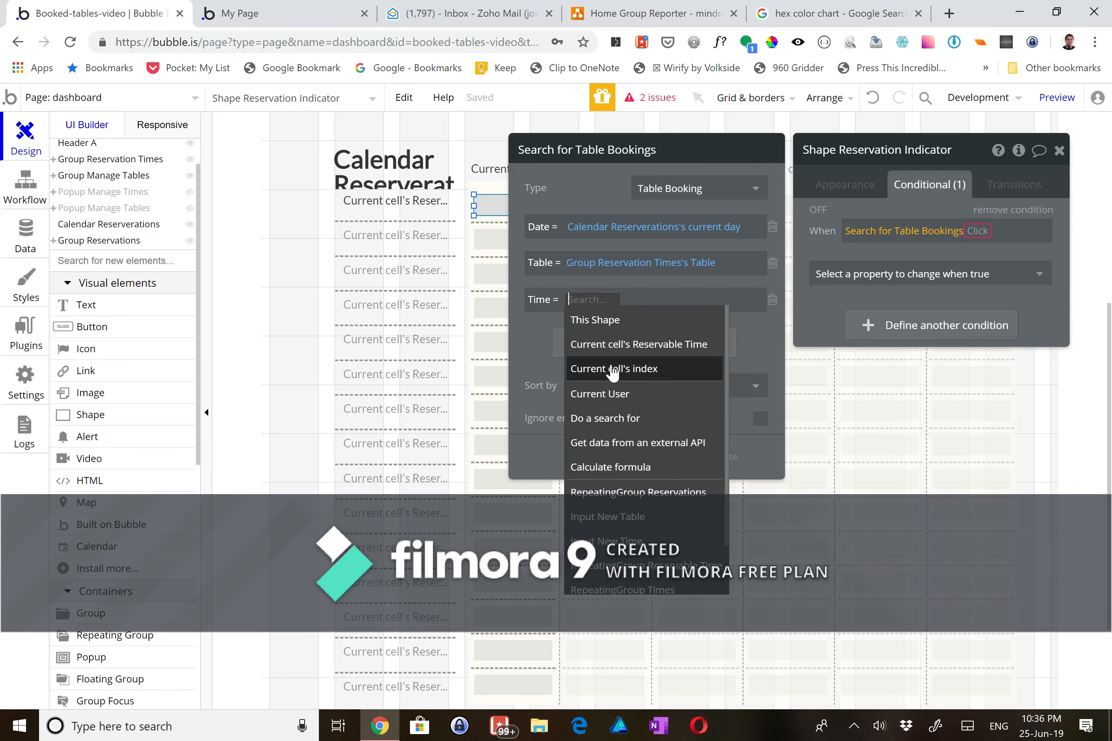
click(605, 348)
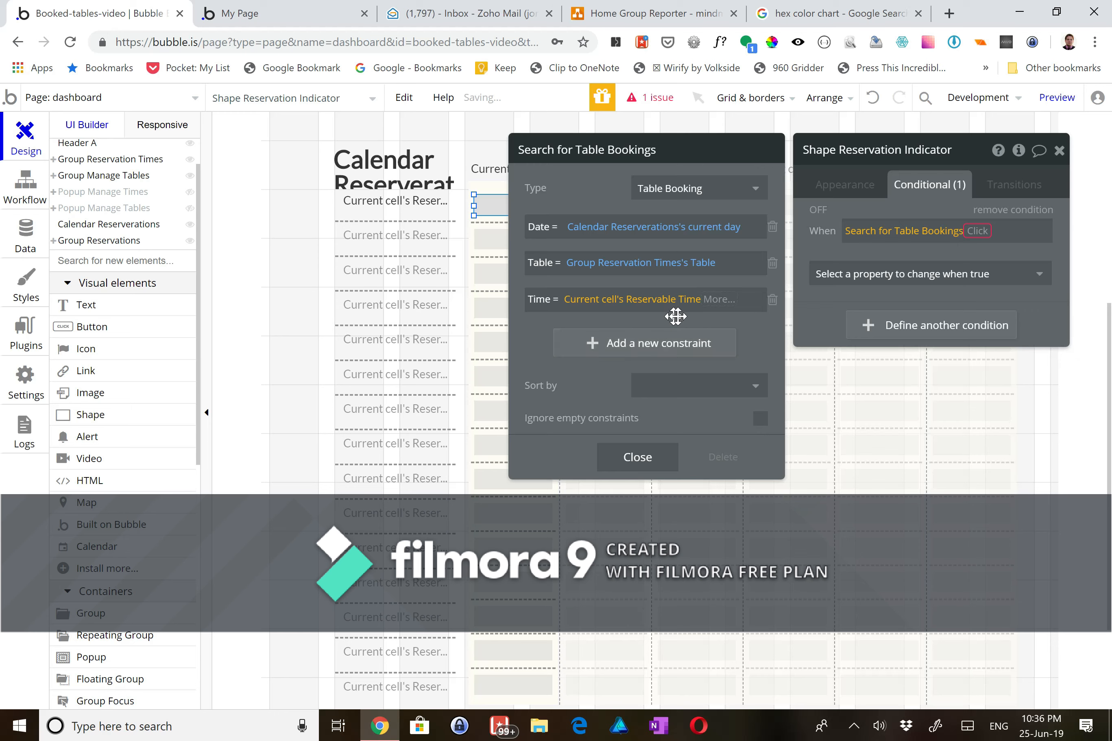
click(744, 328)
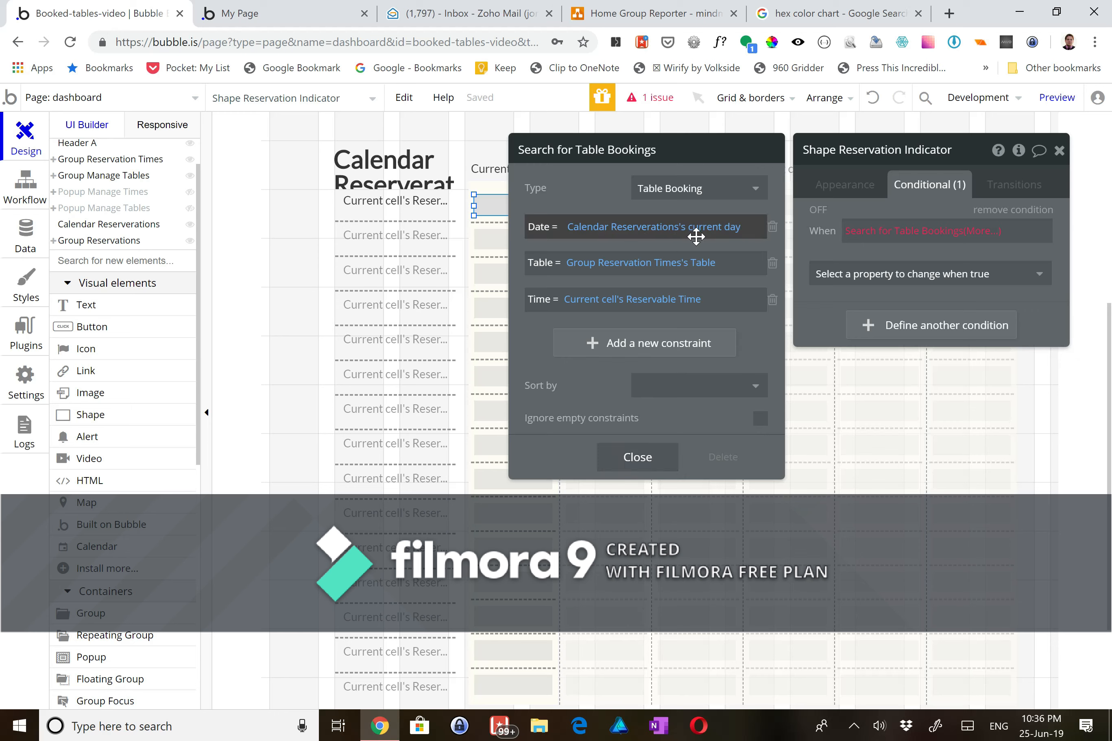
- Set the Date constraint to the calendar's current day, formatted as 6/25/19
click(714, 230)
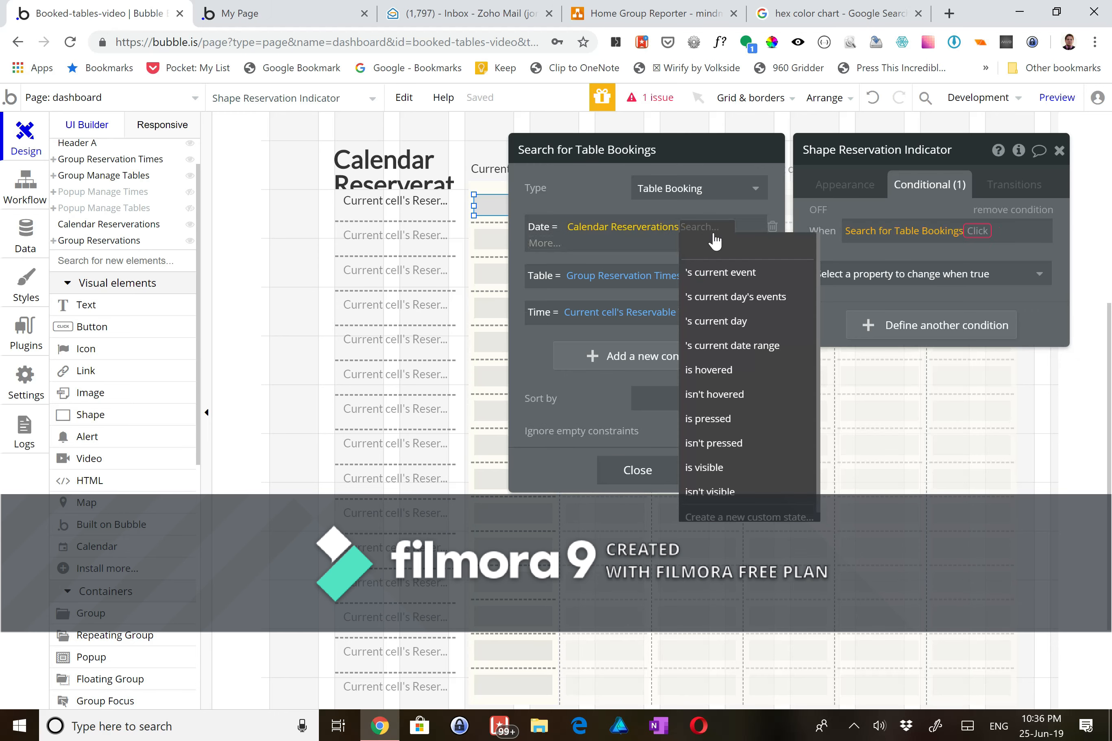
click(717, 321)
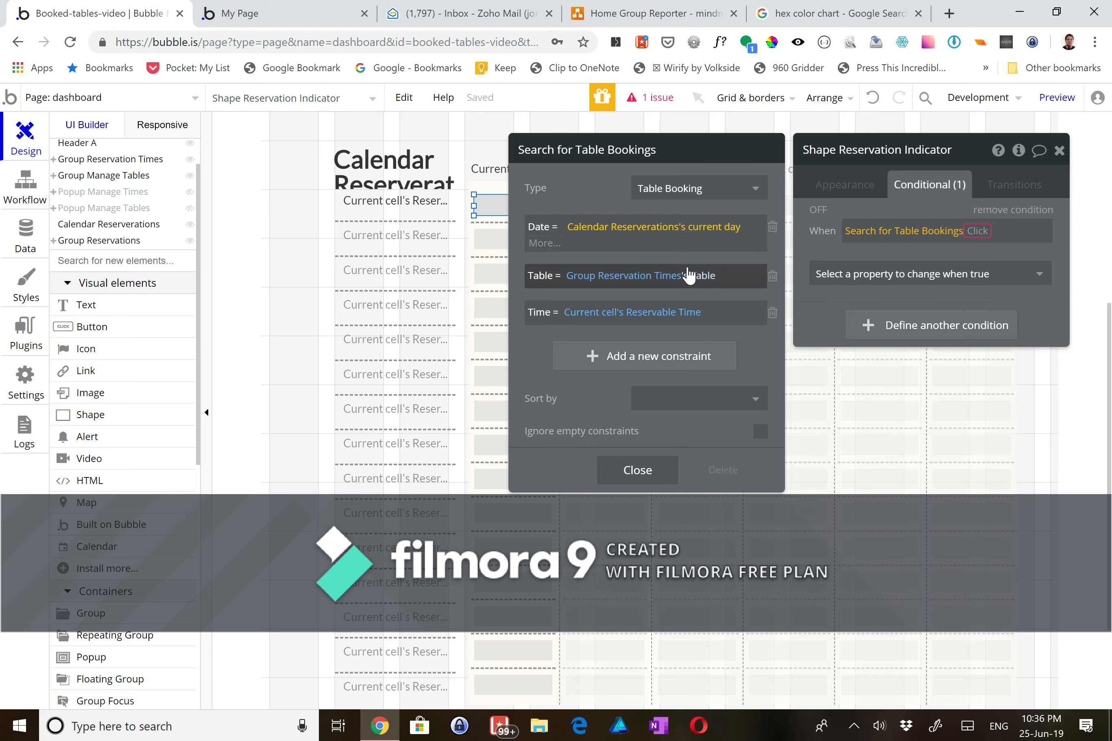
click(535, 243)
click(543, 289)
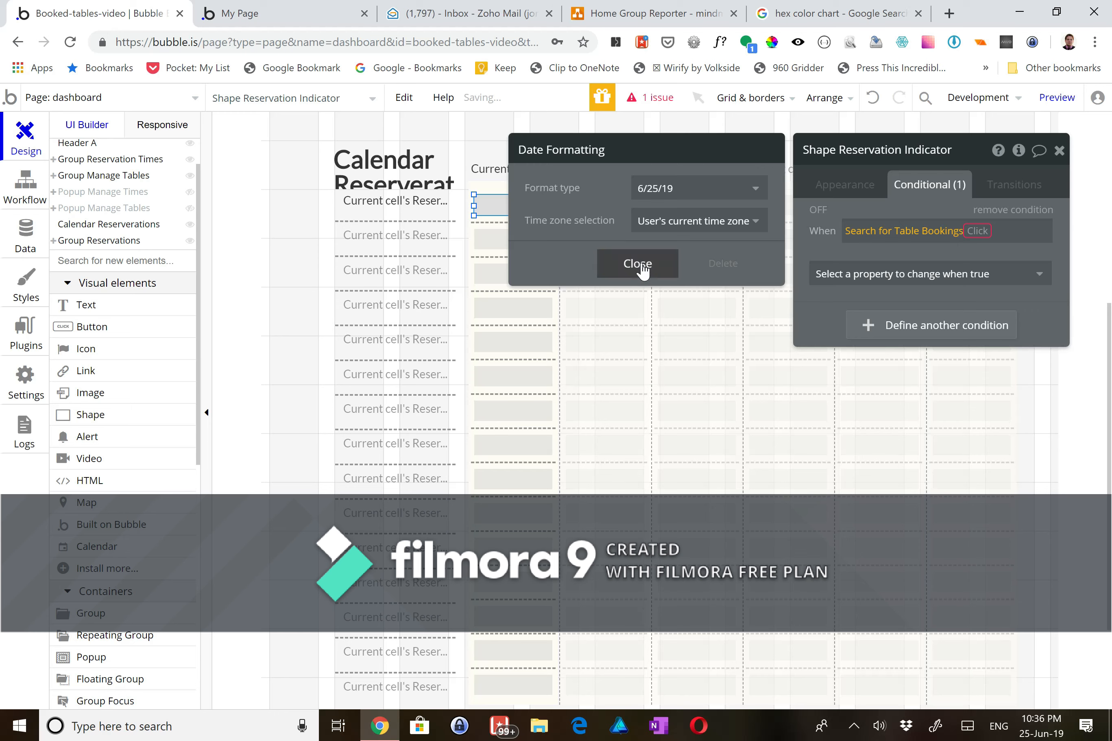
click(641, 265)
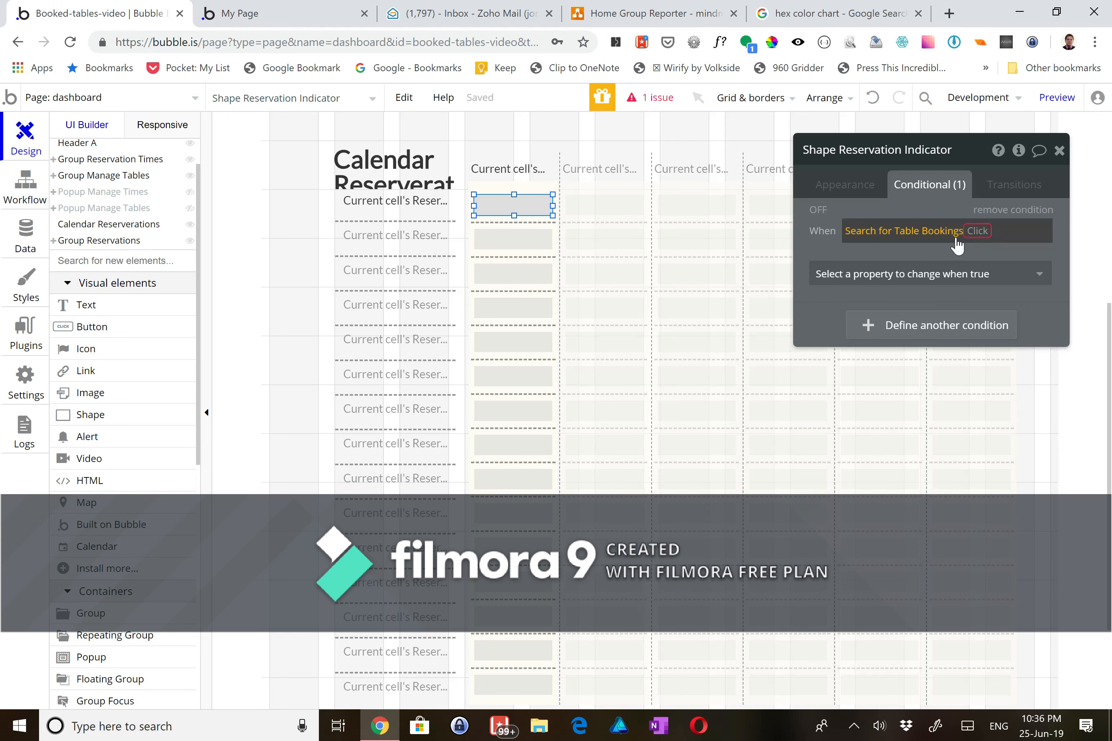
- Sort the bookings by Customer Name, not descending, and end the condition with ':last item is not empty'
click(978, 233)
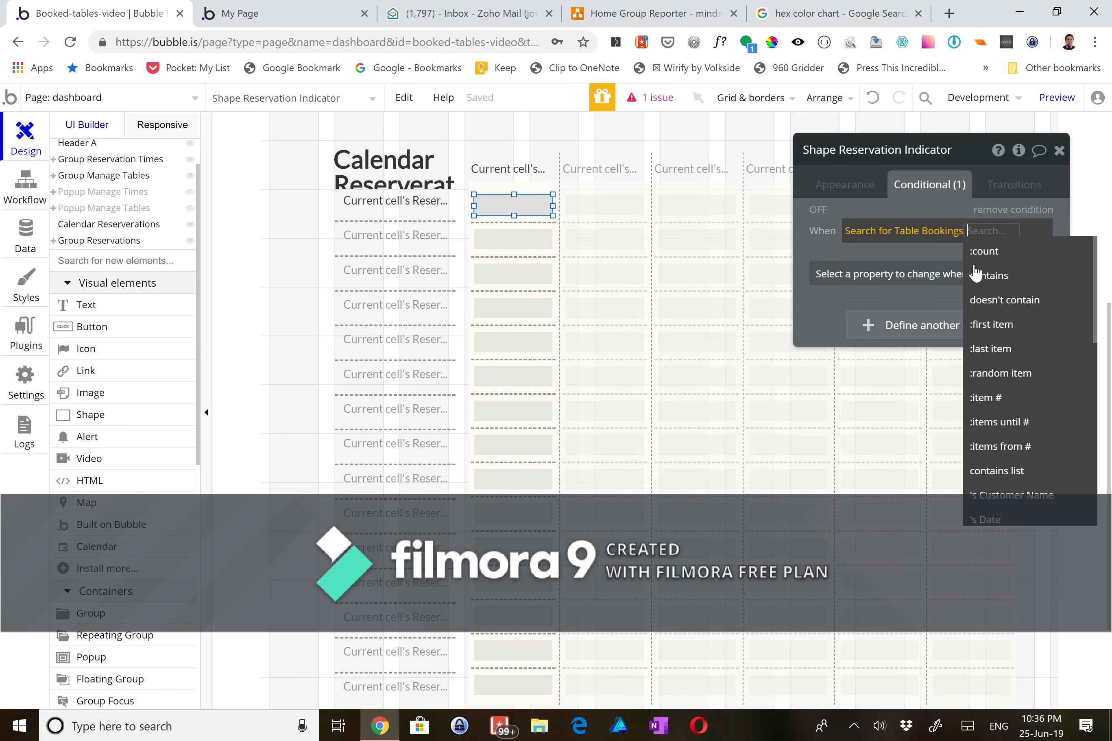
click(997, 355)
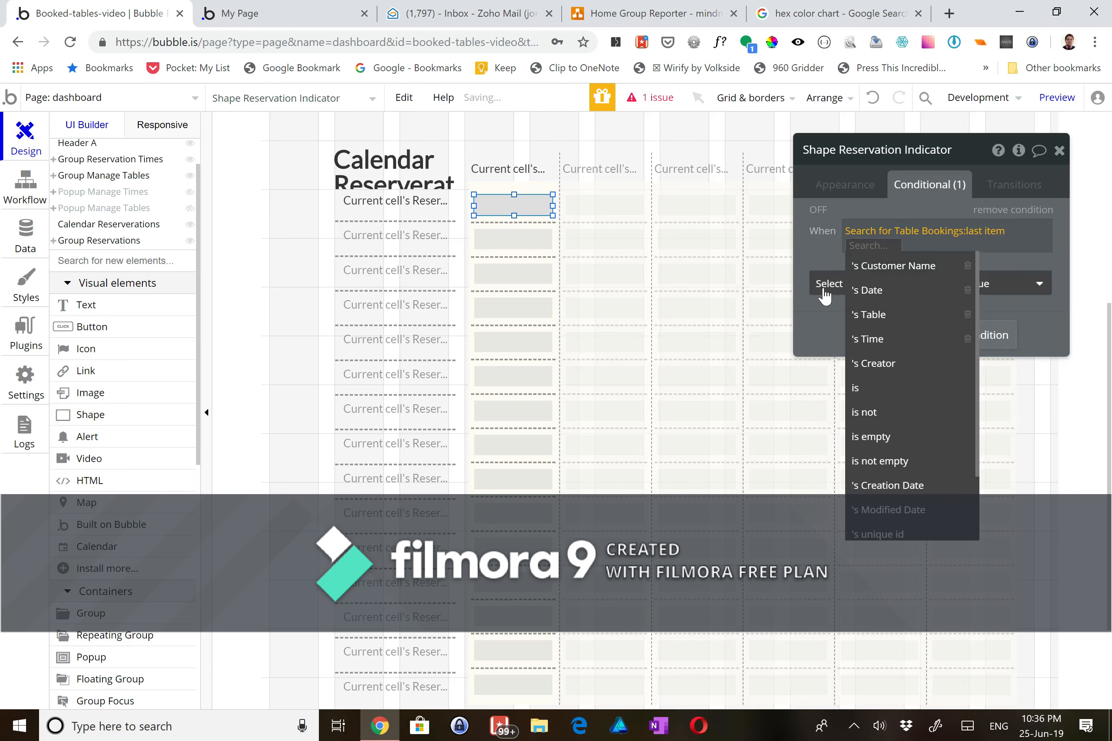
click(816, 304)
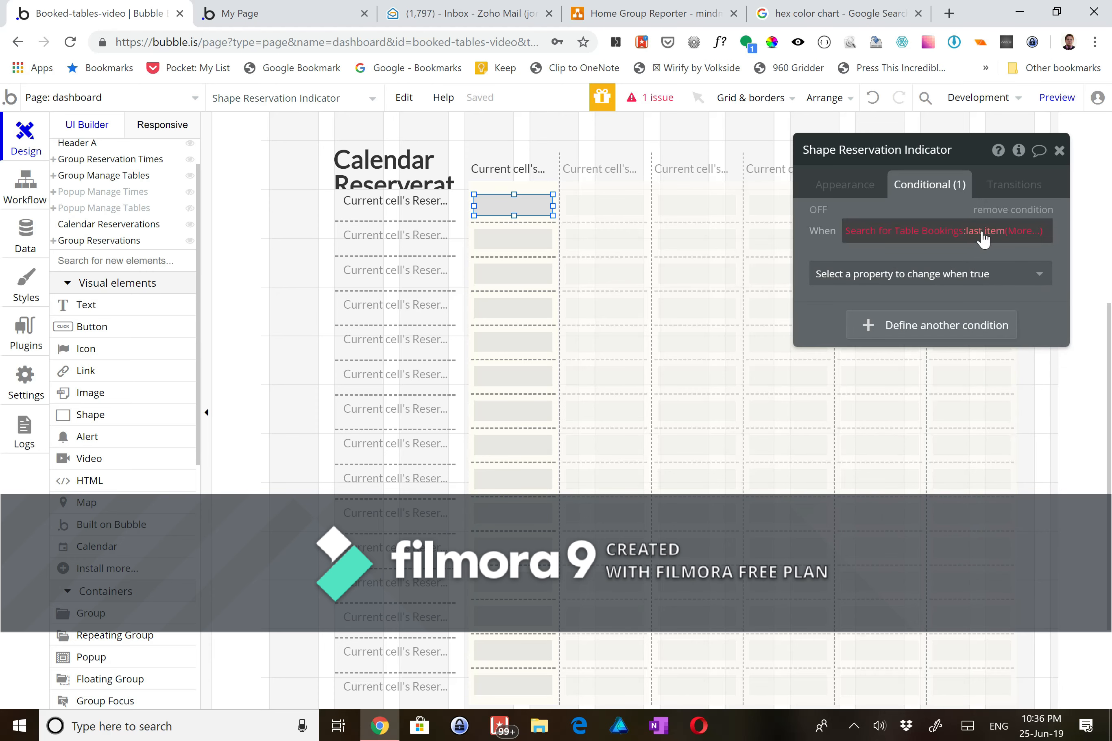
click(881, 235)
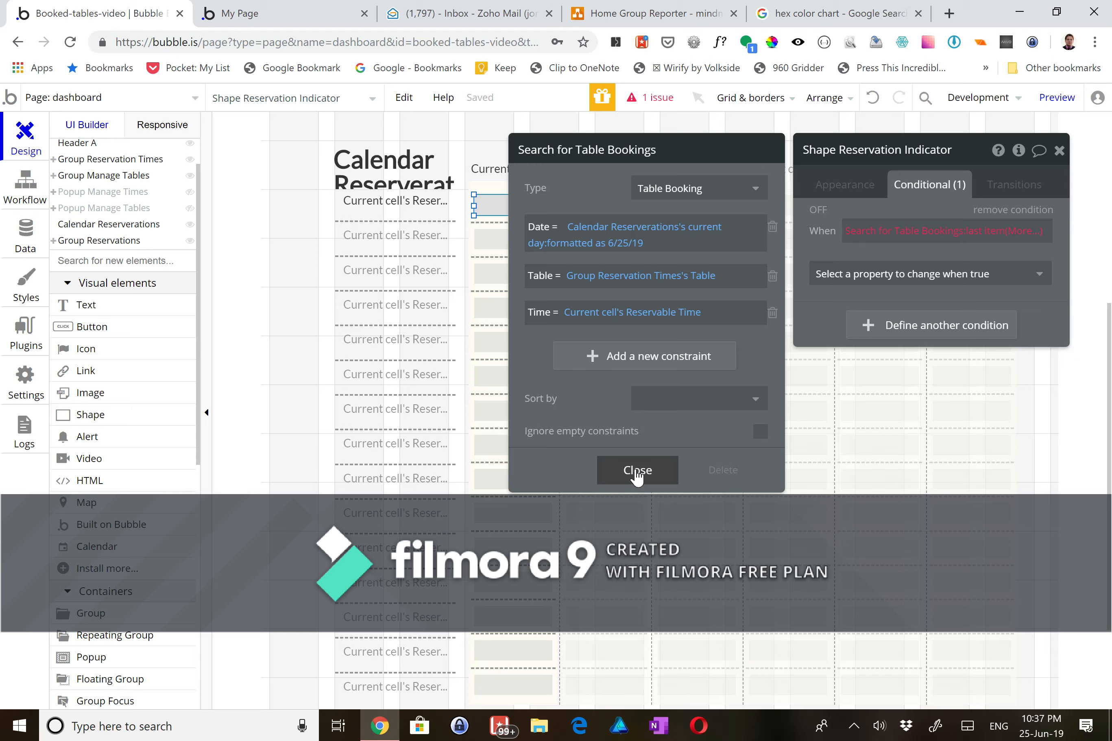
click(665, 415)
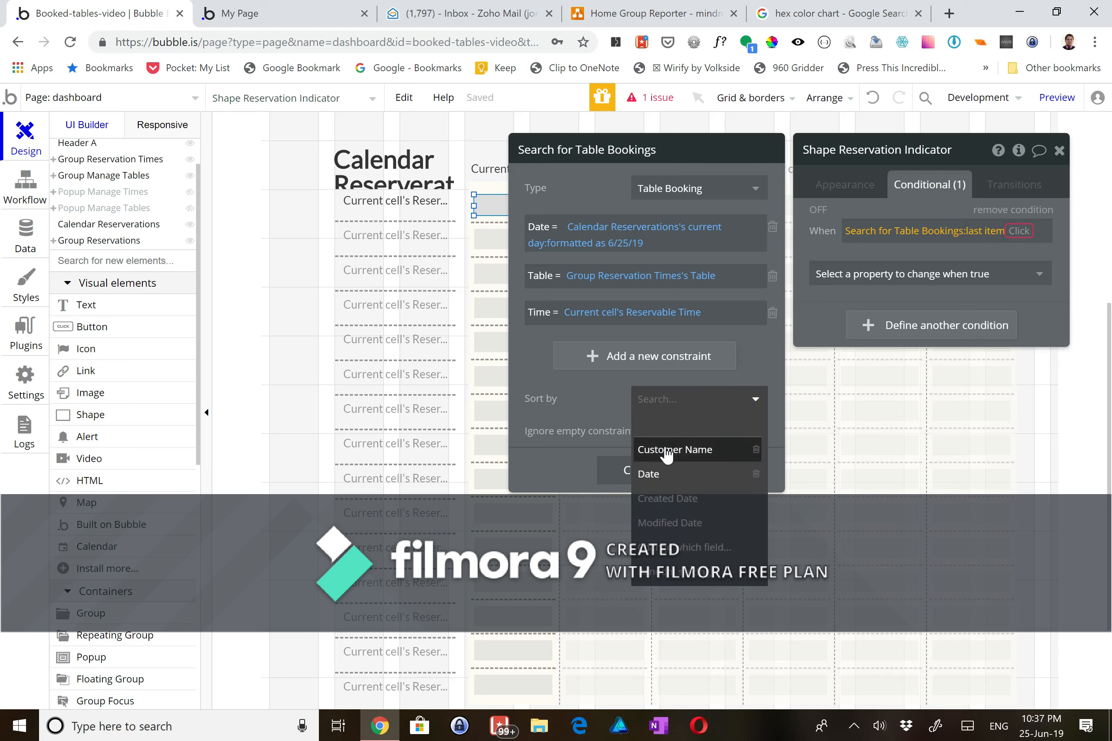
click(664, 451)
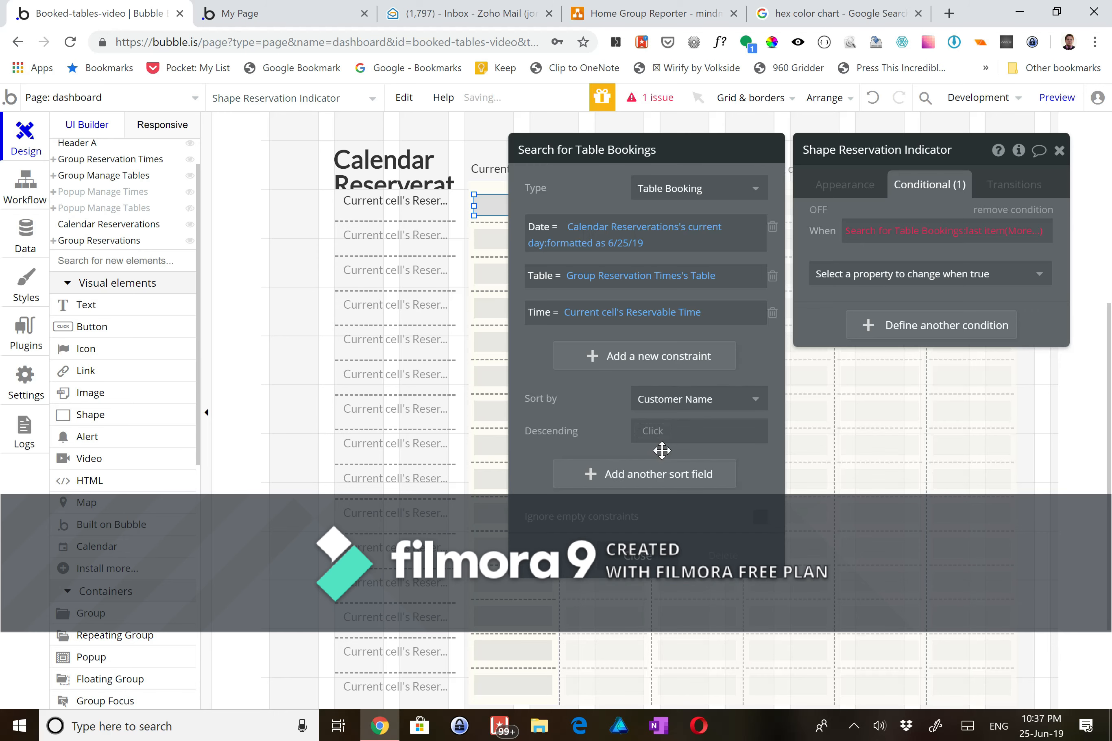
click(651, 431)
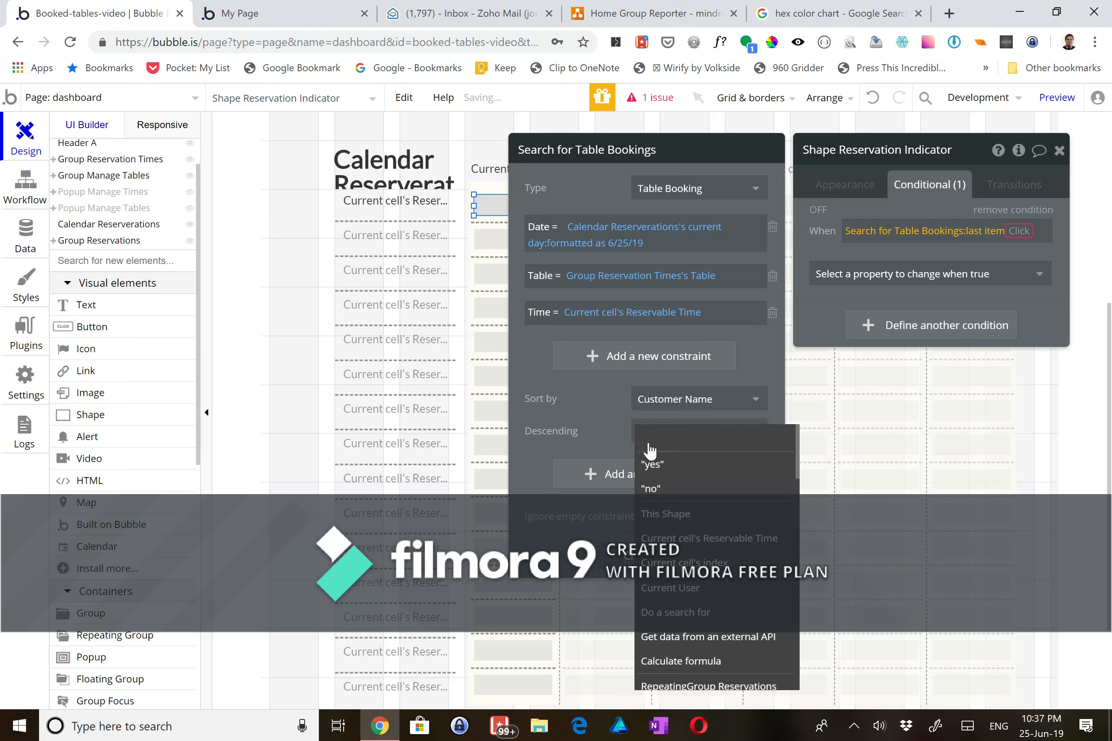
click(651, 490)
click(899, 263)
click(1014, 233)
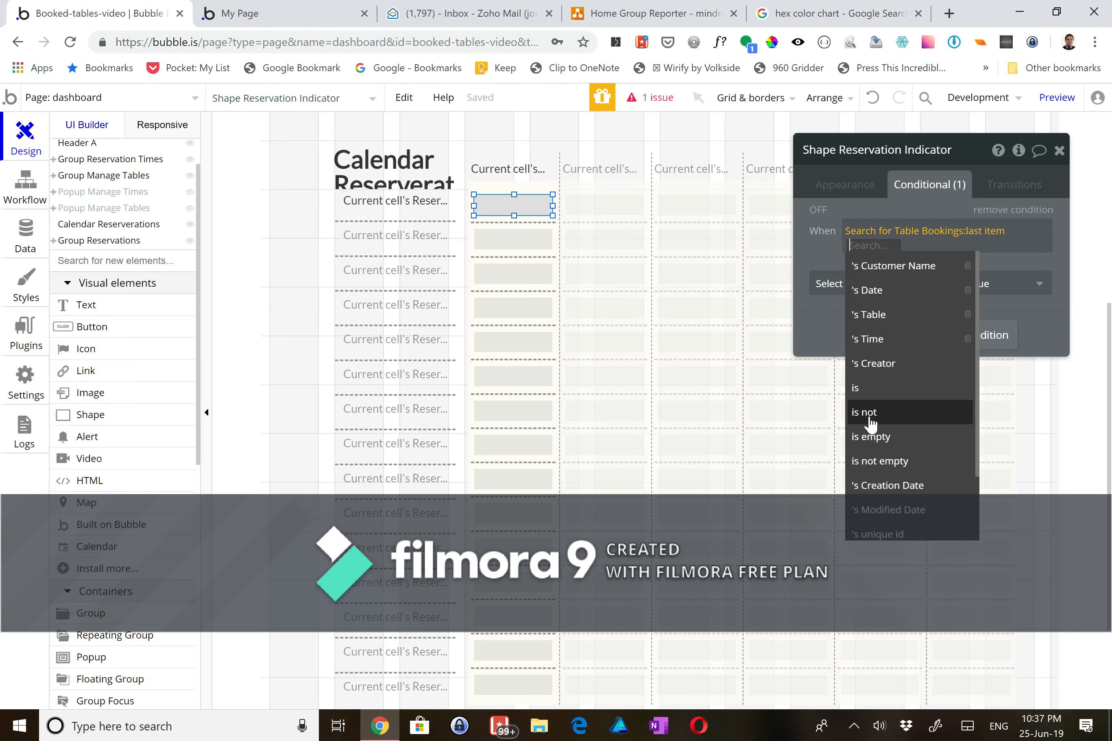
click(874, 462)
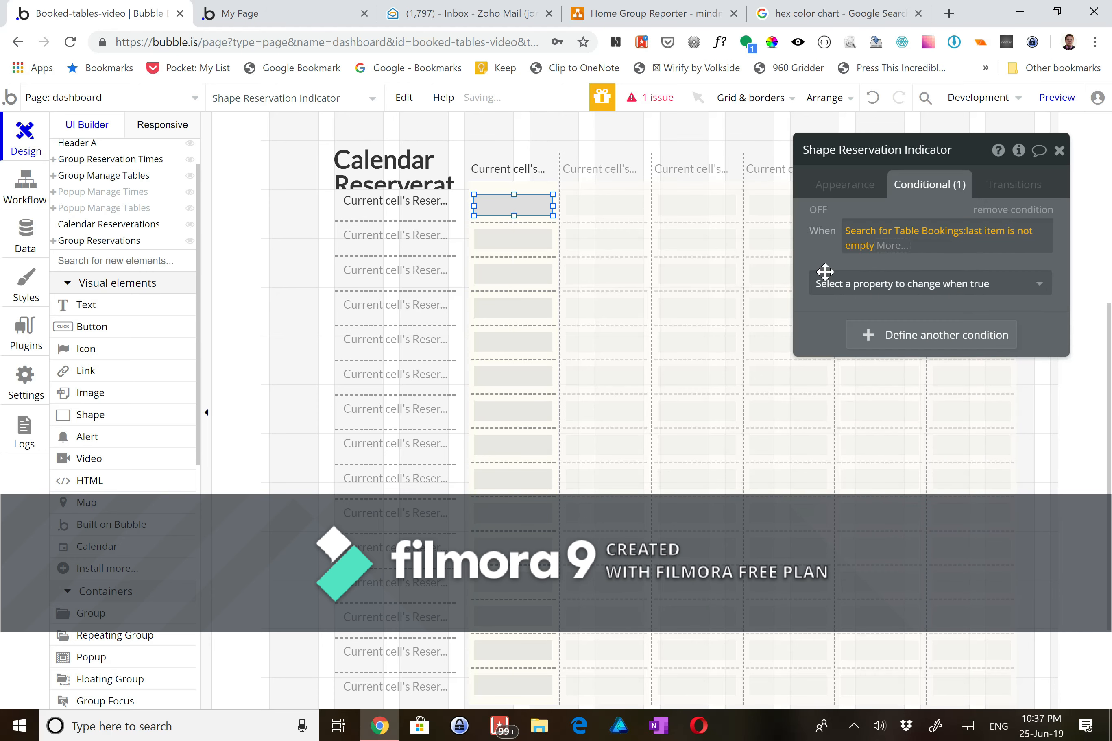
- Make the indicator's background red #FF4444 when the condition is true, then preview the app
click(872, 288)
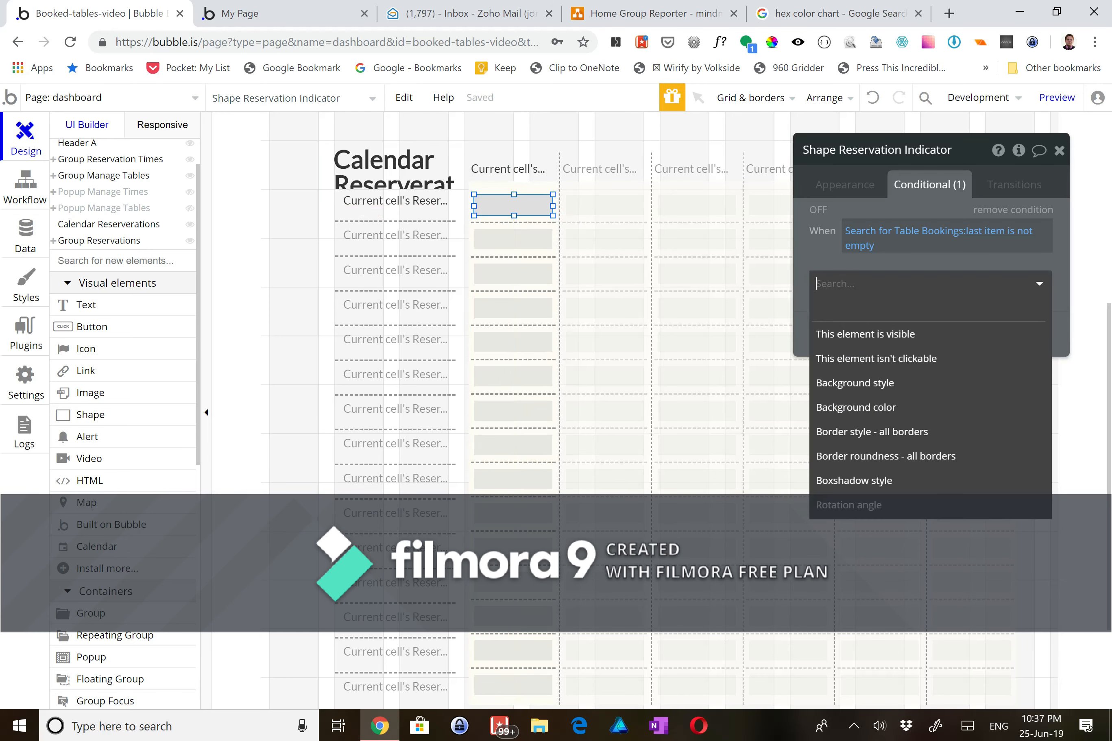
click(884, 408)
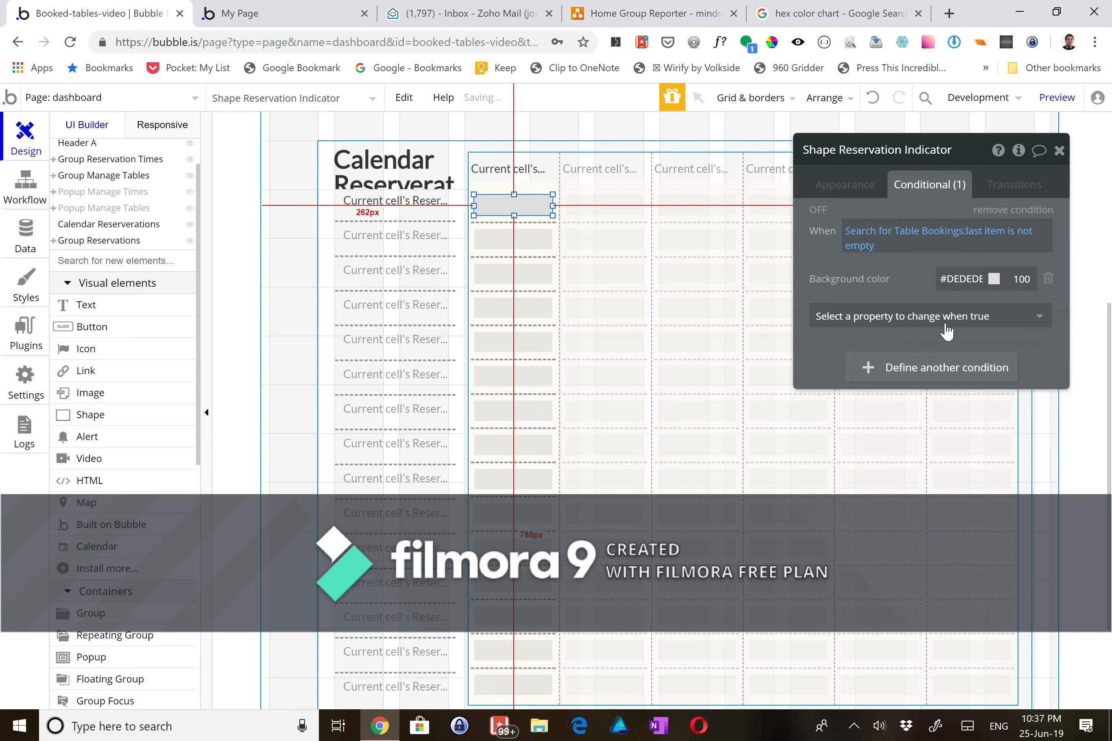
click(993, 278)
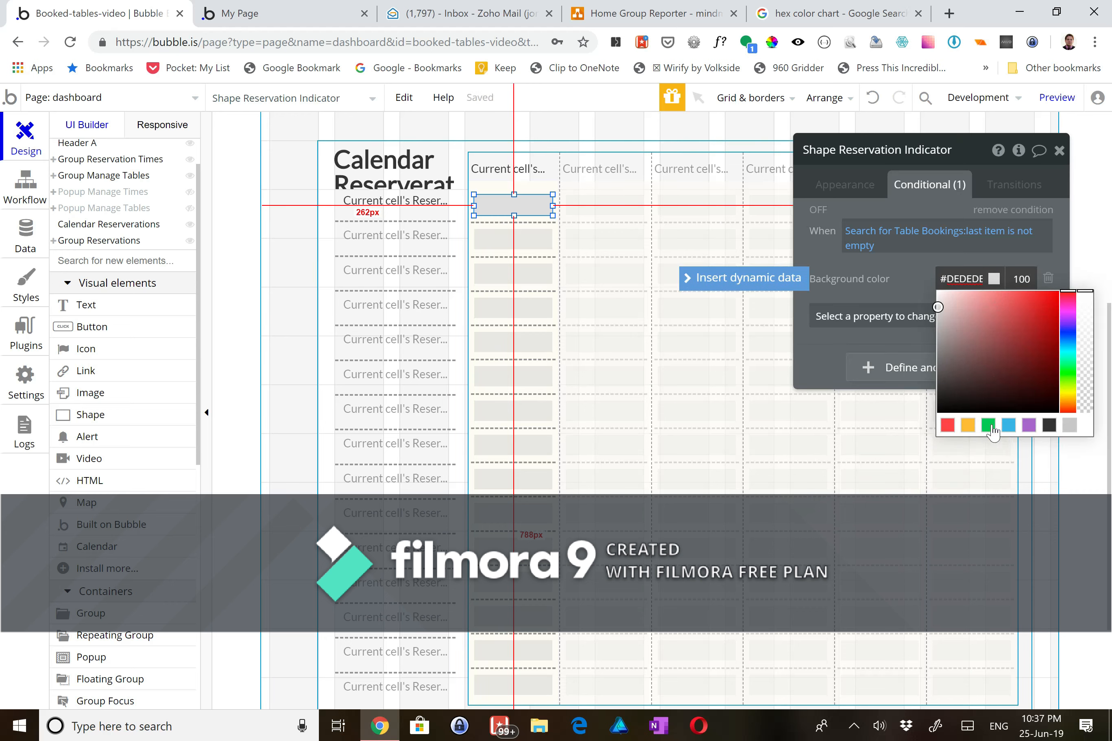
click(947, 426)
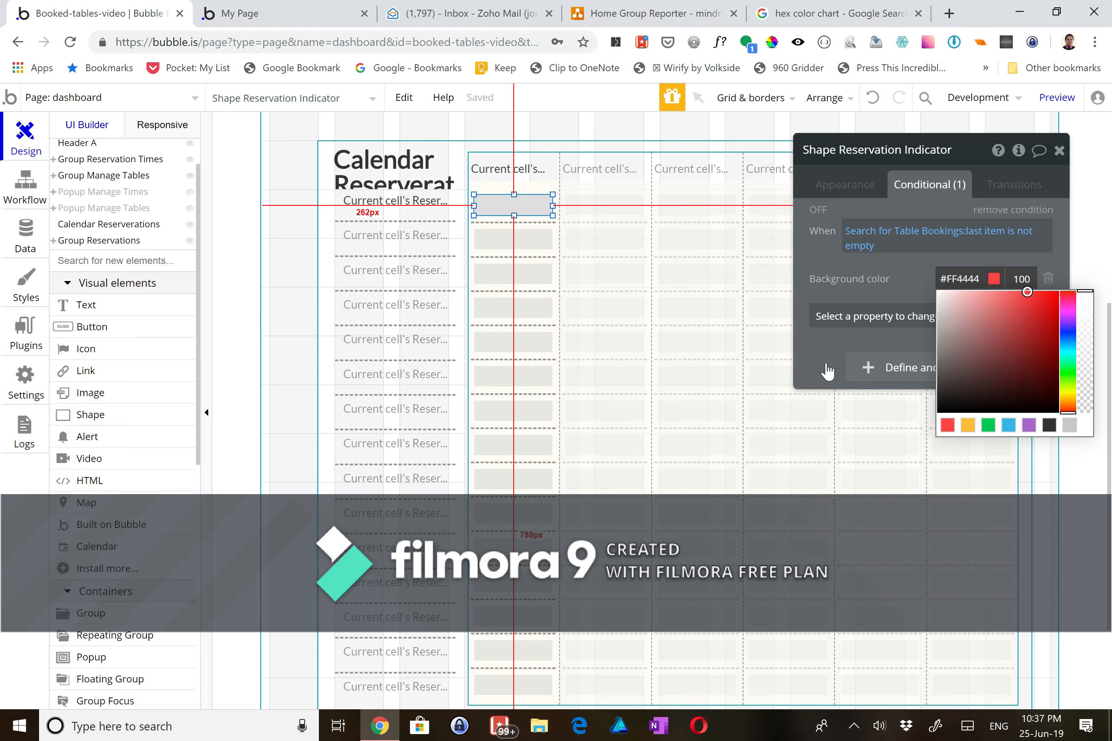
click(806, 287)
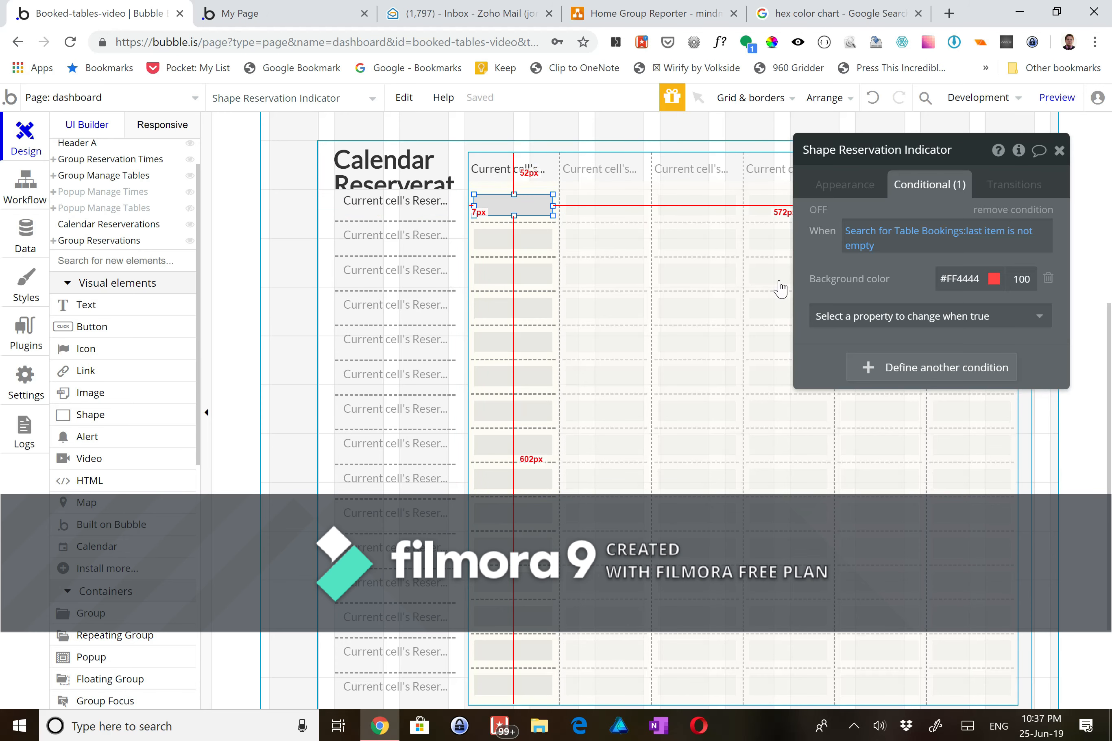
click(1054, 108)
- Reload the dashboard preview and view the schedules for June 25, July 3, June 26, 27 and 28
click(251, 19)
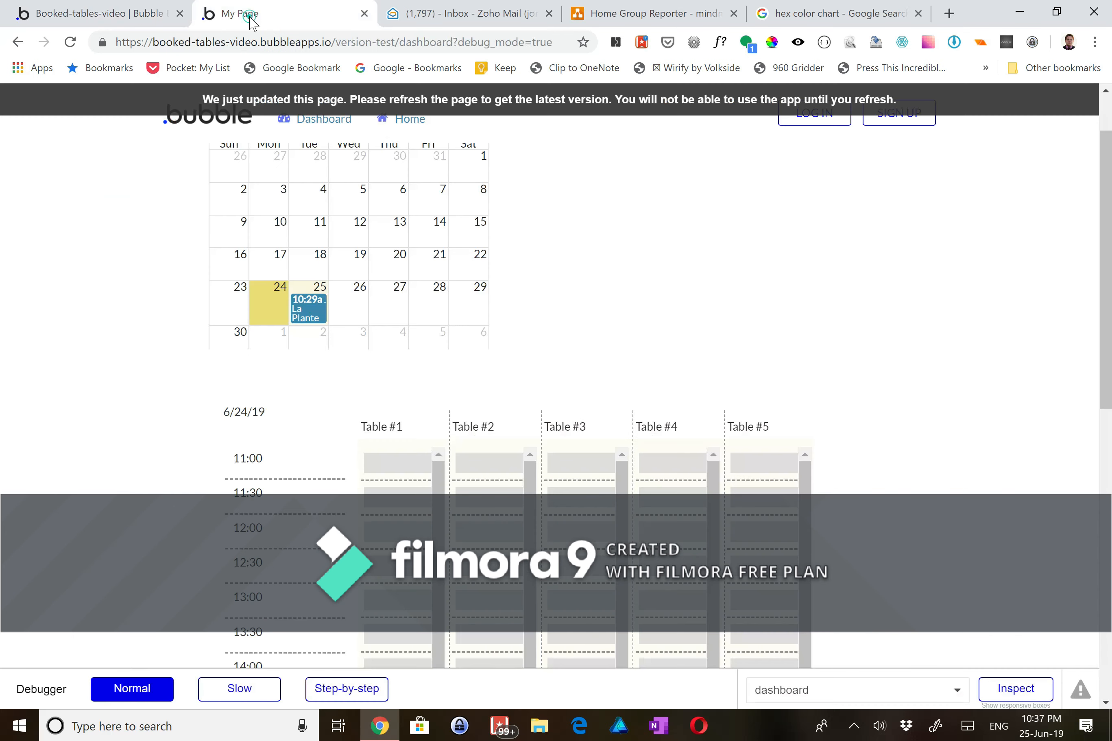
key(F5)
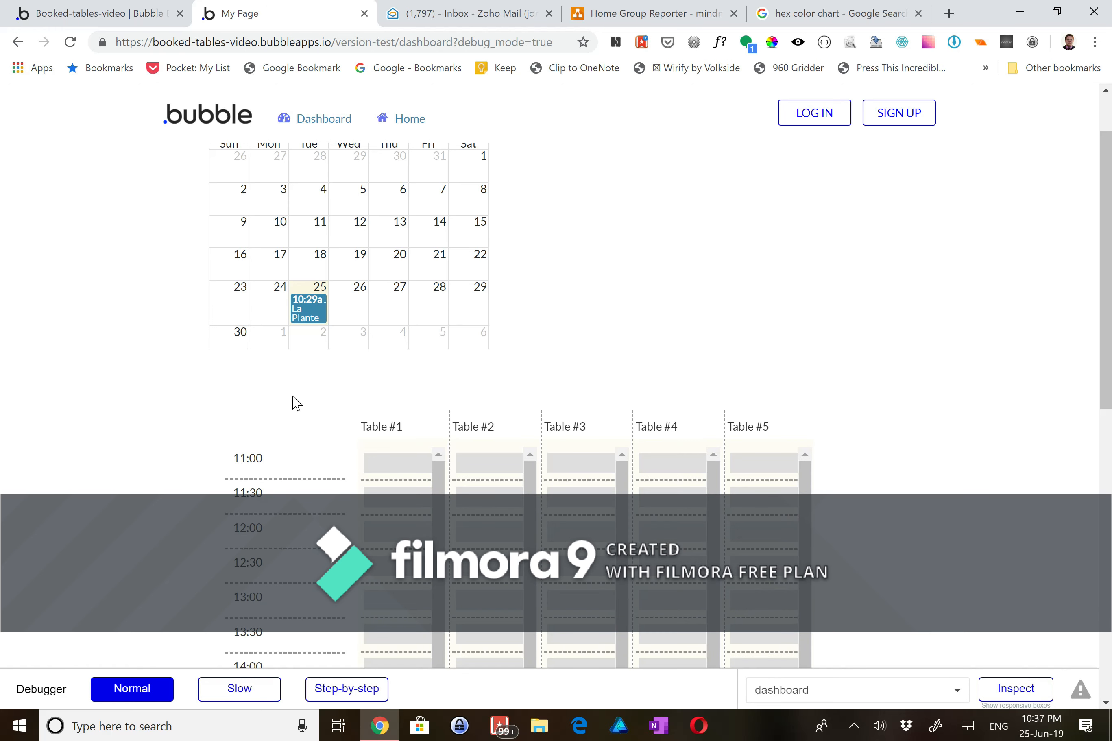
scroll(296, 404, down, 1)
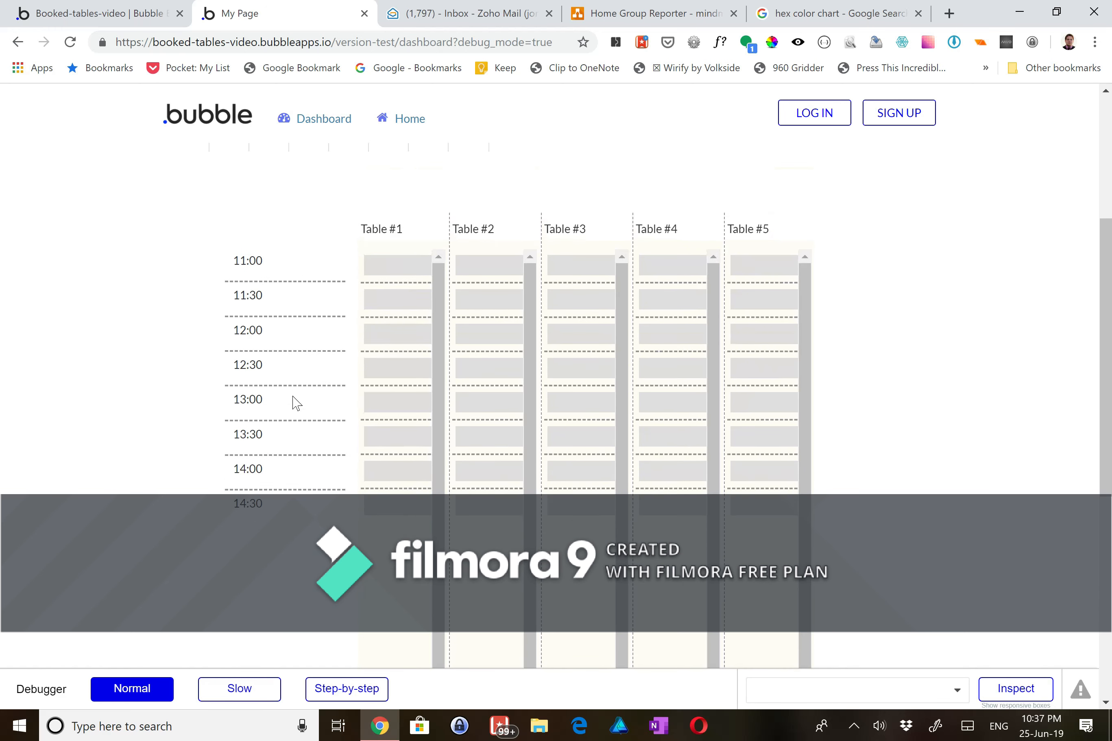
scroll(279, 231, up, 1)
click(297, 234)
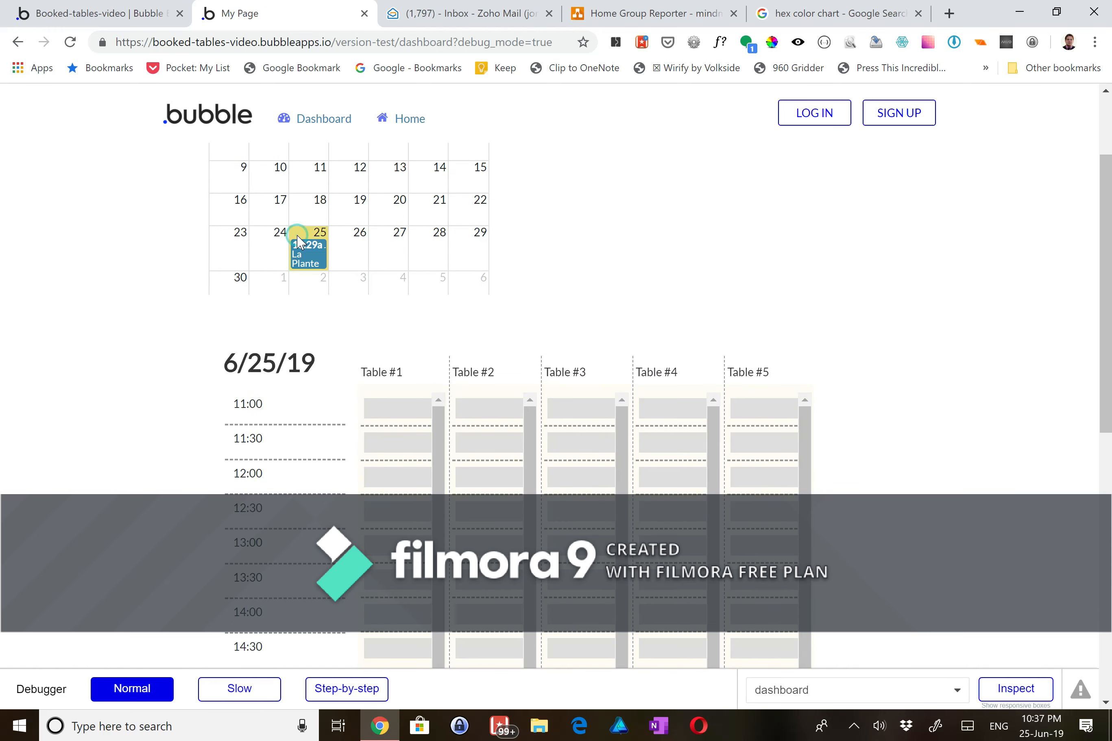
scroll(390, 393, down, 3)
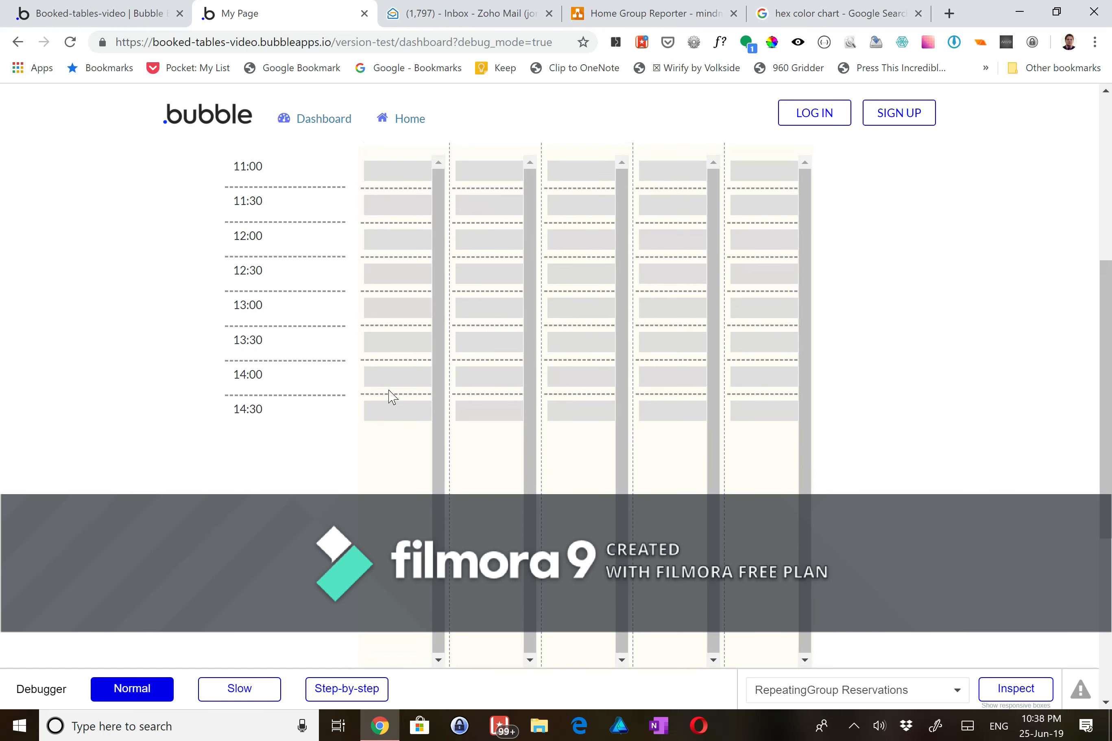
scroll(390, 396, up, 1)
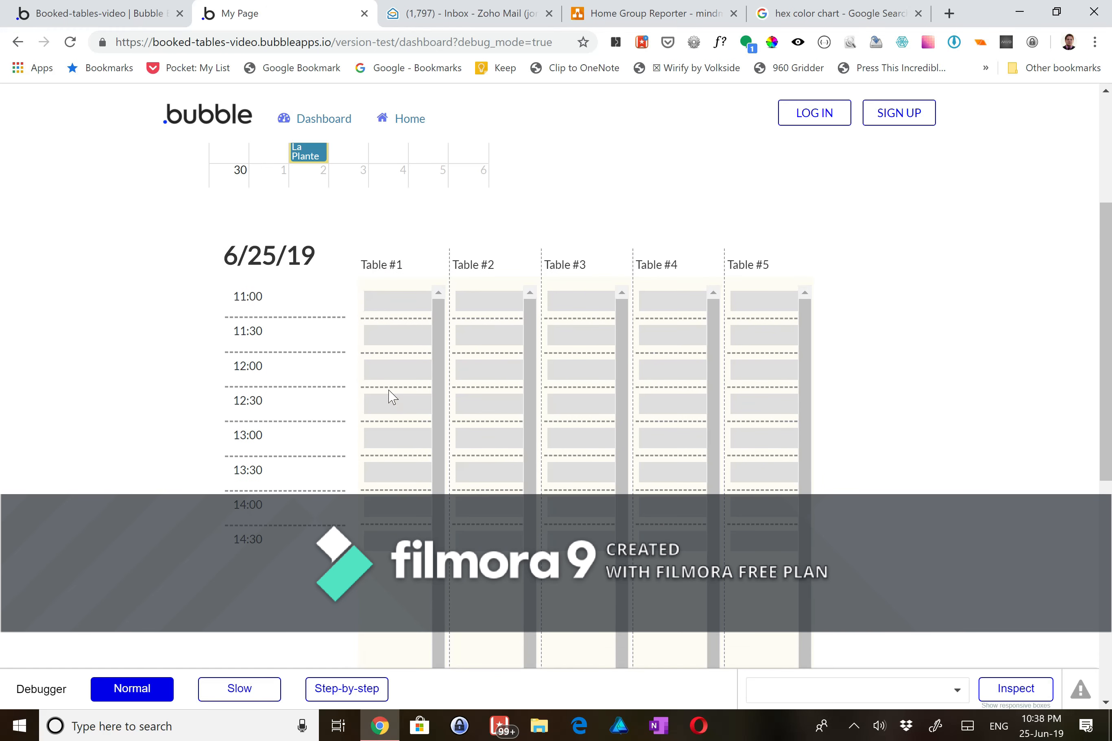
click(348, 178)
click(348, 154)
scroll(378, 172, up, 1)
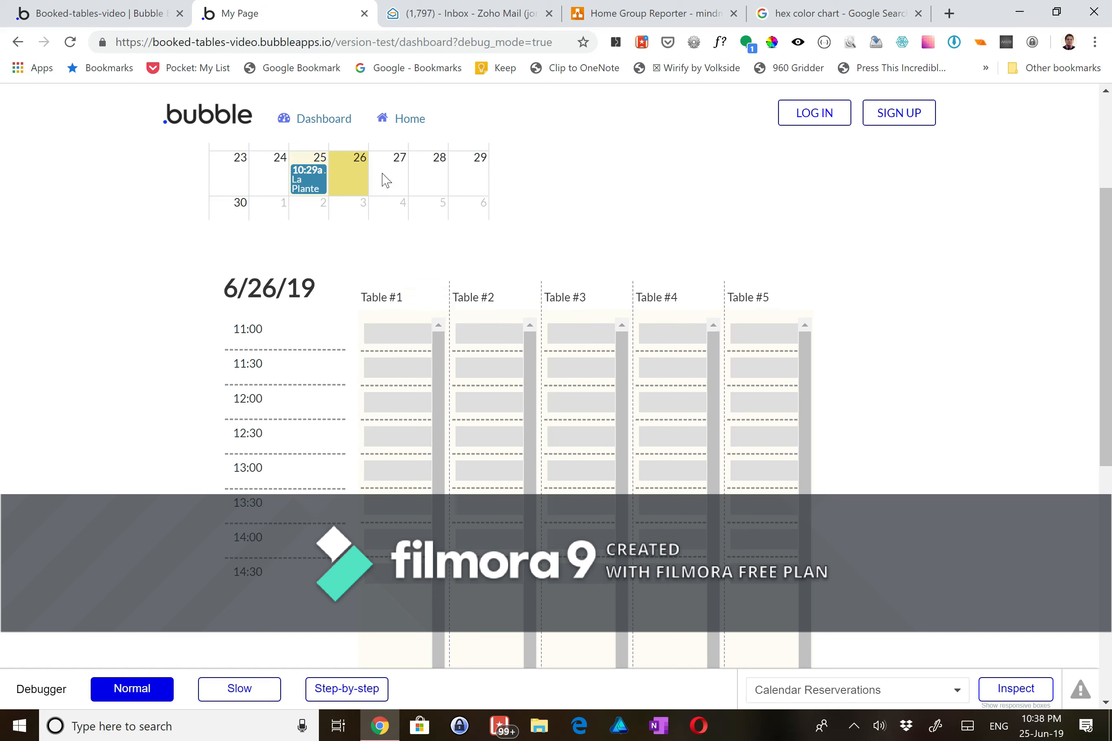
click(383, 177)
click(434, 174)
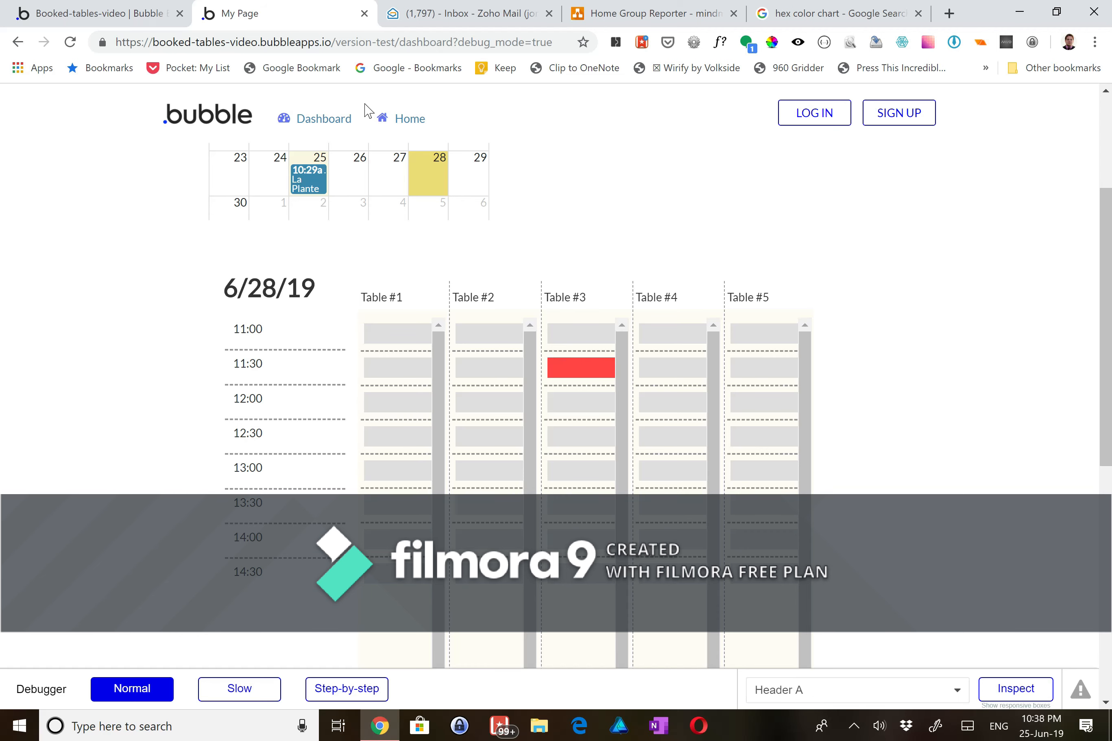
- Check the indicator in the editor, then go to the app's home booking page
click(162, 19)
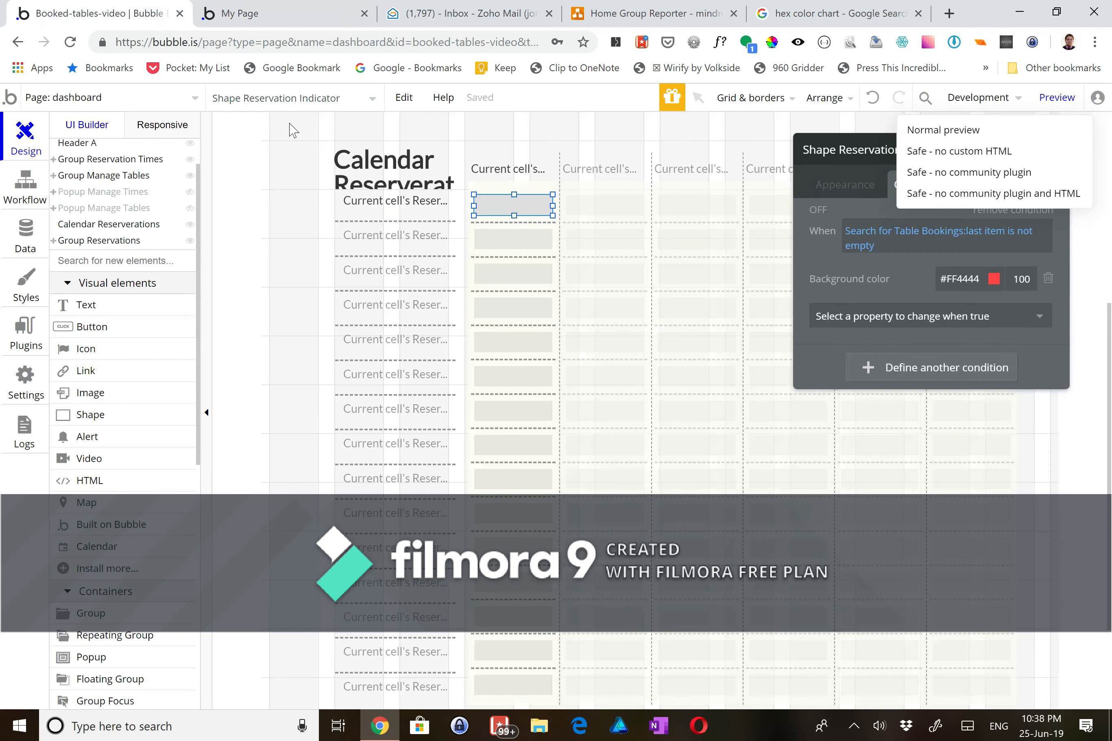
click(249, 14)
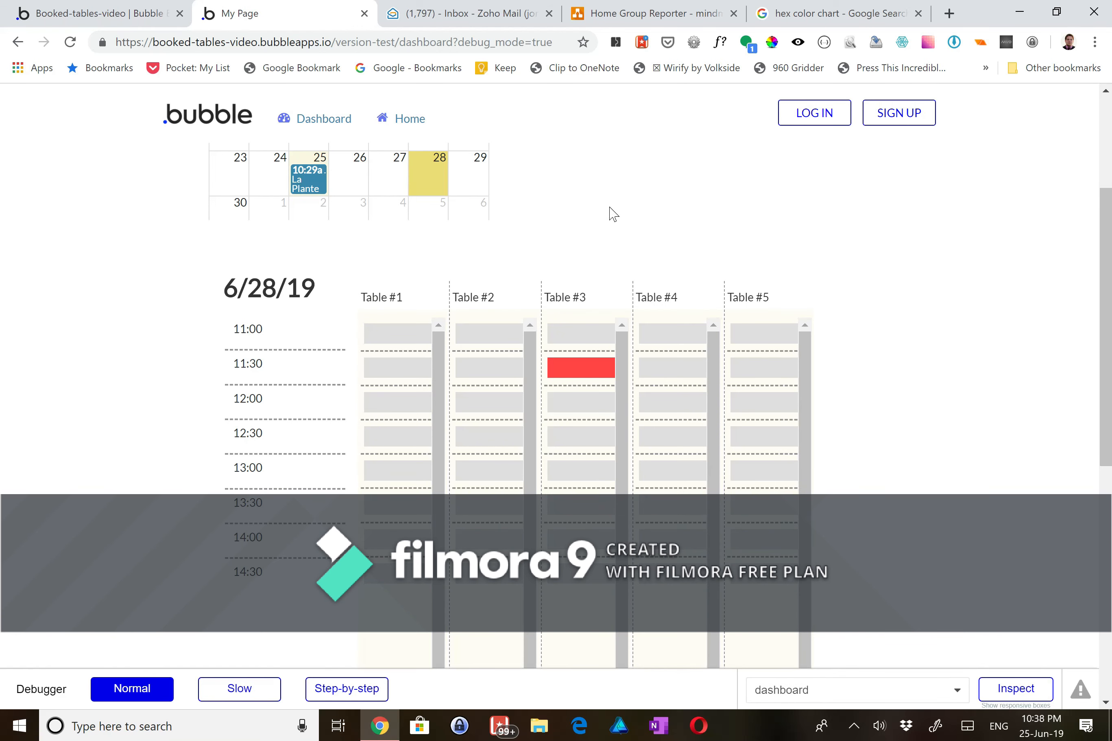
scroll(608, 211, up, 3)
click(423, 128)
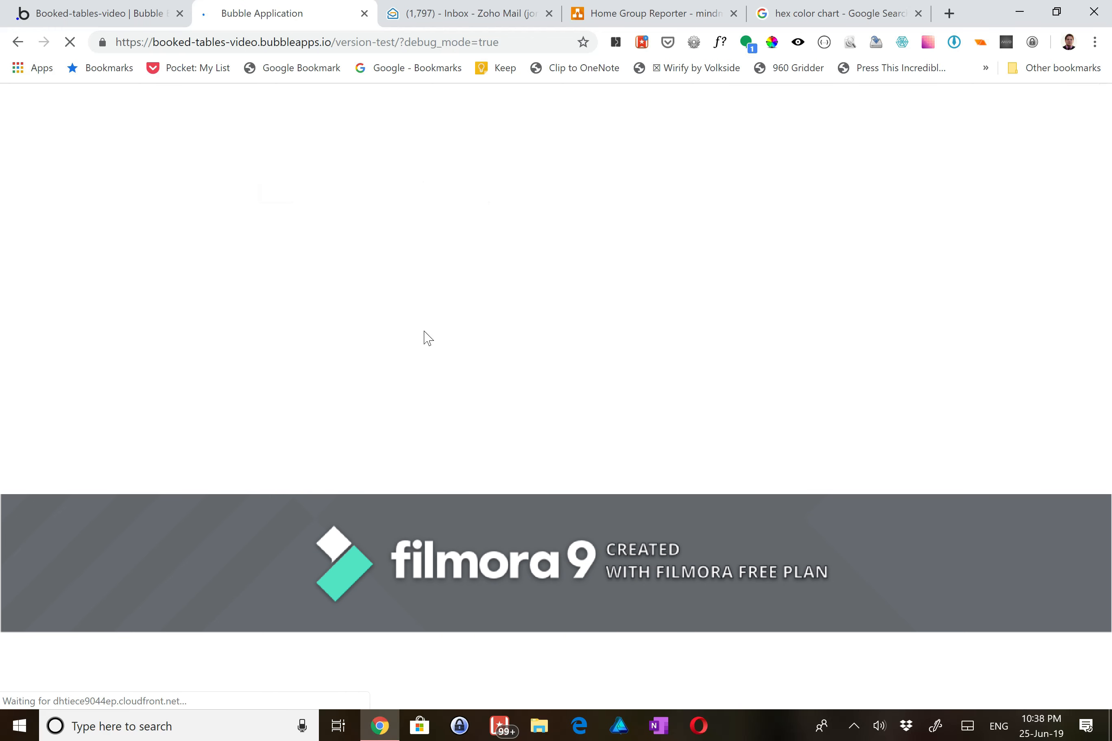
- Reserve Table #5 at 11:30 on June 28 for a test guest
click(403, 202)
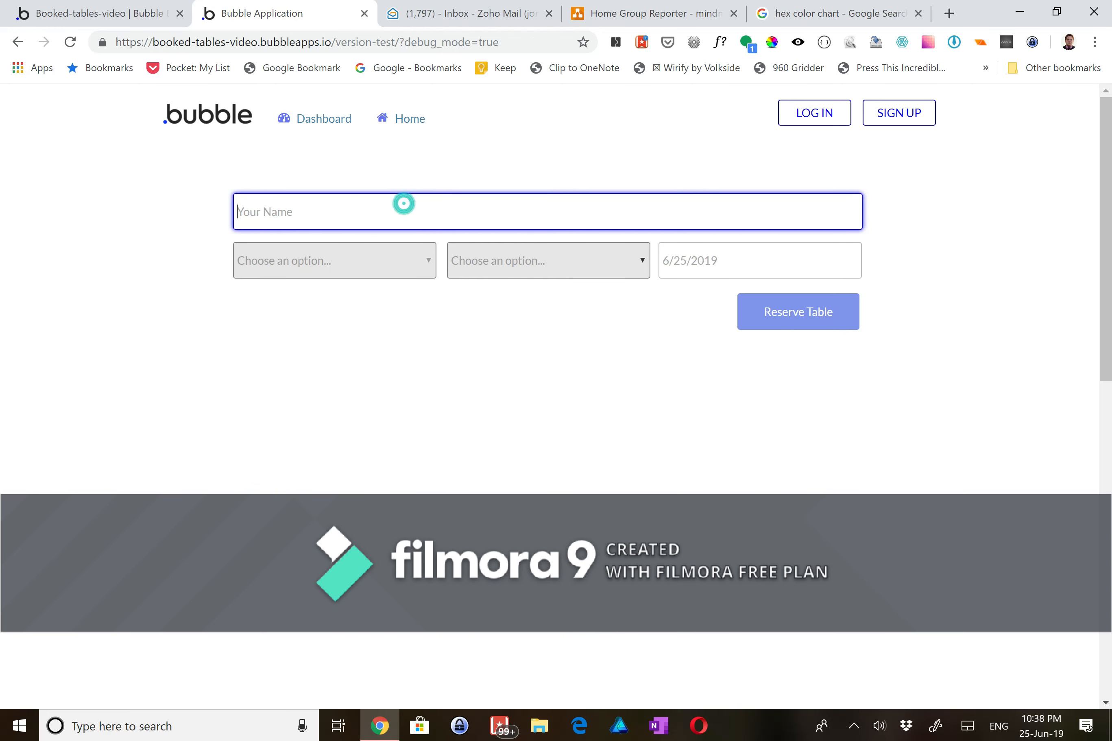
text(Testy McTesterson)
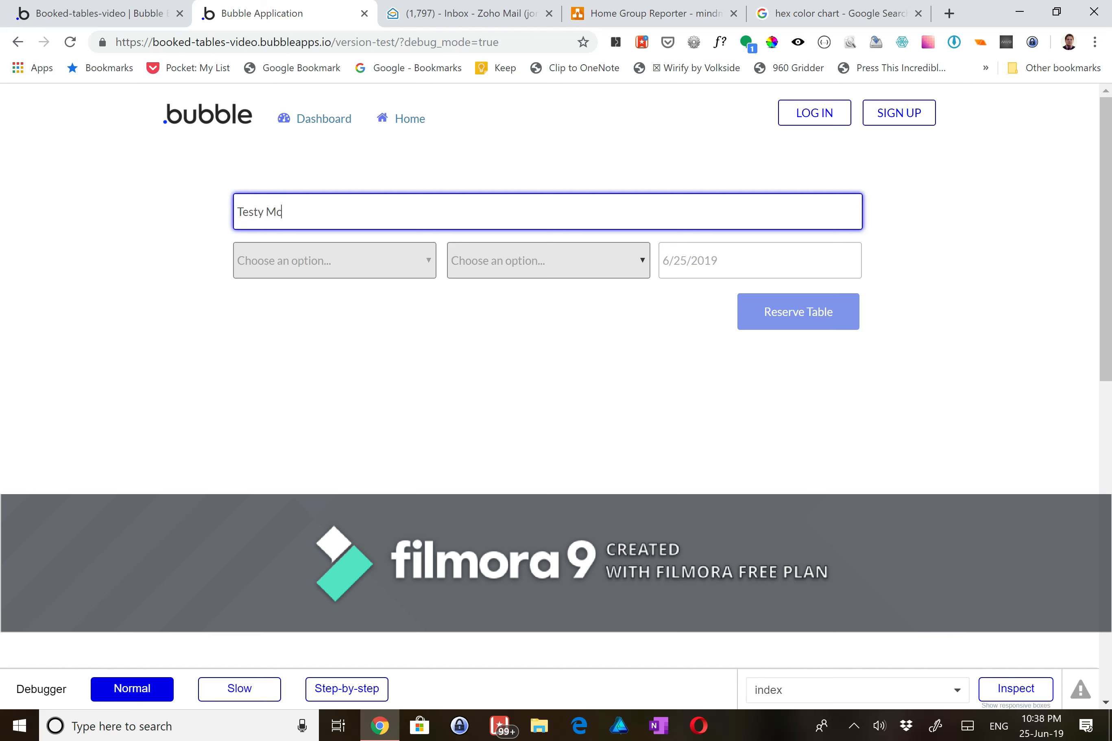
click(417, 260)
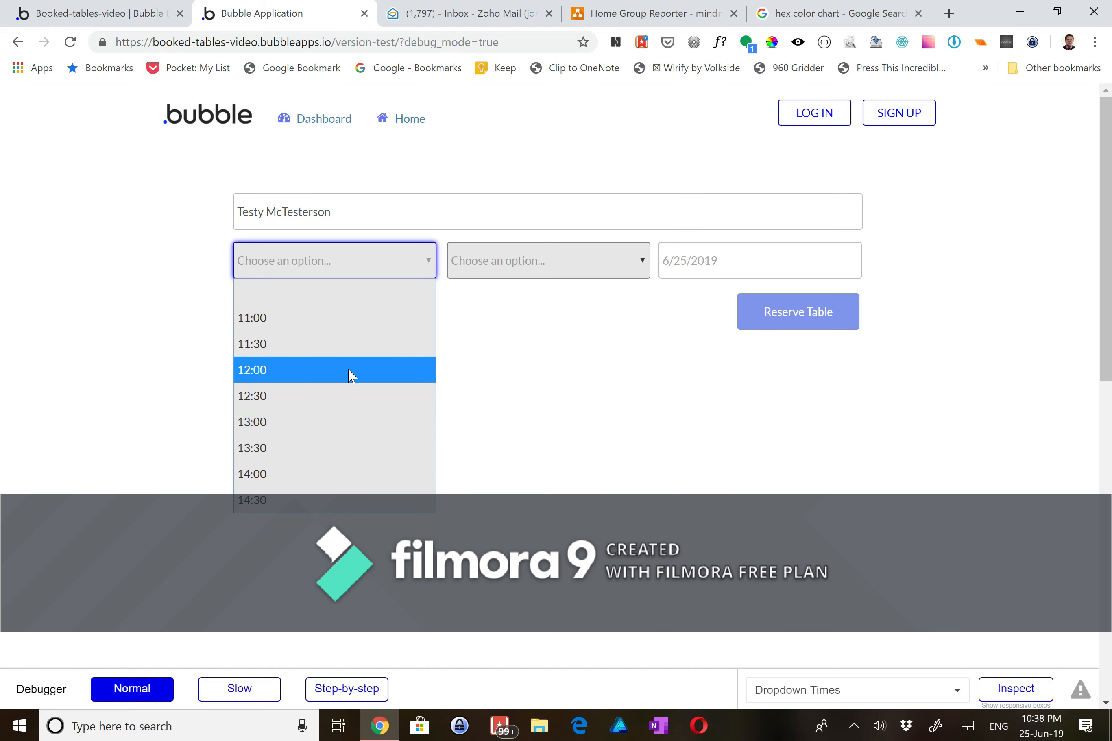
click(342, 345)
click(702, 248)
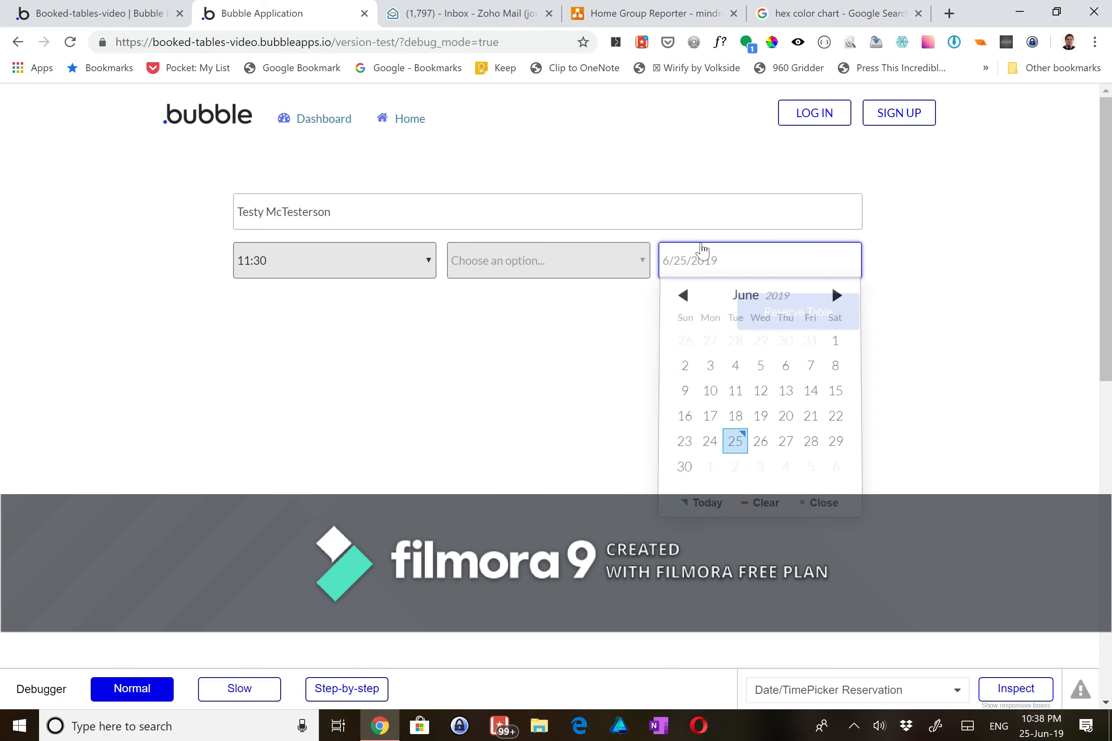
click(807, 452)
click(614, 265)
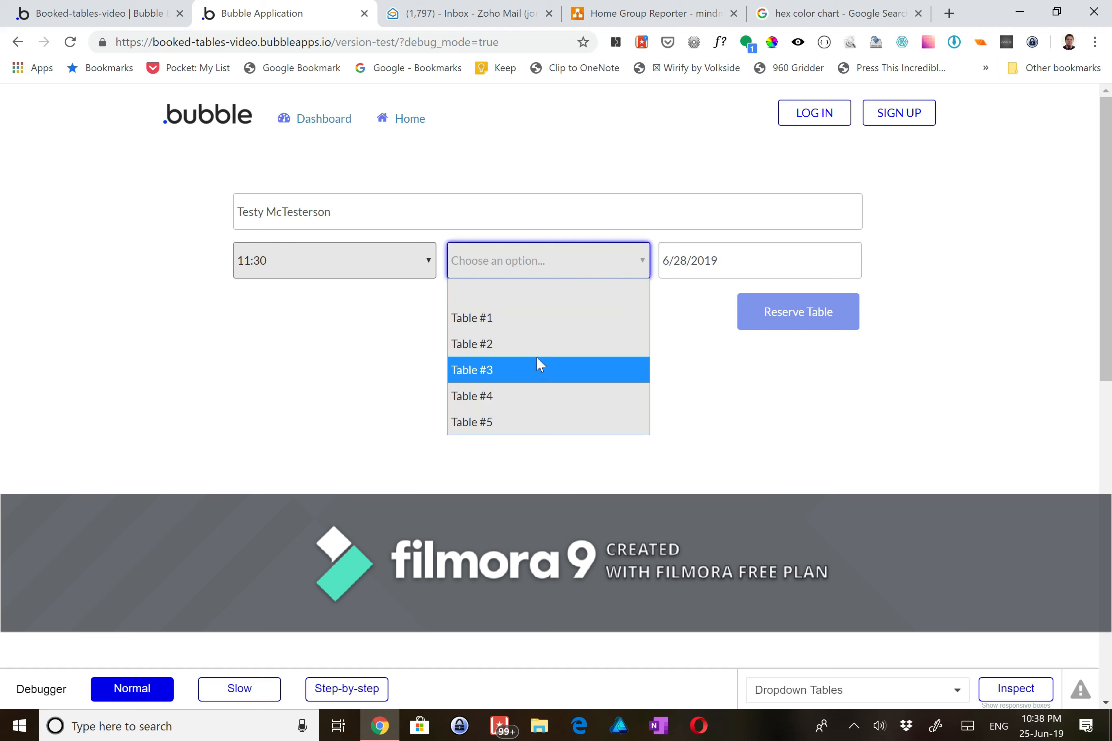
click(519, 434)
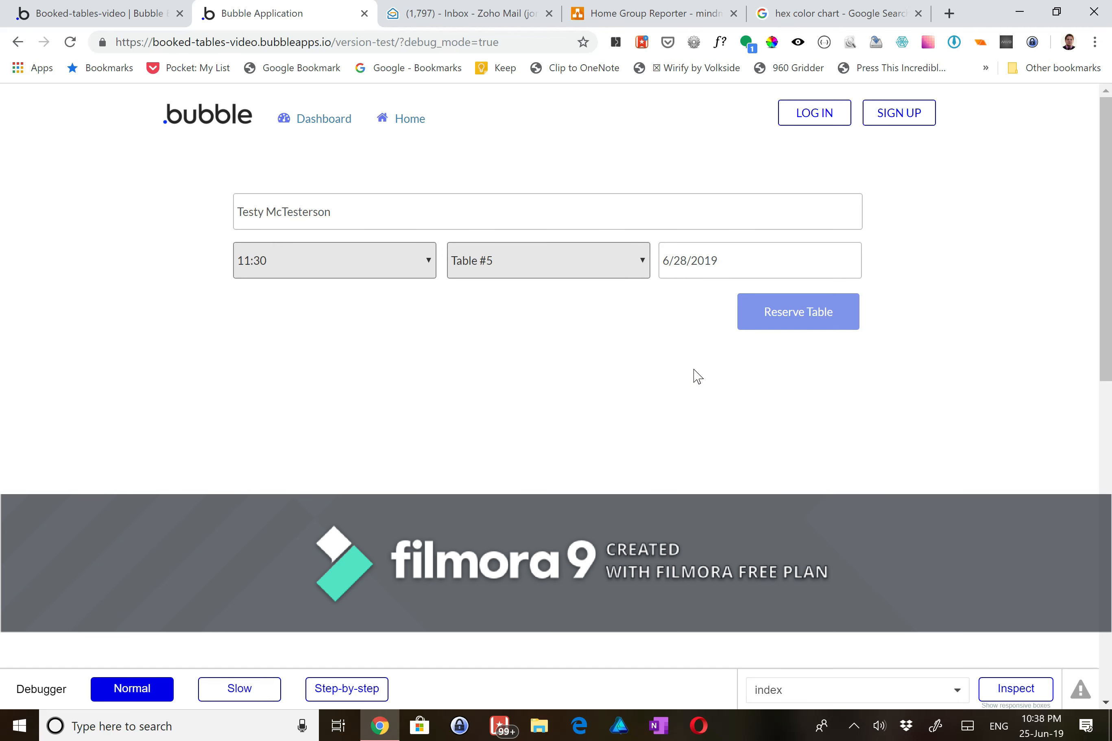
click(777, 325)
- Reserve Table #1 at 11:00 on June 27 for a second guest, then go to the dashboard
click(392, 215)
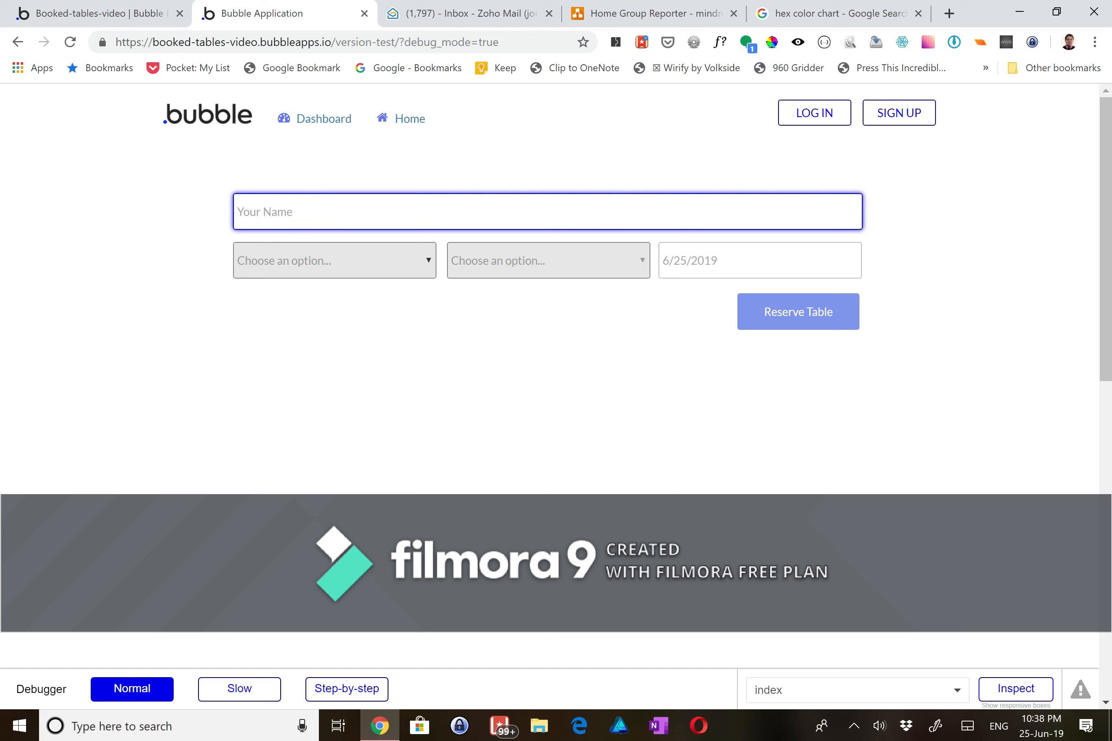
text(Testercles Testofulous)
click(399, 274)
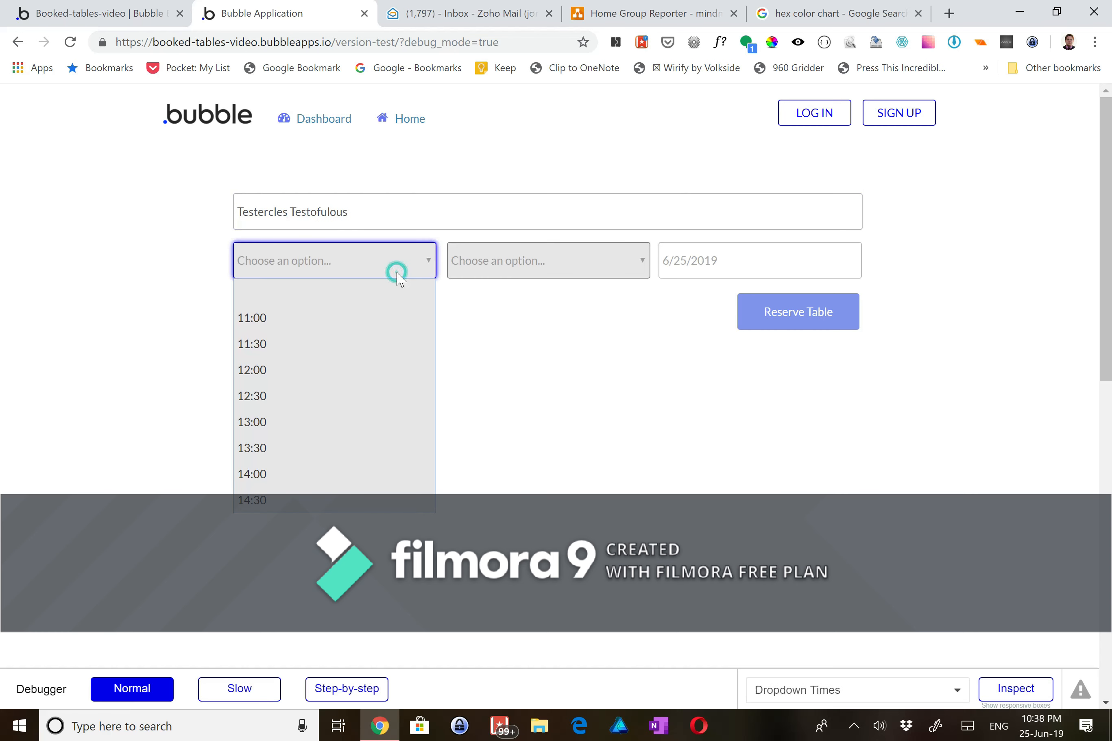
click(326, 318)
click(711, 260)
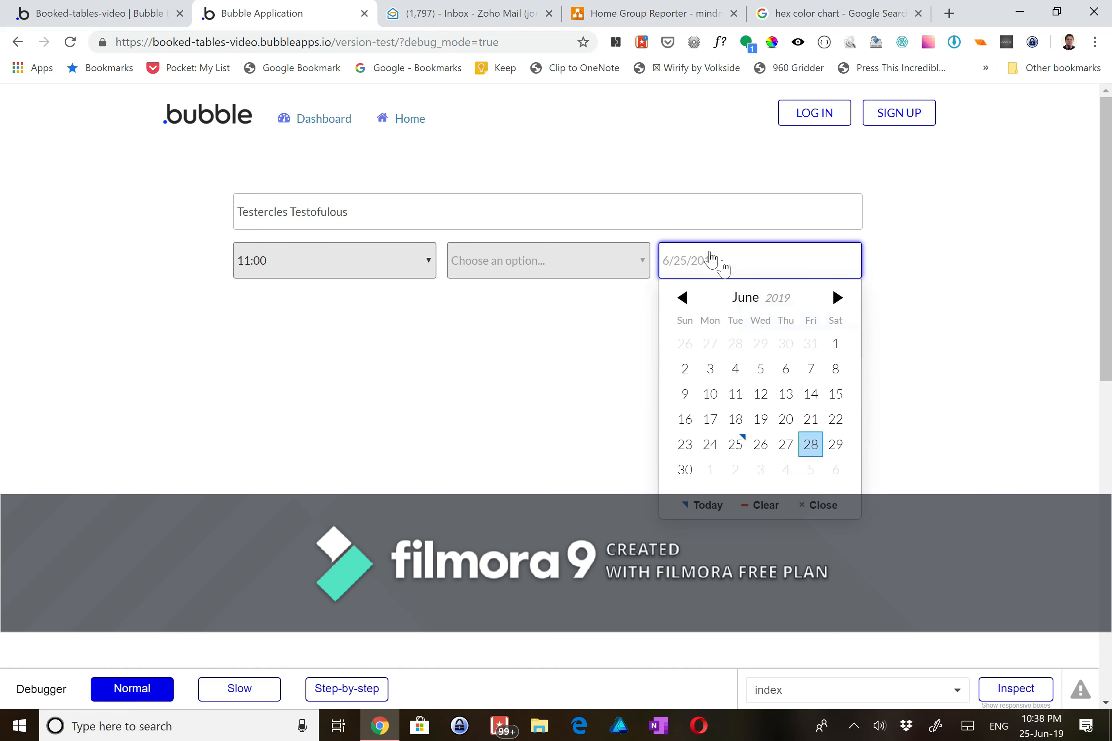
click(782, 443)
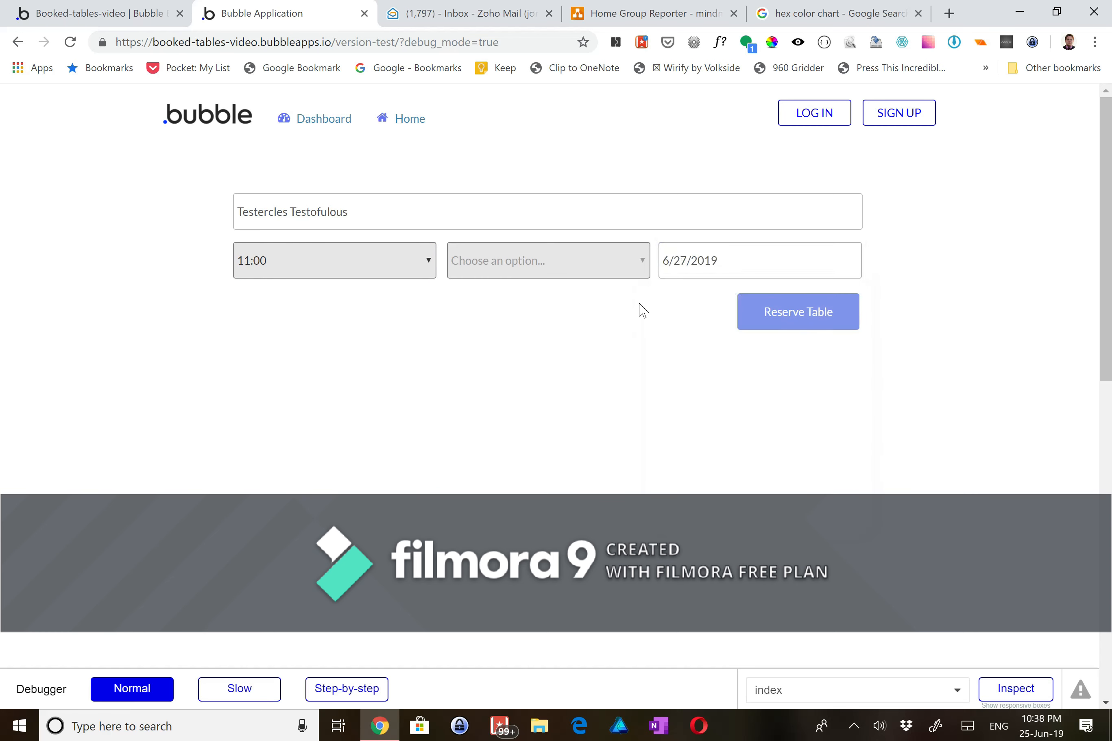
click(596, 256)
click(612, 320)
click(765, 323)
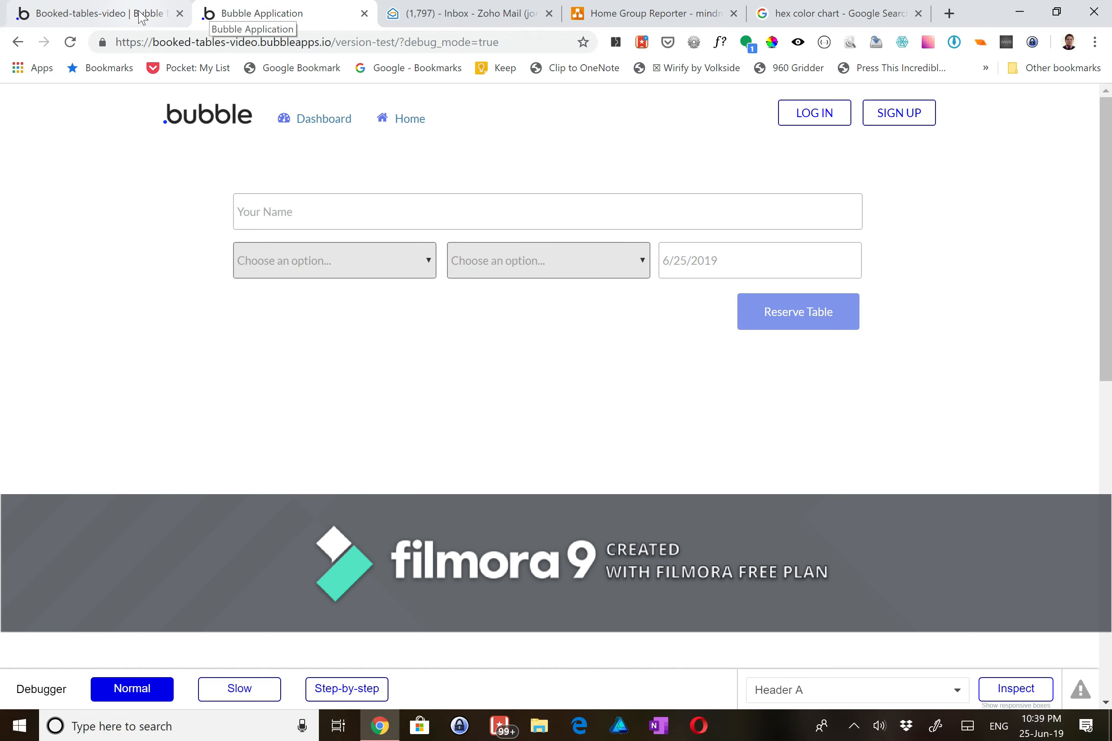
click(303, 120)
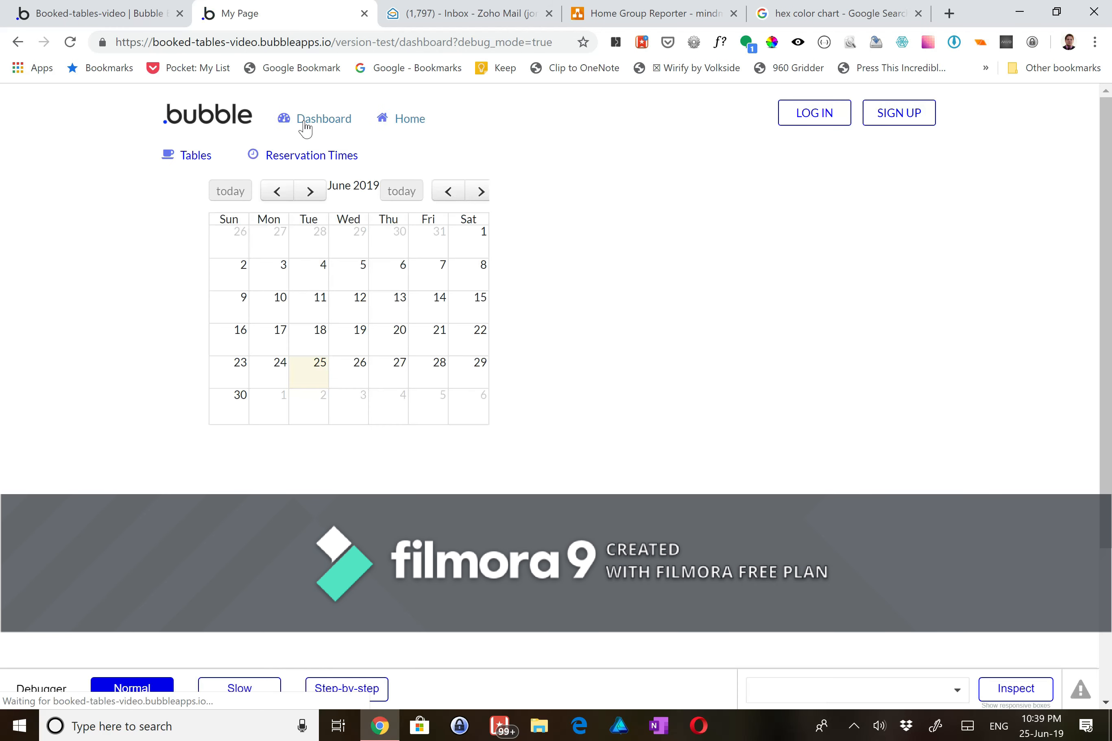
- View the June 26, 27 and 28 schedules to confirm red slots for the new bookings
click(363, 365)
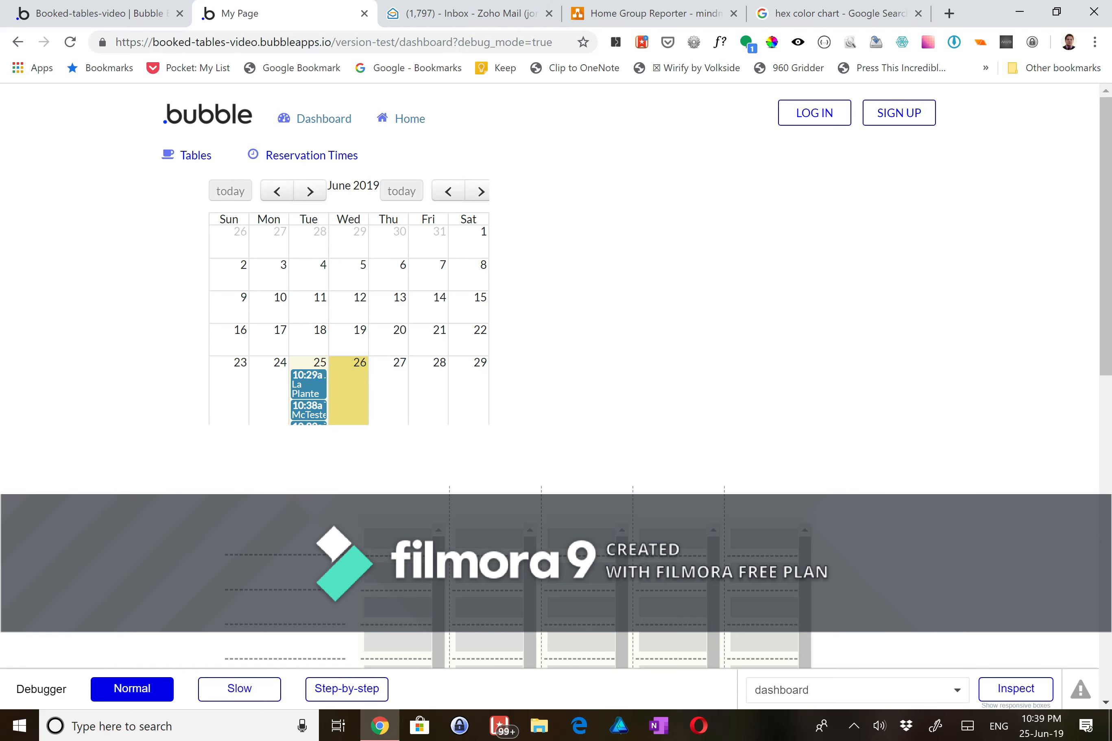
scroll(351, 456, down, 5)
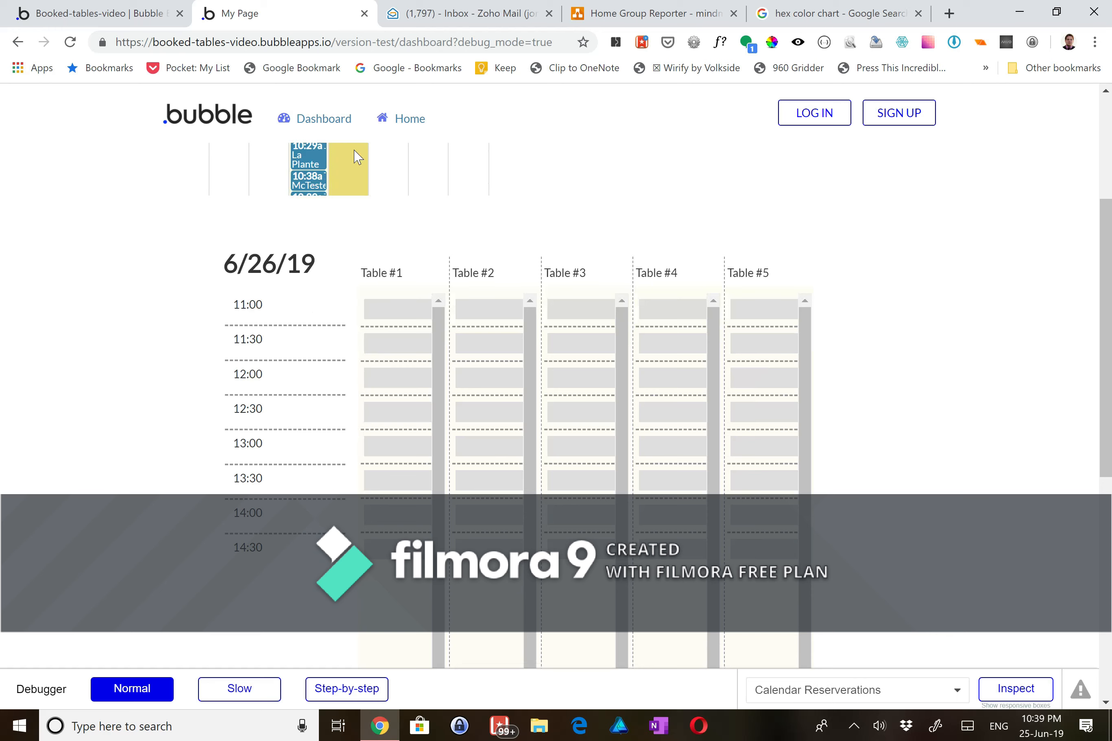
click(386, 170)
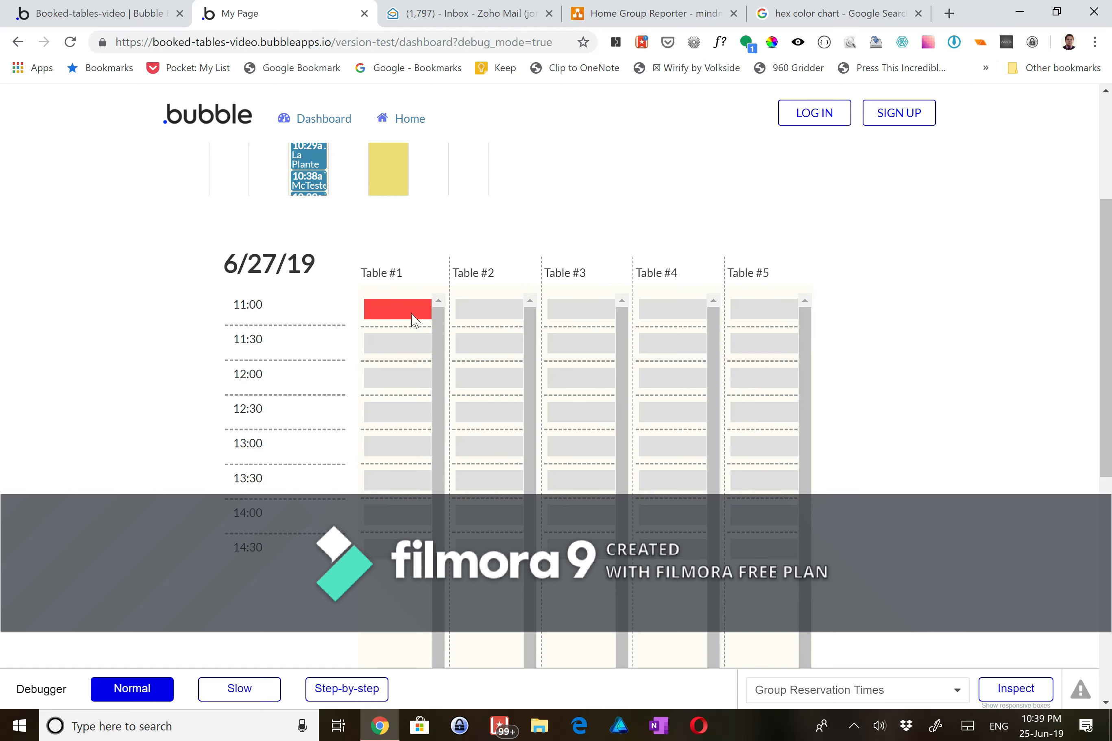
scroll(425, 225, up, 1)
click(425, 209)
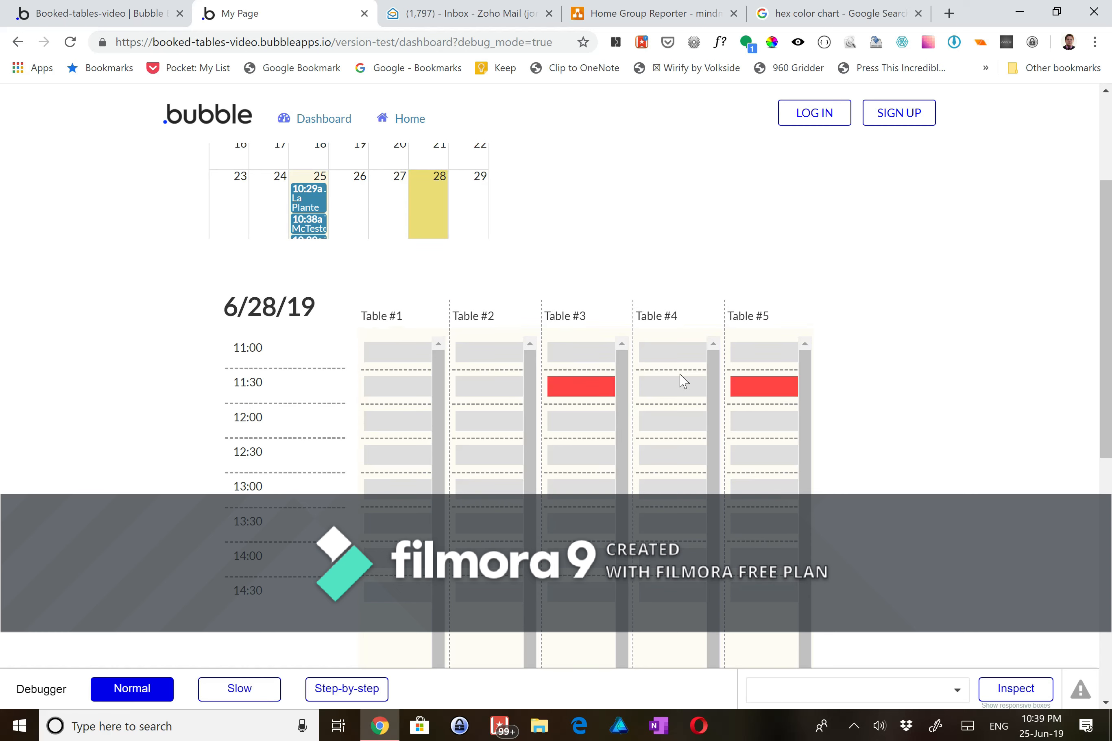
scroll(364, 402, up, 1)
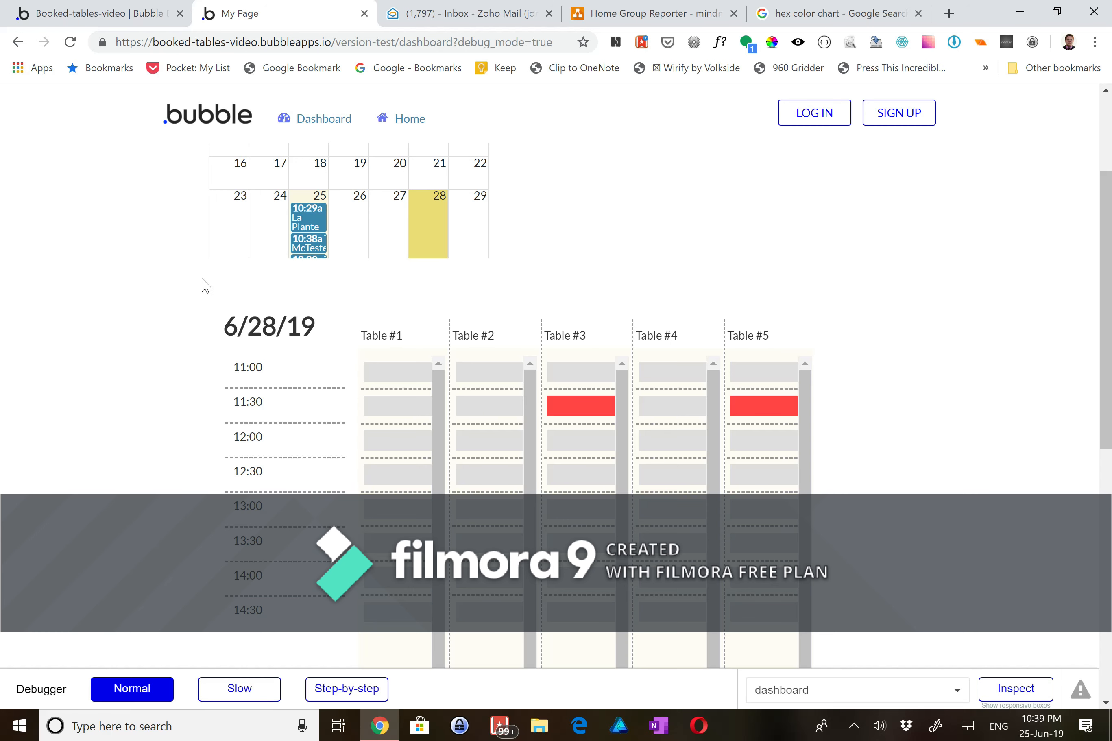
scroll(206, 286, up, 4)
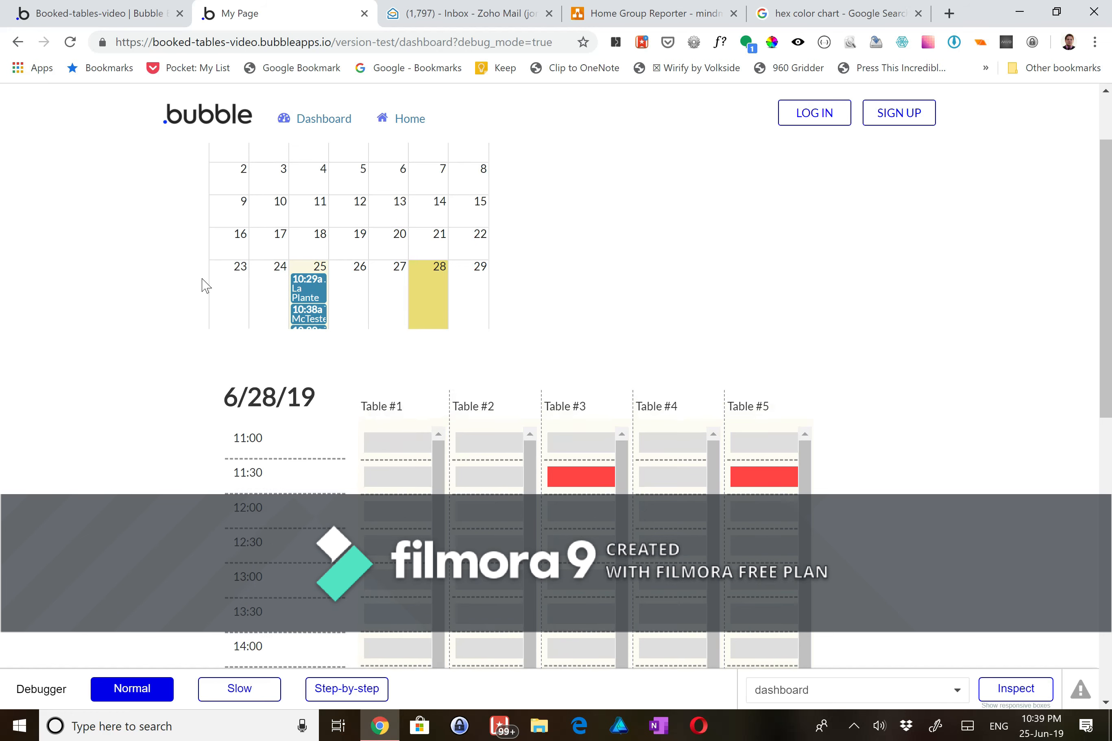